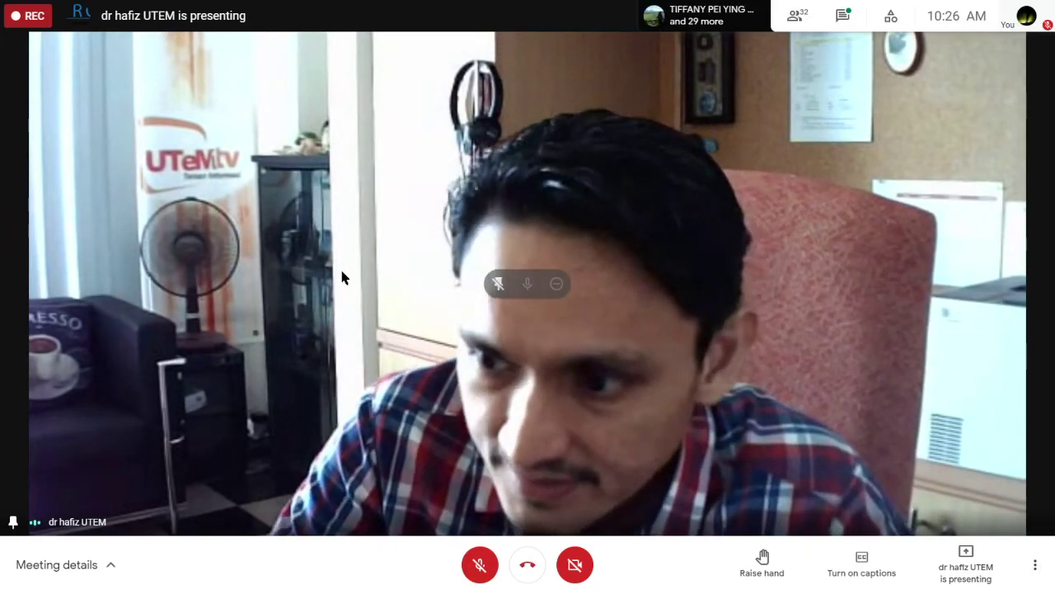
- Unpin the presenter's camera feed and pin the presenter's shared screen as the main view of the meeting
click(498, 283)
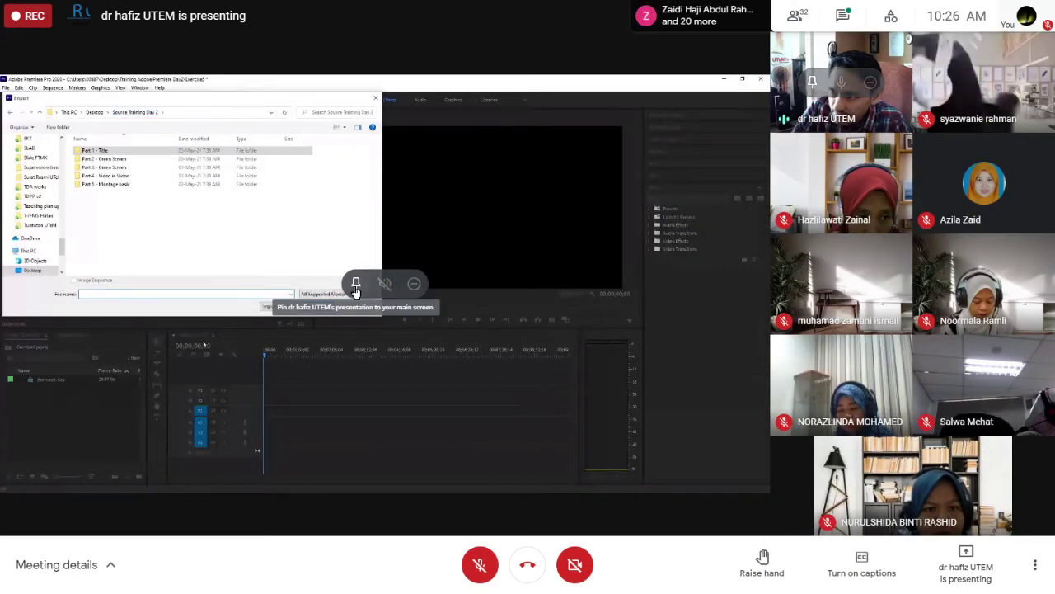
click(355, 288)
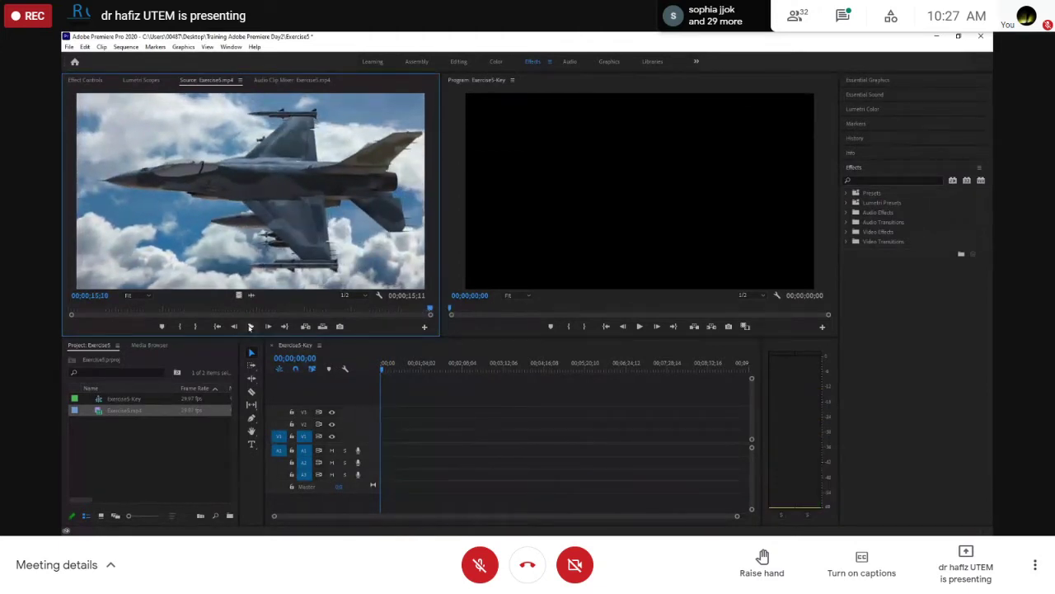
- Preview the Exercise5.mp4 source clip and import Clouds - 720, Flight GS - 720 and Jet Pass By from the Part 2 - Green Screen Source folder
click(251, 326)
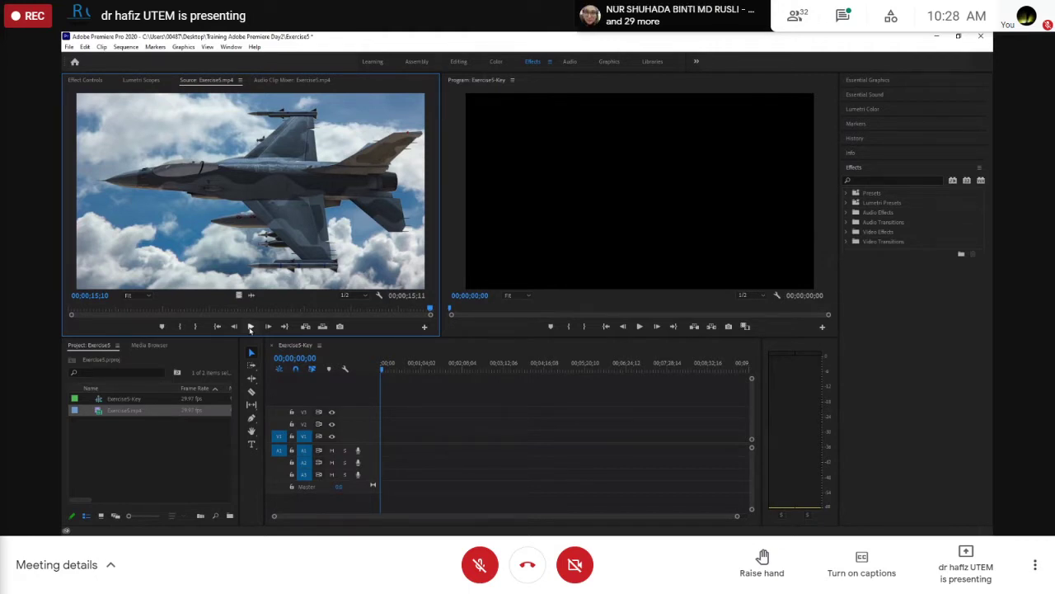
click(138, 447)
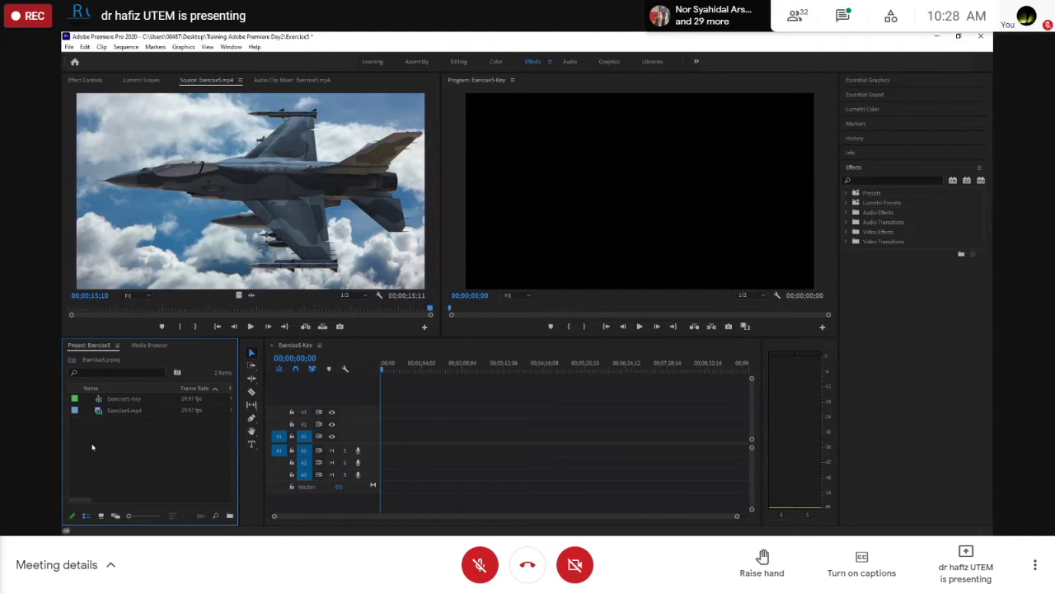
double_click(92, 446)
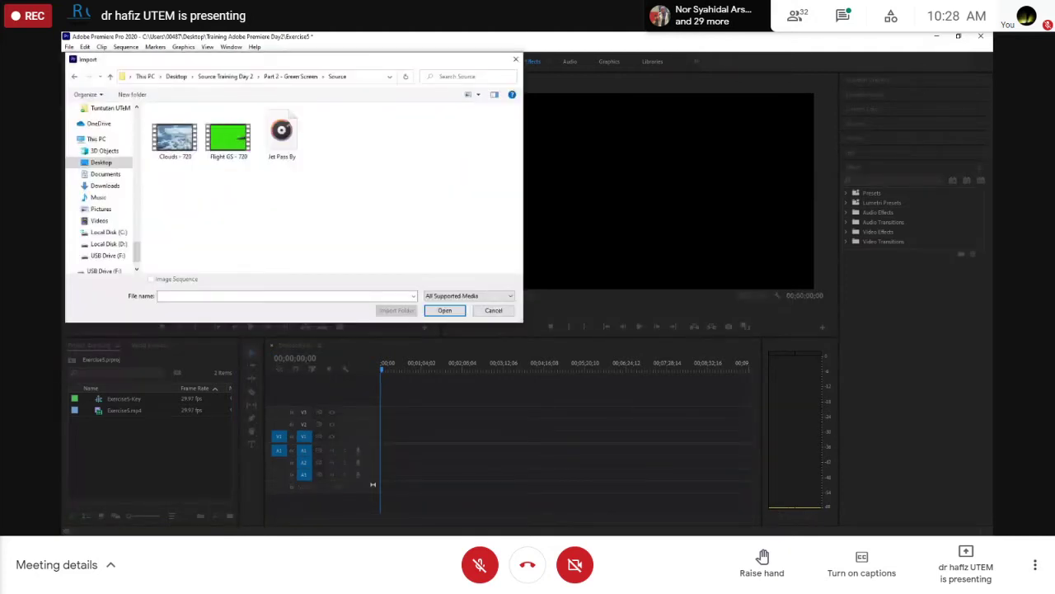
drag(167, 189, 342, 111)
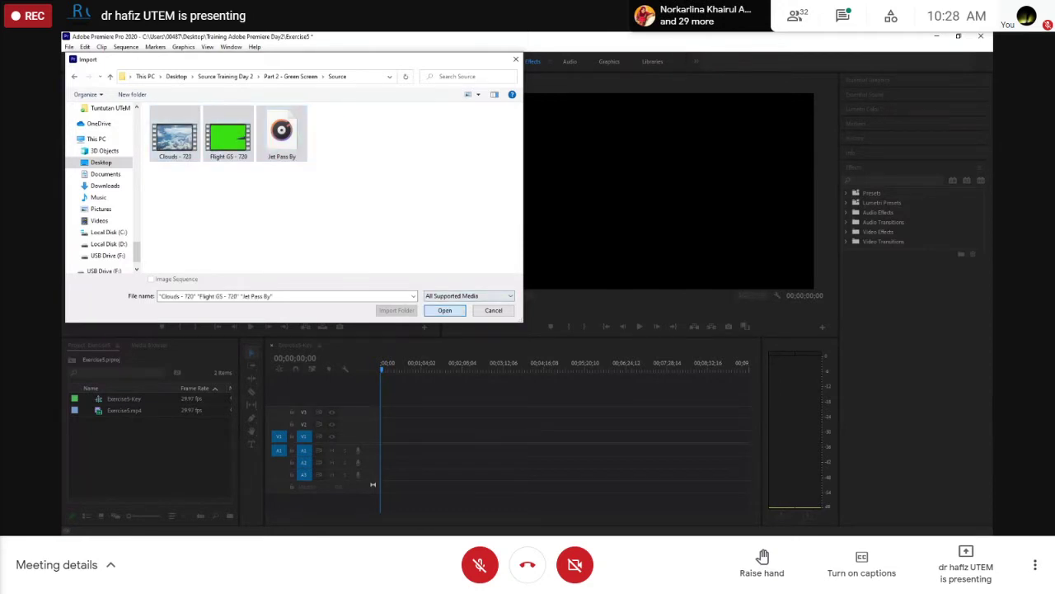
click(452, 310)
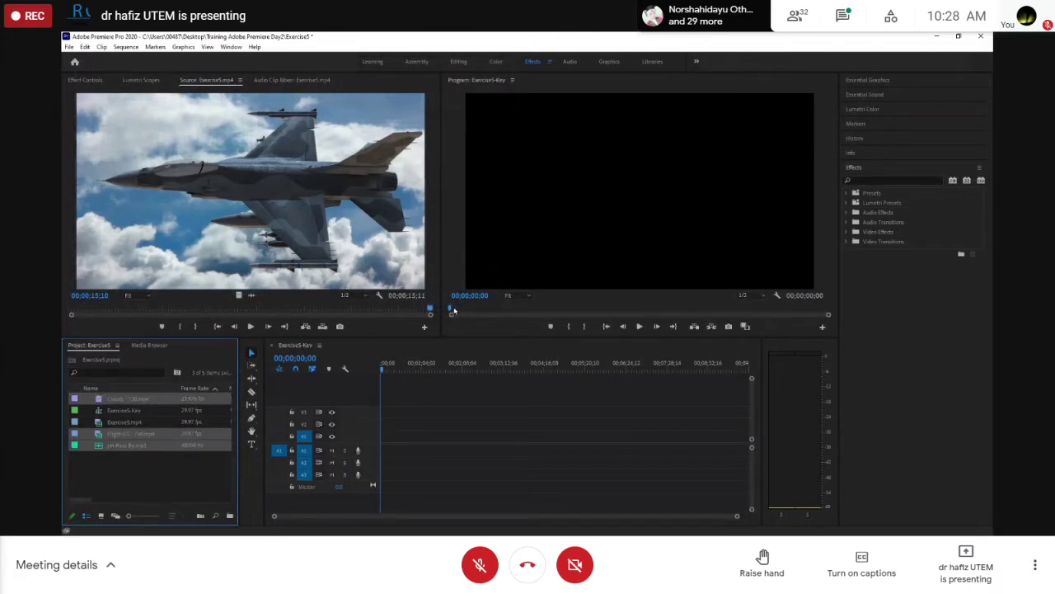
- Examine the Exercise5-Key sequence's settings, including editing mode, timebase and frame size, and close them without changes
click(71, 49)
mouse_move(107, 64)
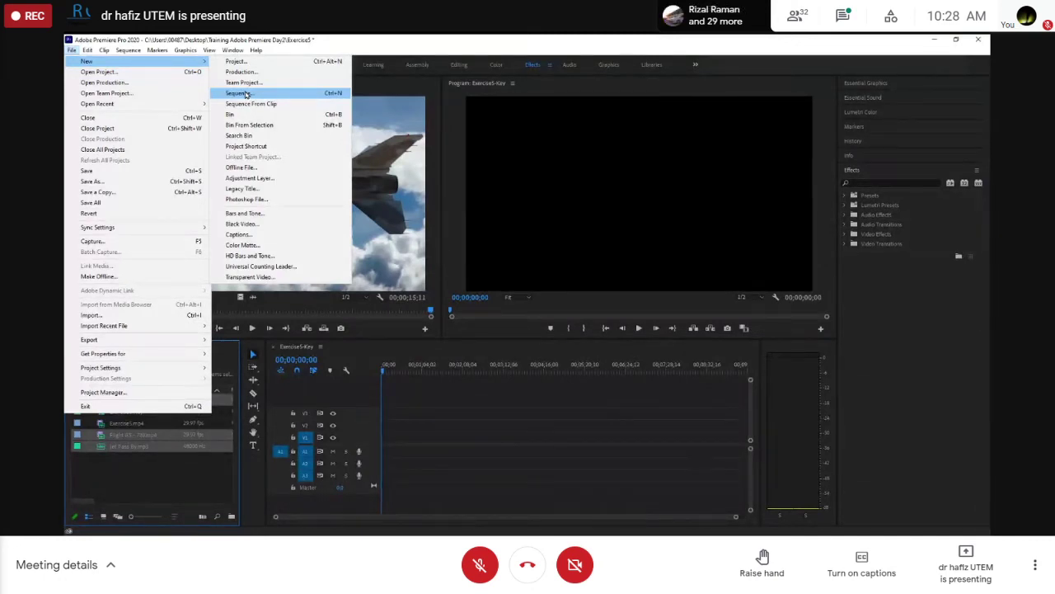
click(454, 349)
click(130, 49)
click(131, 59)
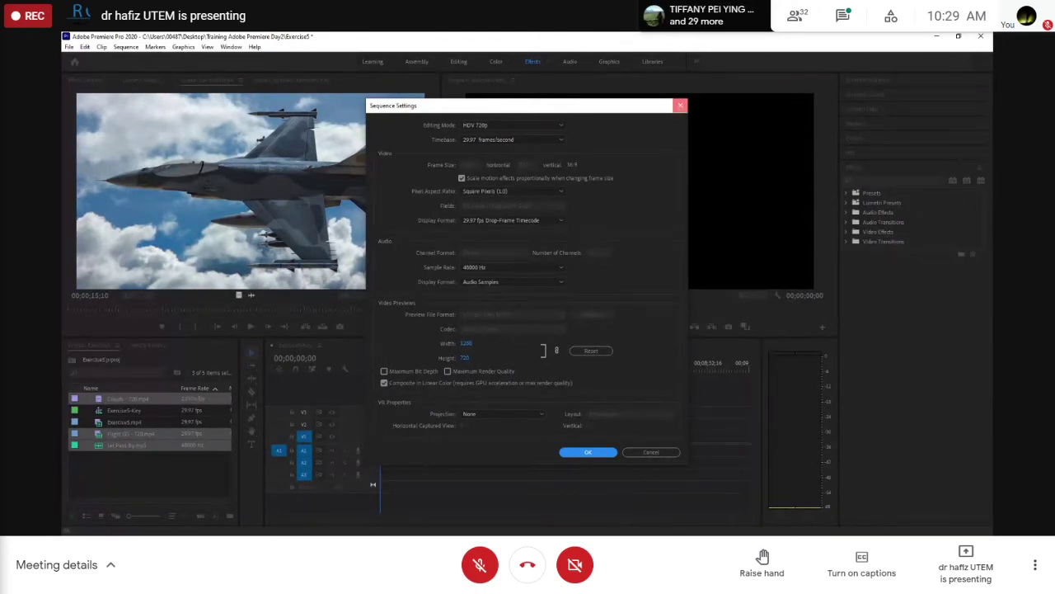
click(681, 106)
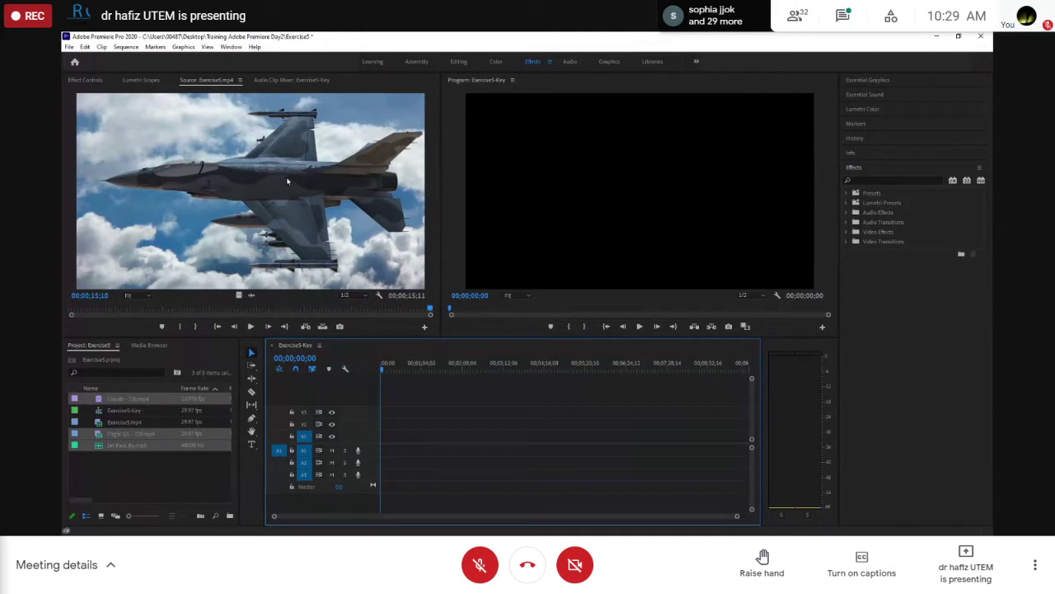
click(126, 47)
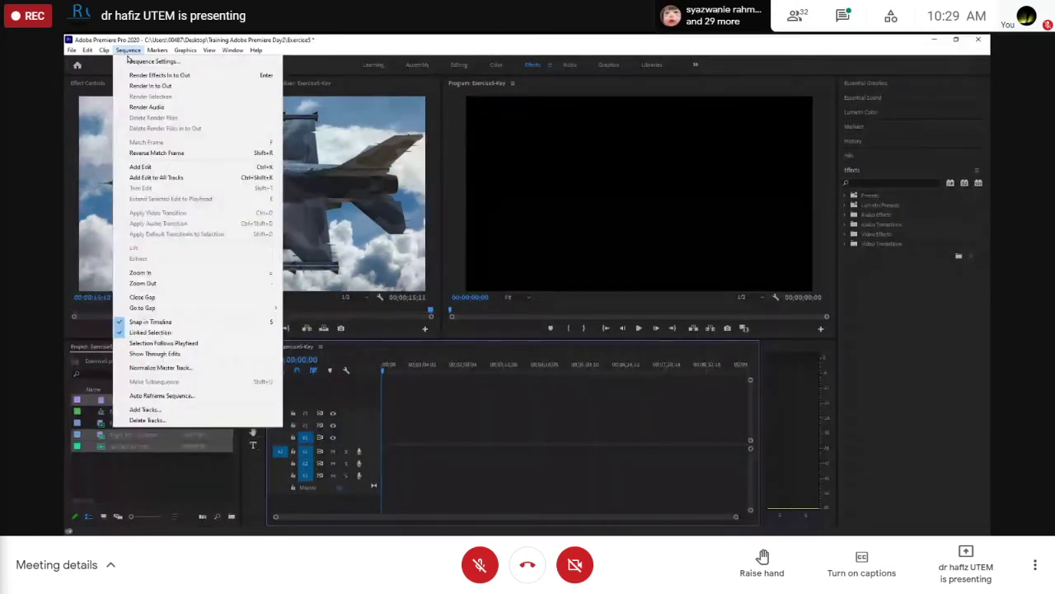
click(129, 58)
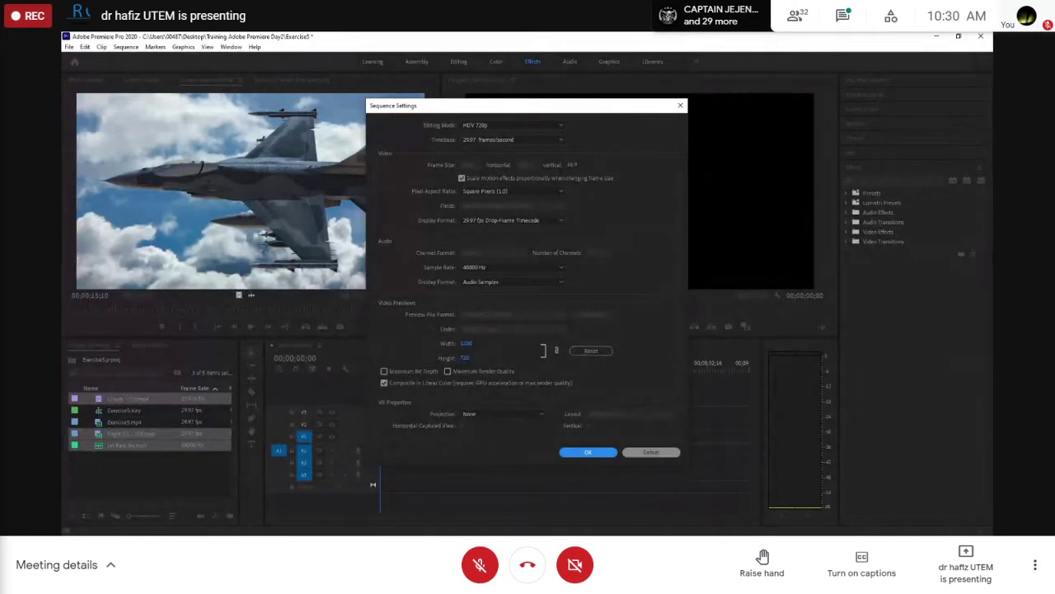
click(653, 454)
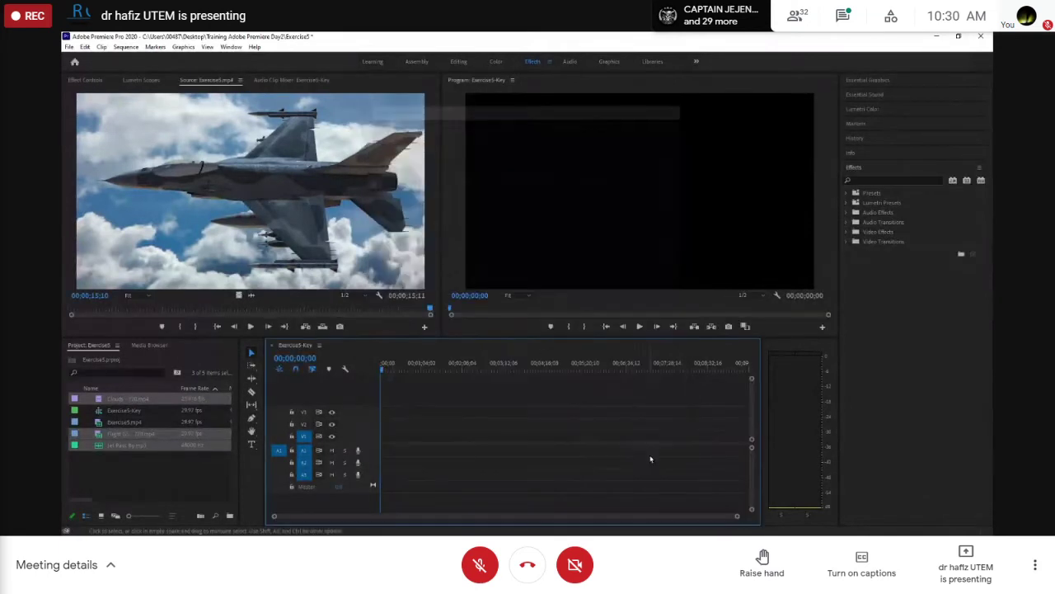
click(70, 47)
mouse_move(79, 63)
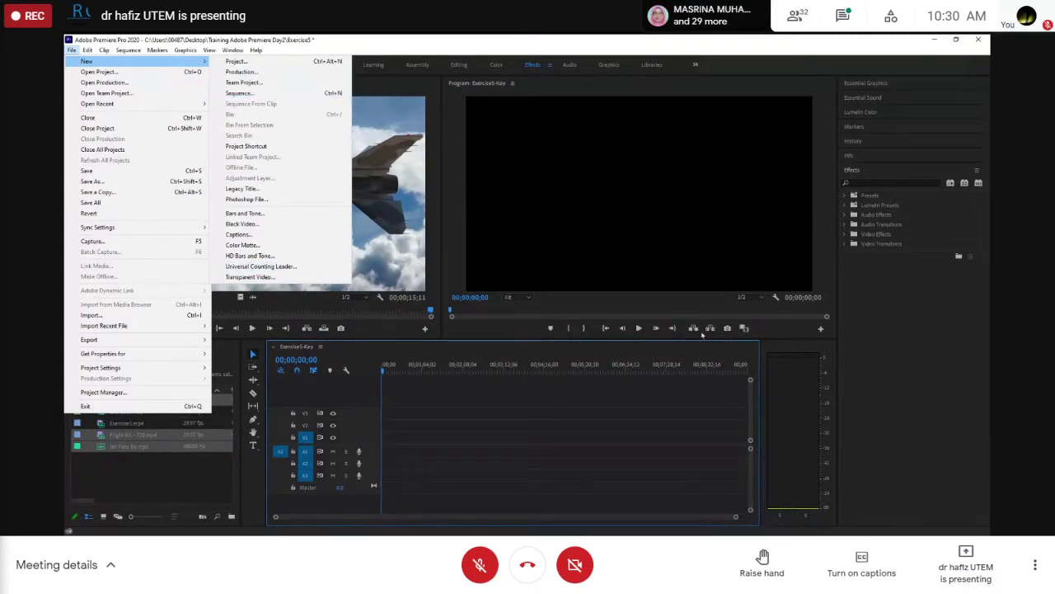
click(391, 40)
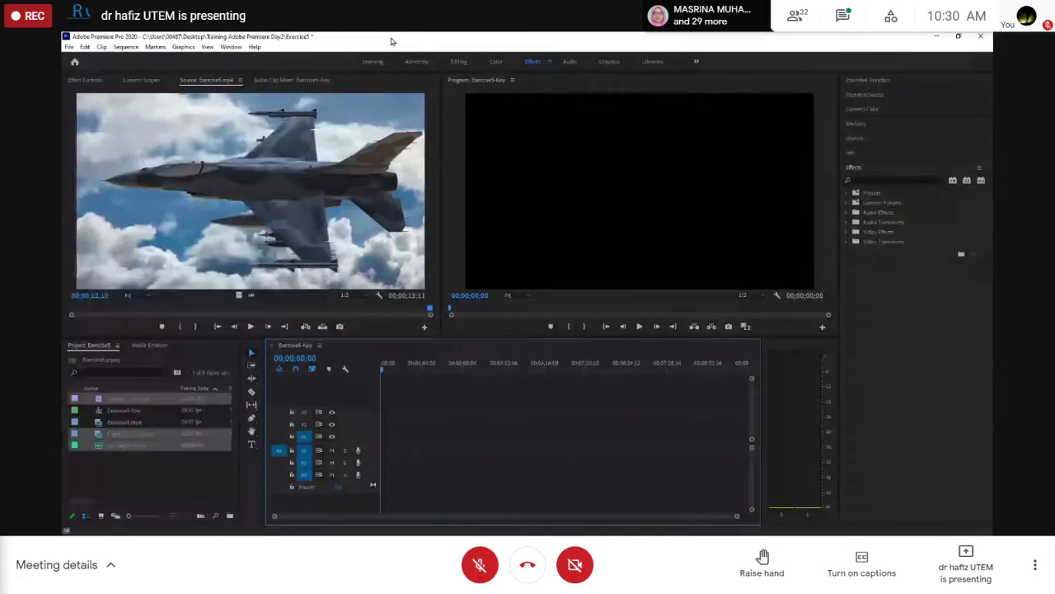
- Close the Exercise5-Key sequence in the timeline and delete it from the project
click(148, 474)
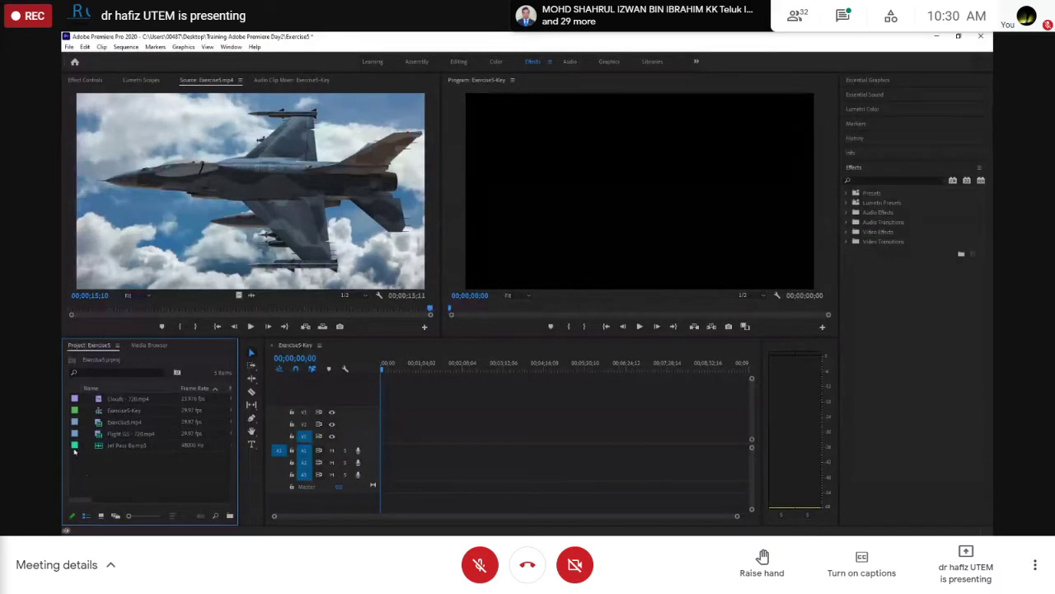
click(272, 346)
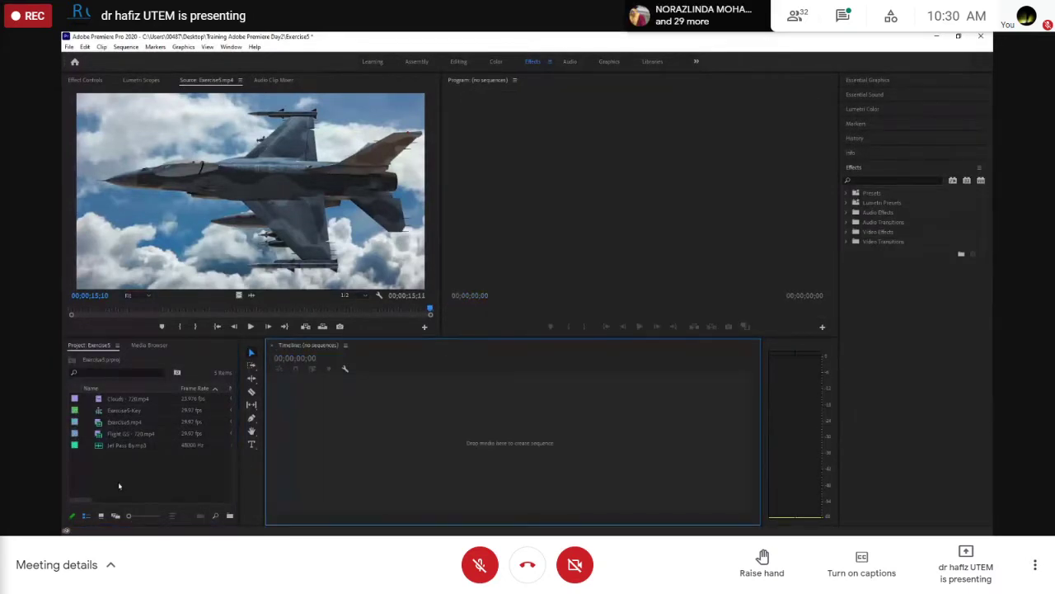
click(100, 411)
key(Delete)
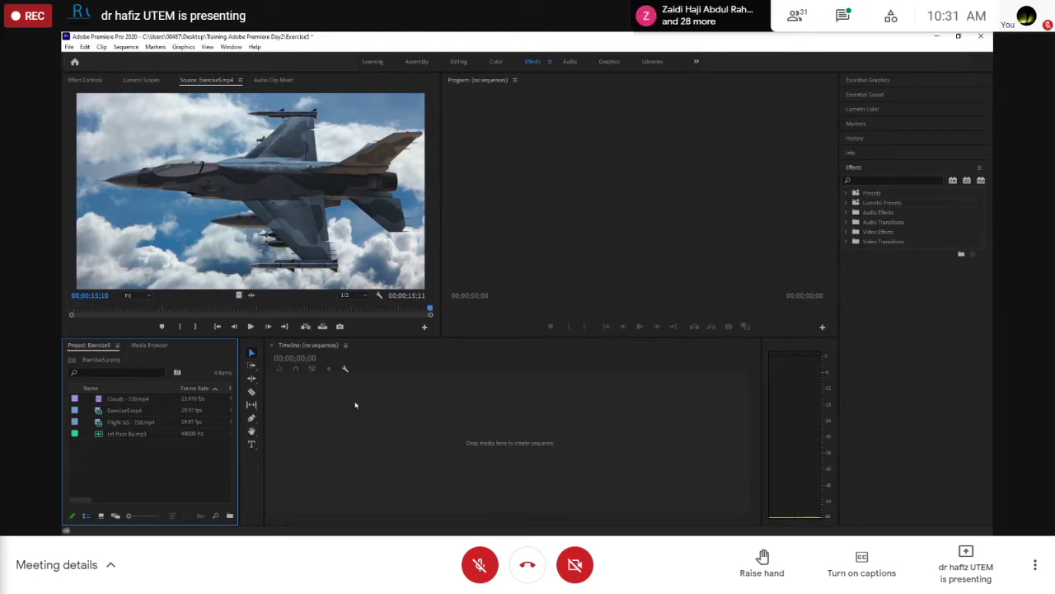
- Start a new sequence and choose the HDV 720p30 preset from the HDV group
click(68, 47)
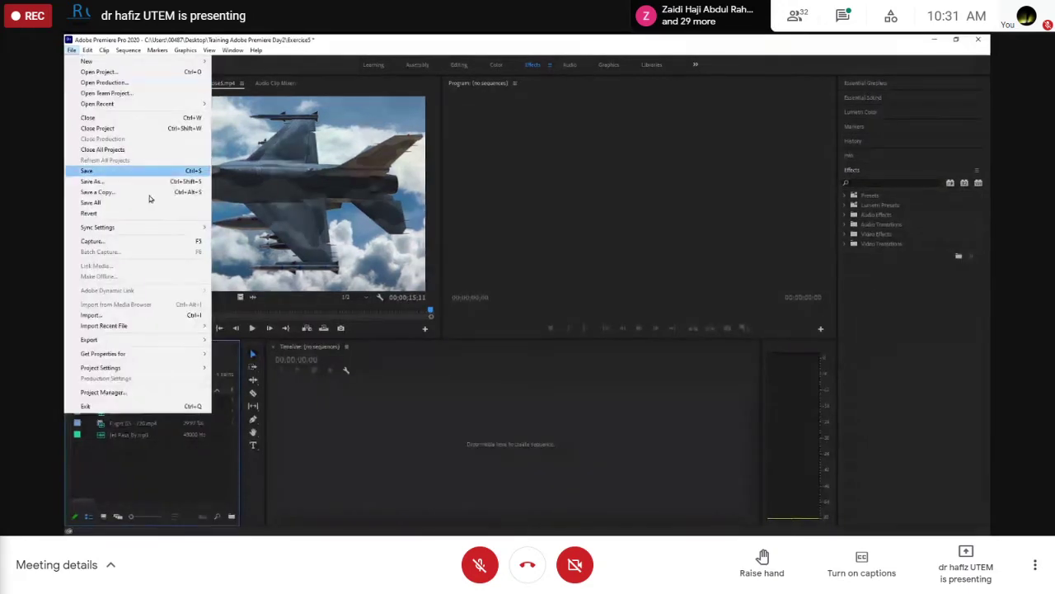
mouse_move(114, 63)
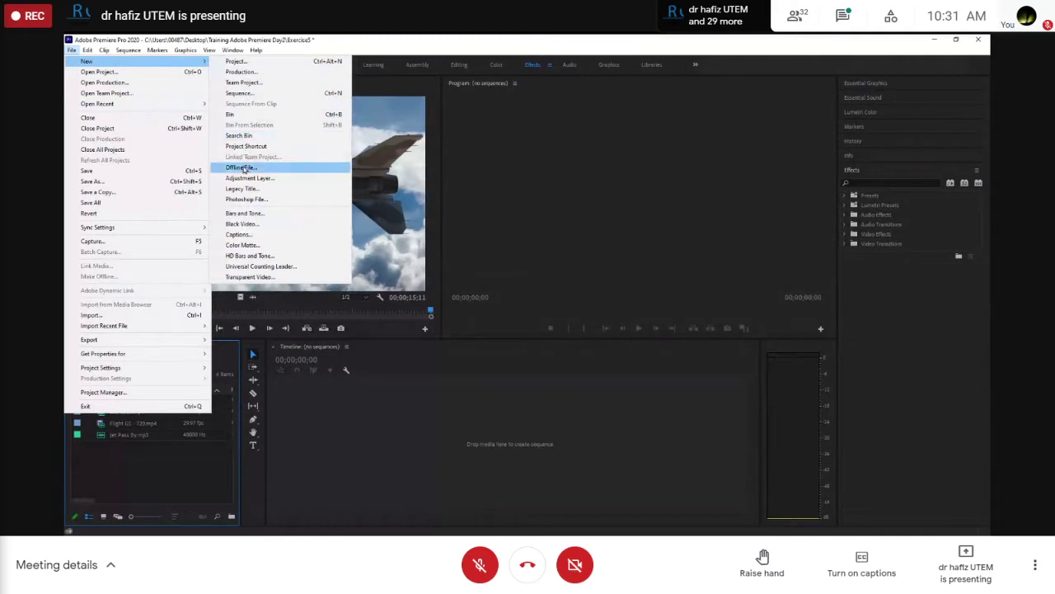
click(270, 99)
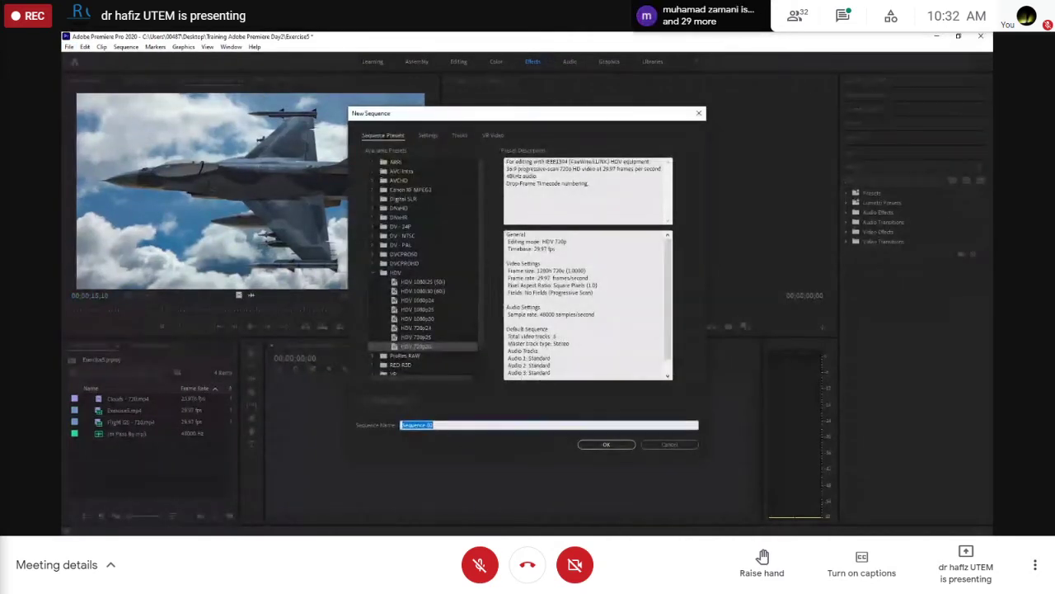
click(373, 273)
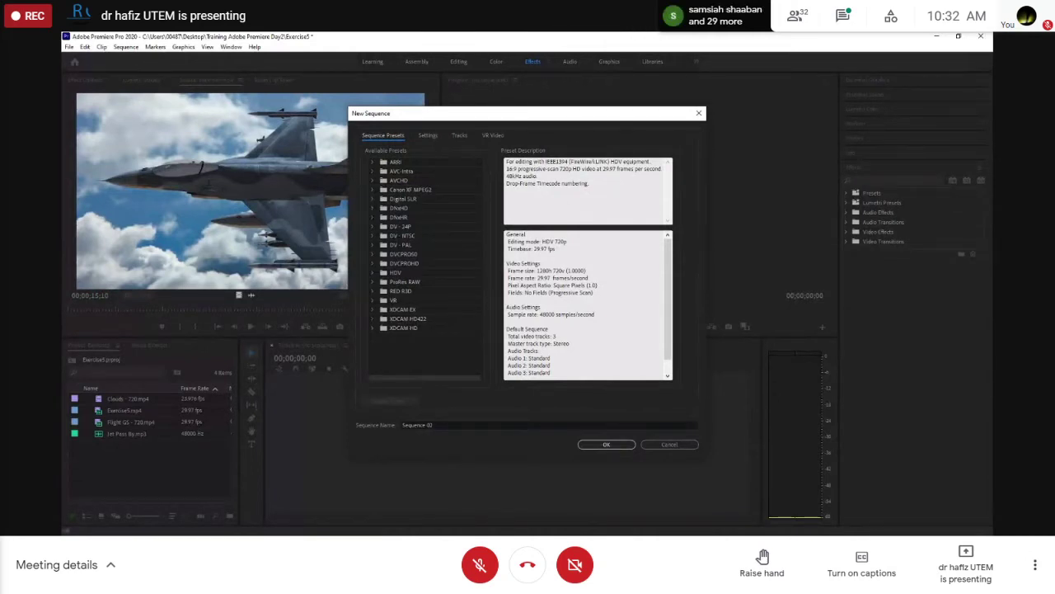
click(396, 273)
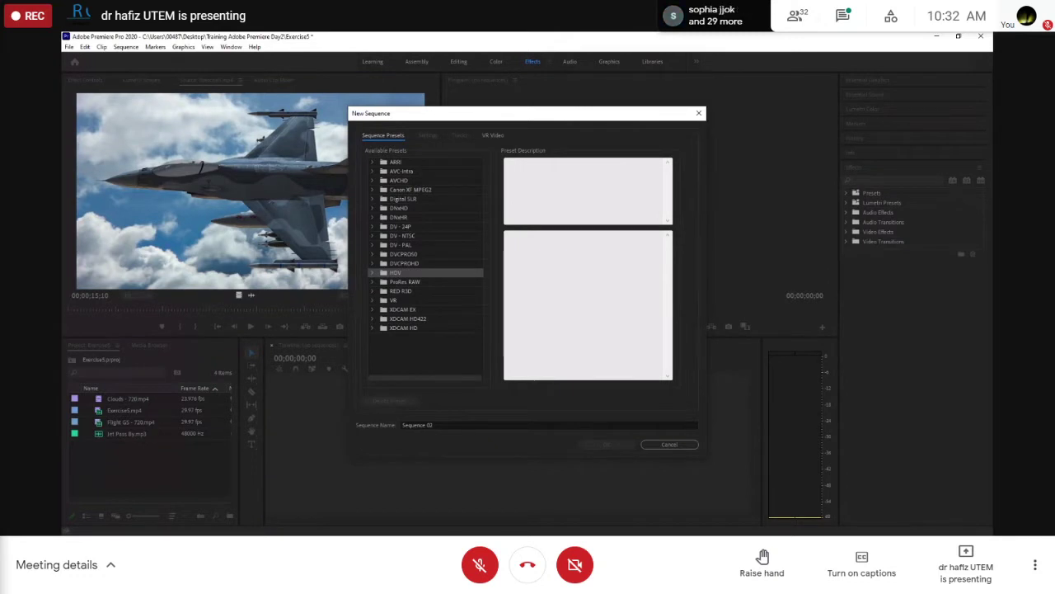
click(373, 273)
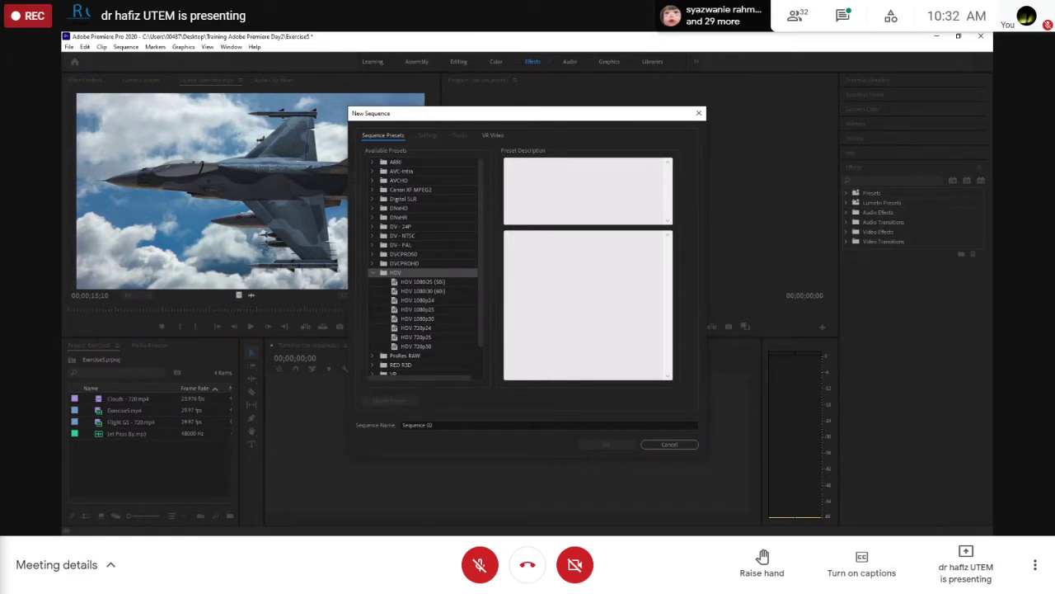
click(416, 346)
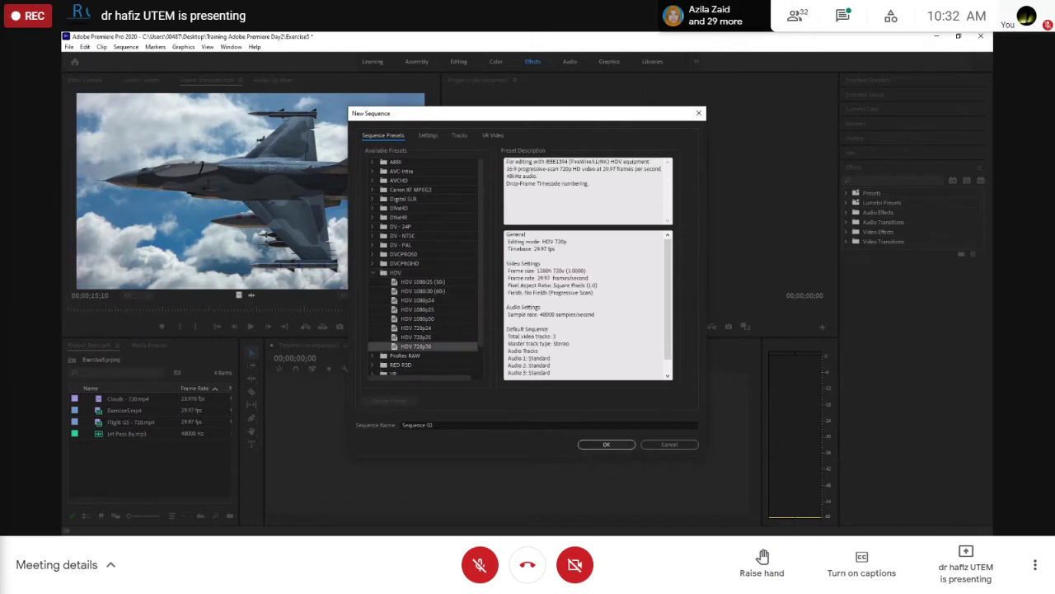
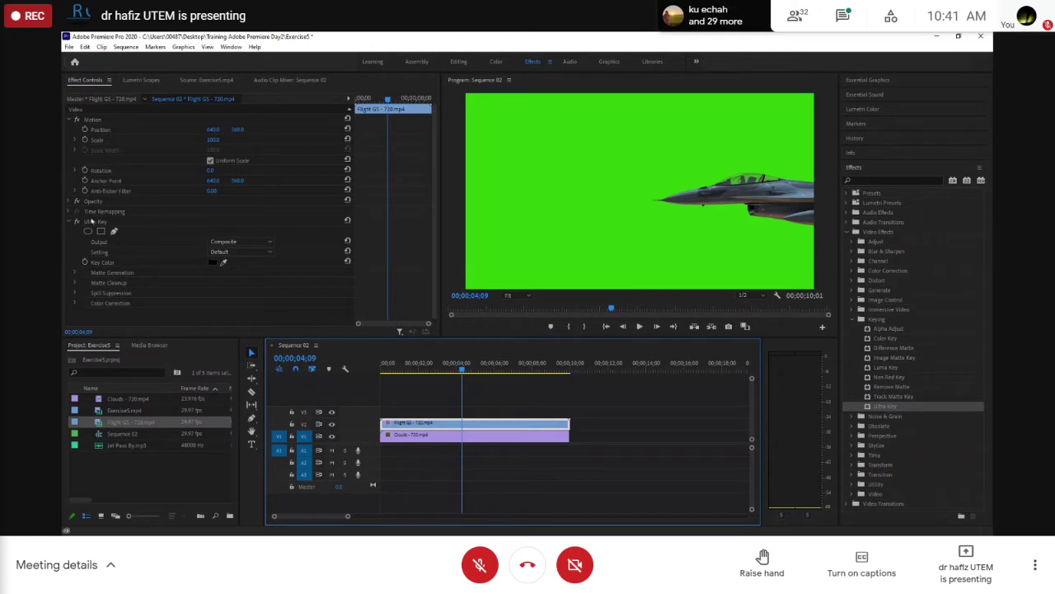
- Remove the Ultra Key effect from the Flight GS - 720.mp4 clip and collapse the clip's Motion settings
click(92, 221)
key(Delete)
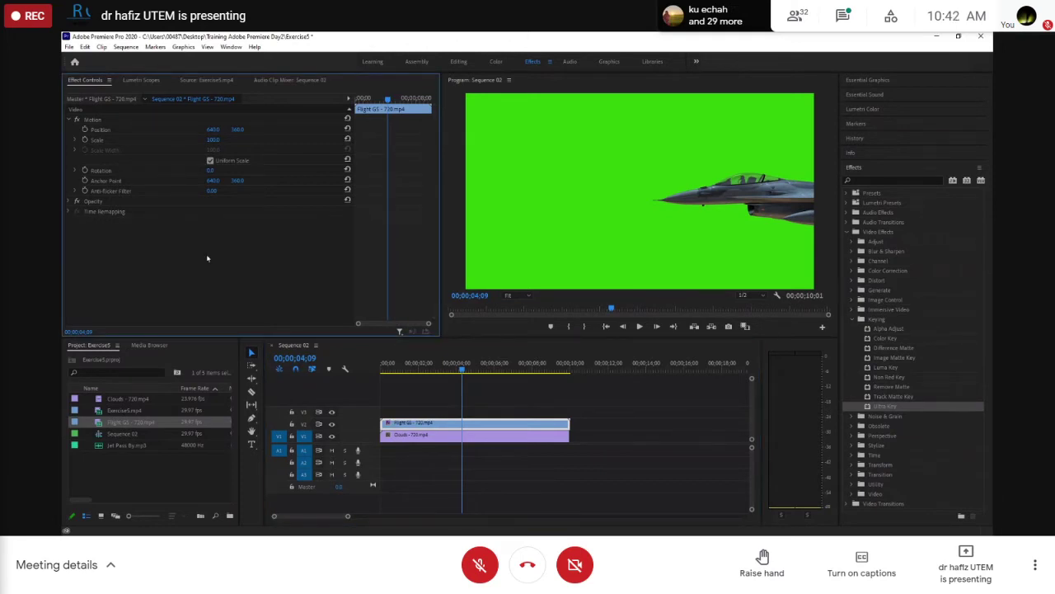
click(69, 120)
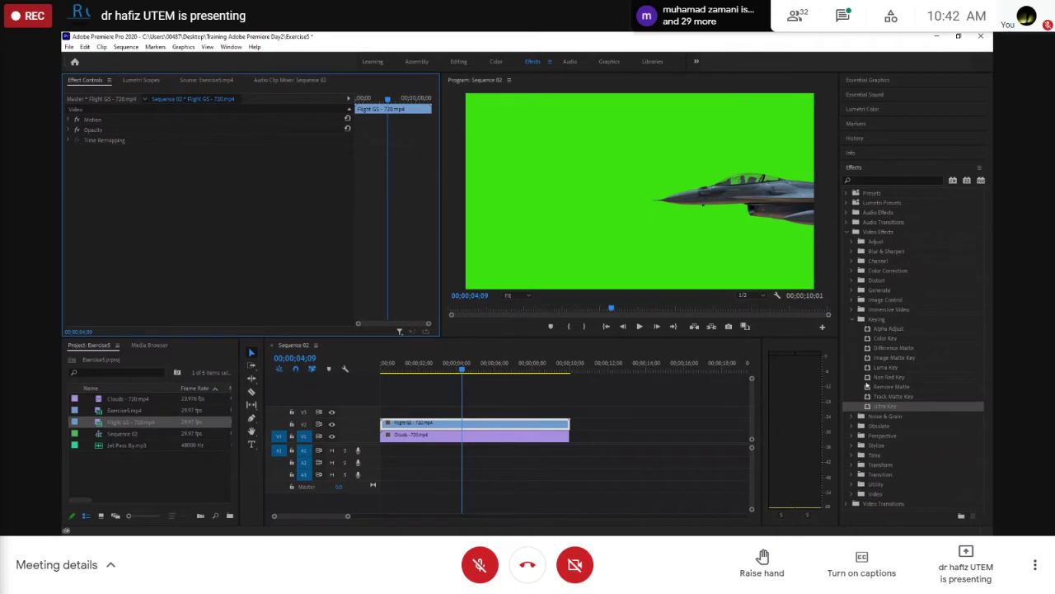
- Apply the Ultra Key effect from the Keying video effects to the Flight GS - 720.mp4 clip on track V2
drag(867, 408, 428, 424)
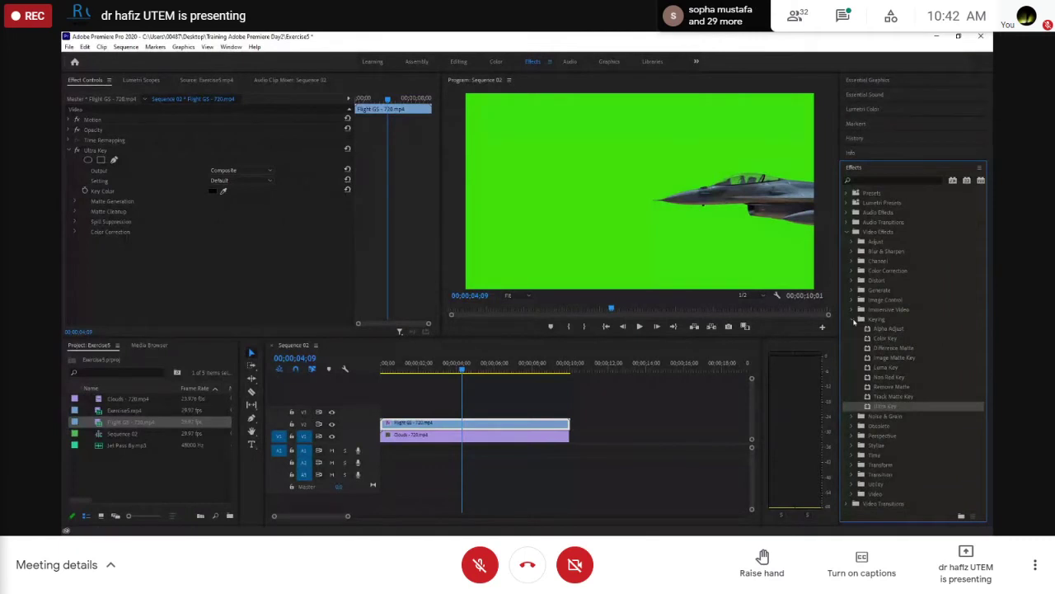
click(853, 320)
click(853, 320)
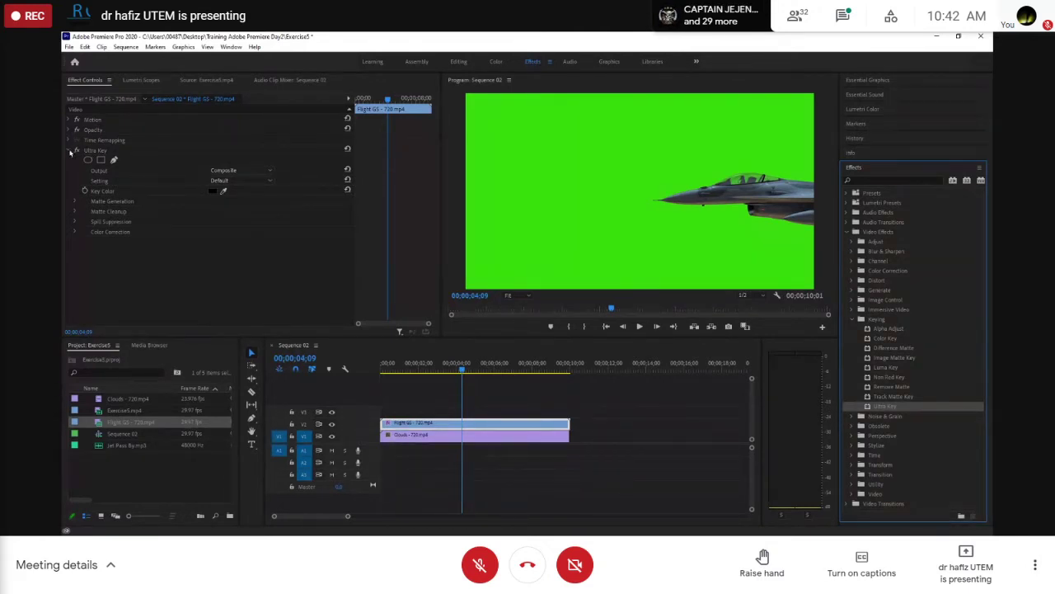
- Set Ultra Key's key color by sampling the green background around the jet in the program preview
click(70, 152)
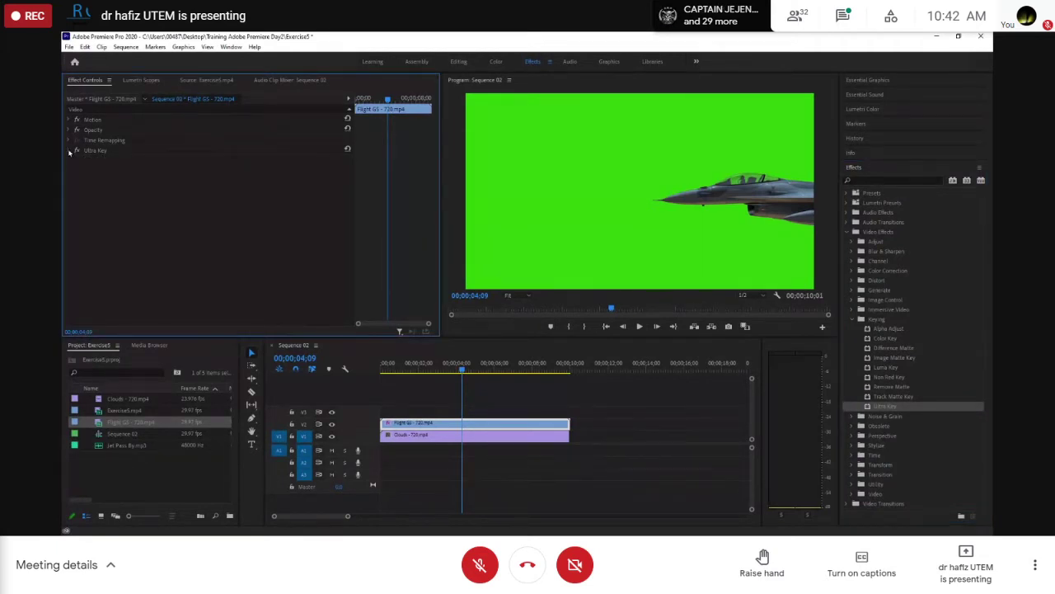
click(70, 152)
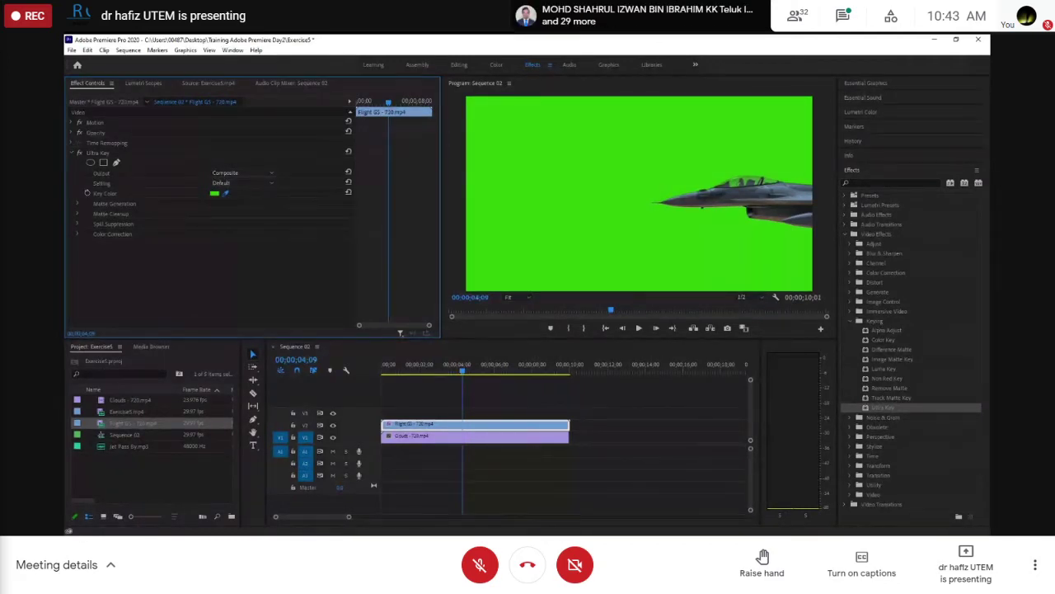
click(593, 198)
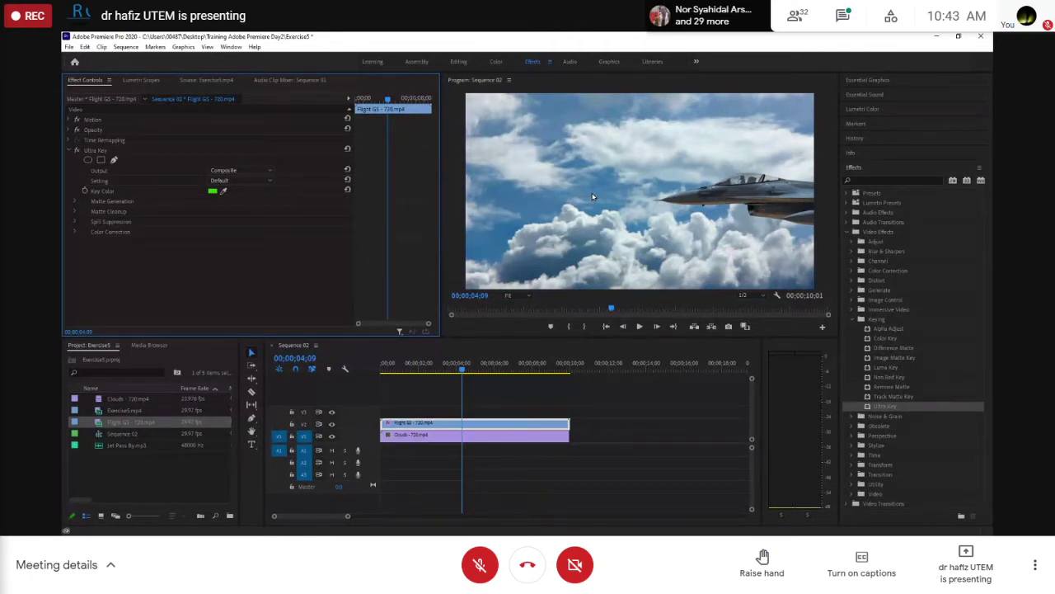
- Scrub through the sequence to check the keyed jet against the cloud background
mouse_move(461, 371)
mouse_down()
mouse_move(488, 371)
mouse_move(472, 373)
mouse_up()
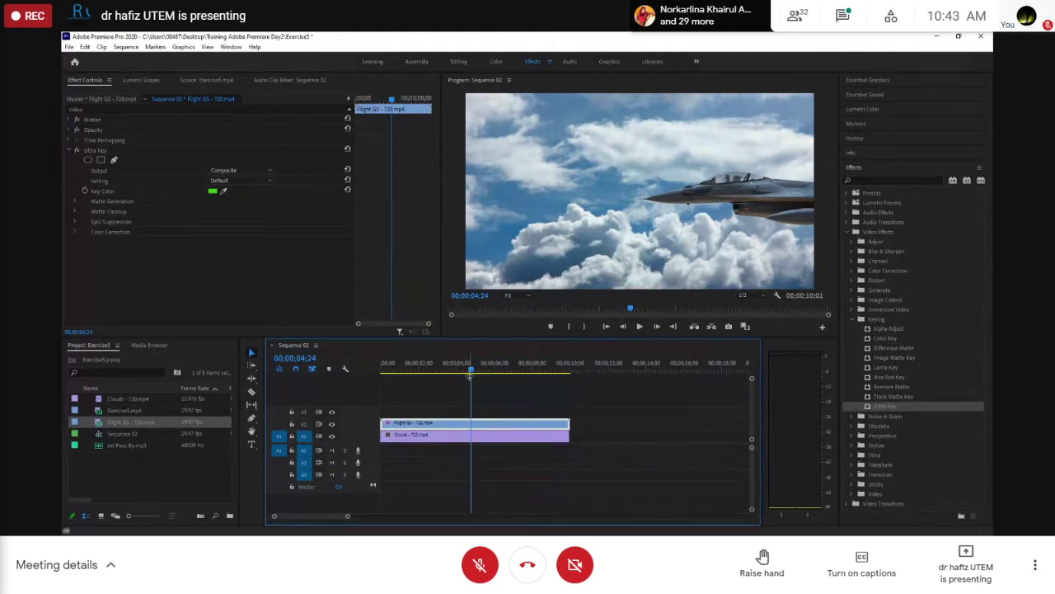
drag(472, 373, 435, 373)
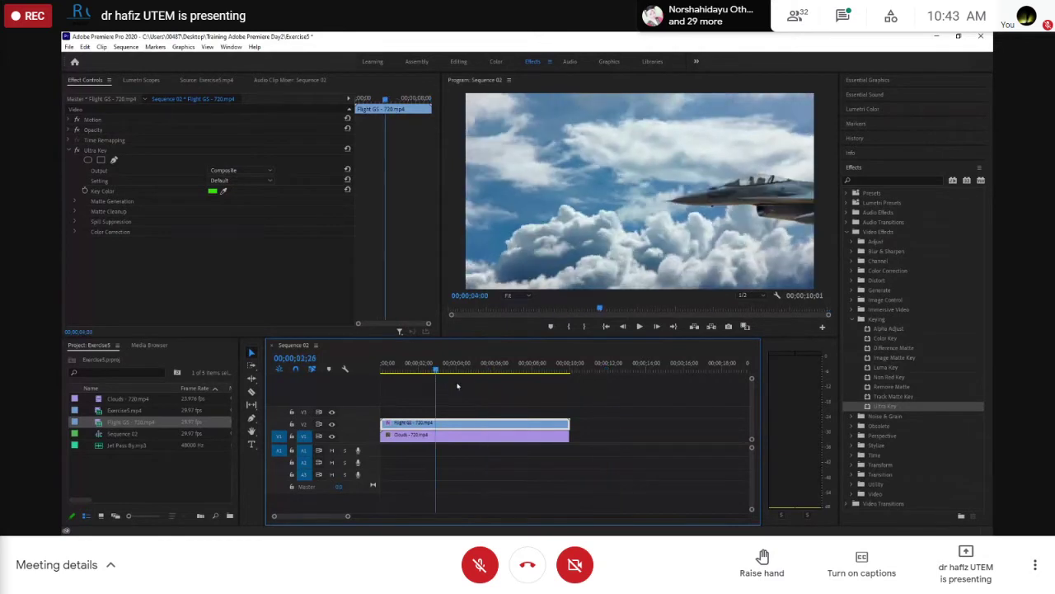
- Sample the green background beside the jet again as Ultra Key's key color at 00;00;04;07, and undo the sampling
click(460, 386)
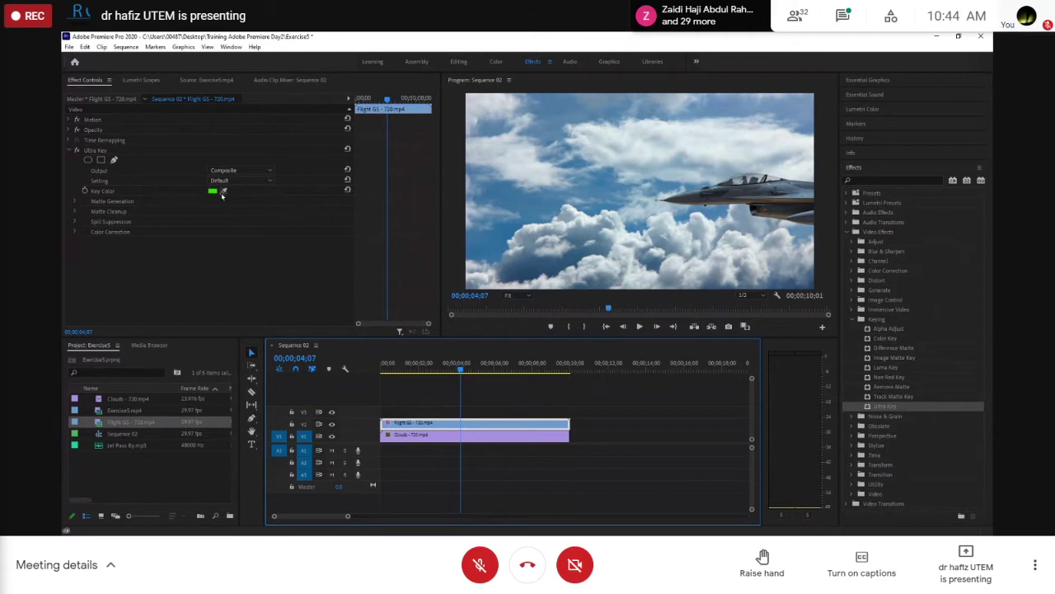
click(221, 194)
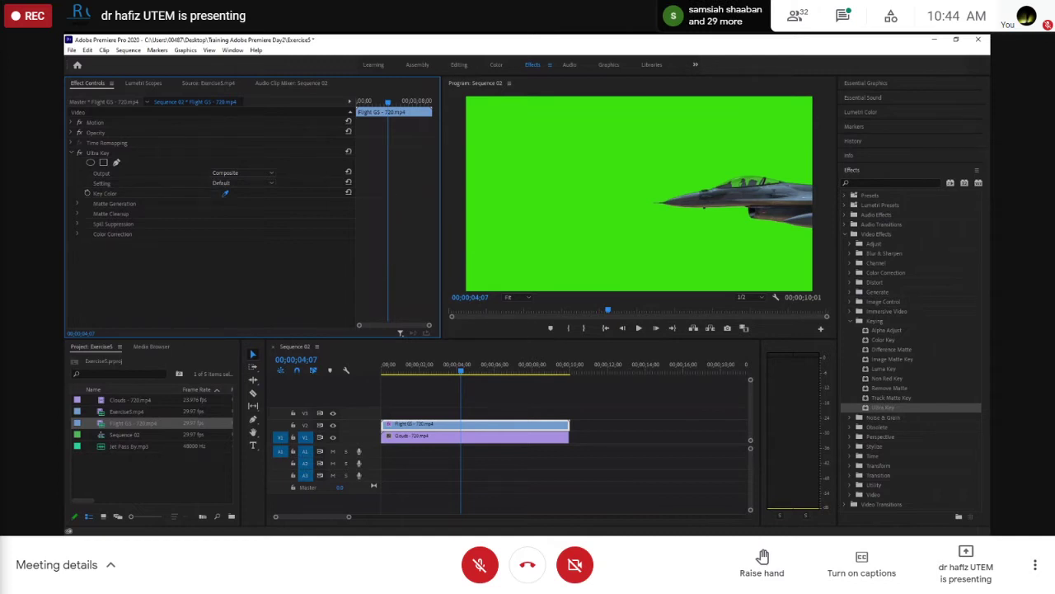
click(552, 197)
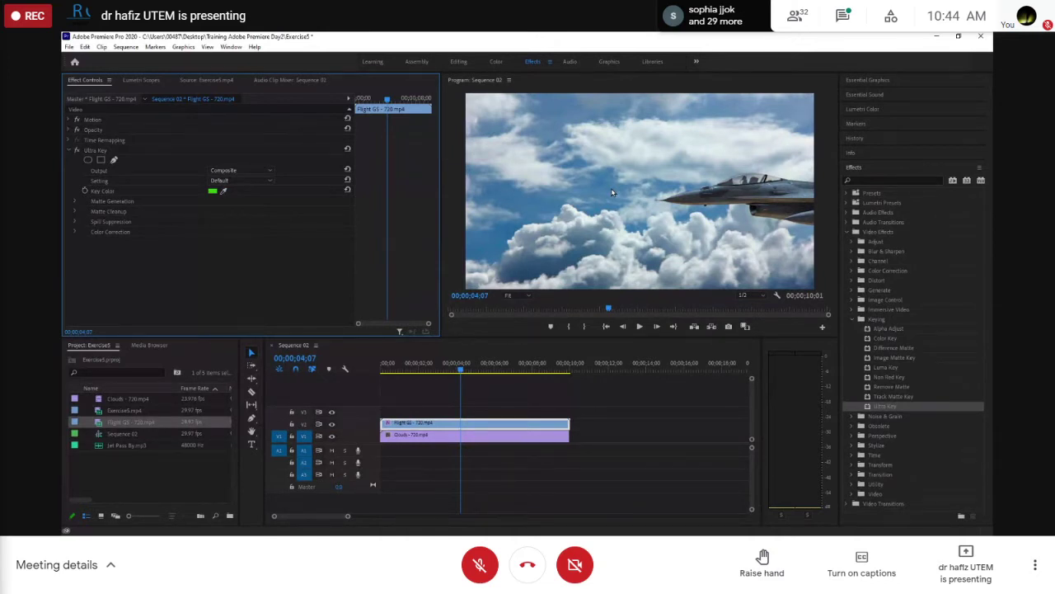
key(ctrl+z)
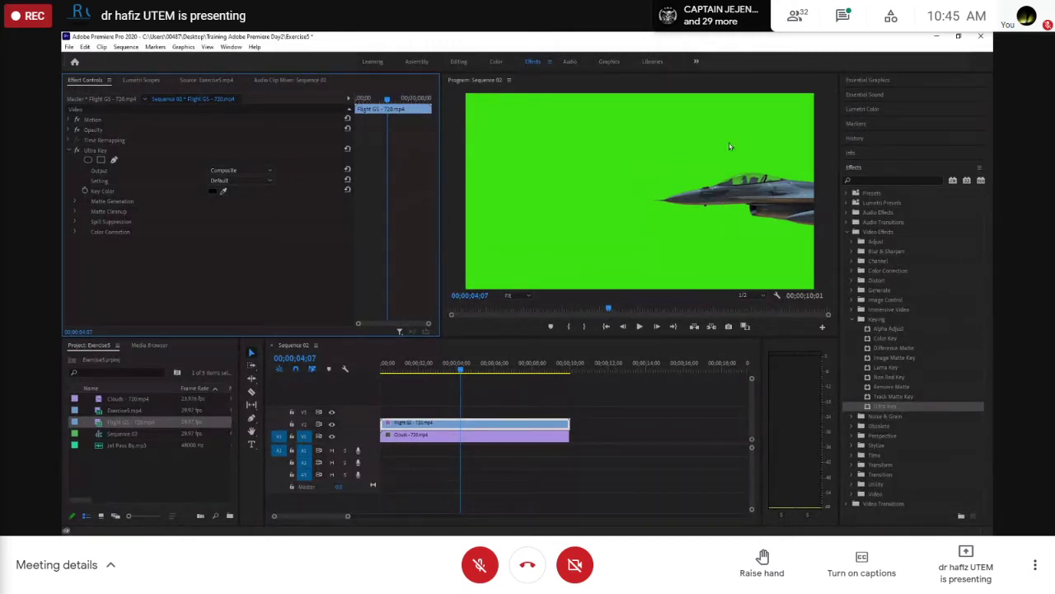
- Set Ultra Key's key color from the green background ahead of the jet's nose and scrub back to 00;00;03;14
click(225, 192)
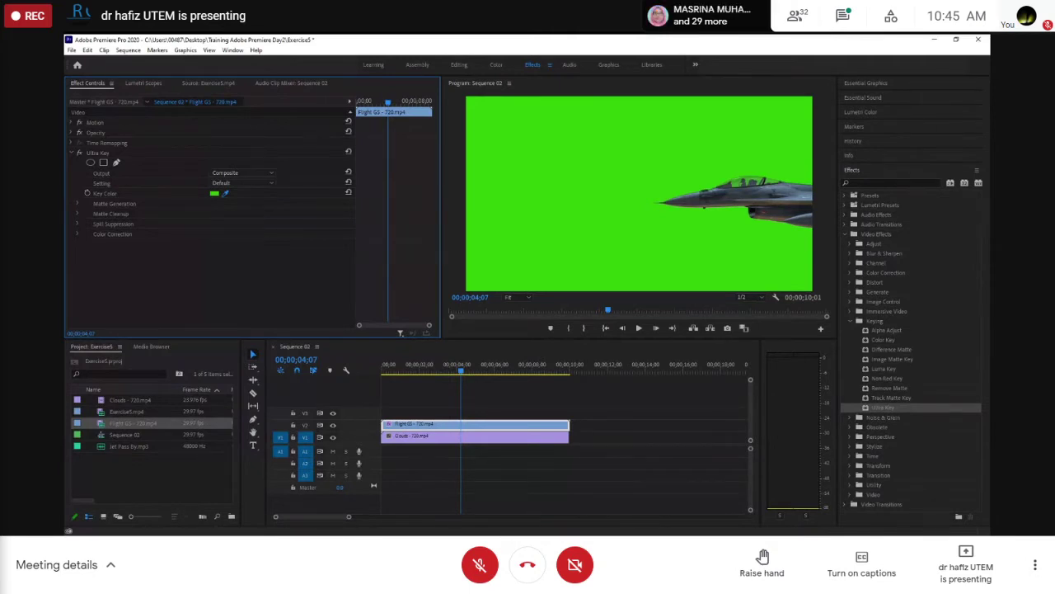
click(605, 179)
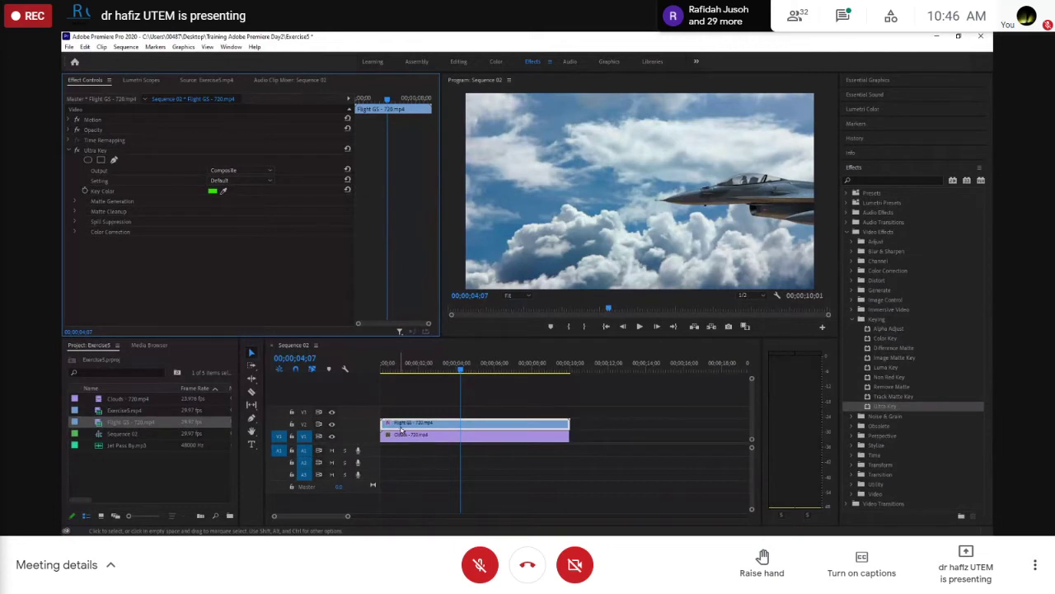
click(71, 150)
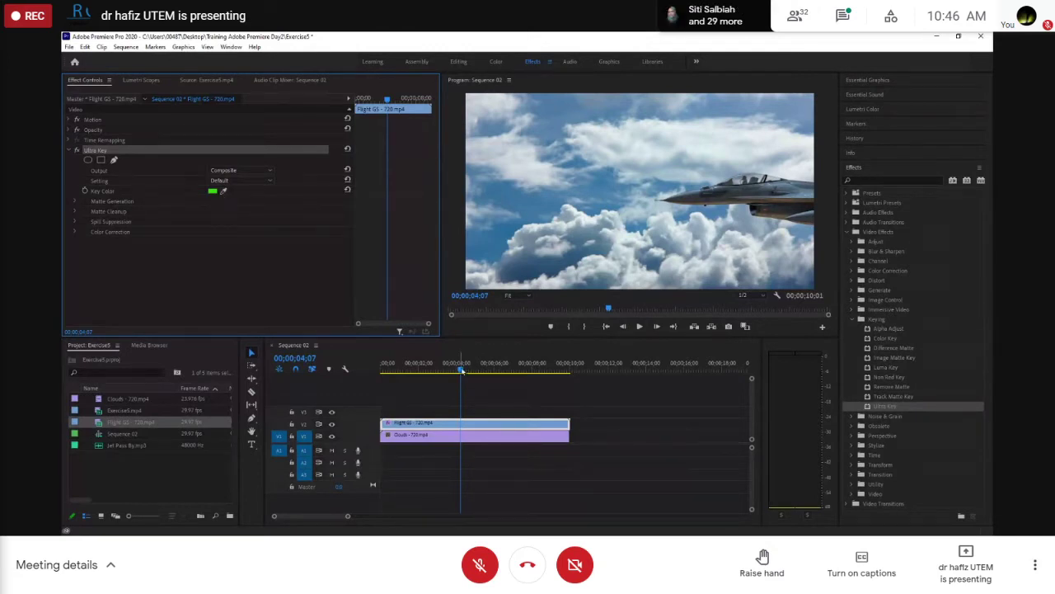
mouse_move(462, 370)
mouse_down()
mouse_move(478, 370)
mouse_move(438, 371)
mouse_move(490, 376)
mouse_move(446, 375)
mouse_up()
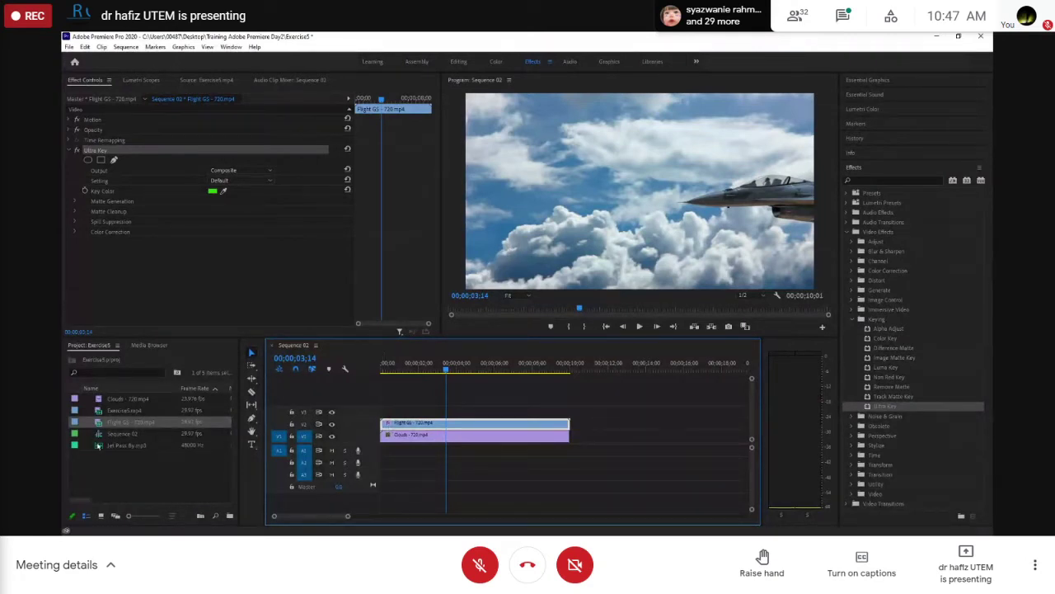
- Place Jet Pass By.mp3 on track A1 at the sequence start with its quiet beginning trimmed off
click(97, 445)
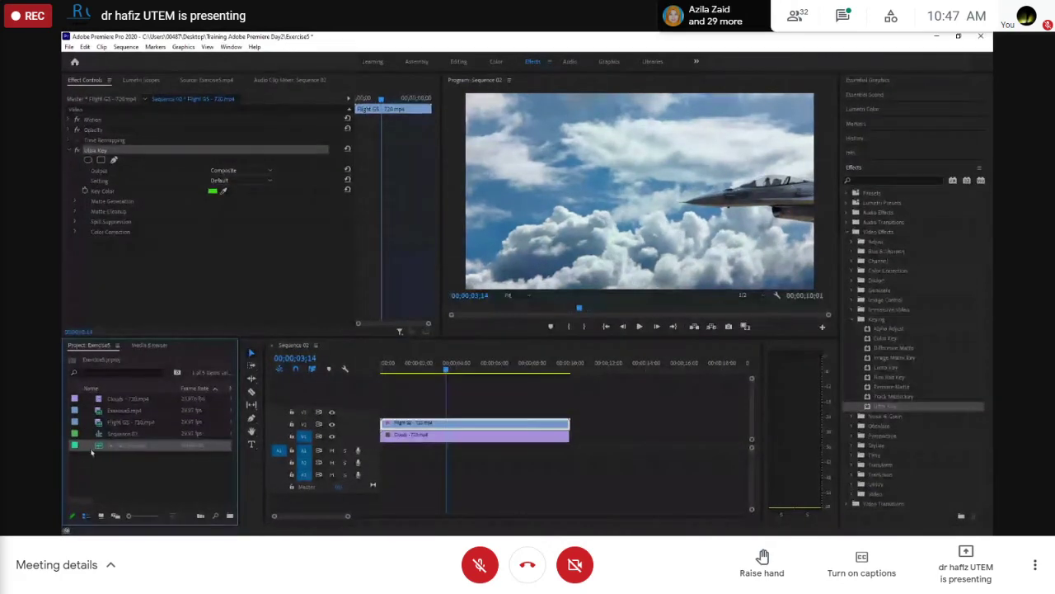
drag(97, 448, 386, 452)
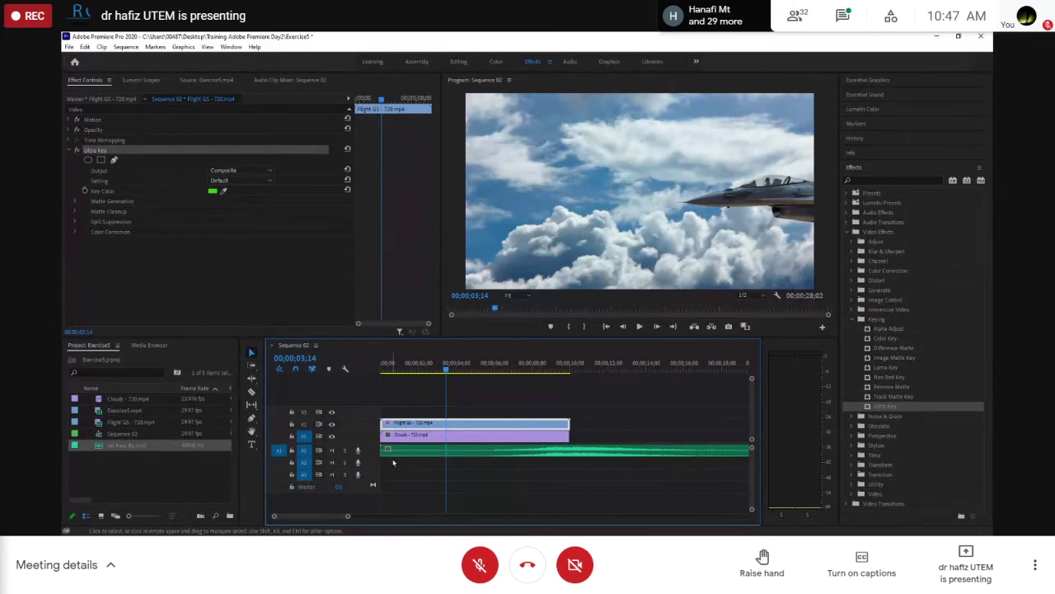
drag(382, 451, 486, 452)
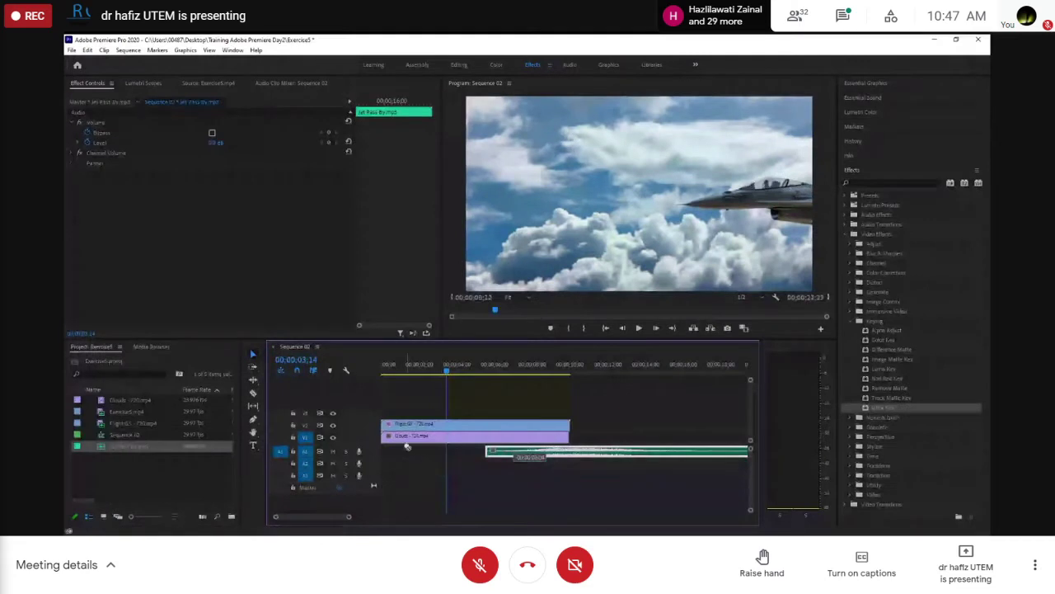
key(ctrl+z)
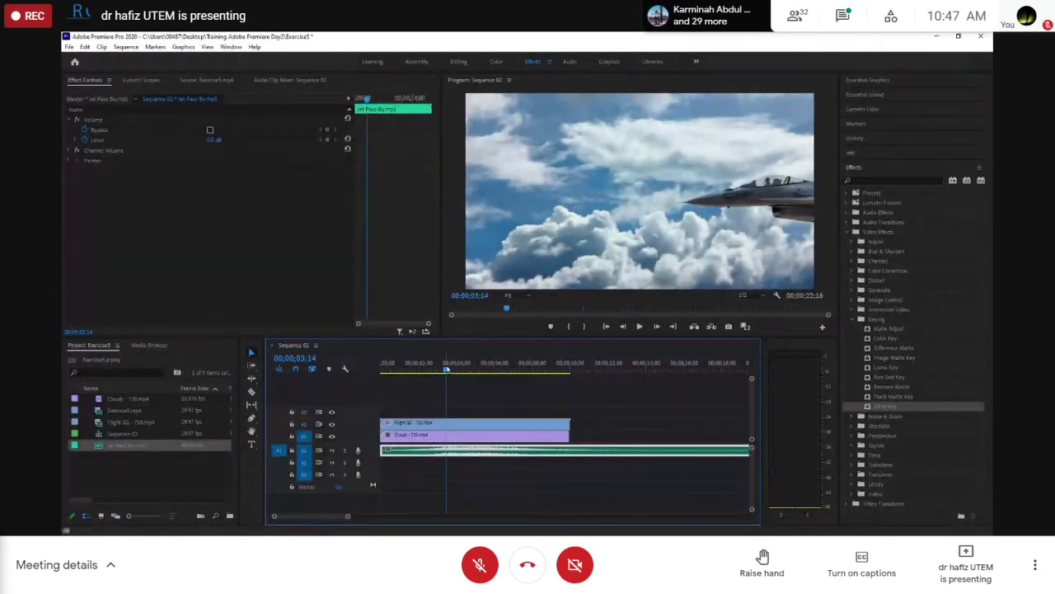
- Play the sequence from 00;00;00;00 to check the jet sound against the keyed footage
drag(446, 368, 382, 368)
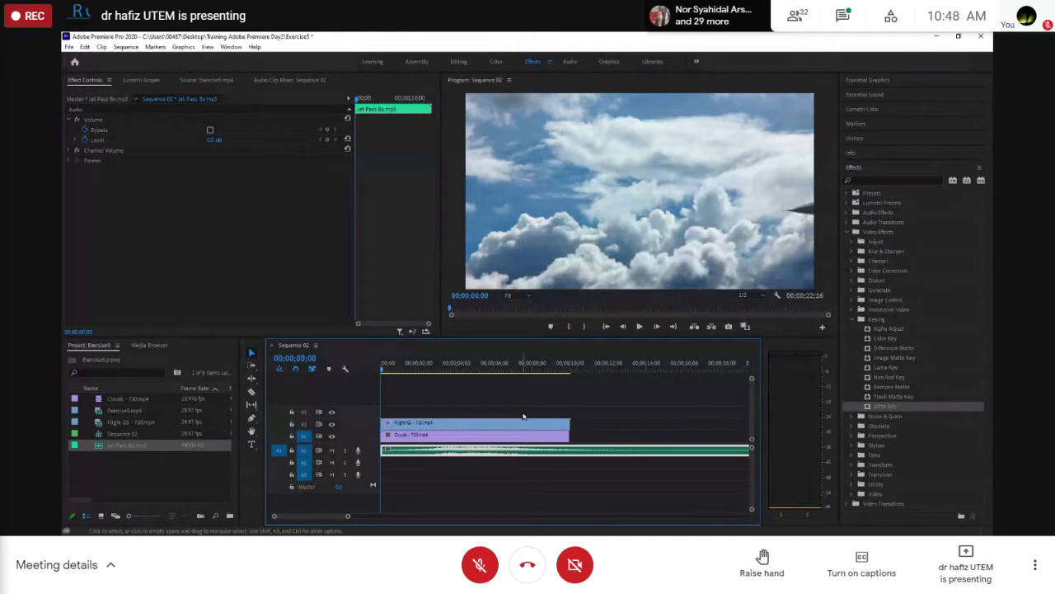
key(space)
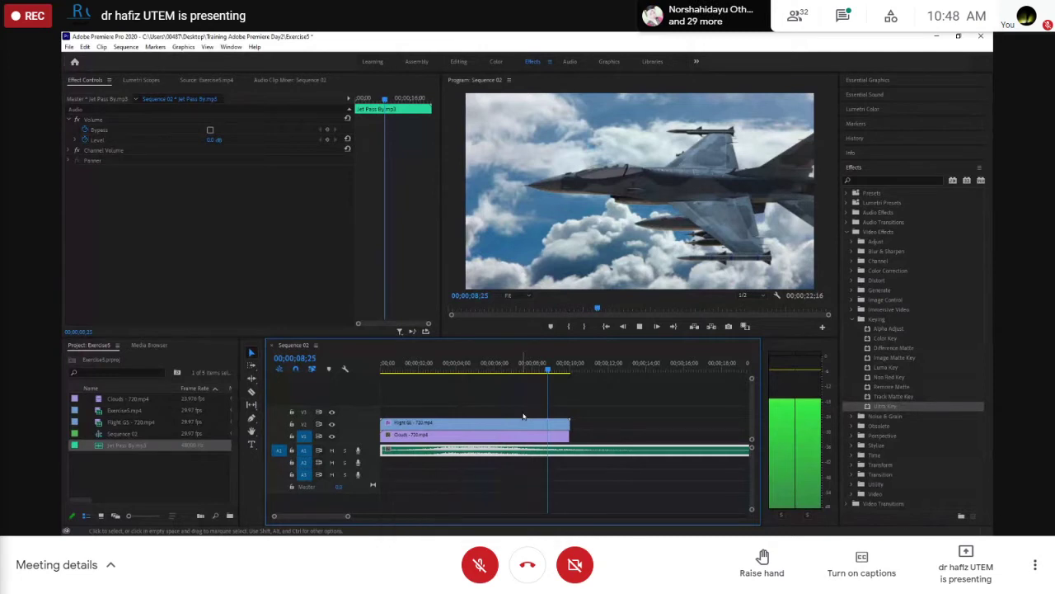
key(space)
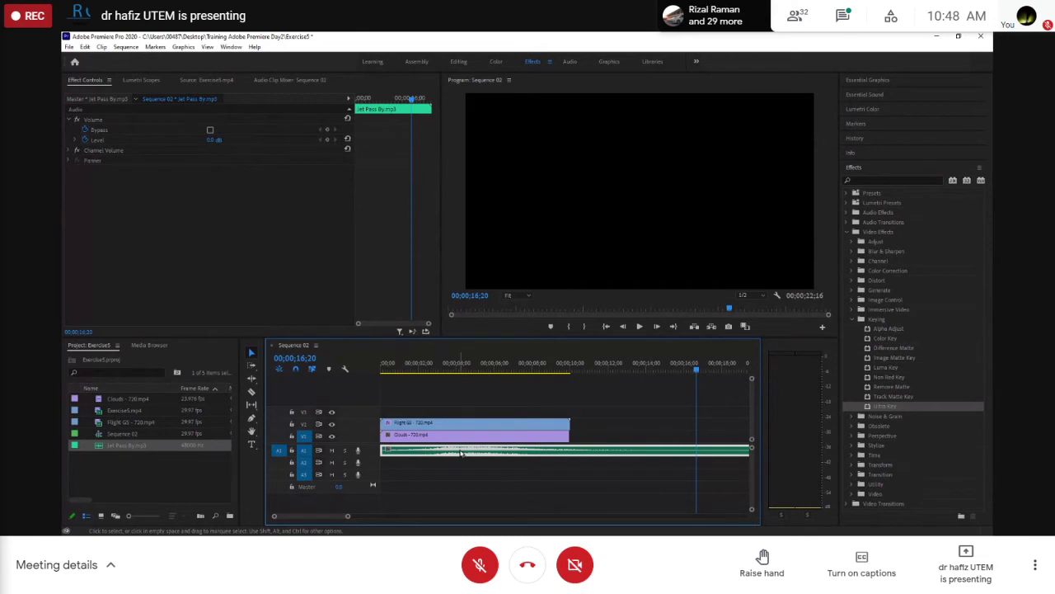
- Cut the Jet Pass By.mp3 clip at the end of the video clips and delete the excess audio
click(251, 391)
click(570, 451)
click(252, 352)
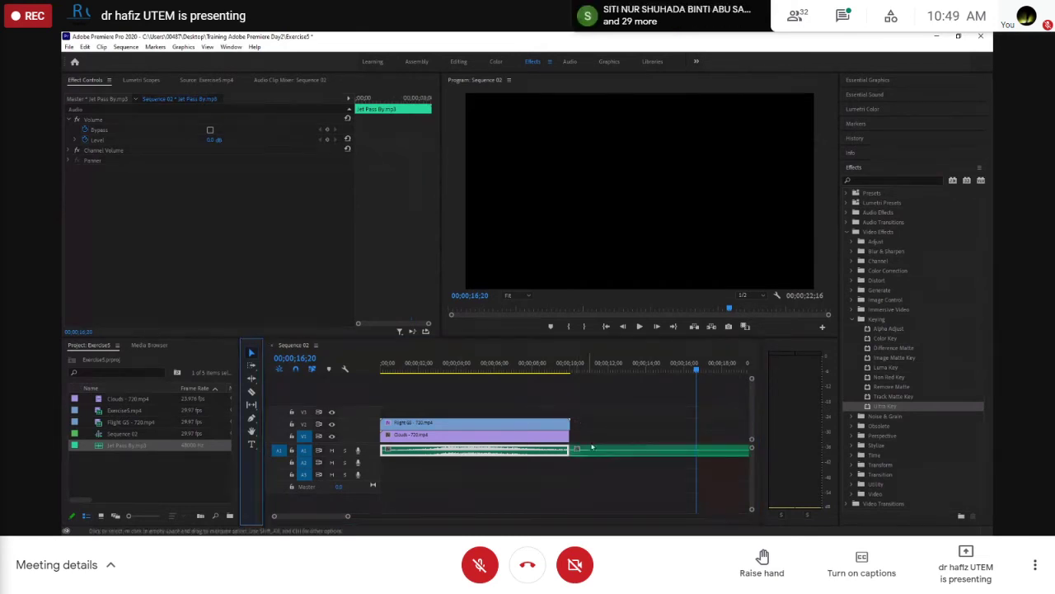
click(597, 451)
key(Delete)
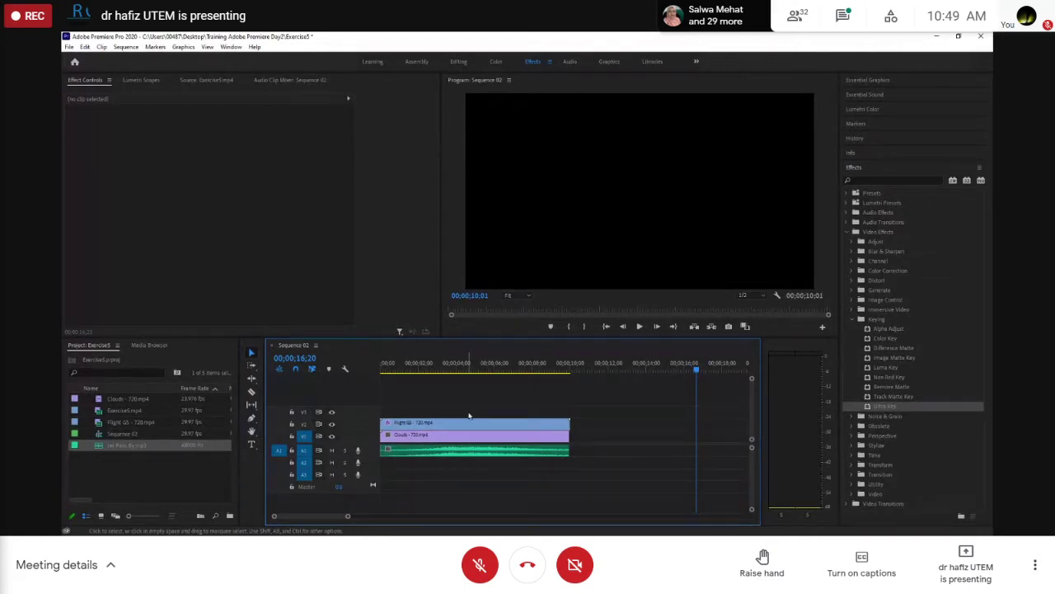
- Replace the shortened audio clip on track A1 with the full Jet Pass By.mp3 from the project, starting at the sequence start
click(500, 451)
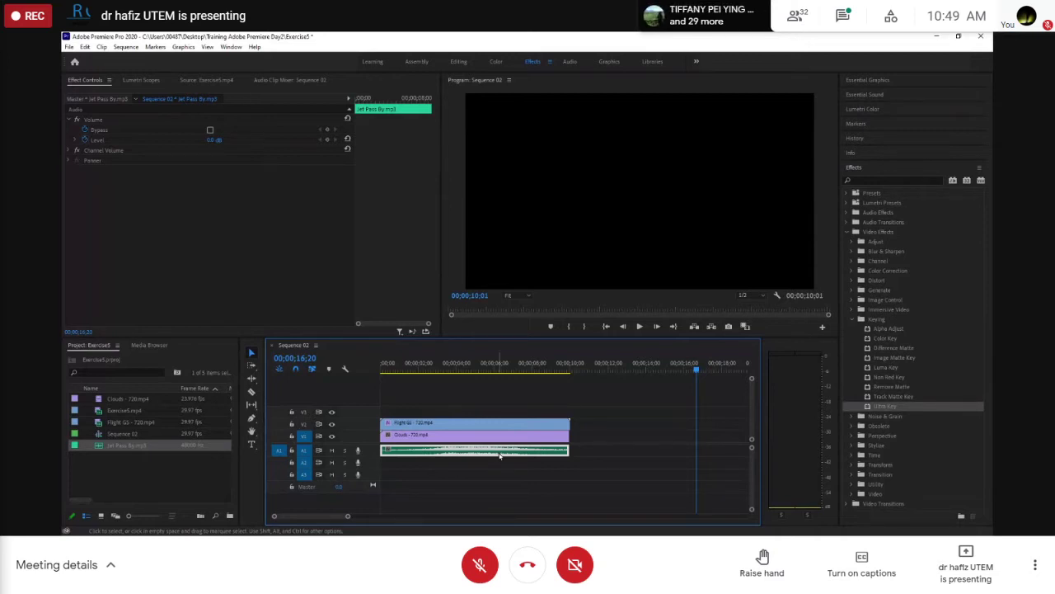
key(Delete)
click(128, 477)
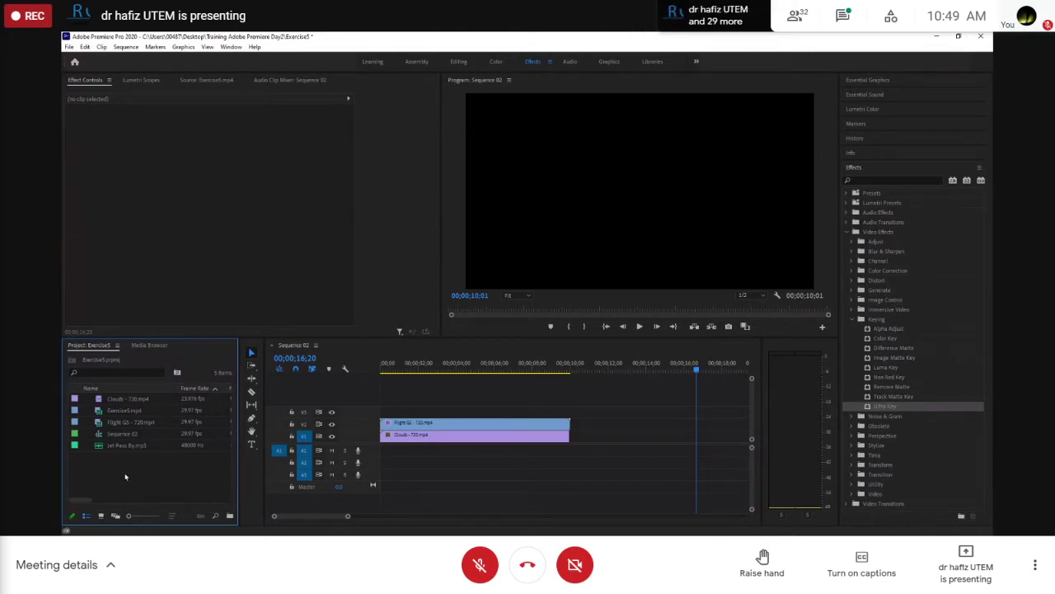
click(116, 448)
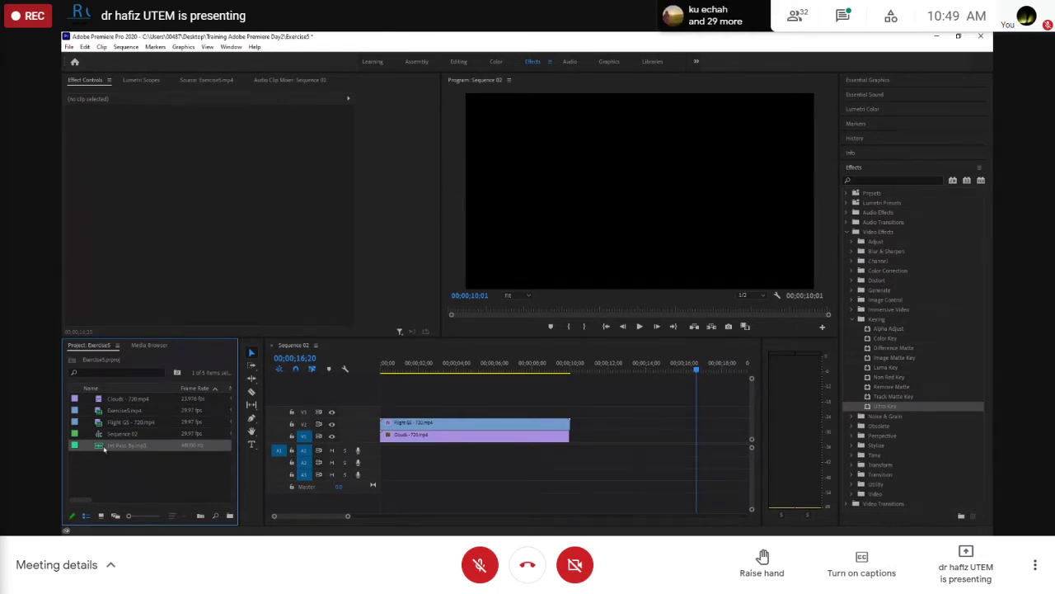
drag(111, 446, 375, 456)
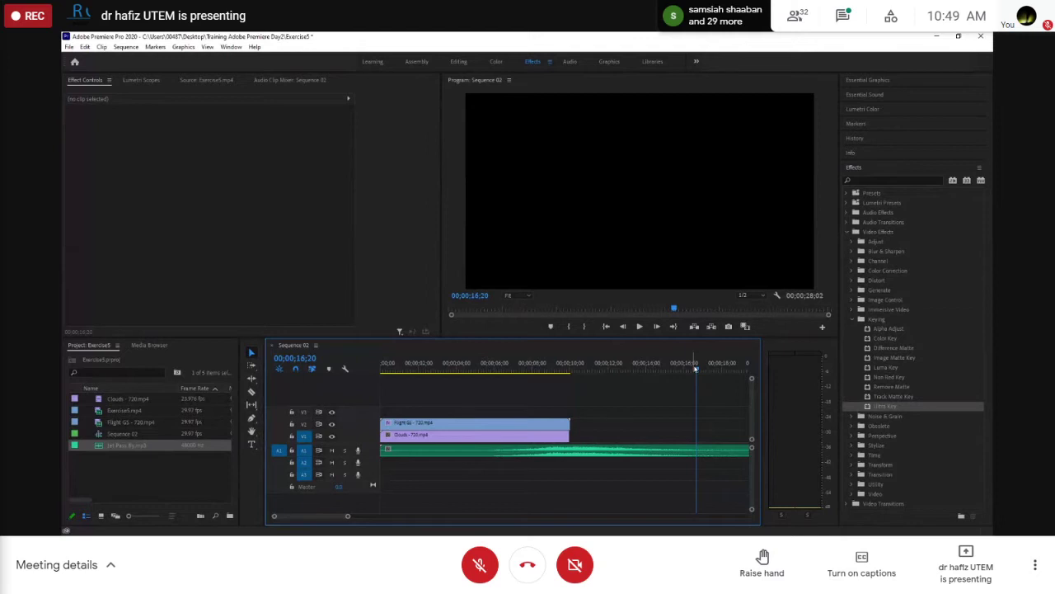
- Open the Jet Pass By.mp3 clip from the timeline in the Source Monitor and play part of it
drag(348, 517, 366, 518)
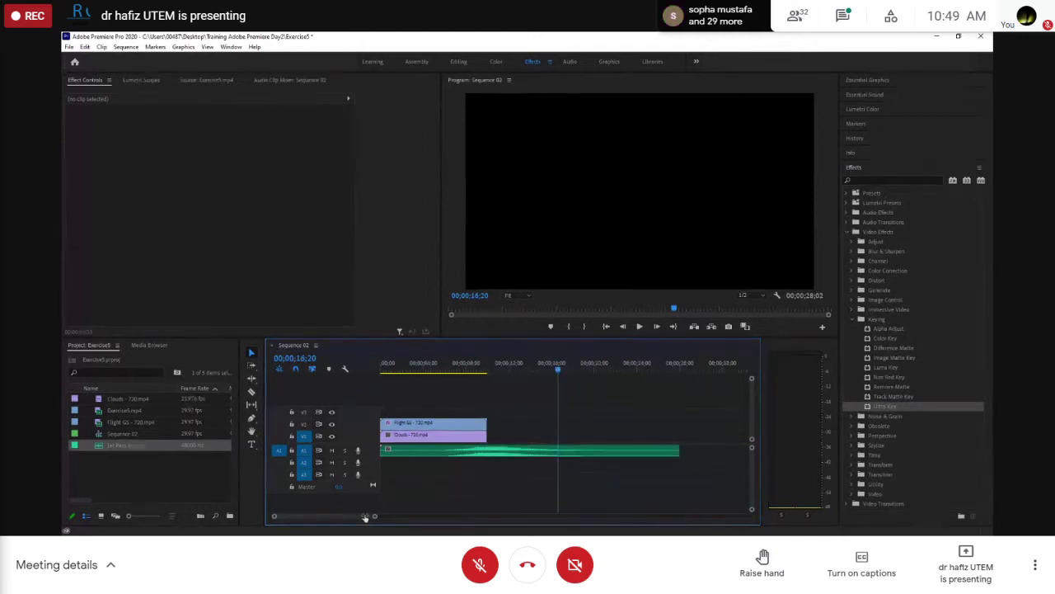
double_click(435, 453)
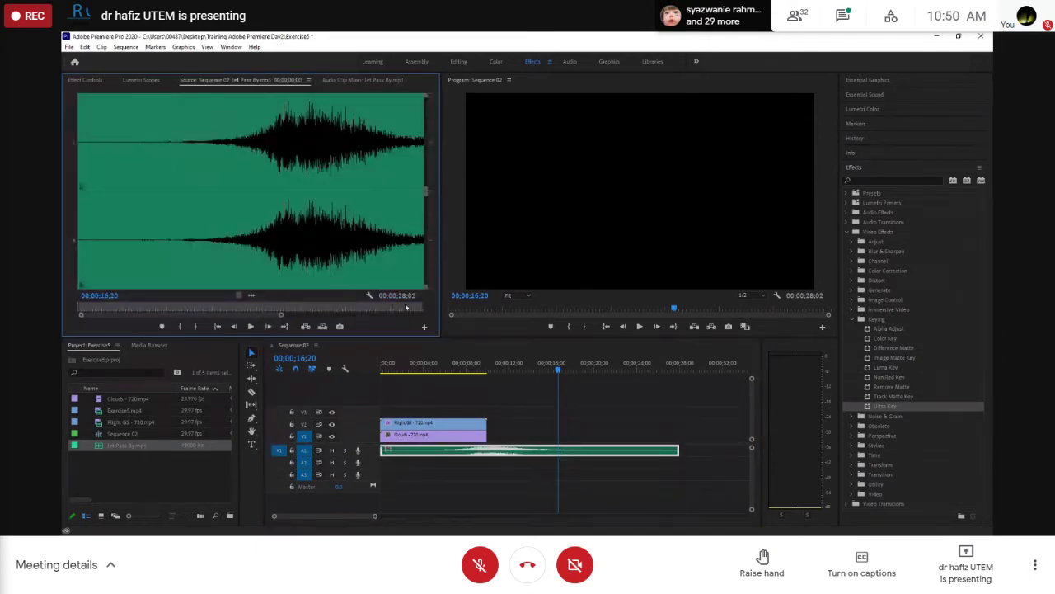
click(251, 326)
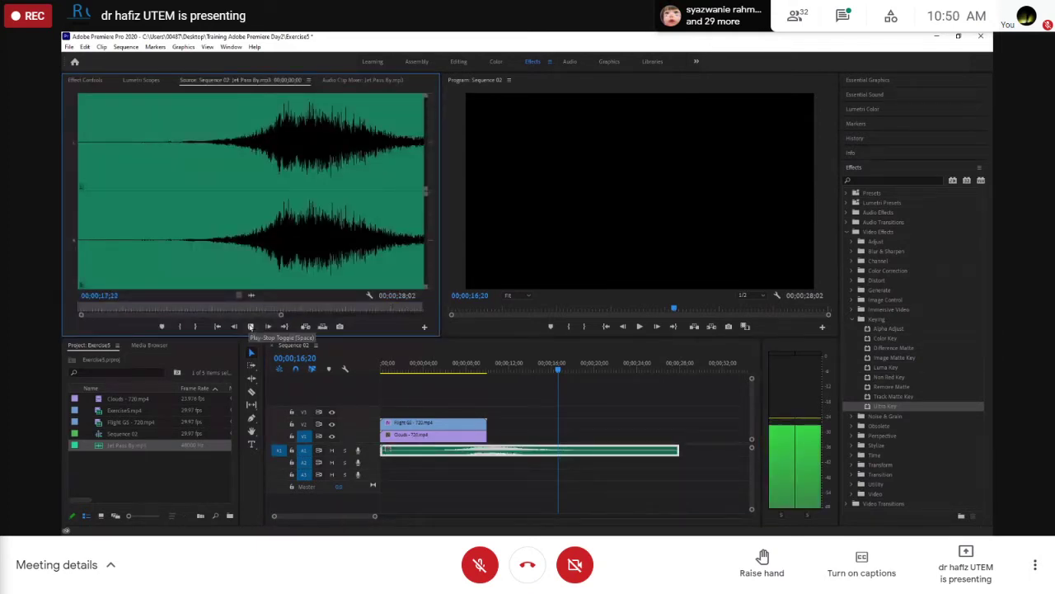
click(251, 327)
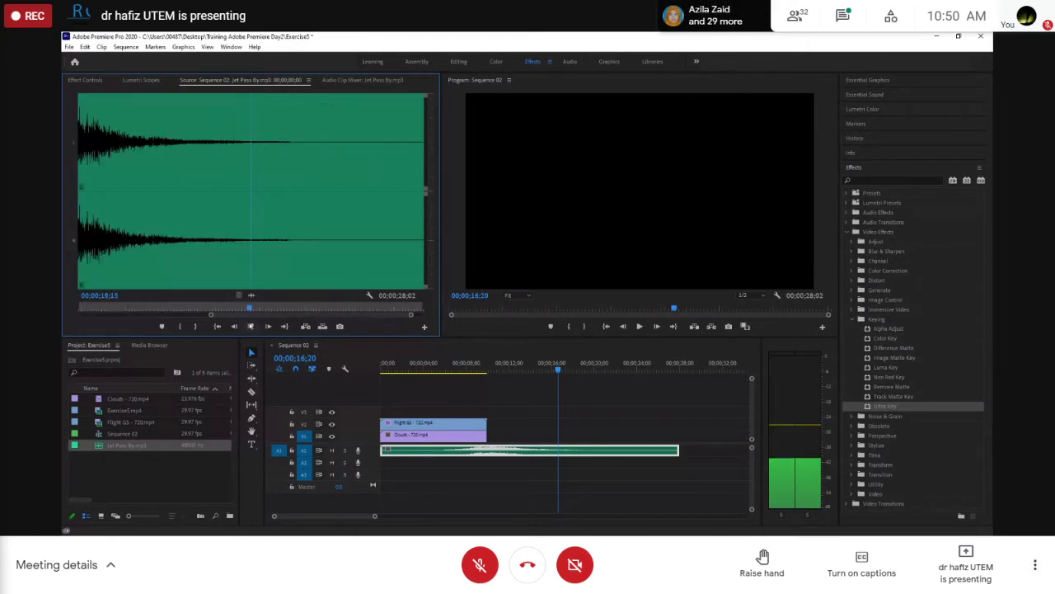
- Mark the Jet Pass By.mp3 clip's In point at 00;00;03;29 and its Out point at 00;00;23;07
drag(247, 306, 126, 279)
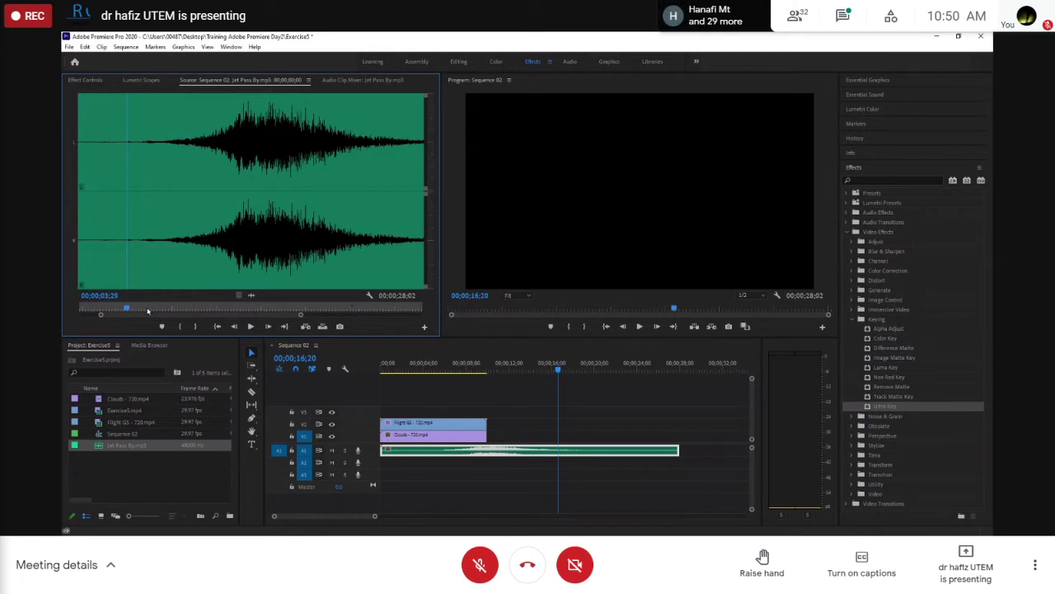
click(181, 326)
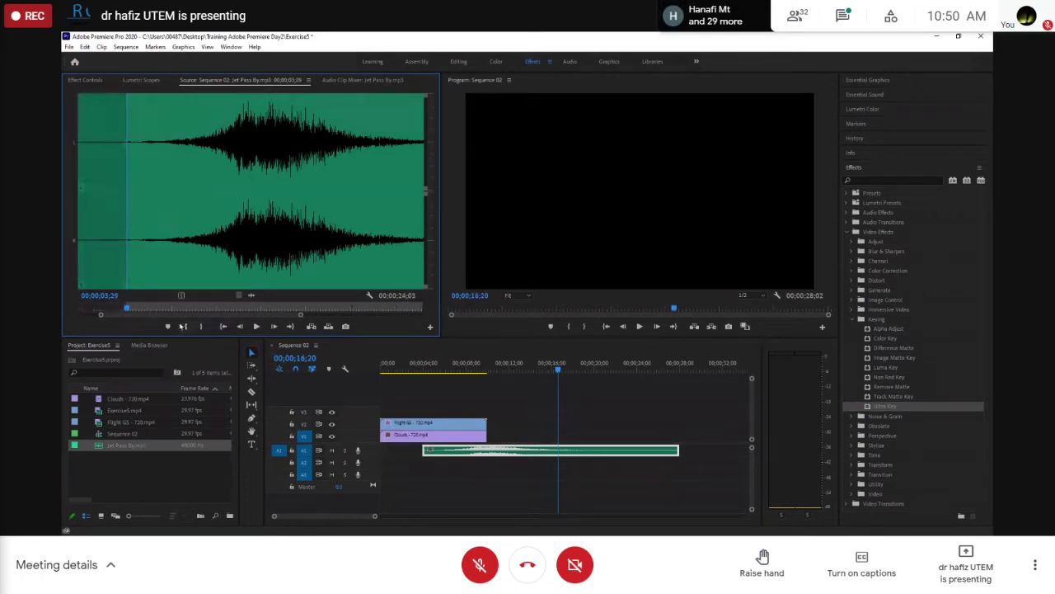
drag(126, 308, 410, 279)
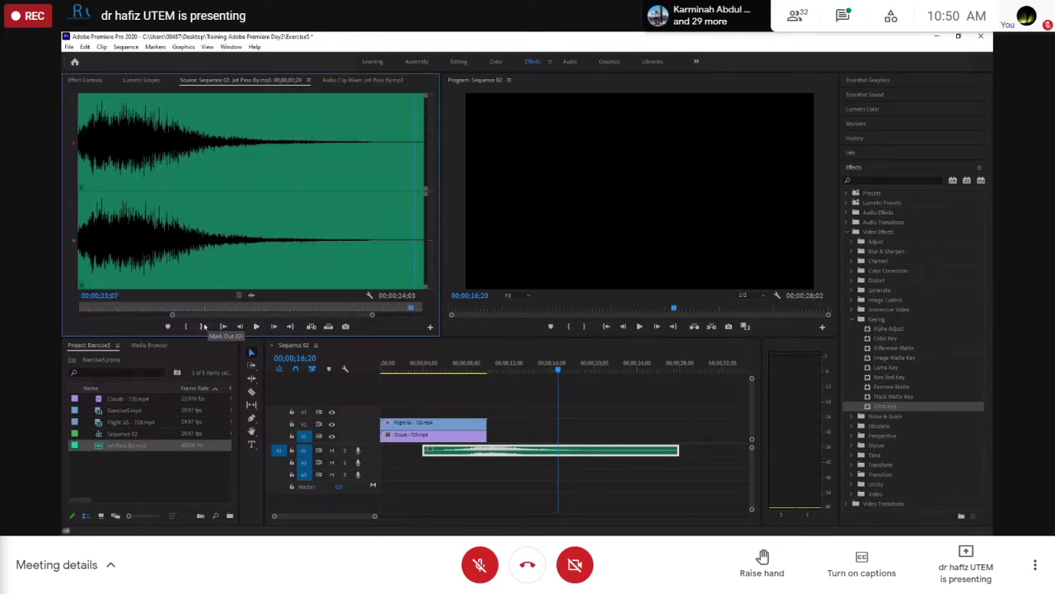
click(201, 327)
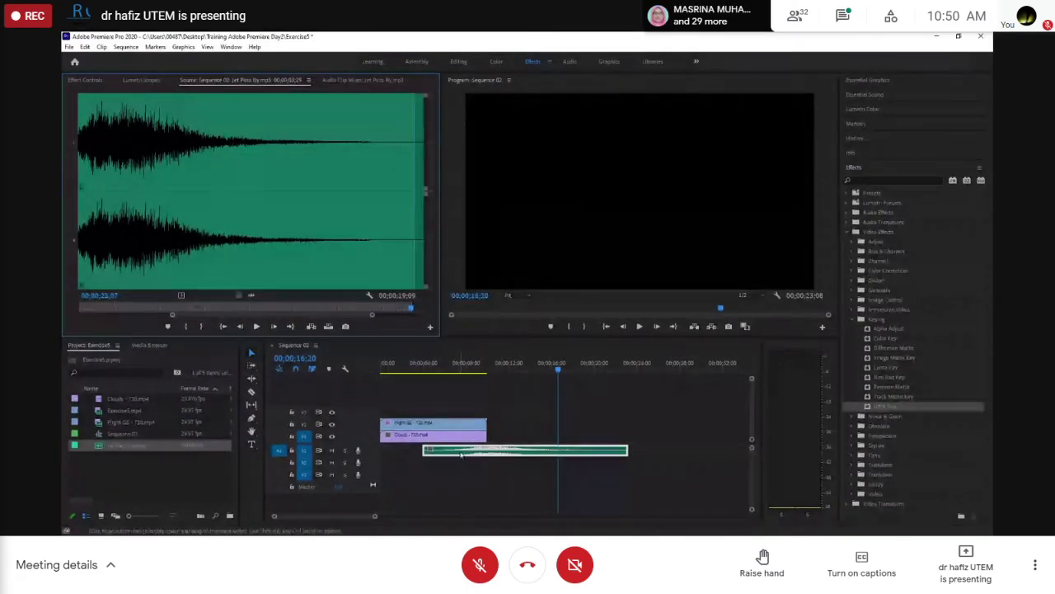
- Move the Jet Pass By.mp3 clip to the sequence start and trim both ends to a 10-second length matching the video clips
drag(460, 453, 417, 453)
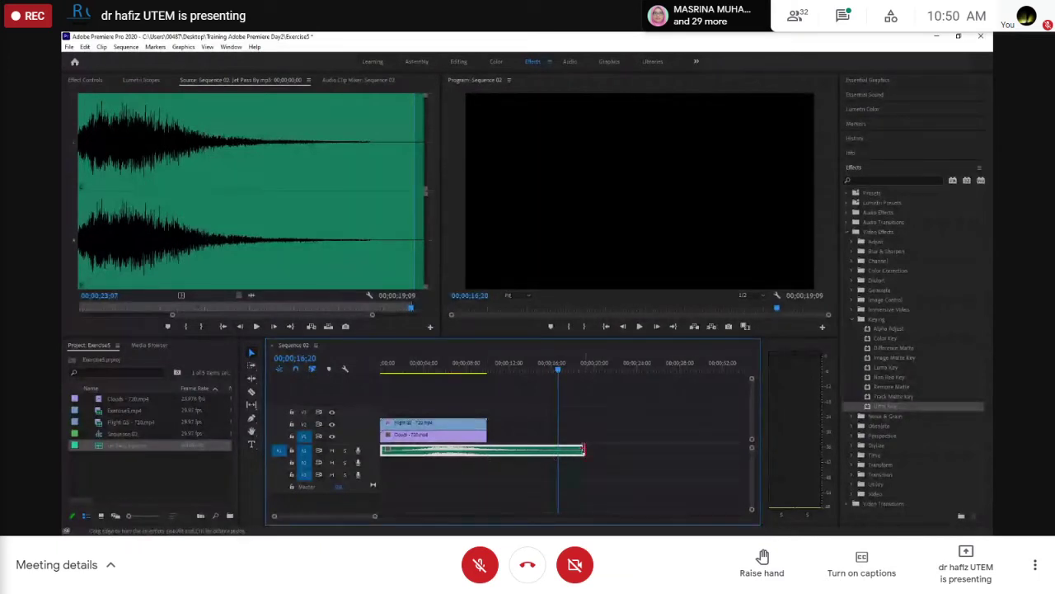
drag(583, 449, 511, 449)
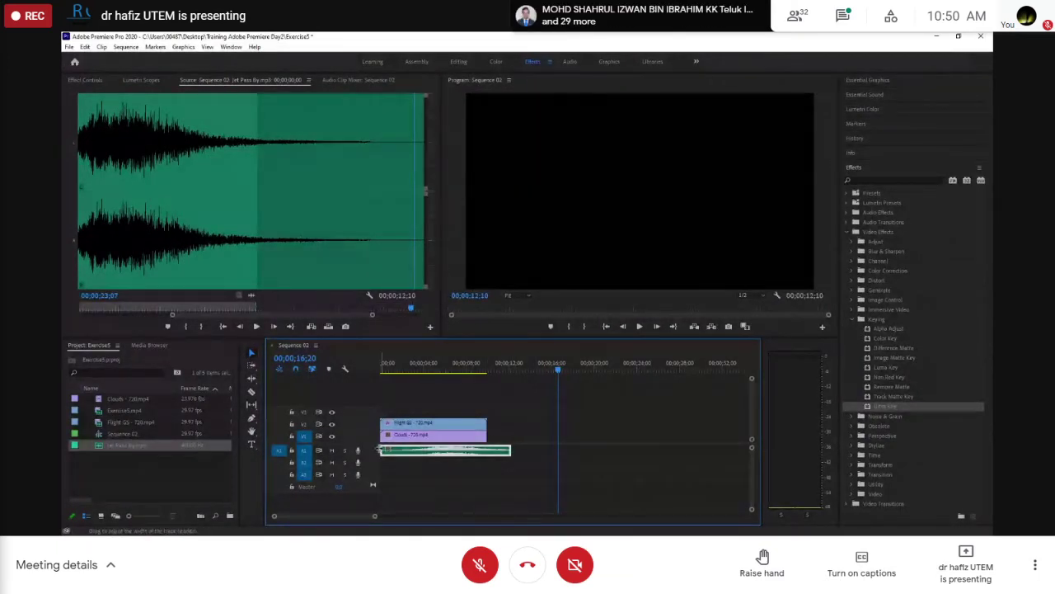
drag(380, 451, 411, 452)
click(537, 440)
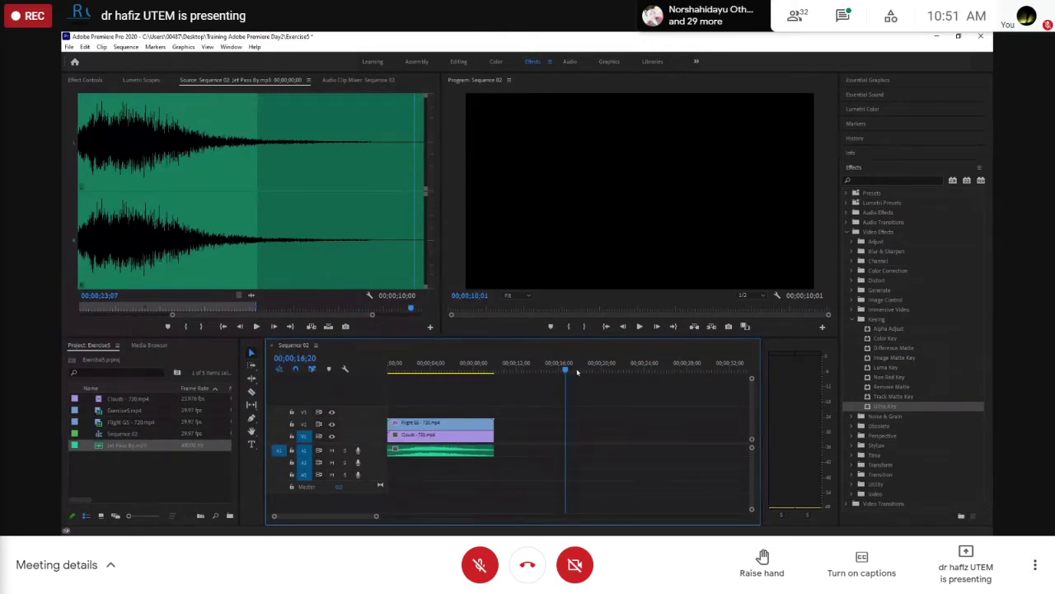
- Return the playhead to the sequence start and delete the Flight GS - 720.mp4 and Clouds - 720.mp4 clips from the timeline
key(Home)
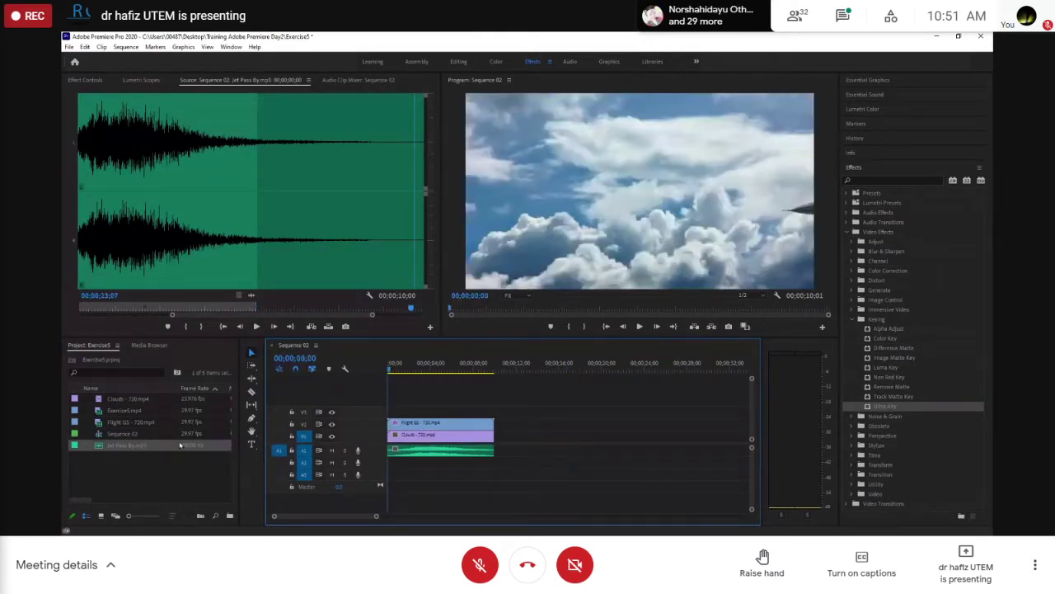
click(438, 428)
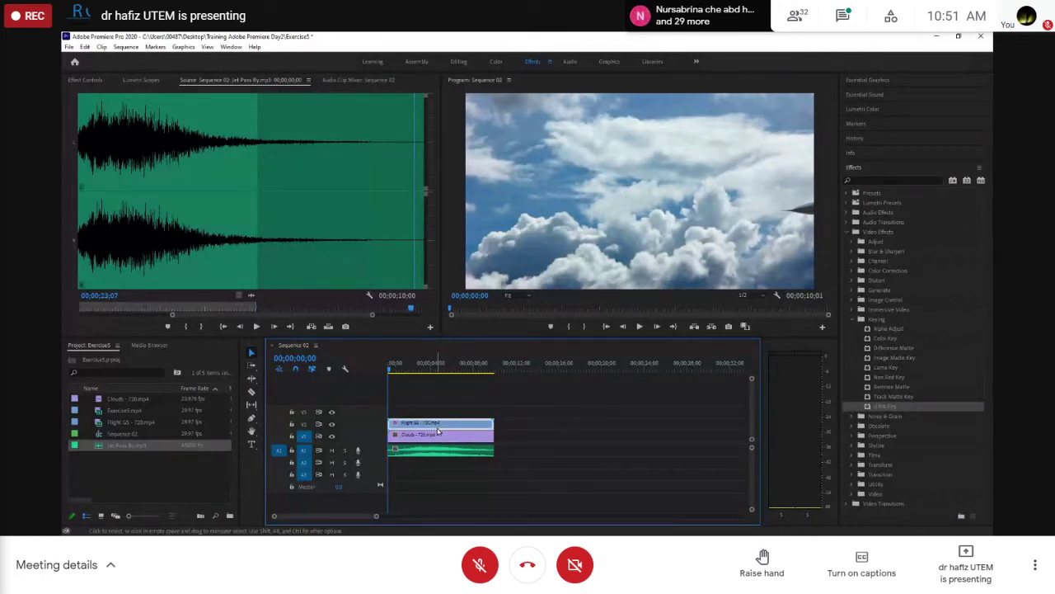
key(Delete)
click(441, 436)
key(Delete)
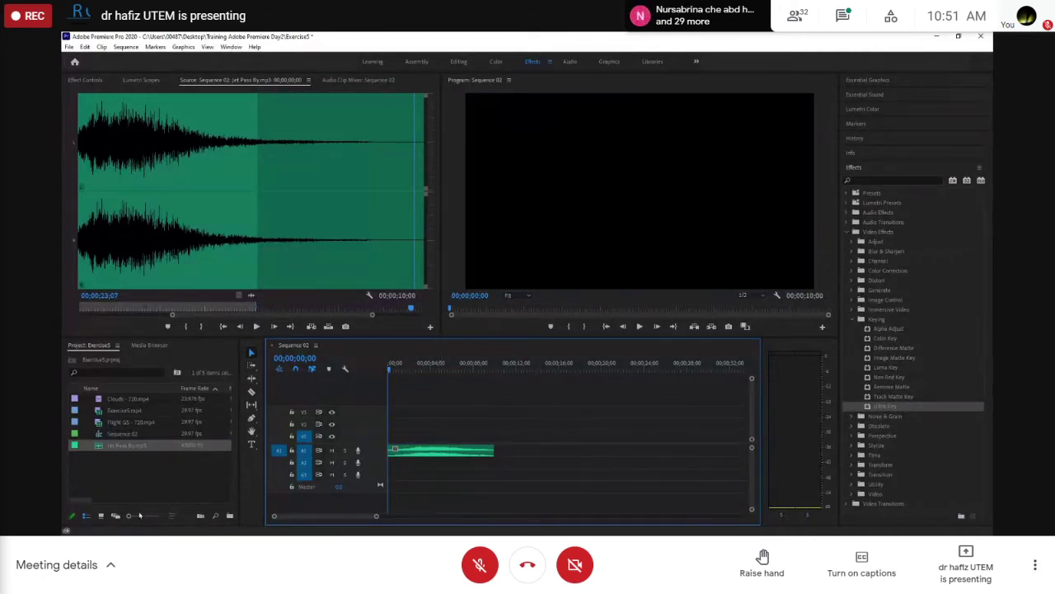
- Place Clouds - 720.mp4 on track V1 and Flight GS - 720.mp4 on V2, both starting at the sequence beginning
click(122, 488)
click(99, 400)
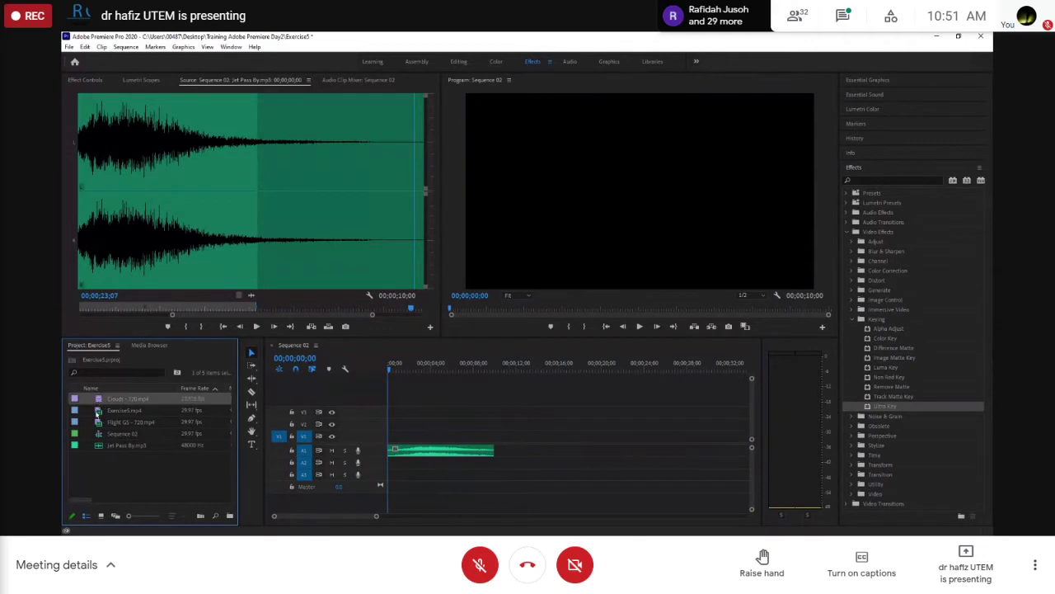
drag(99, 399, 390, 440)
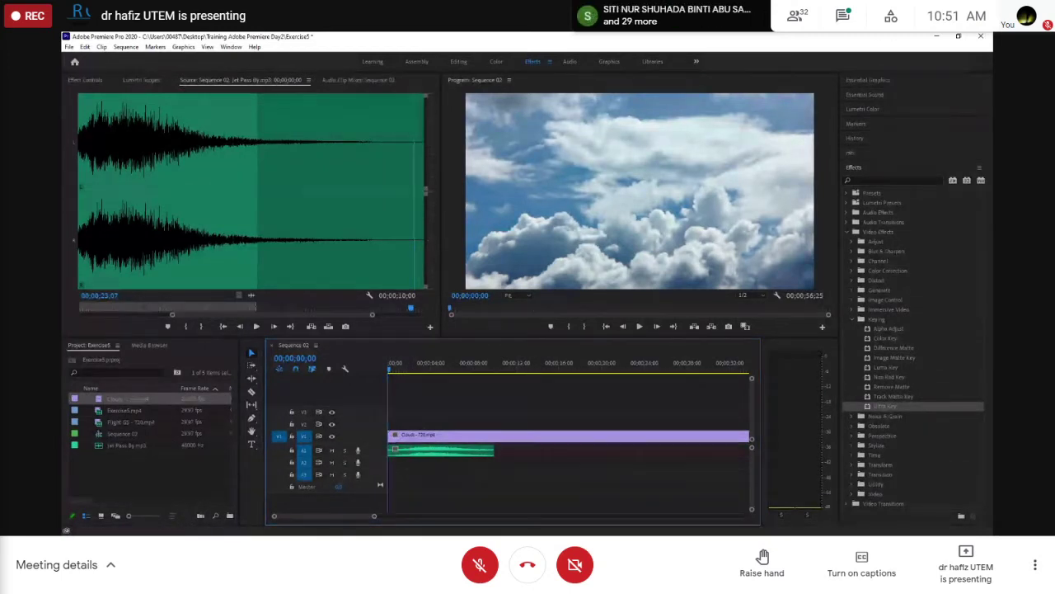
drag(130, 423, 394, 425)
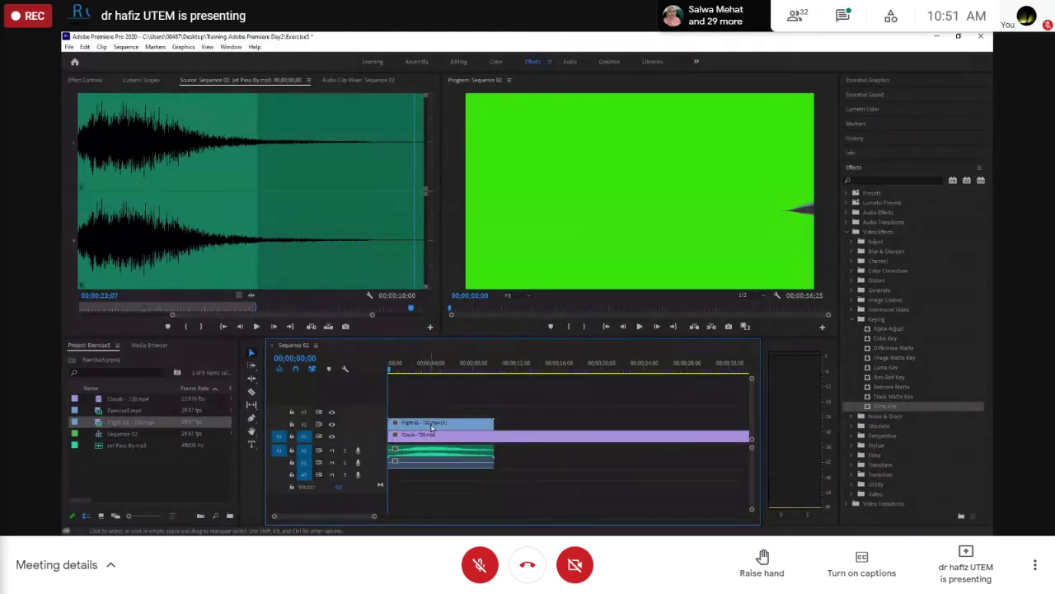
- Delete only the audio of the Flight GS - 720.mp4 clip on track A2, keeping its video
click(419, 467)
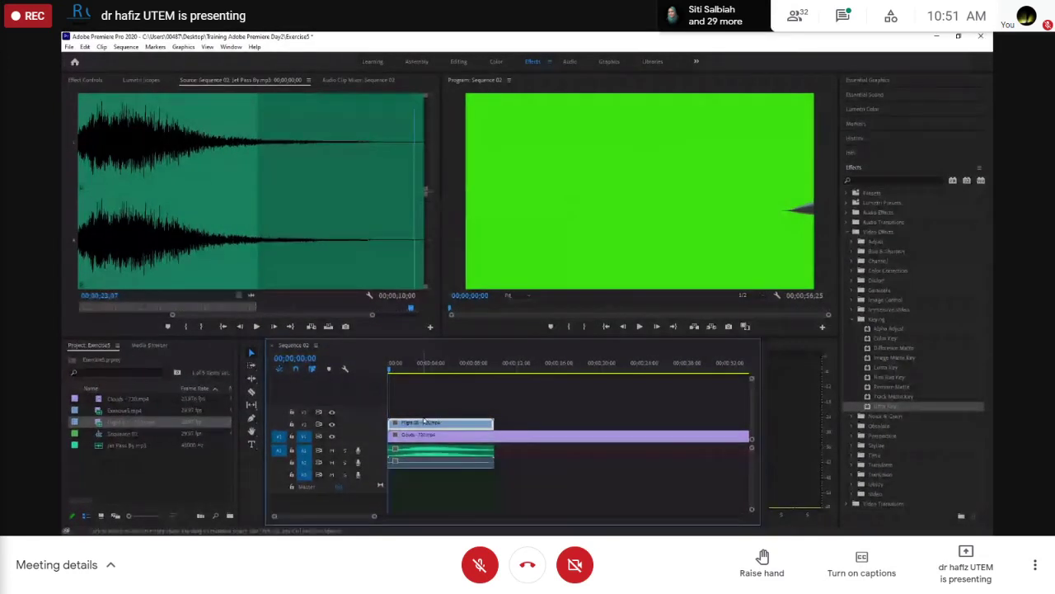
click(419, 463)
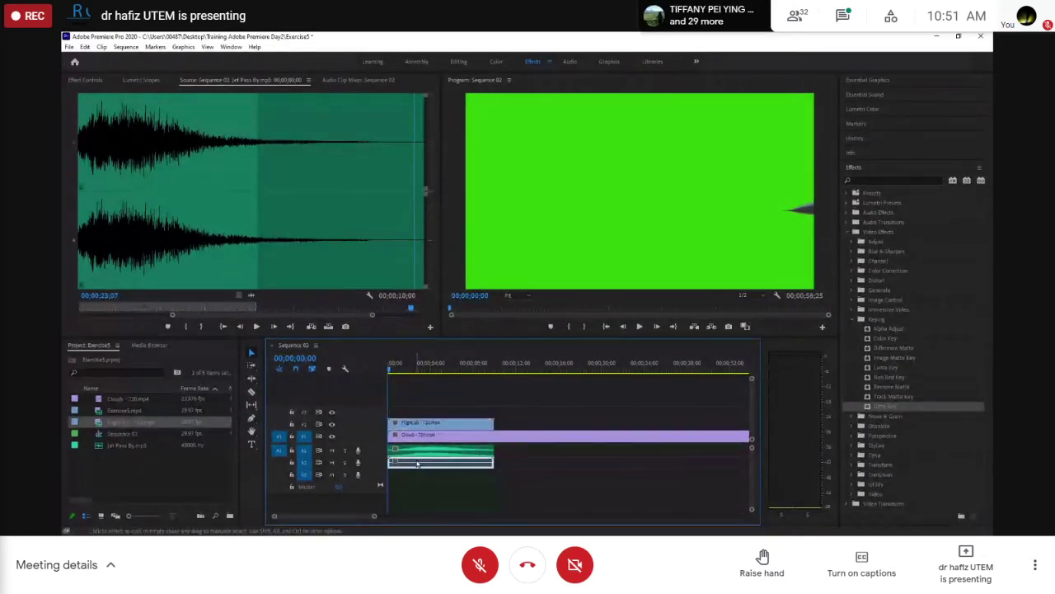
key(Delete)
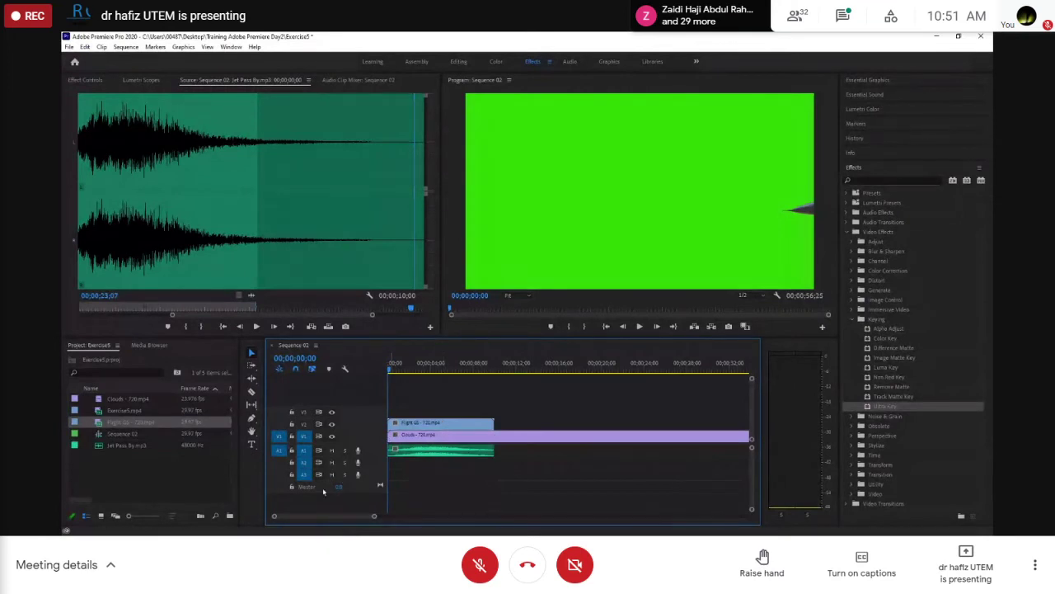
- Cut the Clouds - 720.mp4 clip with the Razor tool at the Flight GS clip's end and delete the remainder
click(252, 391)
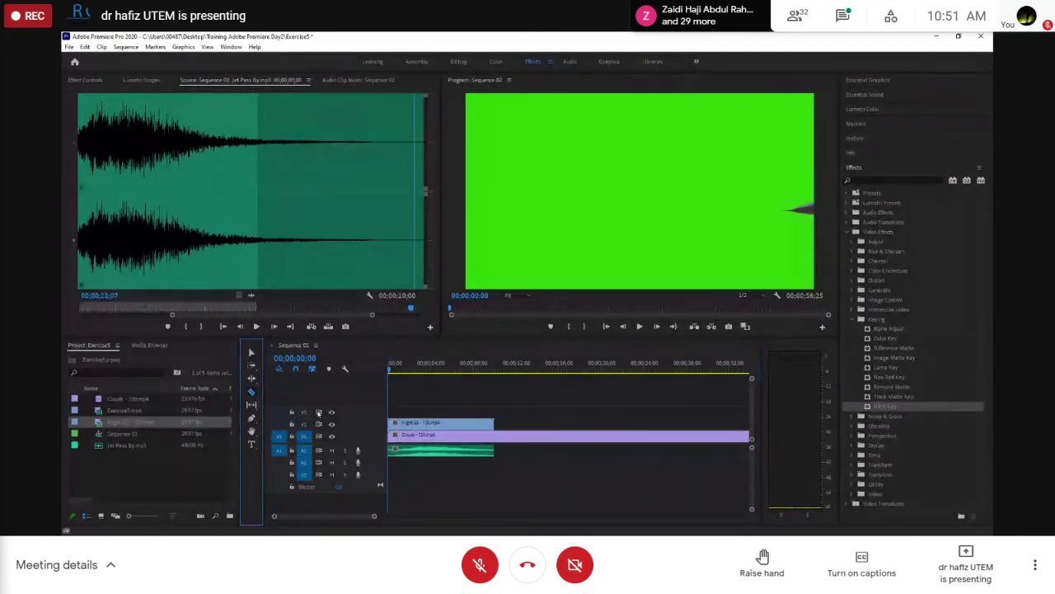
click(491, 435)
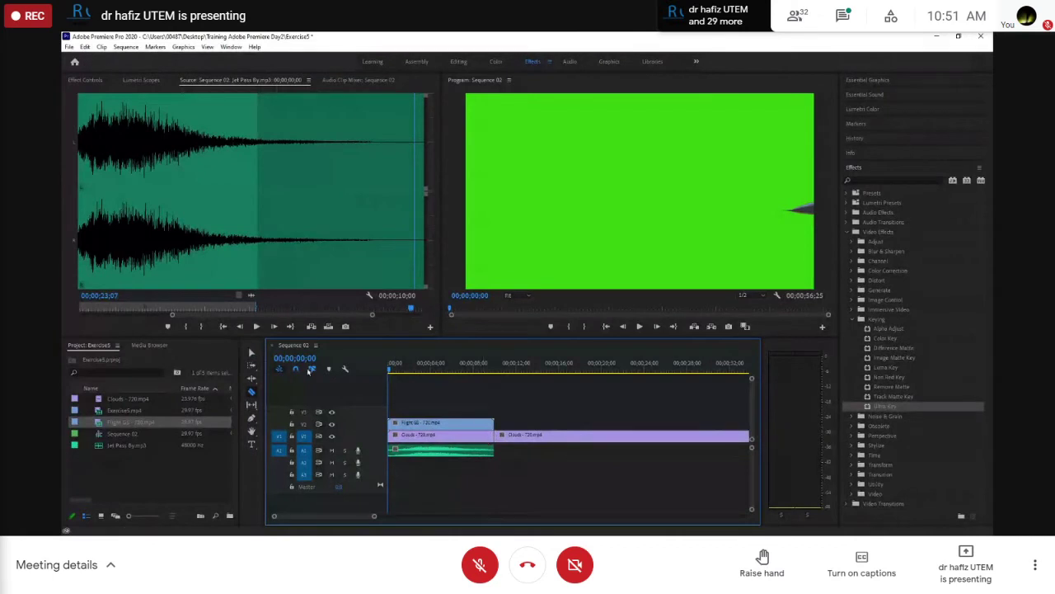
key(v)
click(544, 437)
key(Delete)
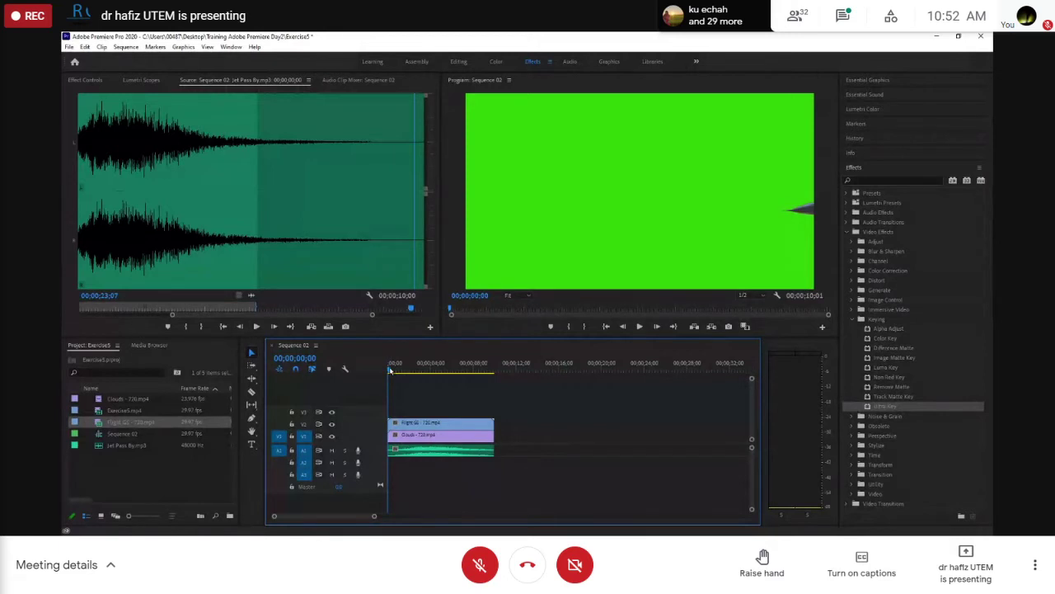
- Move the playhead to 00;00;04;00 and apply the Ultra Key effect to the Flight GS - 720.mp4 clip
drag(391, 370, 429, 369)
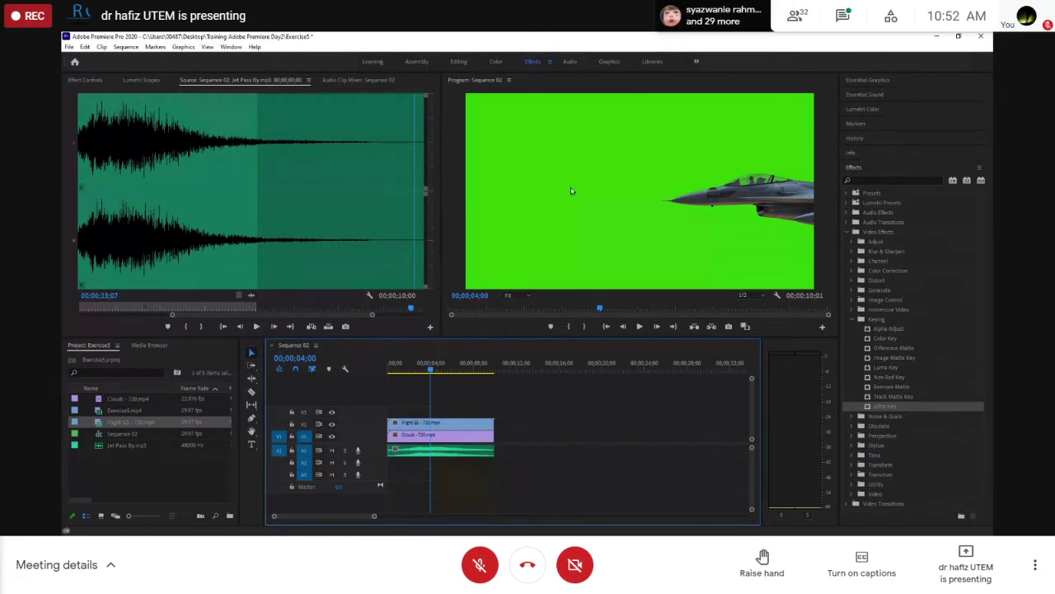
click(853, 320)
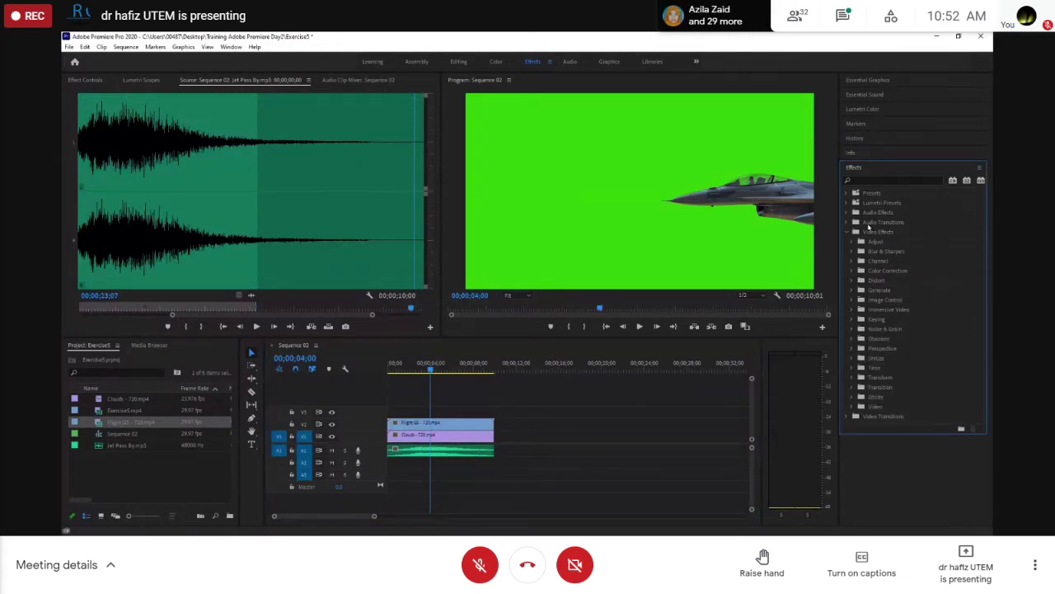
click(850, 234)
click(850, 234)
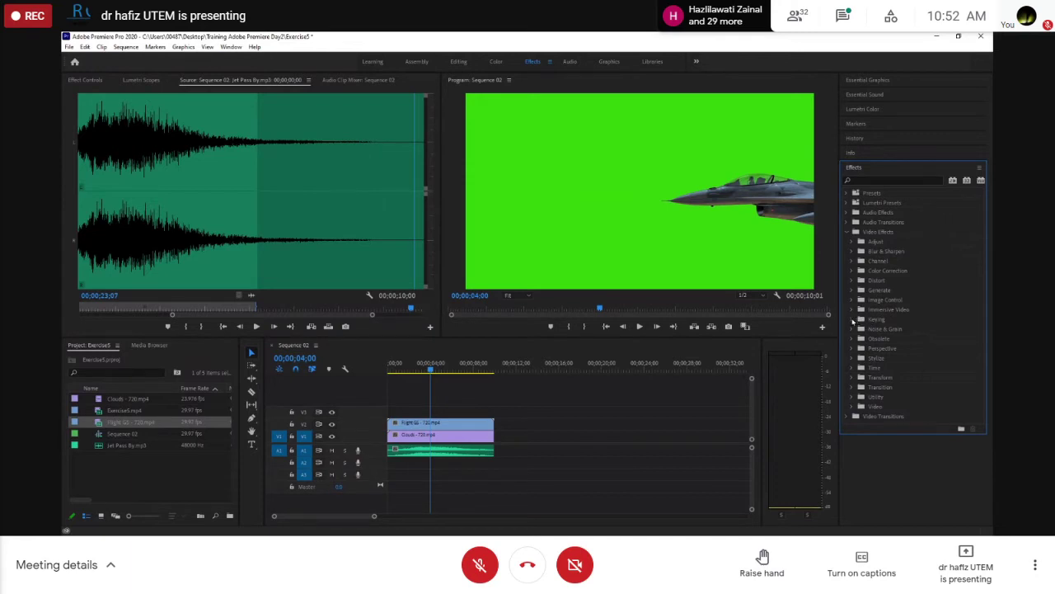
click(852, 320)
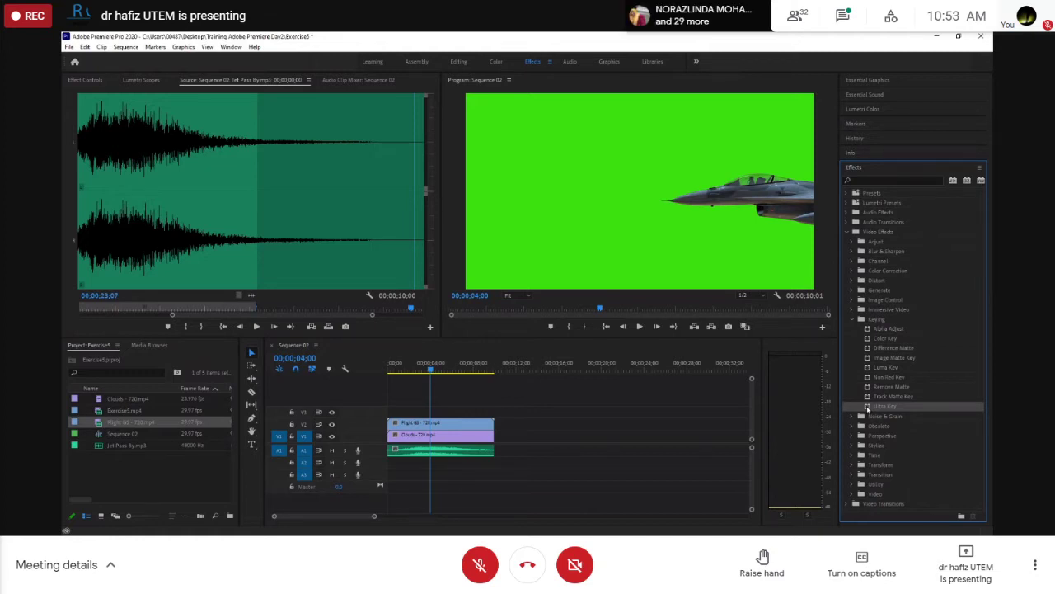
drag(867, 407, 453, 429)
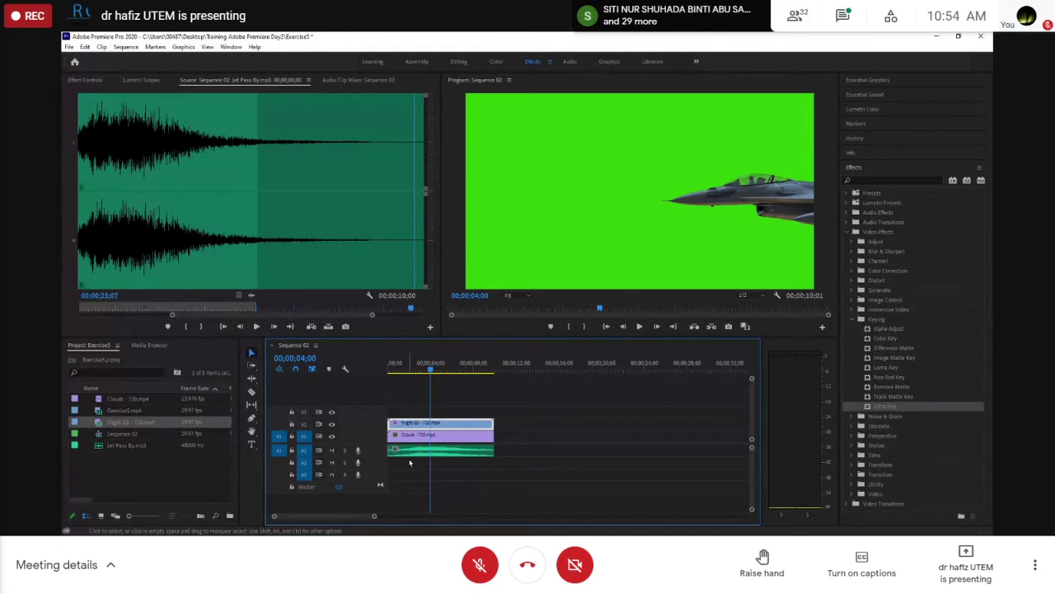
- Set the Ultra Key's Key Color on the Flight GS - 720.mp4 clip to the green sampled from its background
click(410, 463)
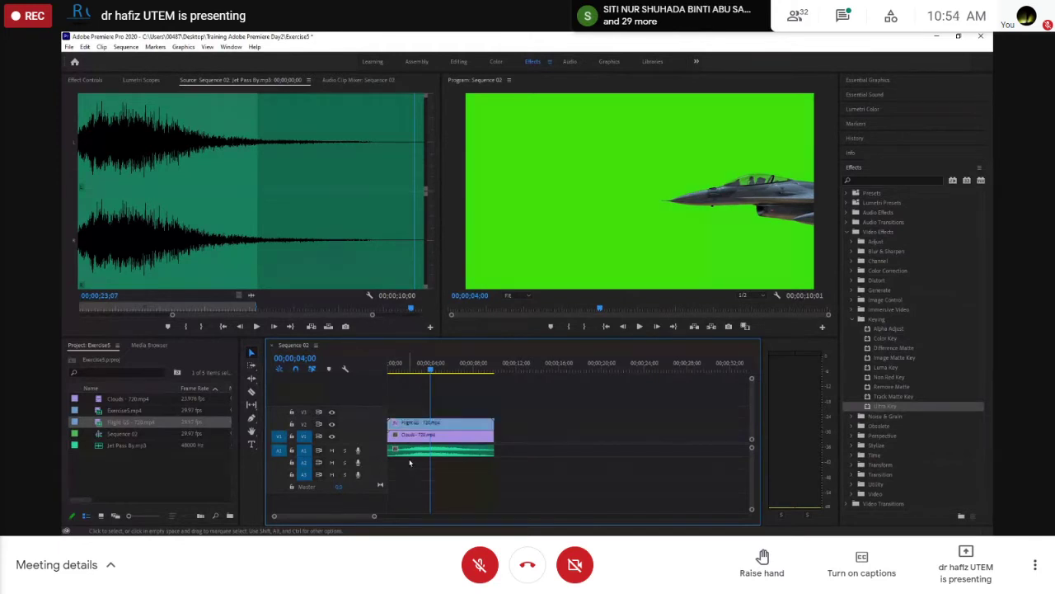
click(436, 424)
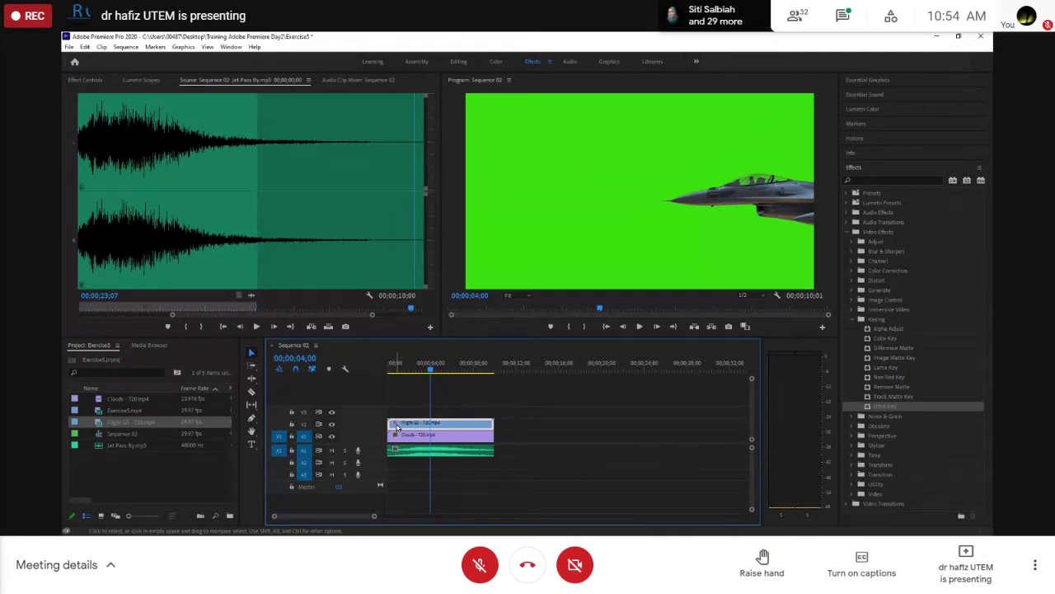
click(81, 80)
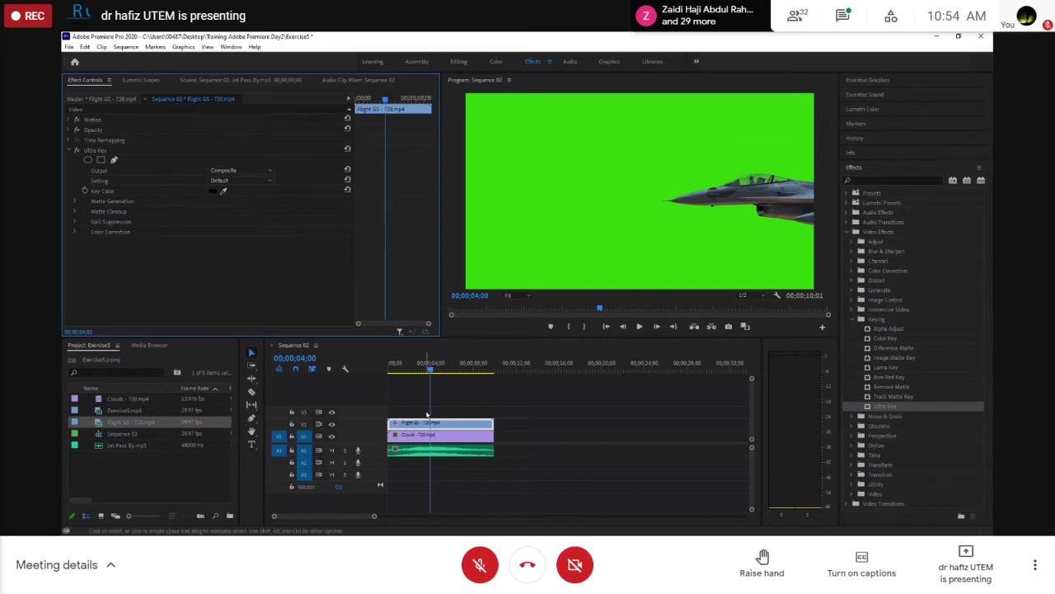
click(69, 151)
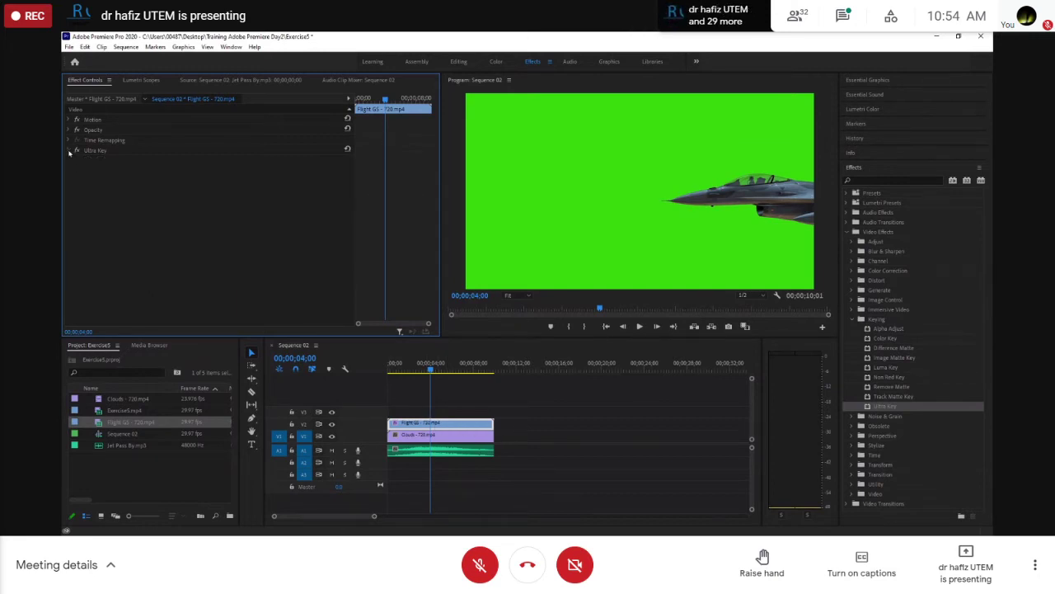
click(69, 151)
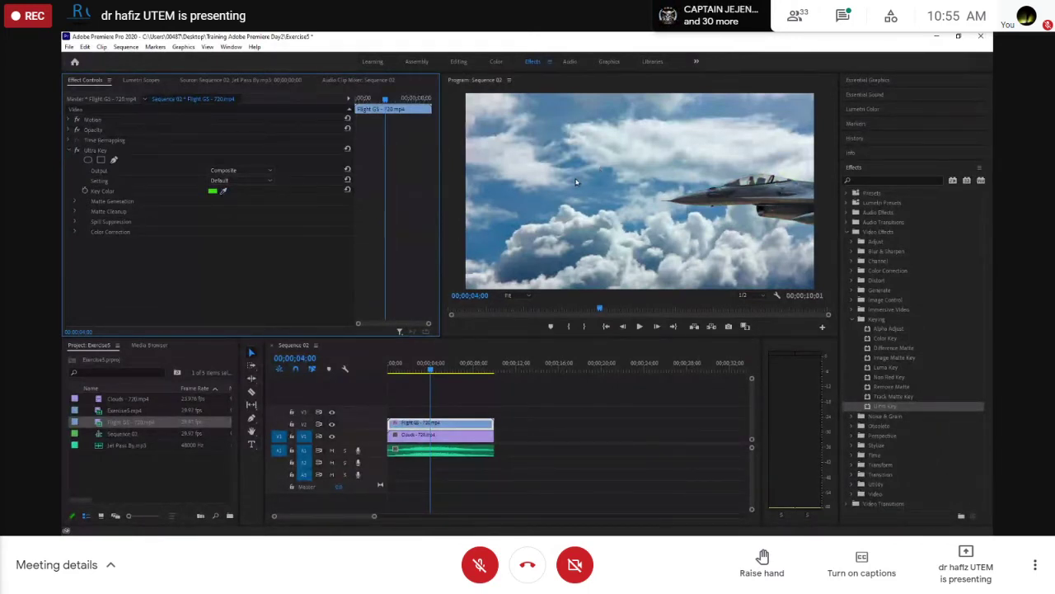
- Review the keyed jet over the clouds by scrubbing the sequence and playing it from the start with sound
drag(430, 371, 381, 369)
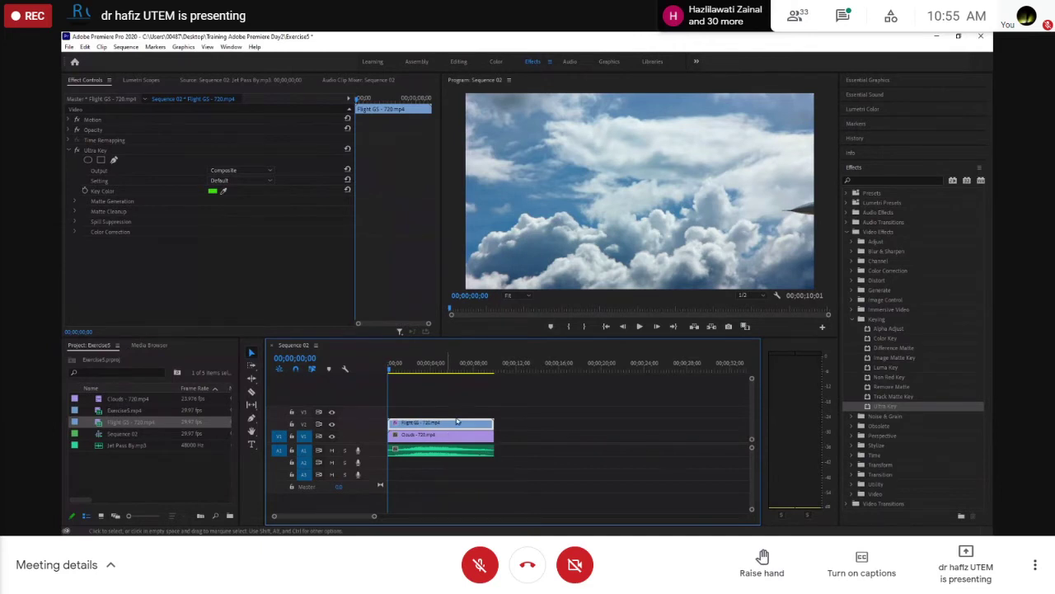
click(396, 371)
drag(396, 372, 458, 384)
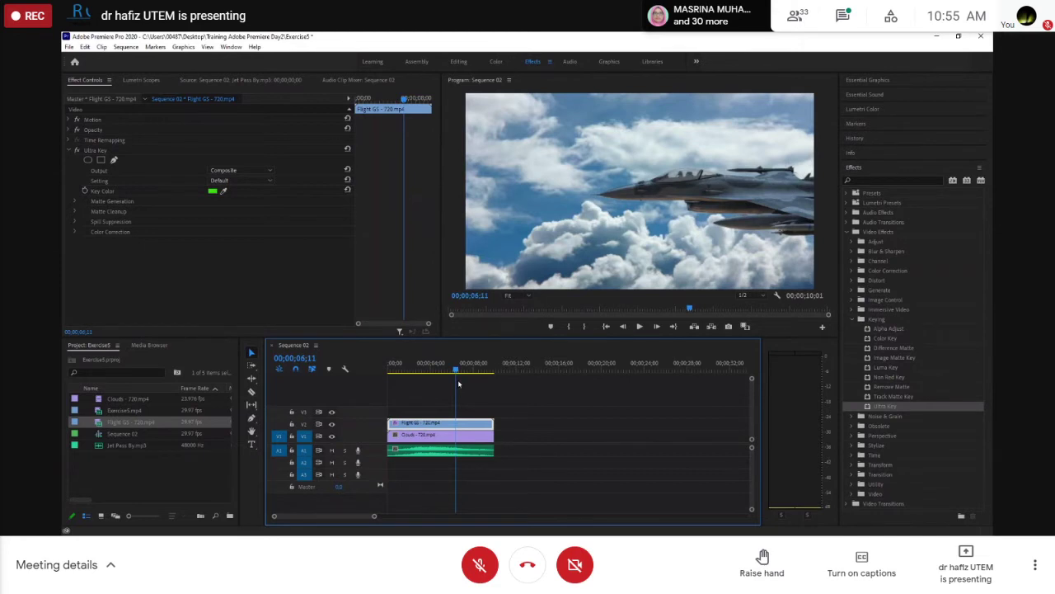
mouse_move(458, 384)
mouse_down()
mouse_move(470, 385)
mouse_move(456, 385)
mouse_up()
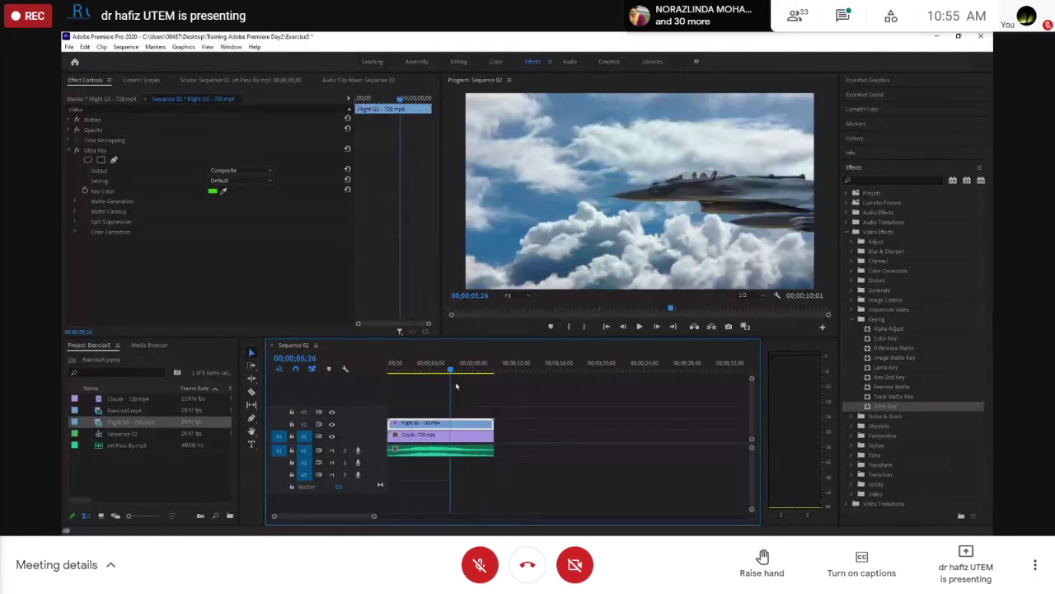
drag(456, 385, 463, 386)
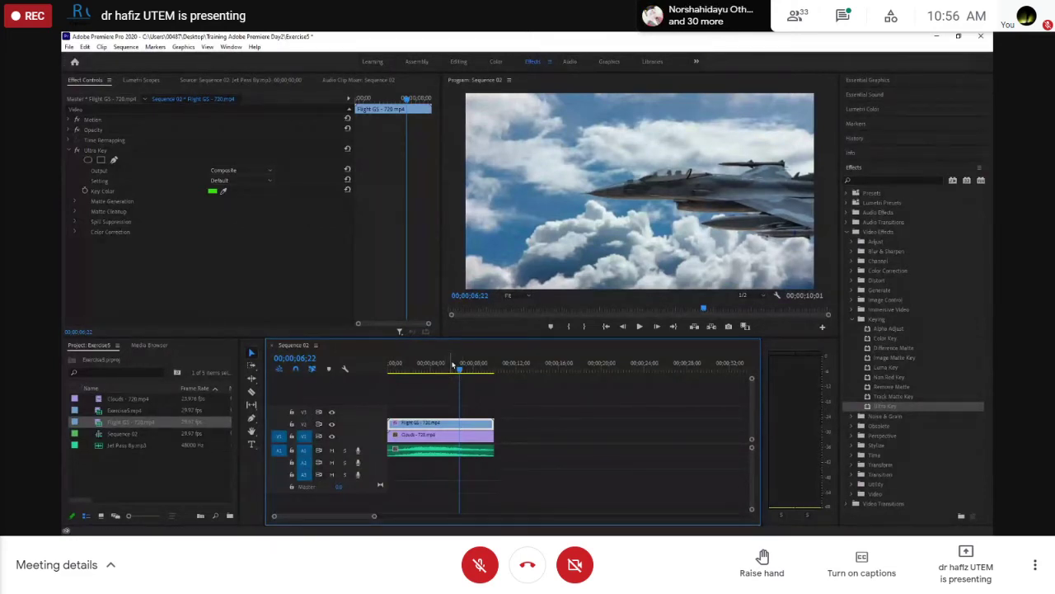
click(458, 370)
drag(459, 369, 387, 368)
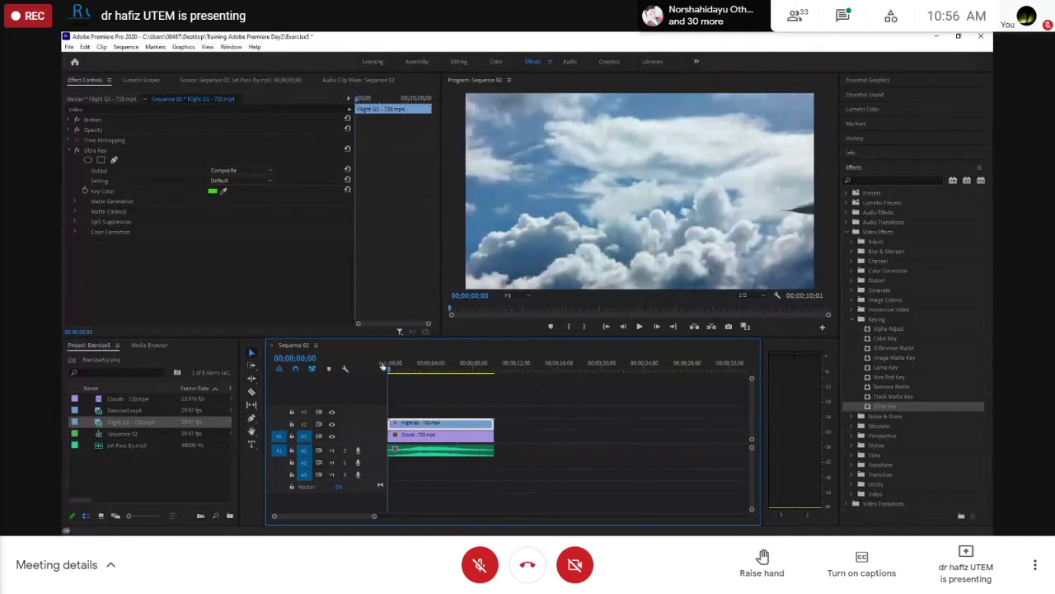
key(space)
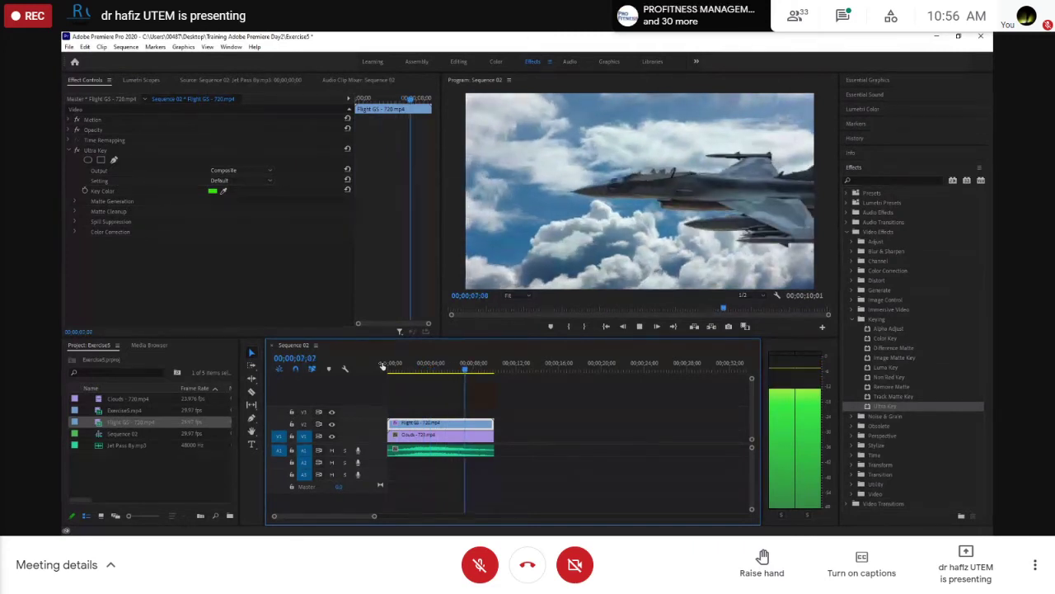
key(space)
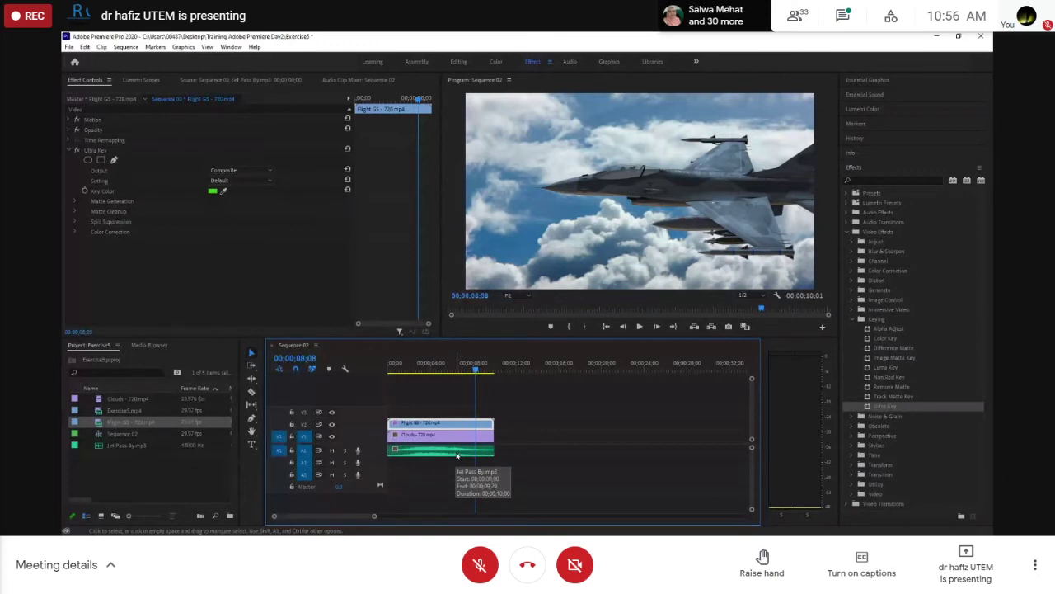
- Move the playhead to about 00;00;05;19 and save the Exercise5 project
click(447, 373)
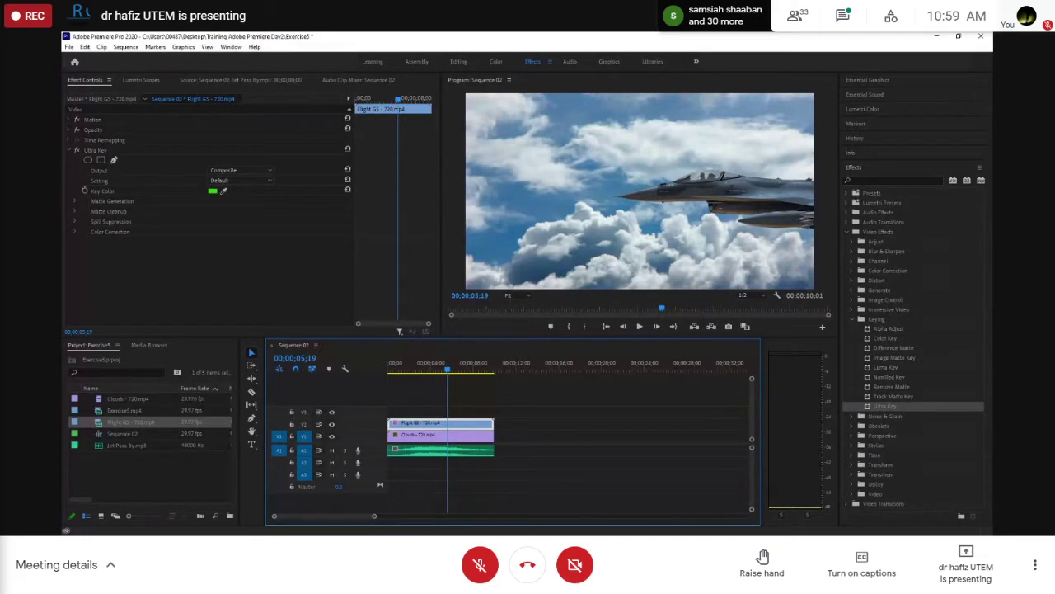
key(ctrl+s)
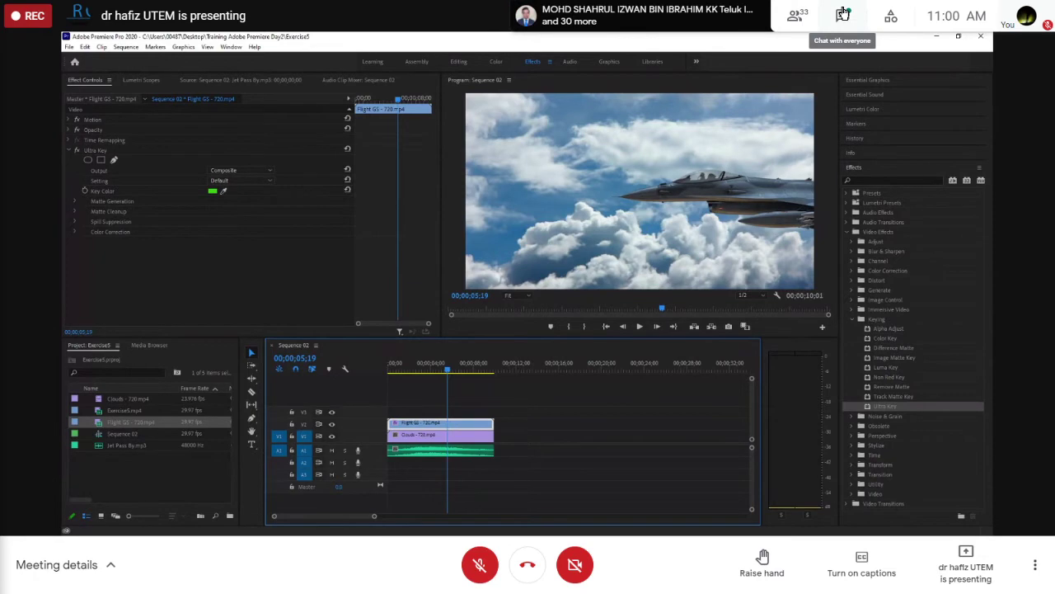
click(842, 14)
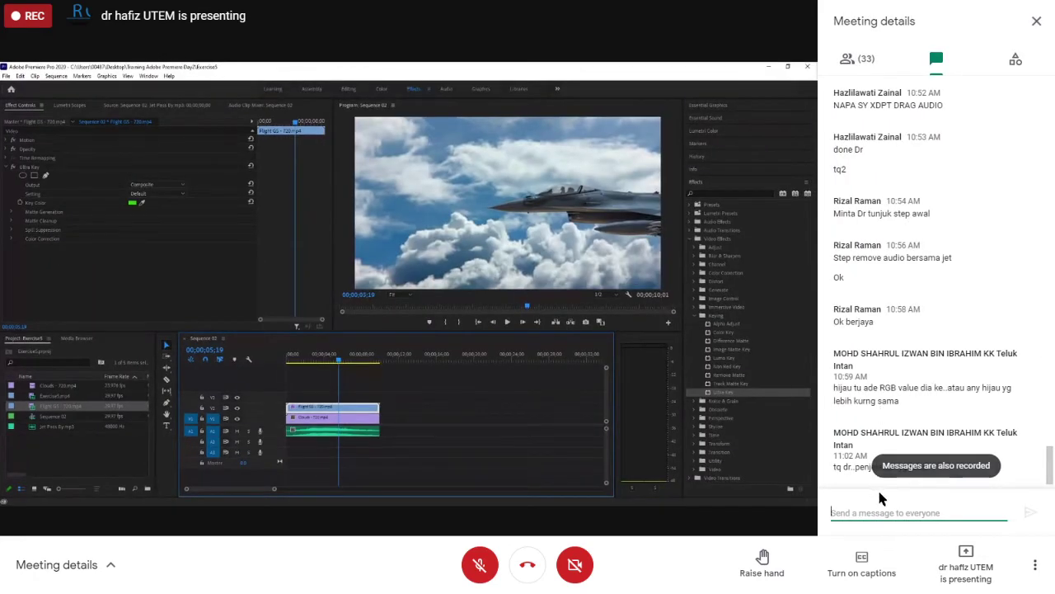
text(dekat)
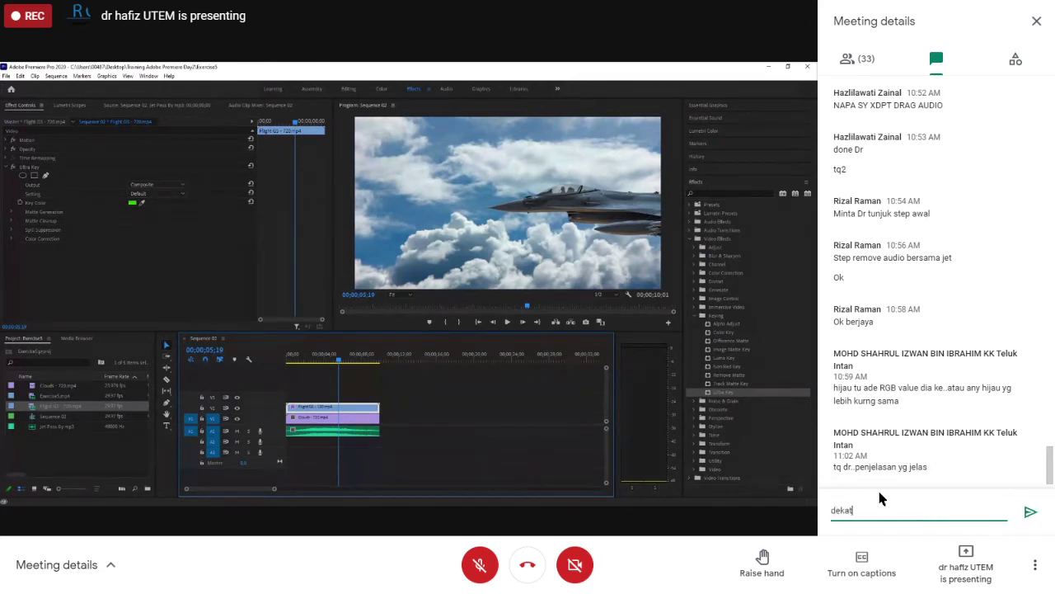
text( seac)
key(ctrl+a)
key(BackSpace)
click(1038, 20)
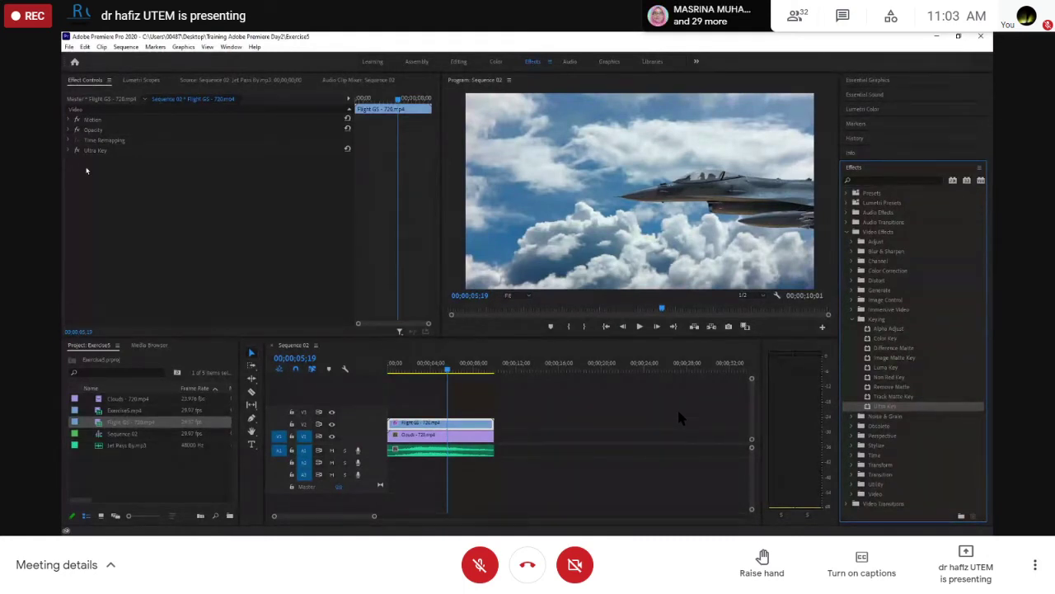
- Look at the Flight GS - 720.mp4 clip's Effect Controls and the Lumetri Scopes for the current frame
click(86, 81)
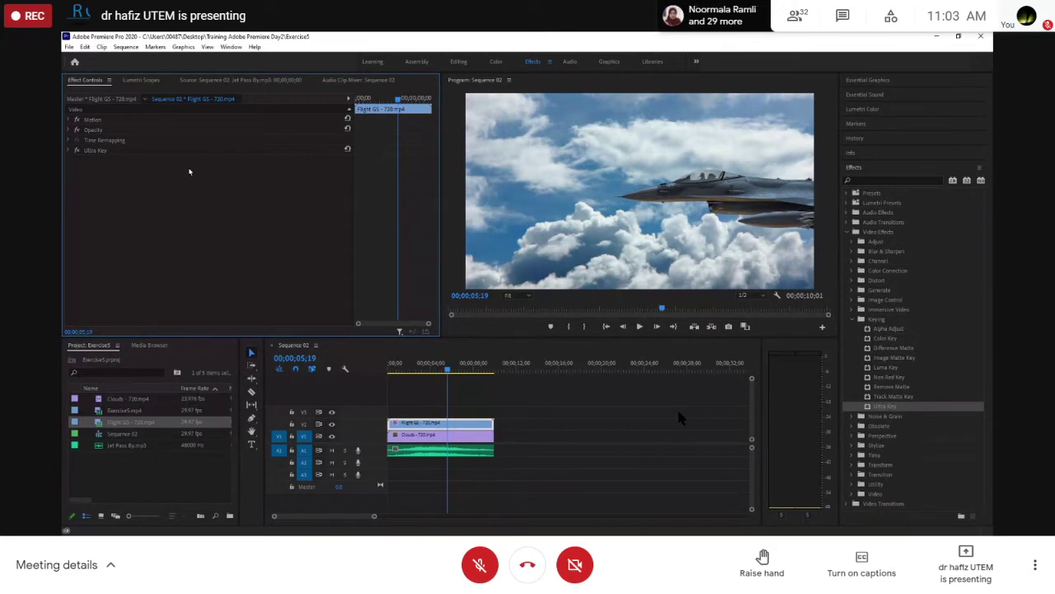
click(232, 47)
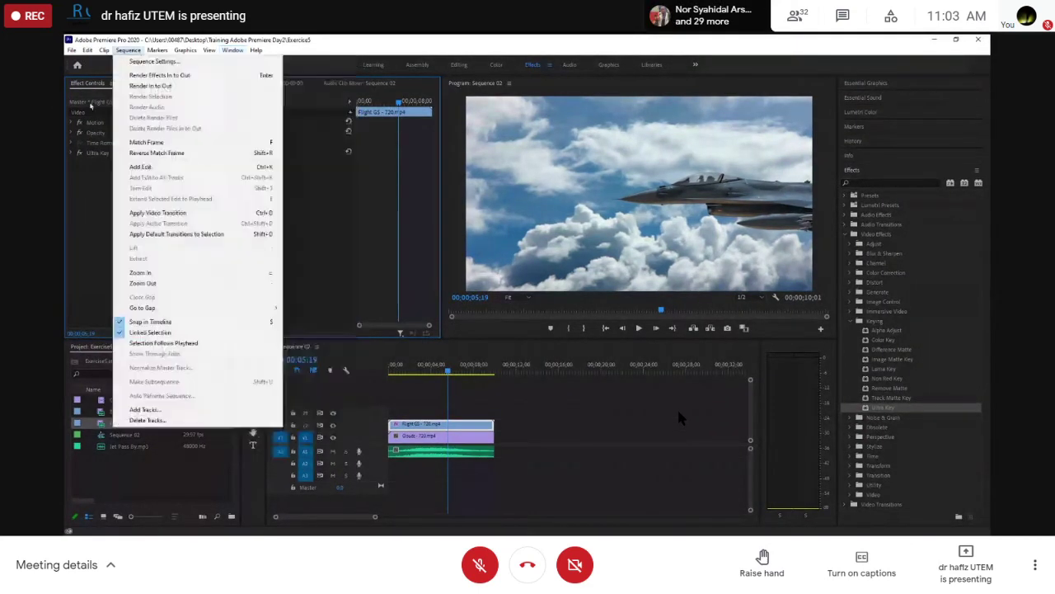
click(82, 85)
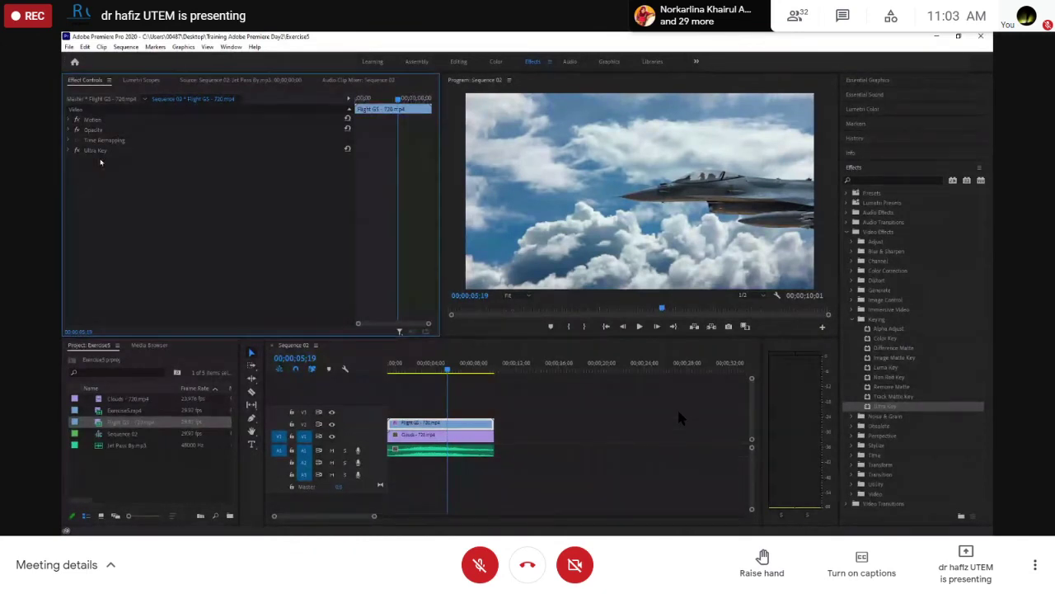
click(142, 81)
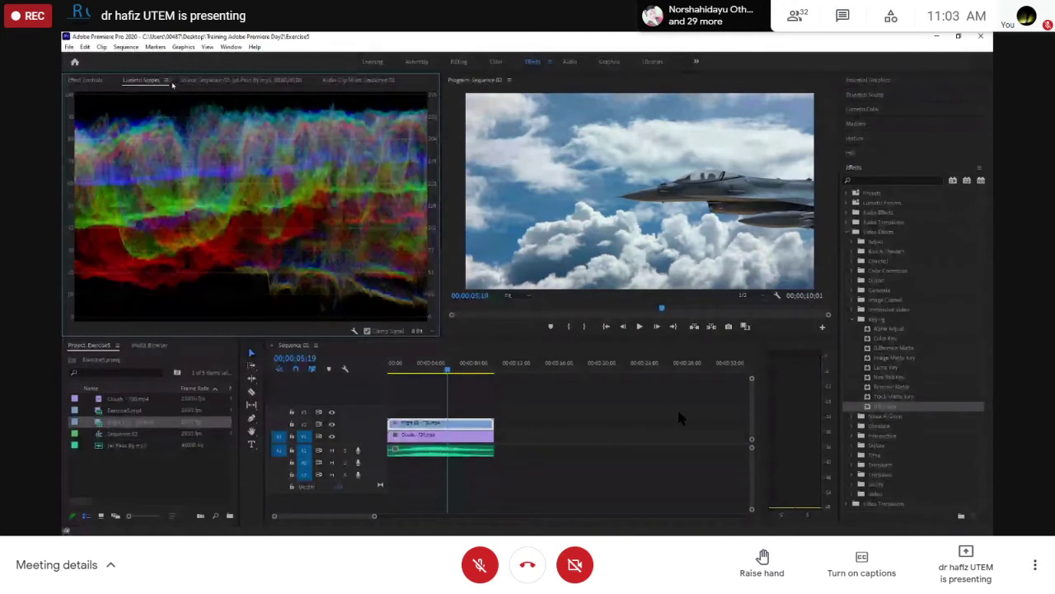
- Show the Effect Controls of the Flight GS - 720.mp4 clip in the timeline
click(86, 80)
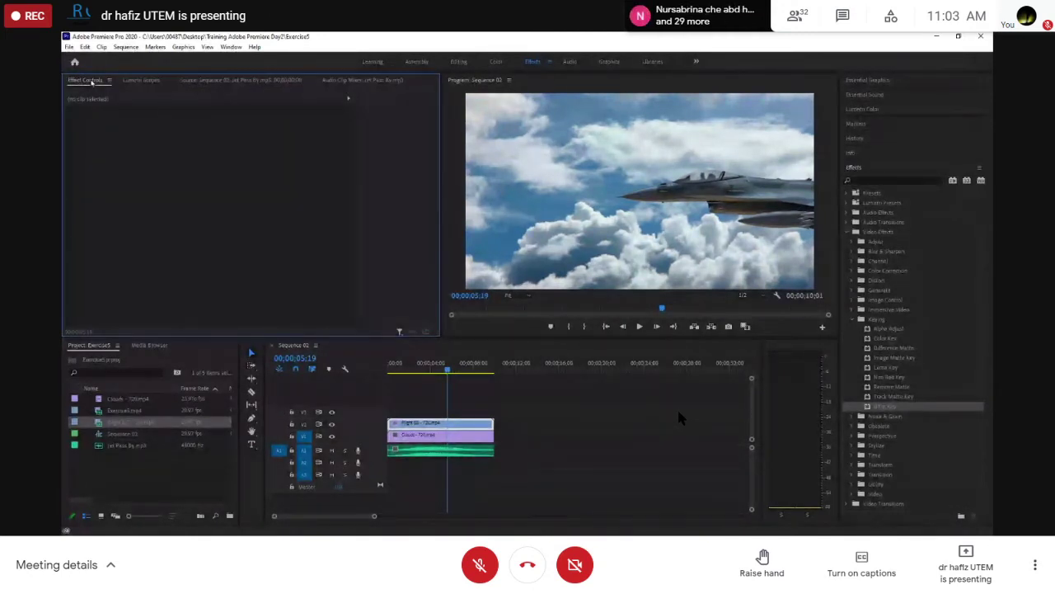
click(424, 428)
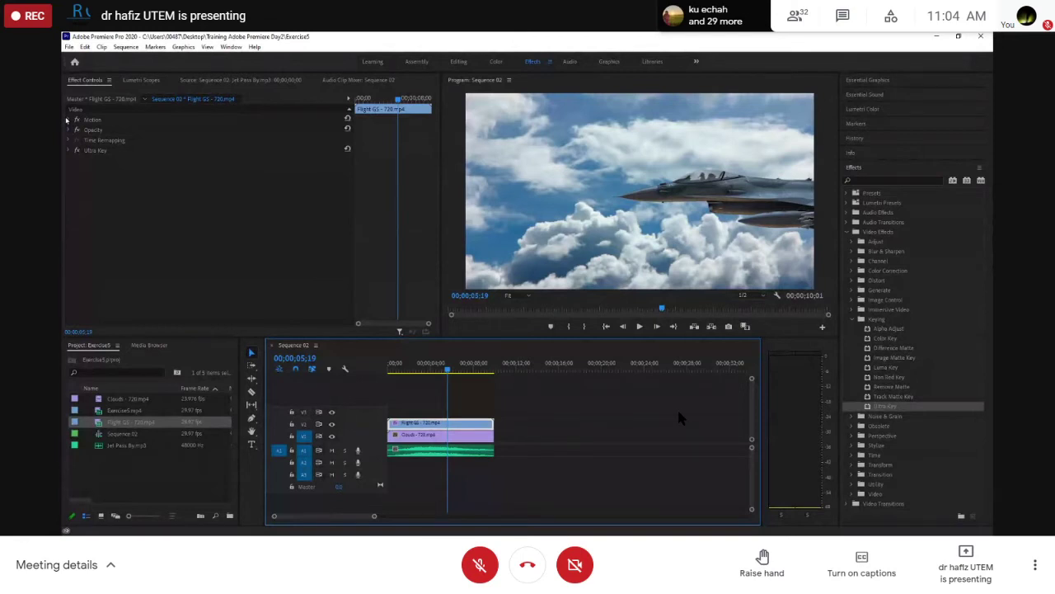
- Send the meeting chat message "dkt search under effect.. bleh type ultra key" and close the chat
click(847, 16)
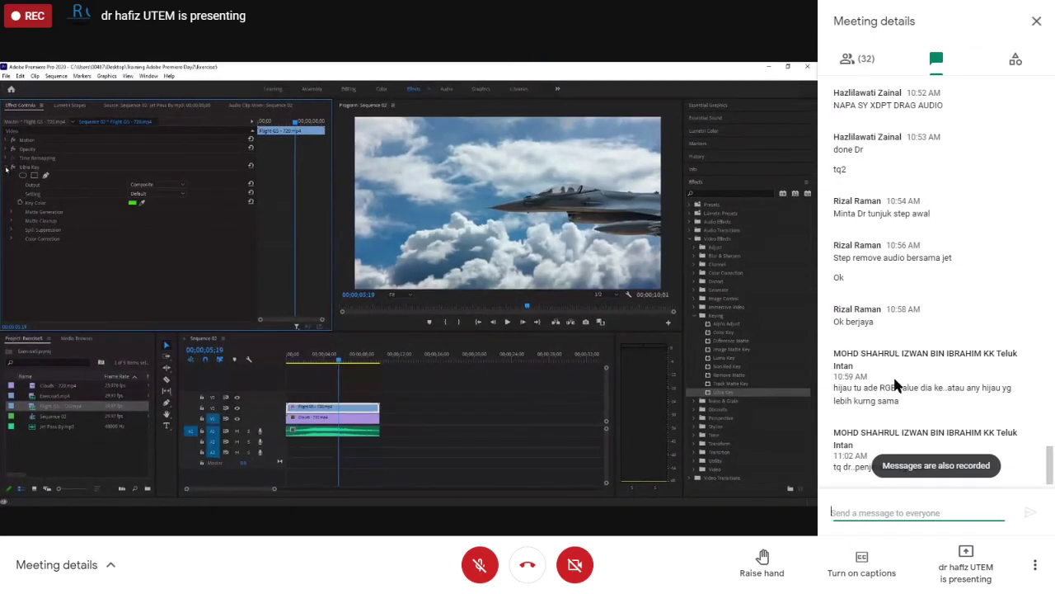
text(d)
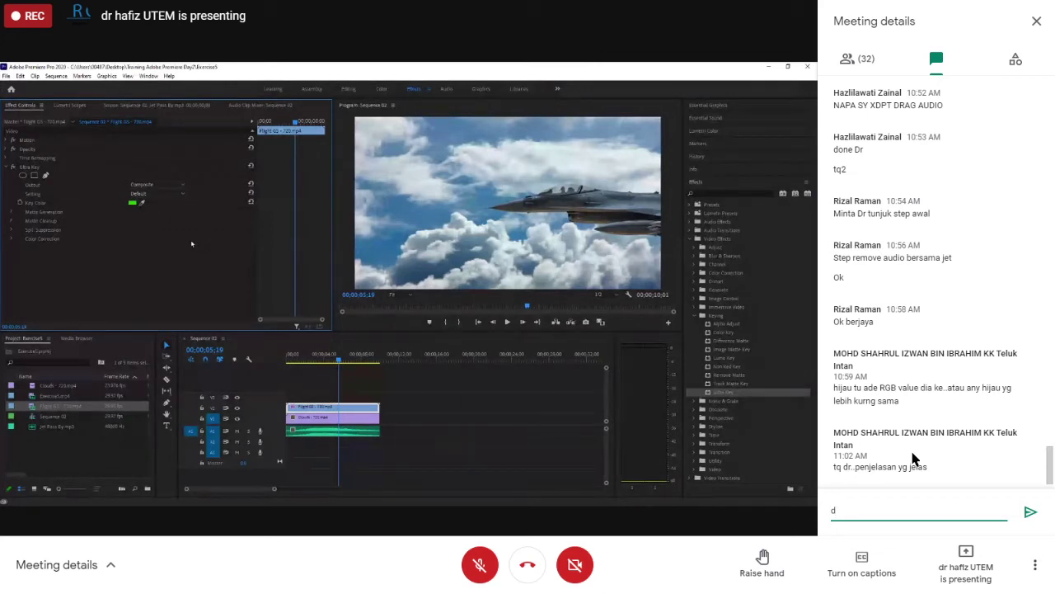
text(k)
key(BackSpace)
key(BackSpace)
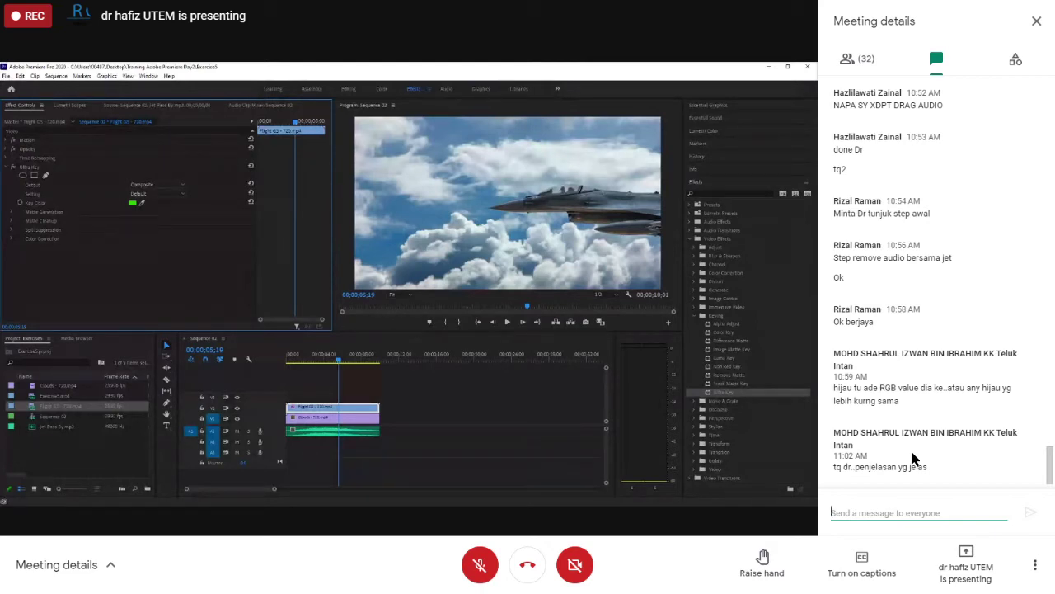
text(d)
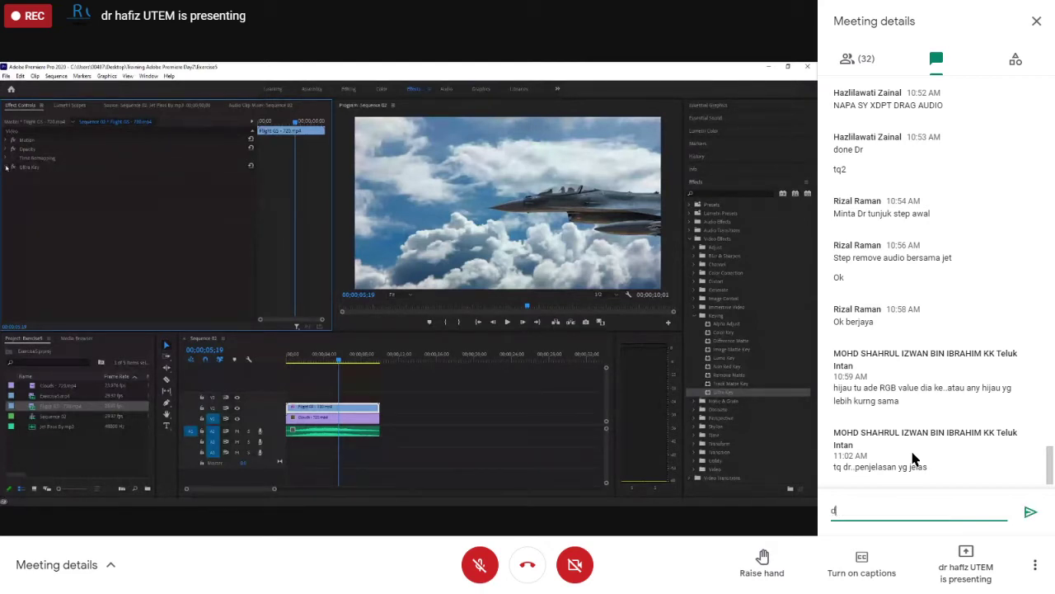
text(kt searc under effect.. bleh t)
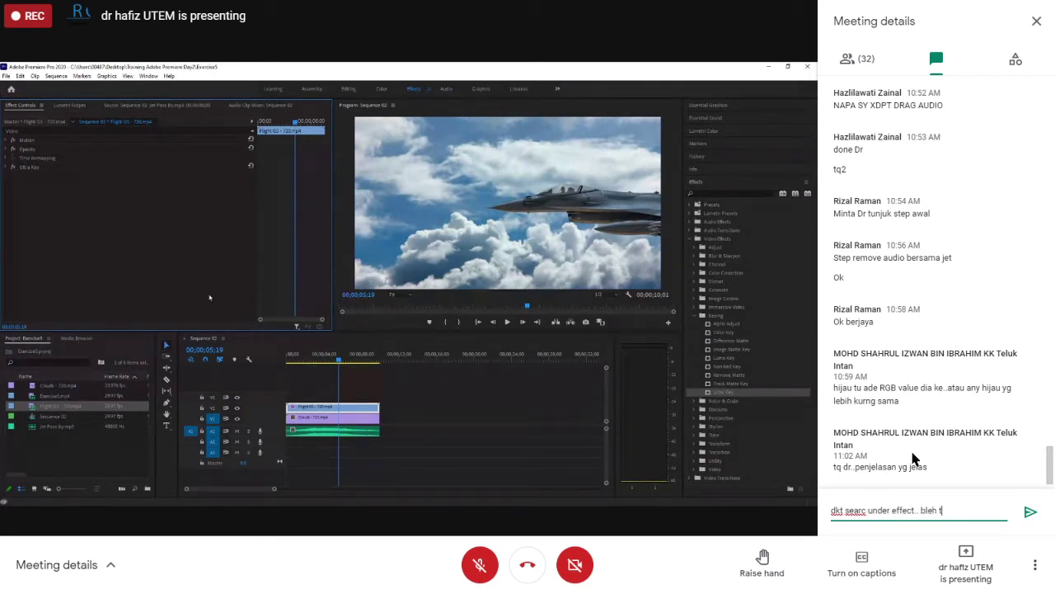
text(ype ultra)
text(key)
click(867, 510)
text(h)
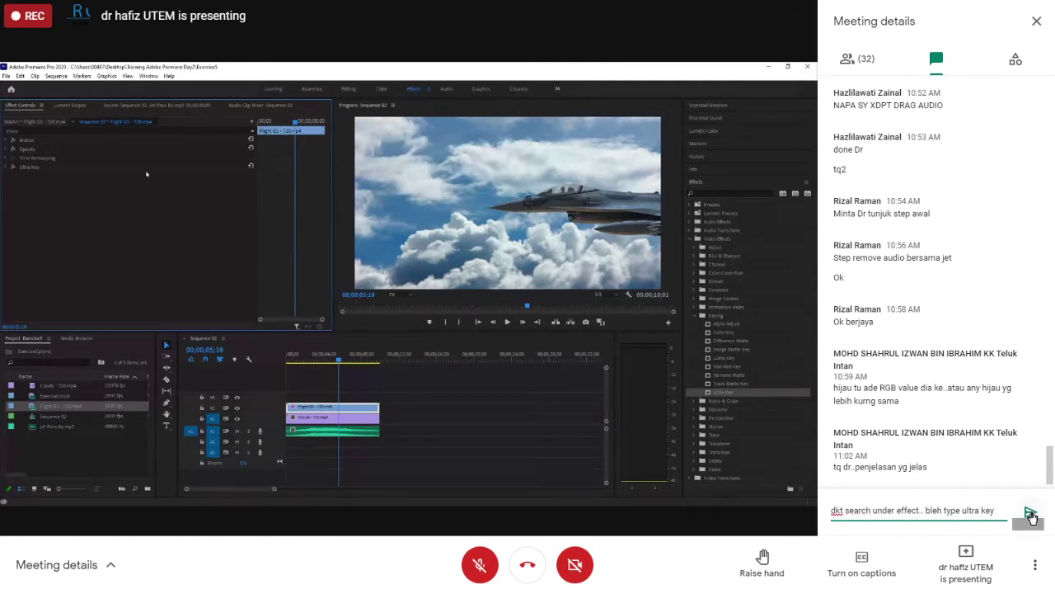
click(1030, 511)
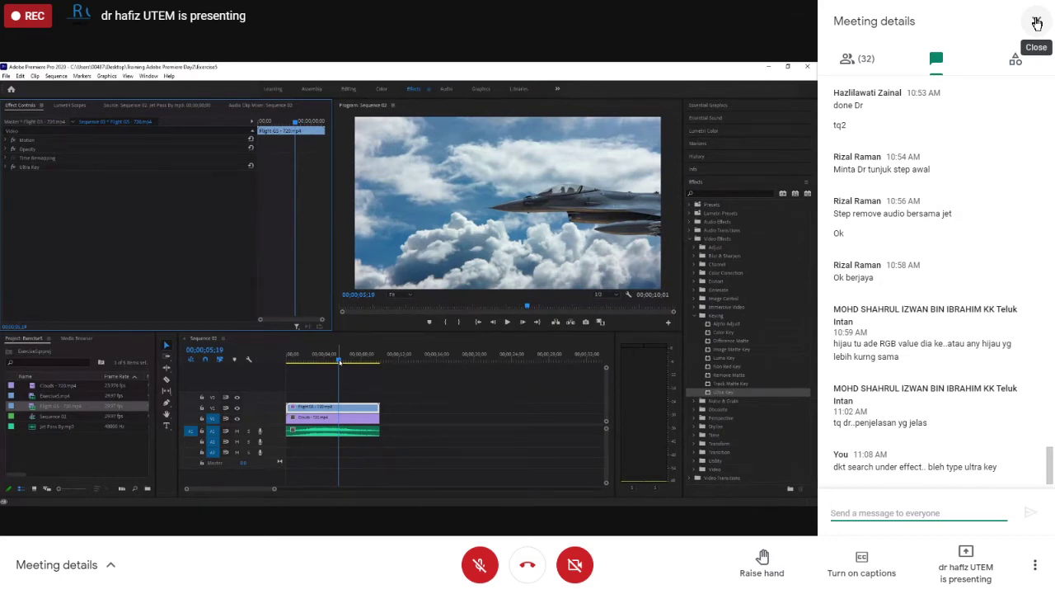
click(1037, 22)
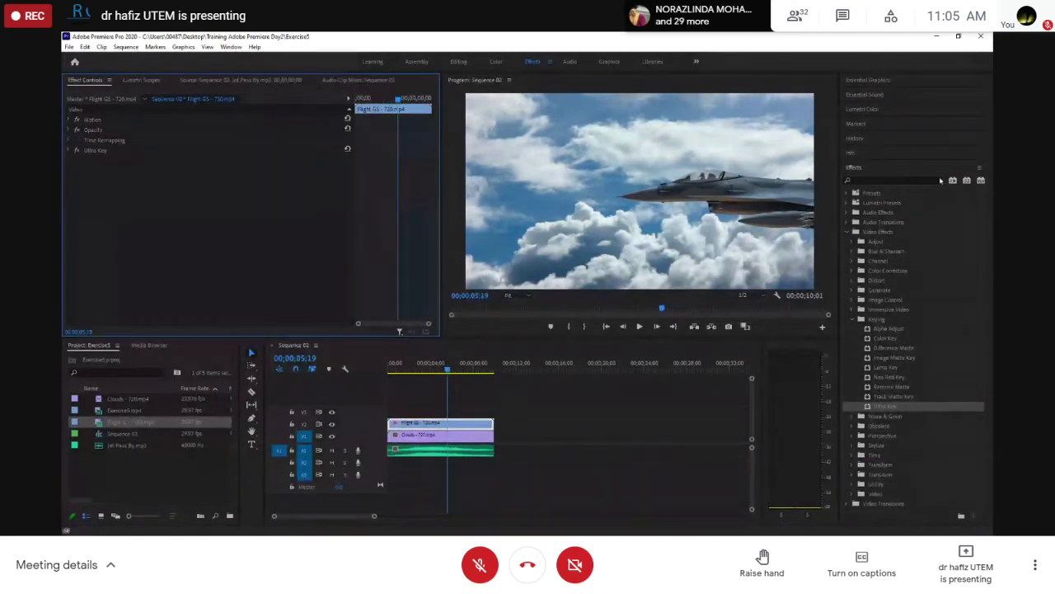
- Search the effects for "blur", clear the search and expand the Video Effects folder
click(858, 178)
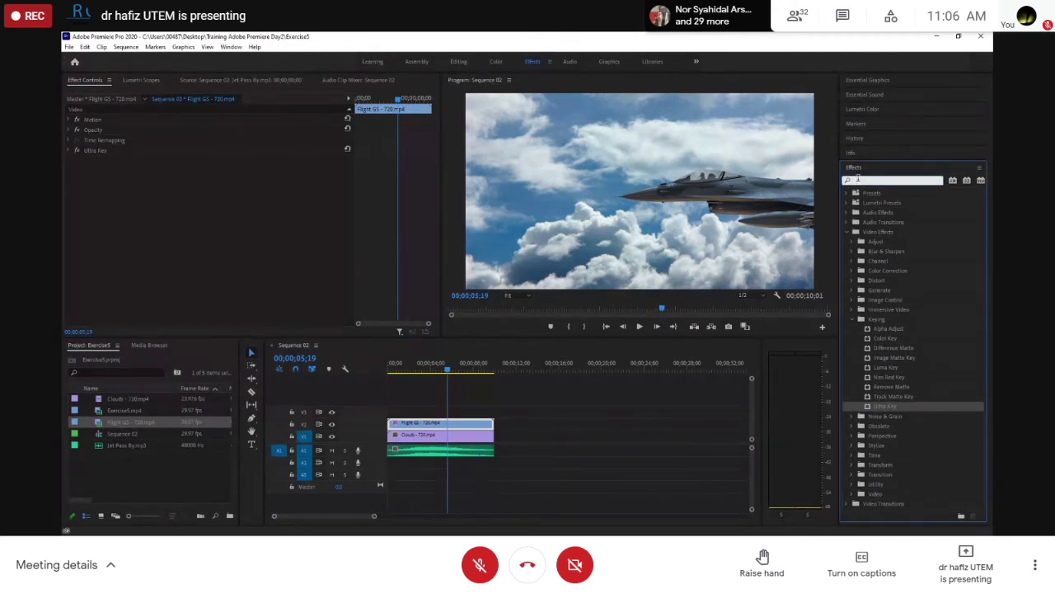
text(blur)
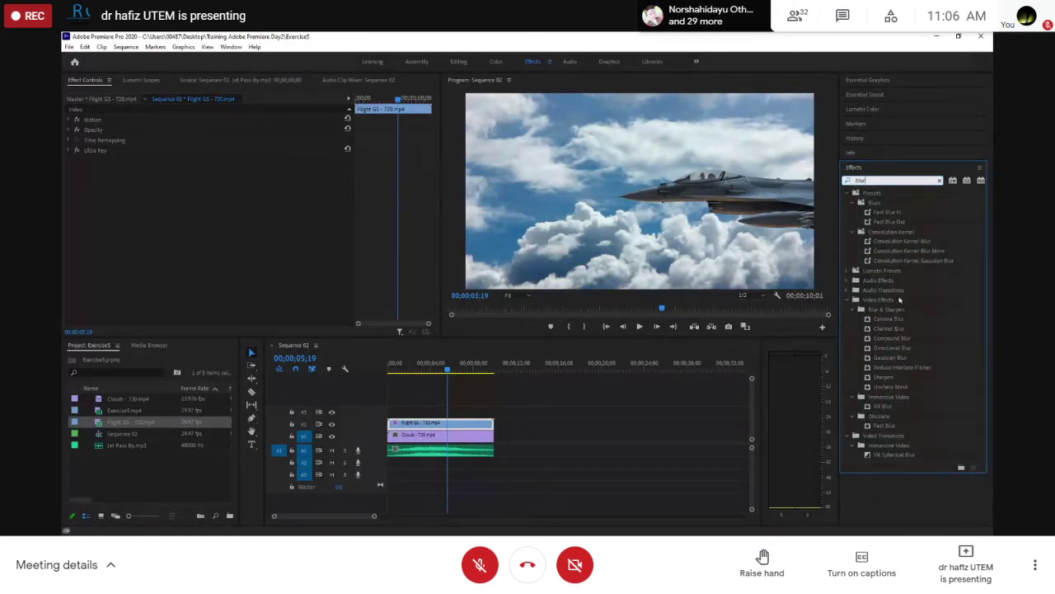
drag(876, 179, 853, 182)
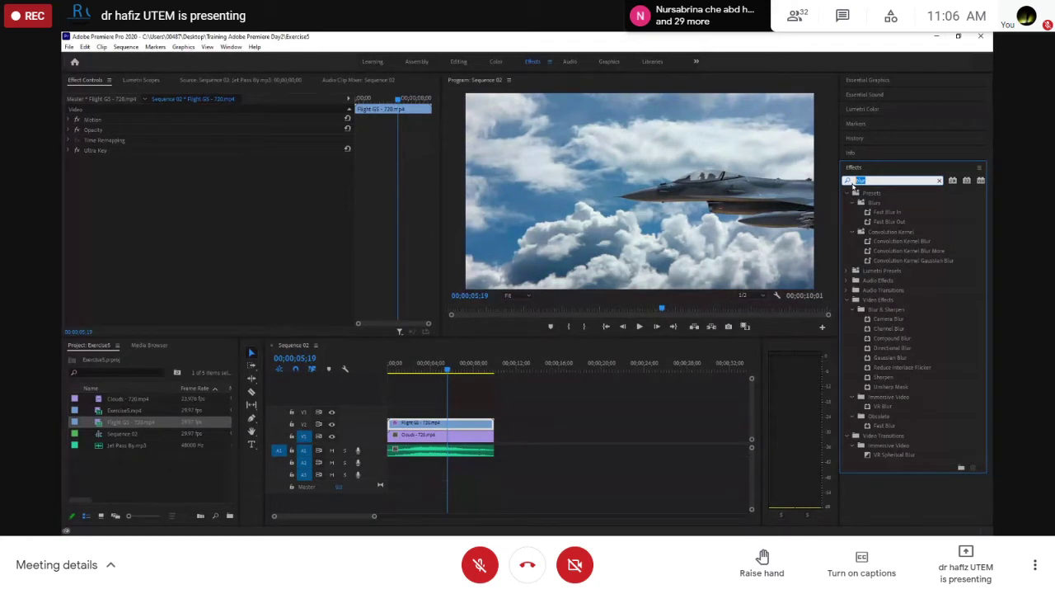
key(BackSpace)
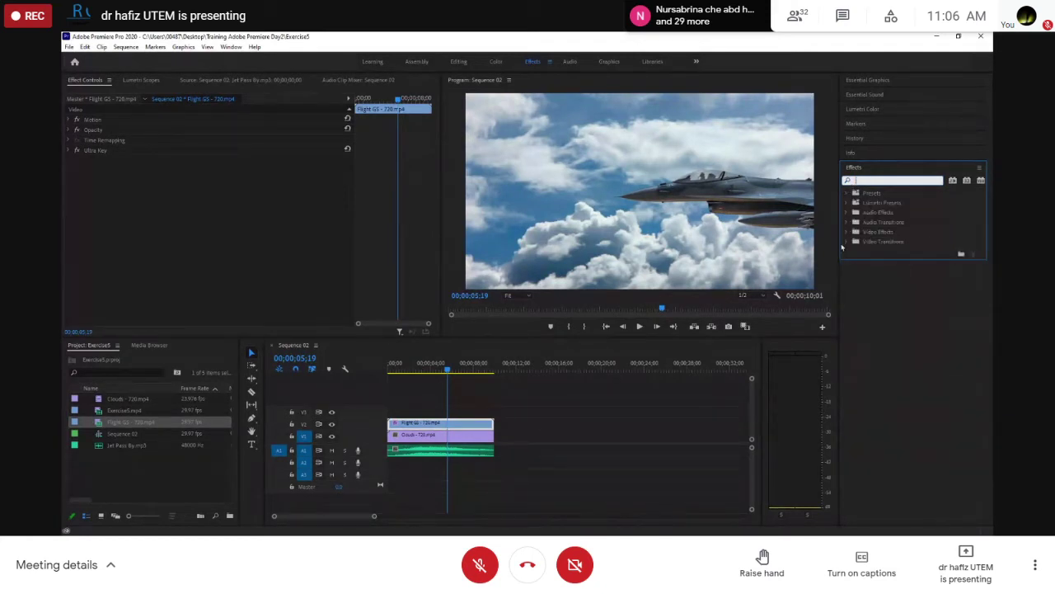
click(846, 232)
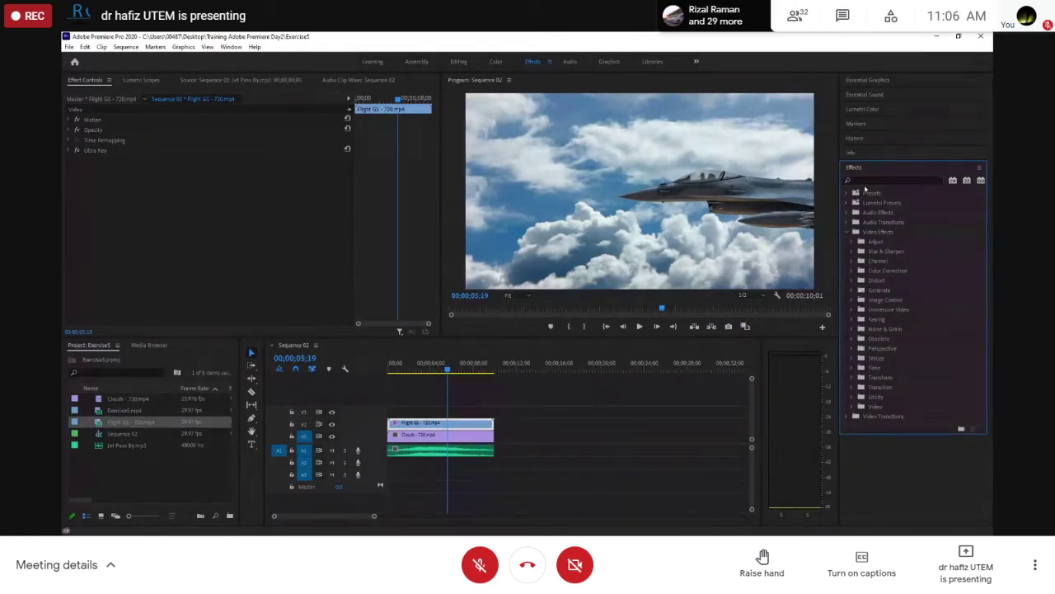
- Search the effects for "chro" and clear the search
click(863, 179)
text(chro)
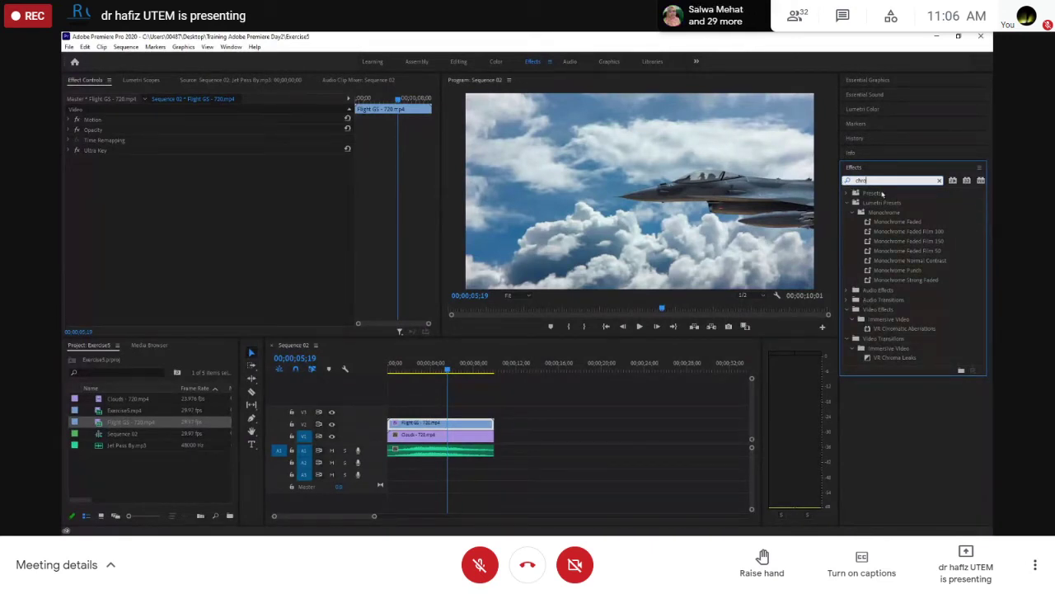
drag(871, 180, 847, 182)
key(BackSpace)
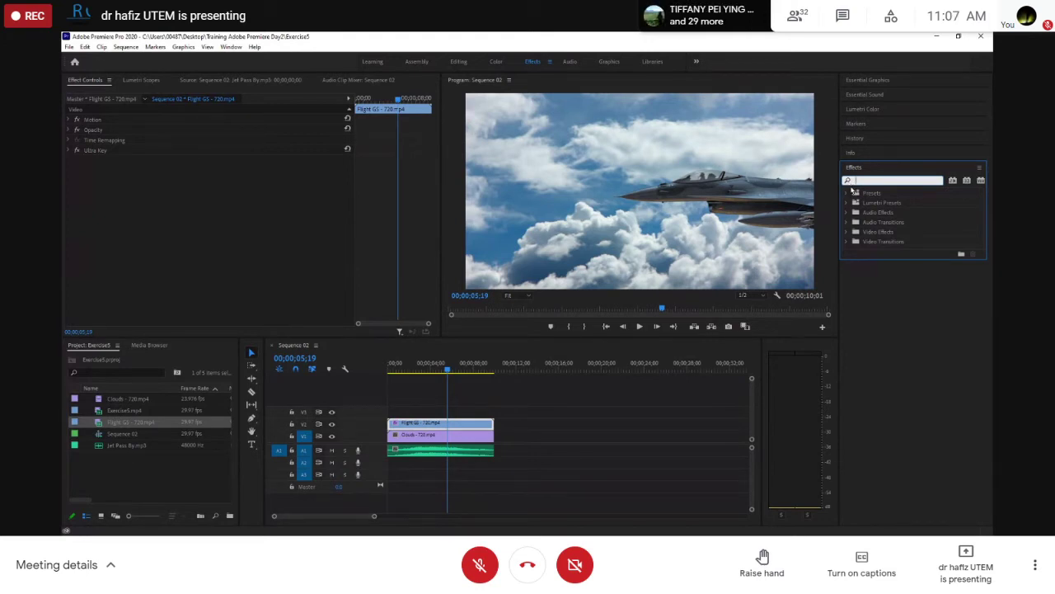
- Open the media export settings for the jet sequence
click(69, 46)
mouse_move(129, 346)
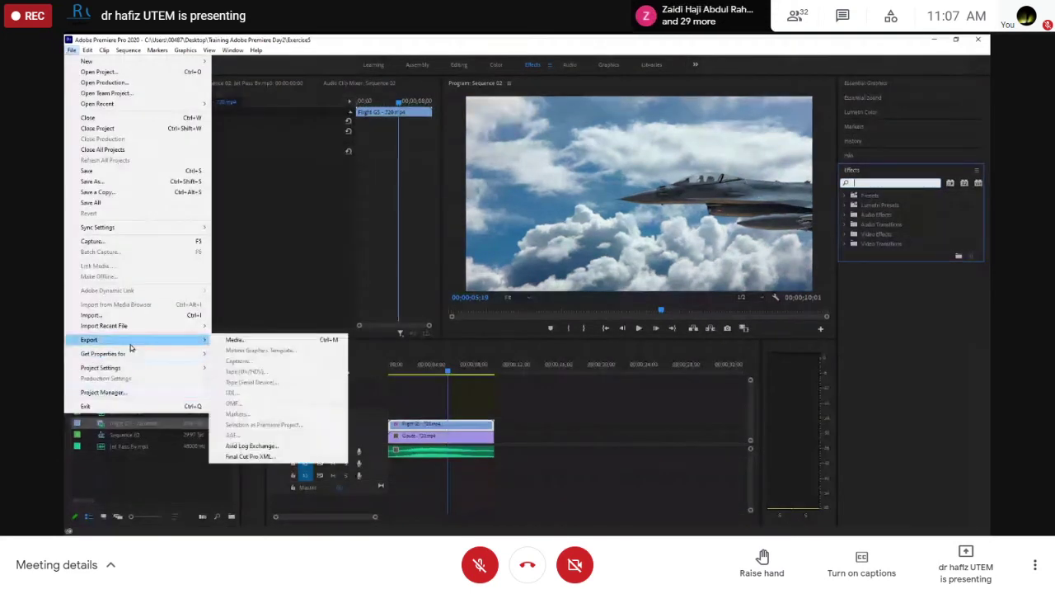
click(235, 339)
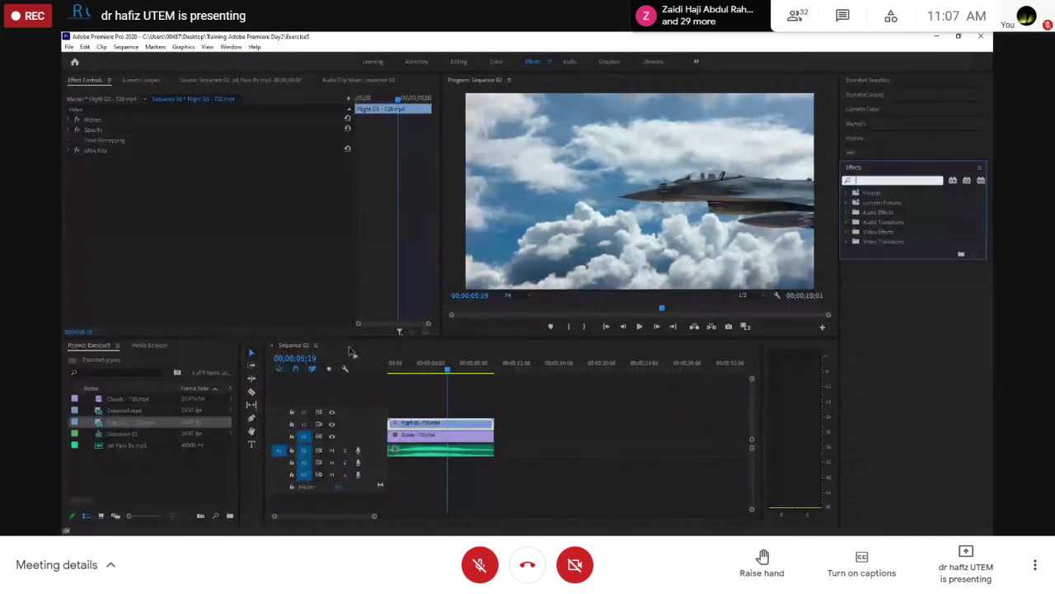
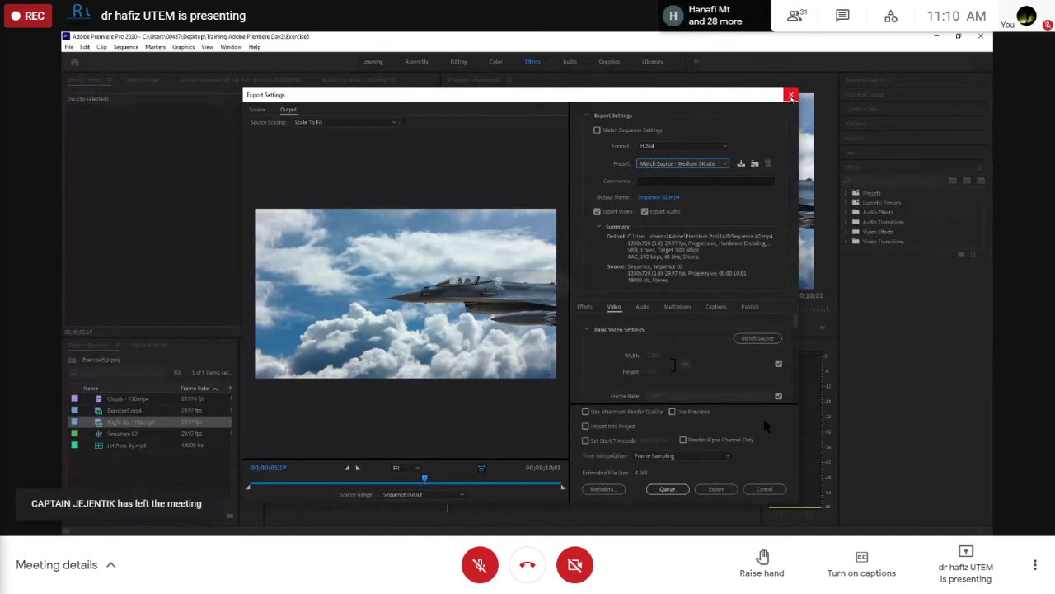
- Switch the meeting microphone on and off again, and check the new messages in the meeting chat
click(481, 582)
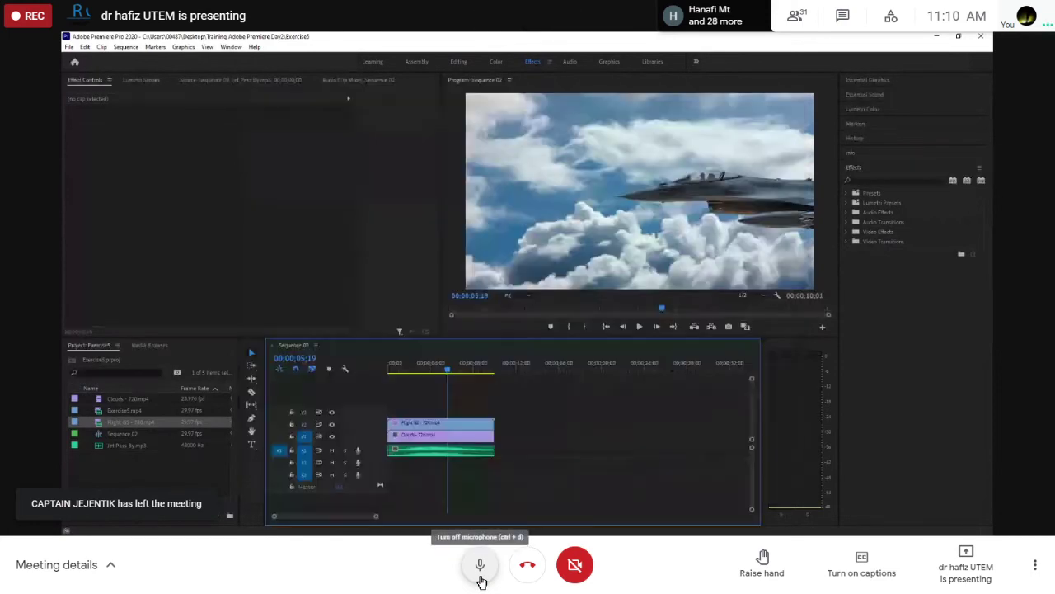
click(482, 582)
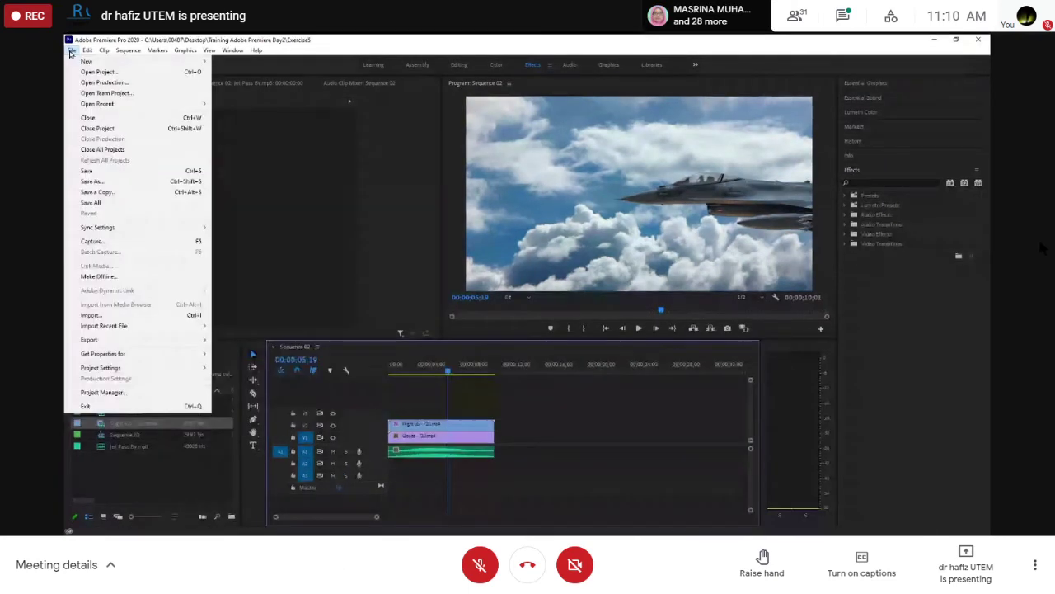
click(842, 17)
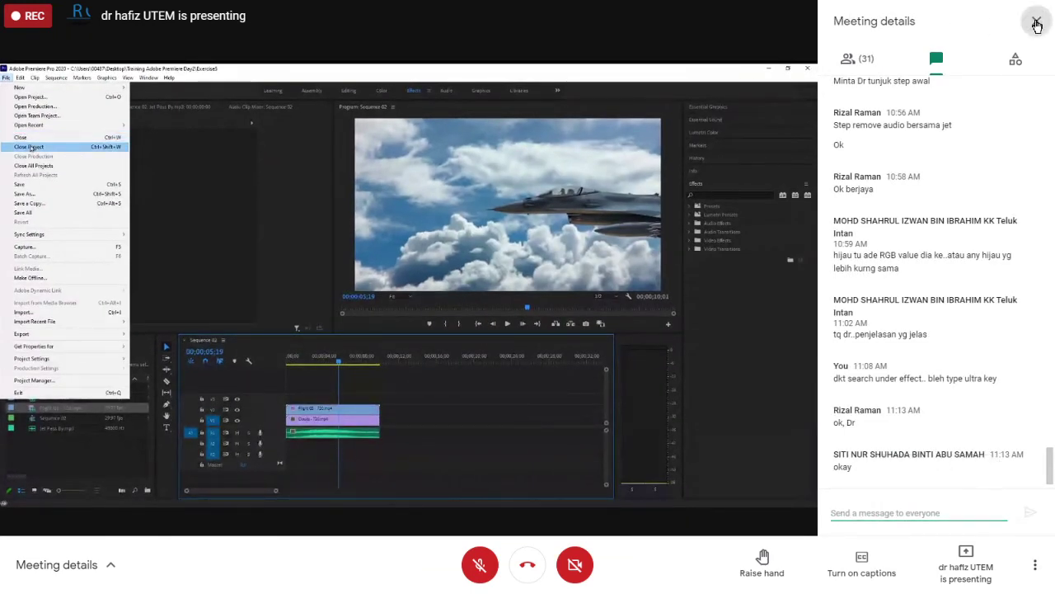
click(1037, 21)
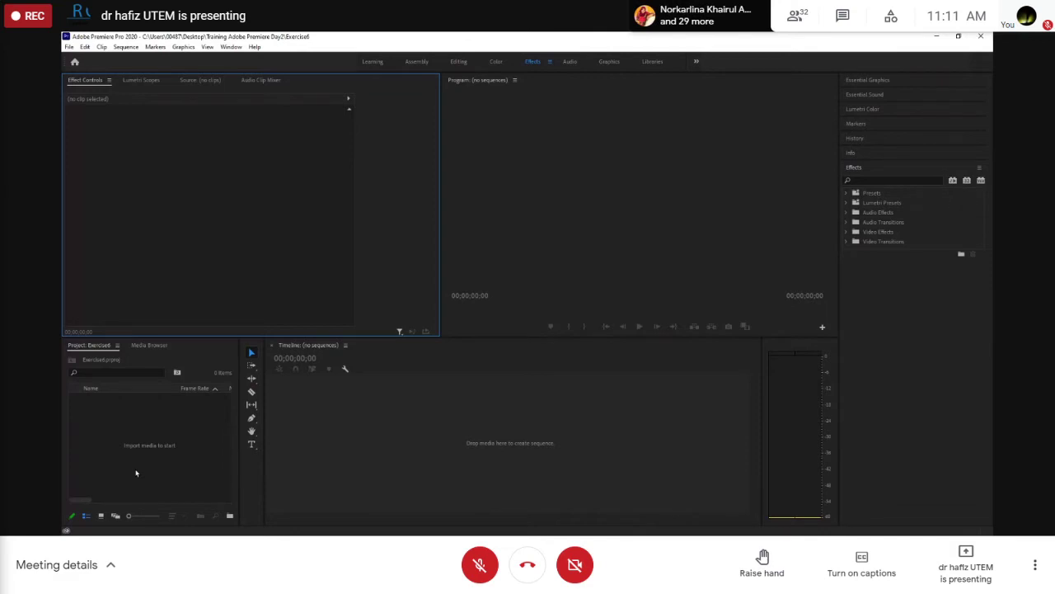
- Import Beep, Lock On Target and Man_texting from the Source folder of Part 3 - Green Screen into the Exercise6 project
double_click(136, 472)
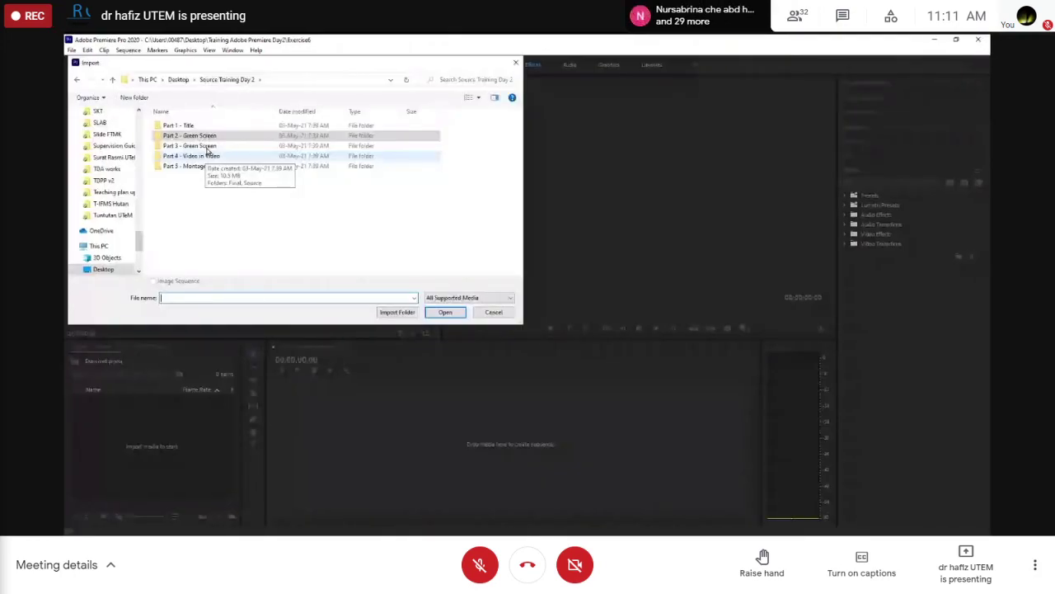
double_click(207, 148)
double_click(178, 135)
click(283, 142)
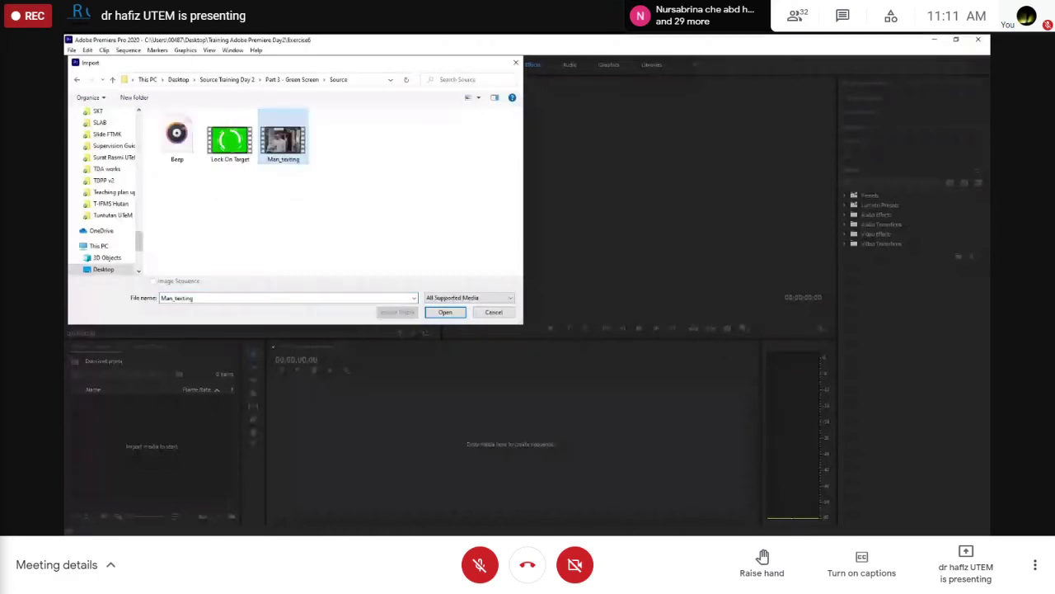
click(300, 425)
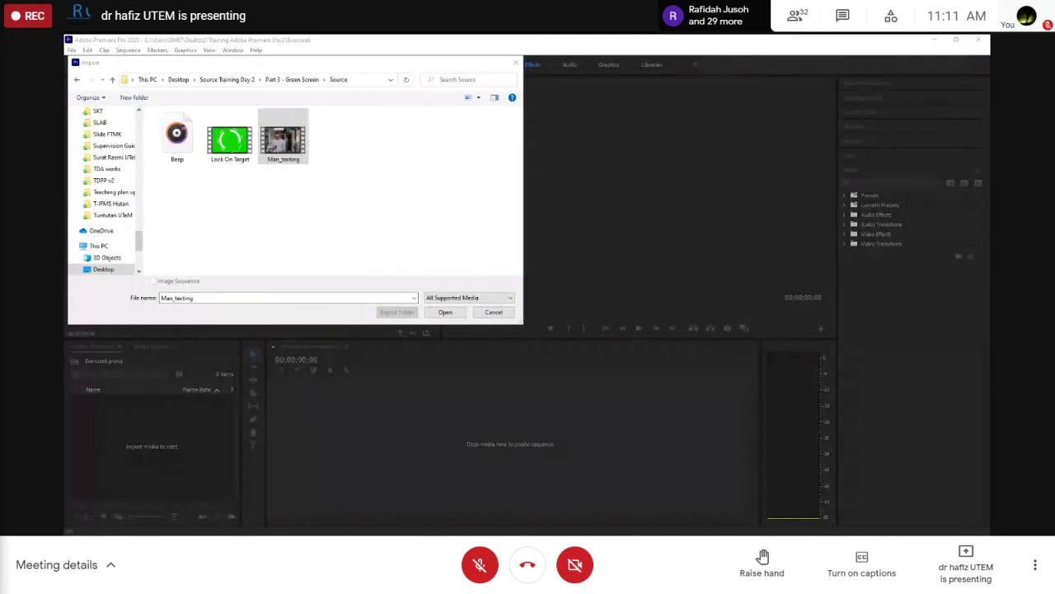
click(502, 328)
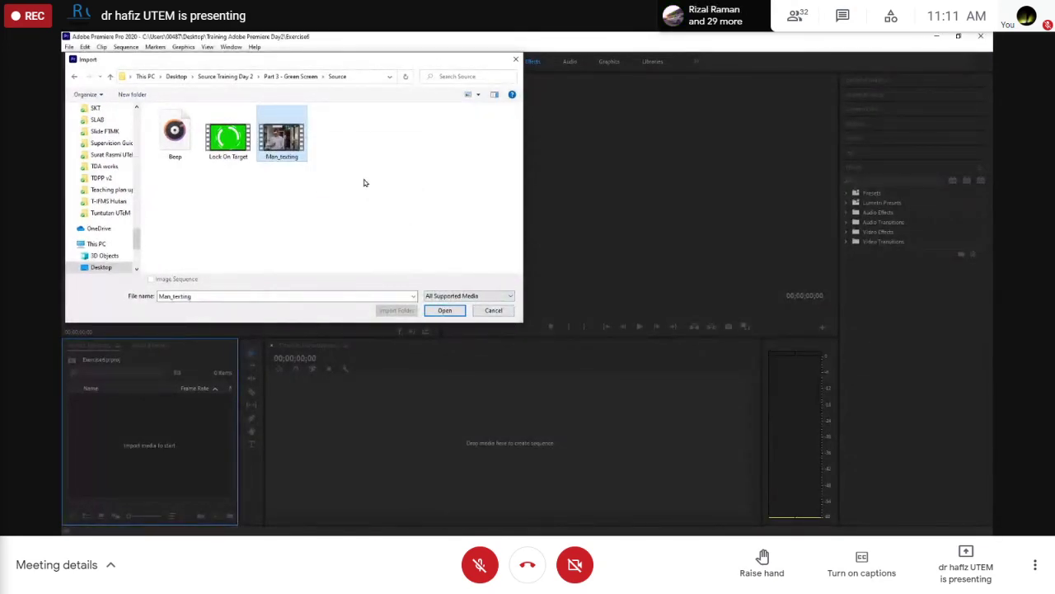
drag(364, 179, 152, 128)
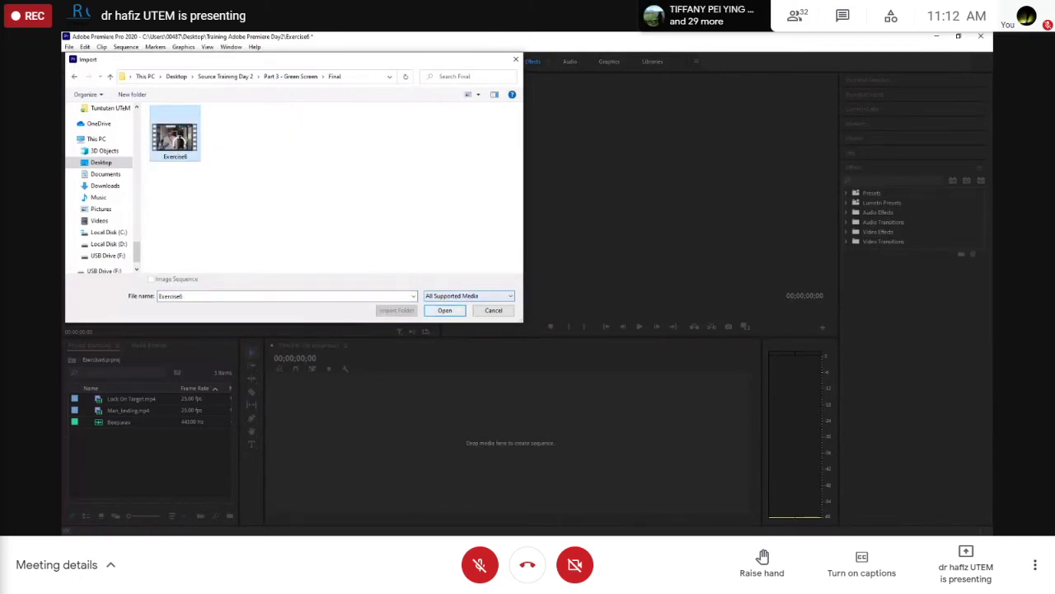
- Import the finished Exercise6 video from the Final folder and play it in the Source monitor
click(444, 310)
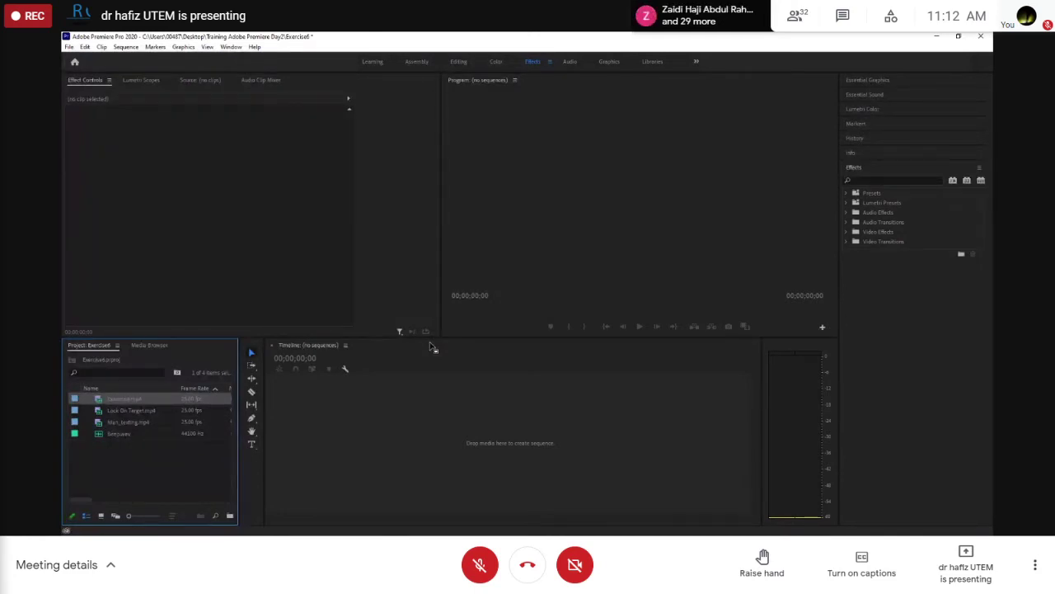
double_click(97, 401)
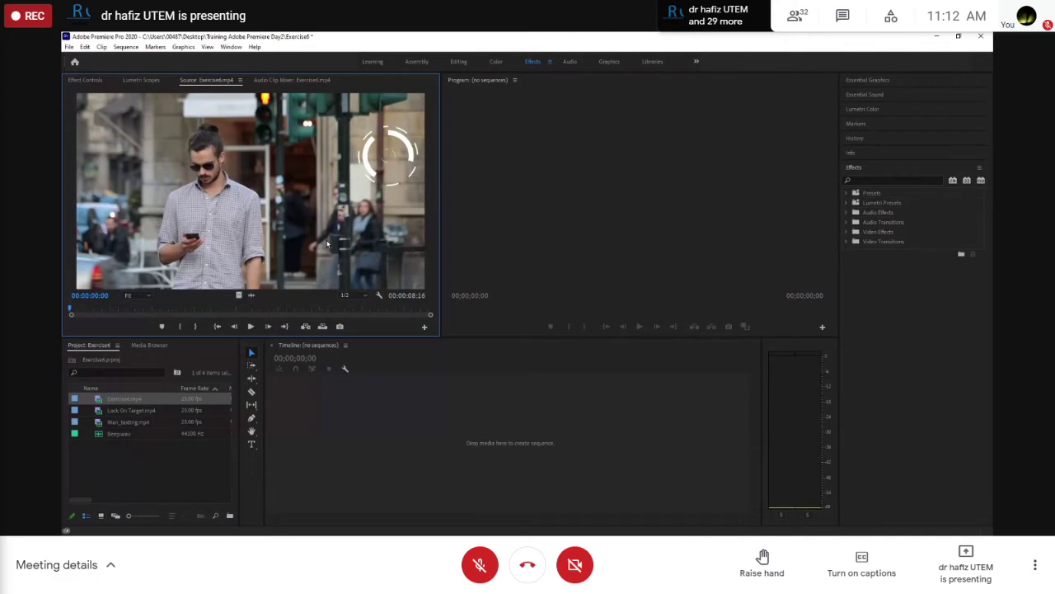
click(251, 326)
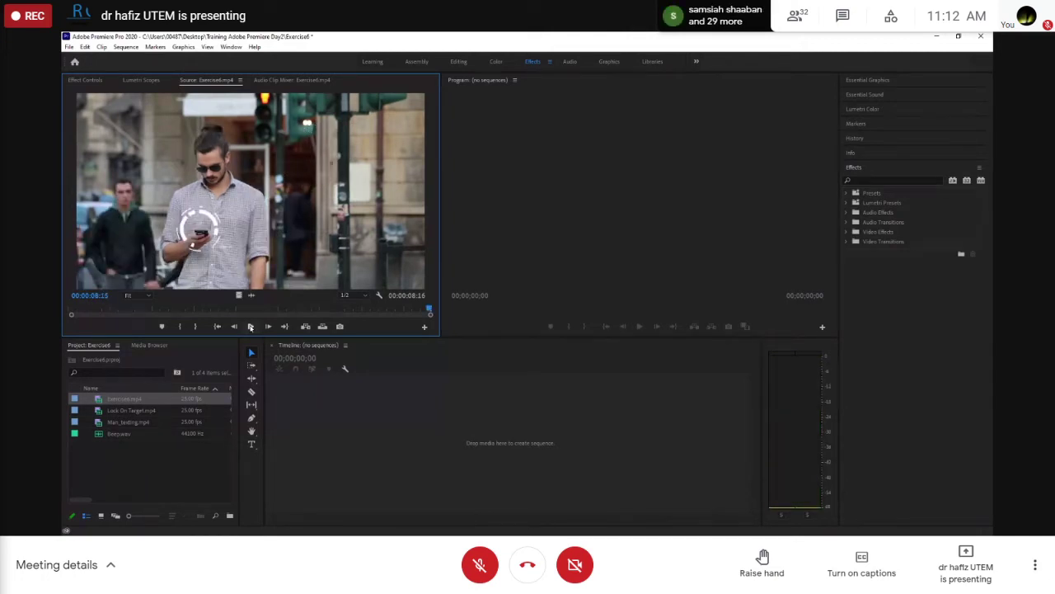
click(250, 327)
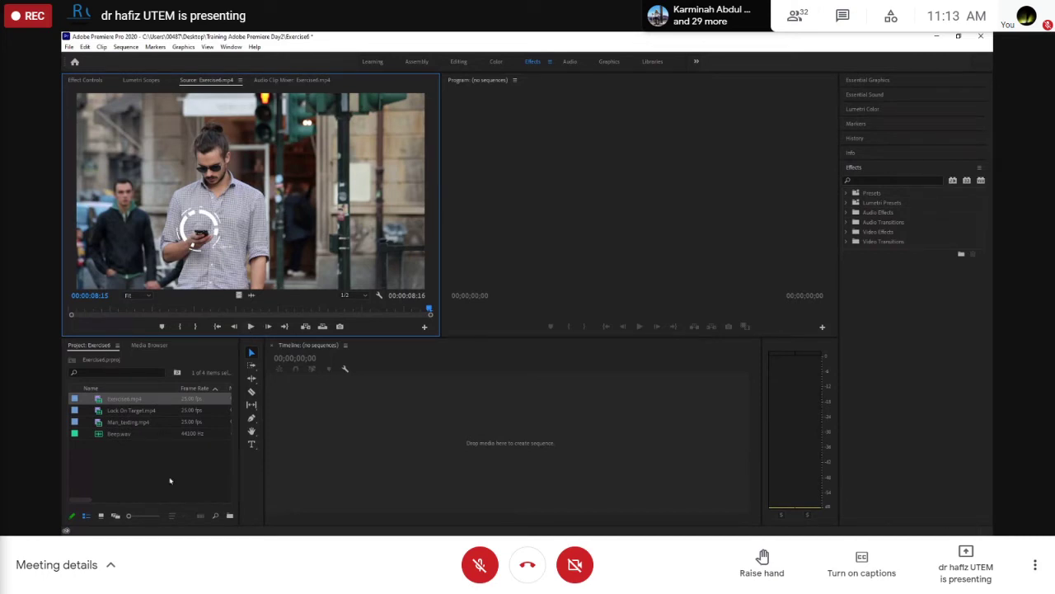
- Create a new sequence named Exercise6 using the ARRI 1080p 29.97 preset
click(70, 47)
mouse_move(108, 64)
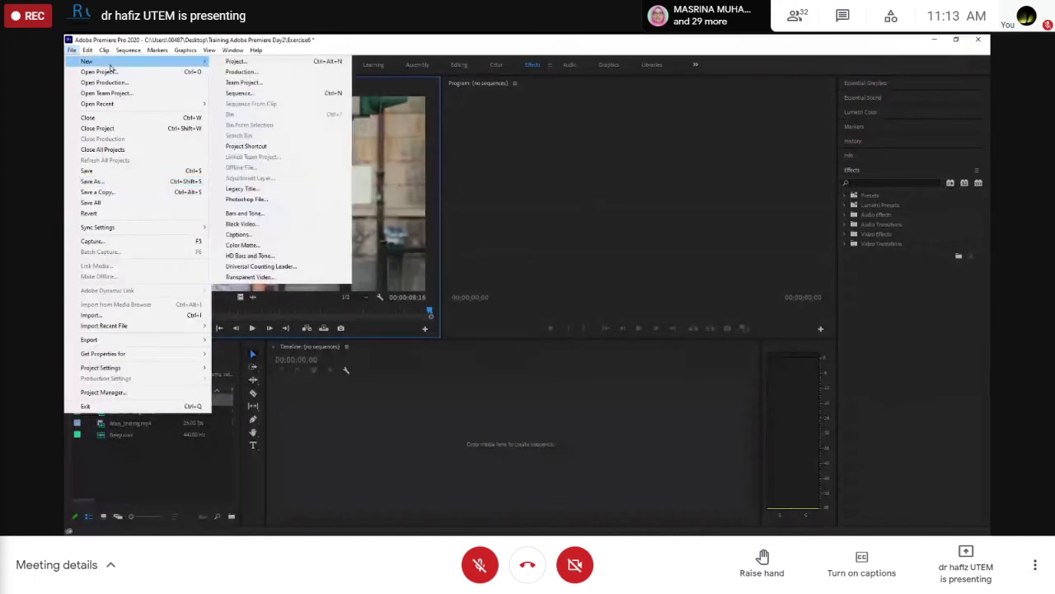
click(239, 92)
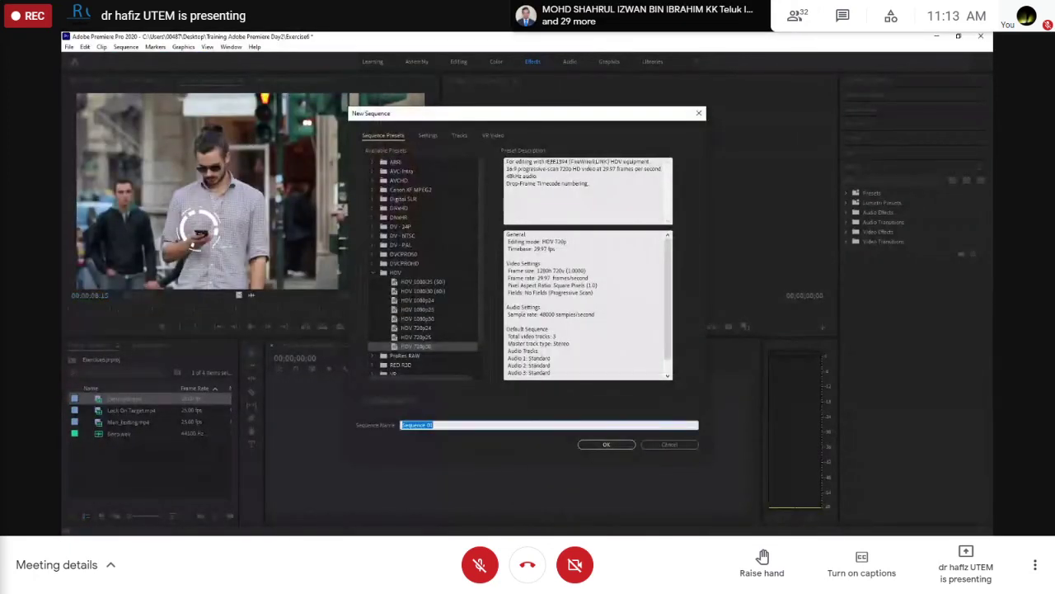
click(418, 319)
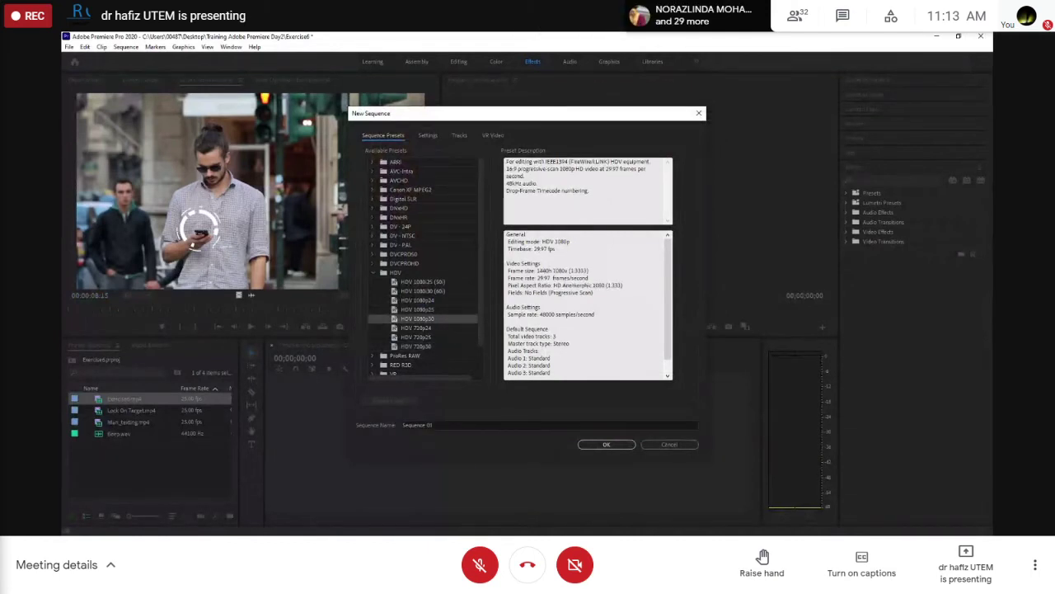
click(373, 273)
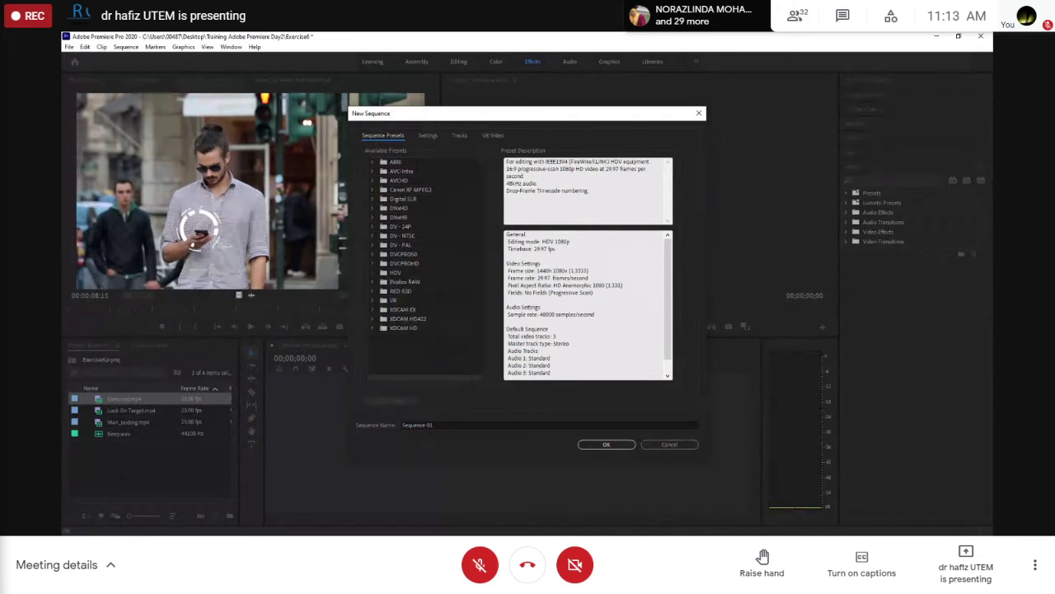
click(372, 162)
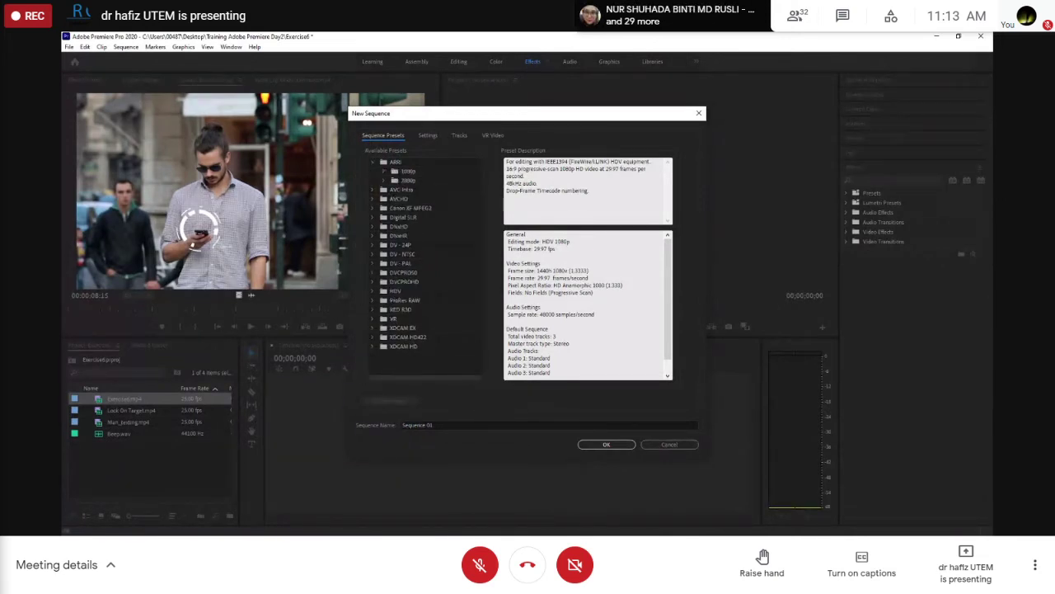
click(383, 171)
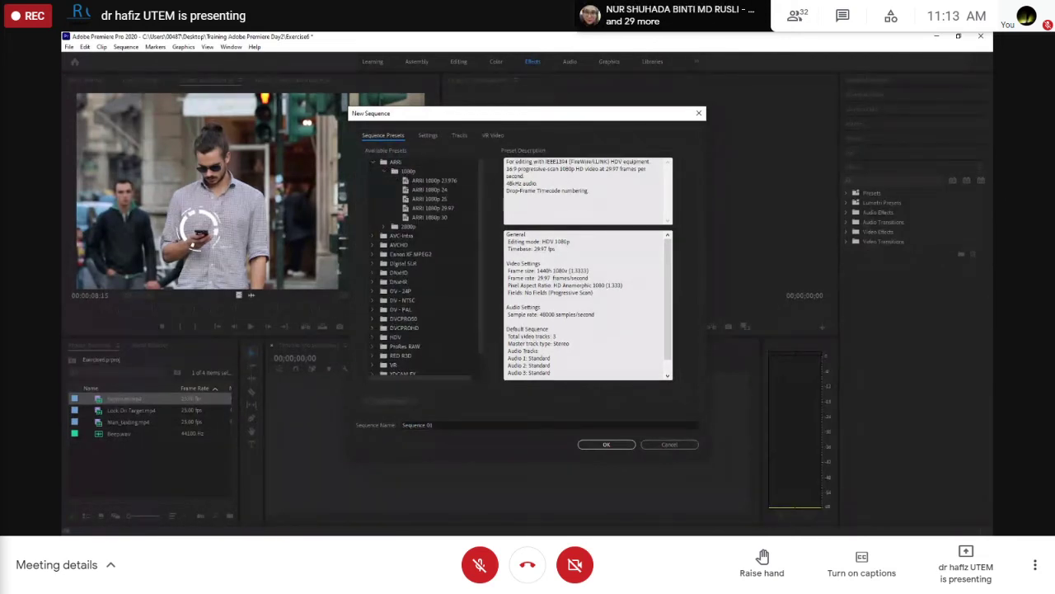
click(432, 208)
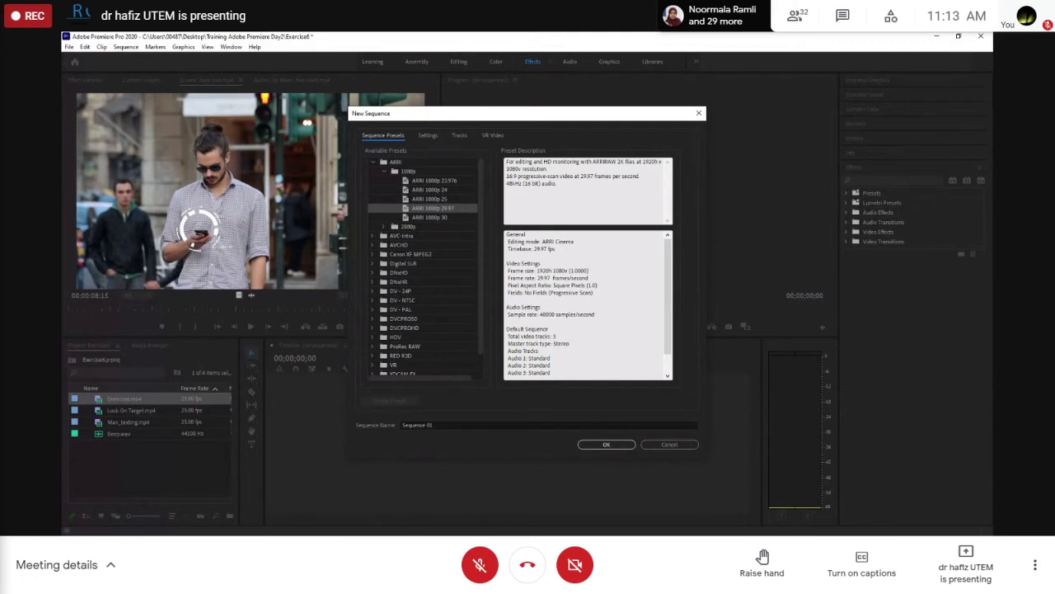
drag(437, 425, 339, 425)
text(Exer)
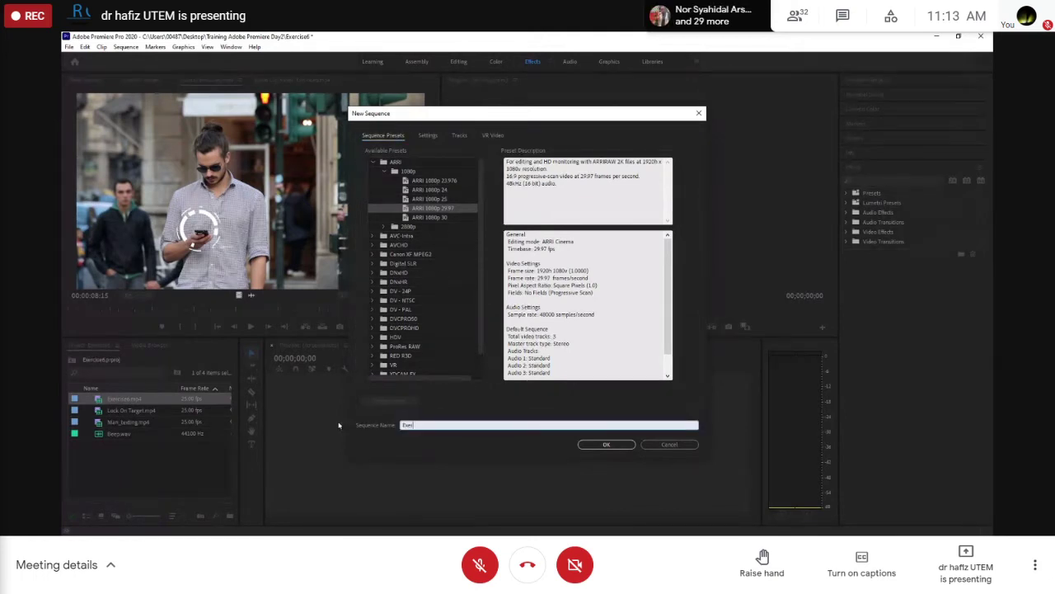
text(cise6)
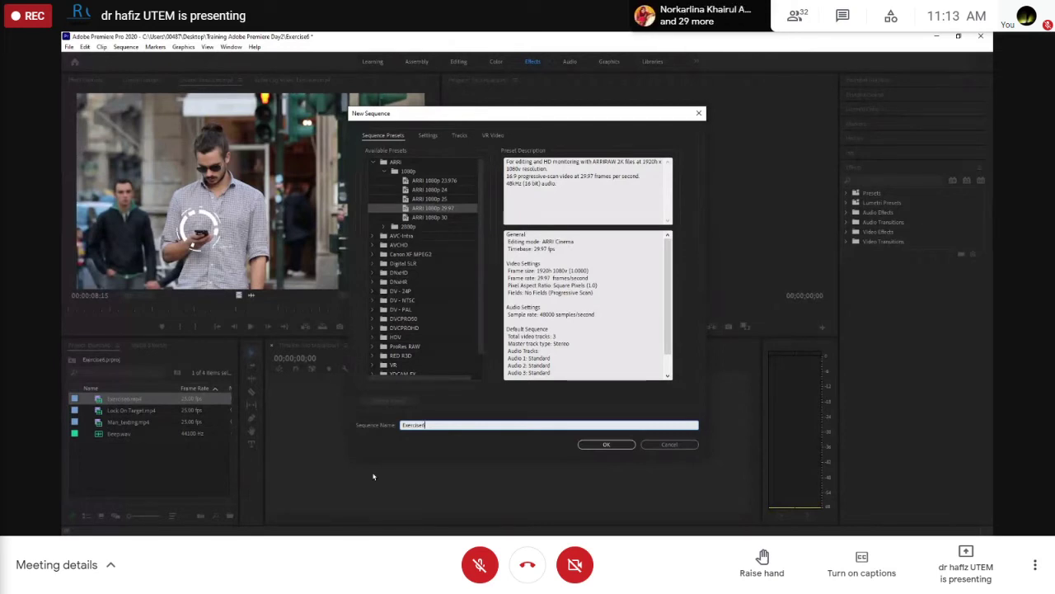
click(586, 446)
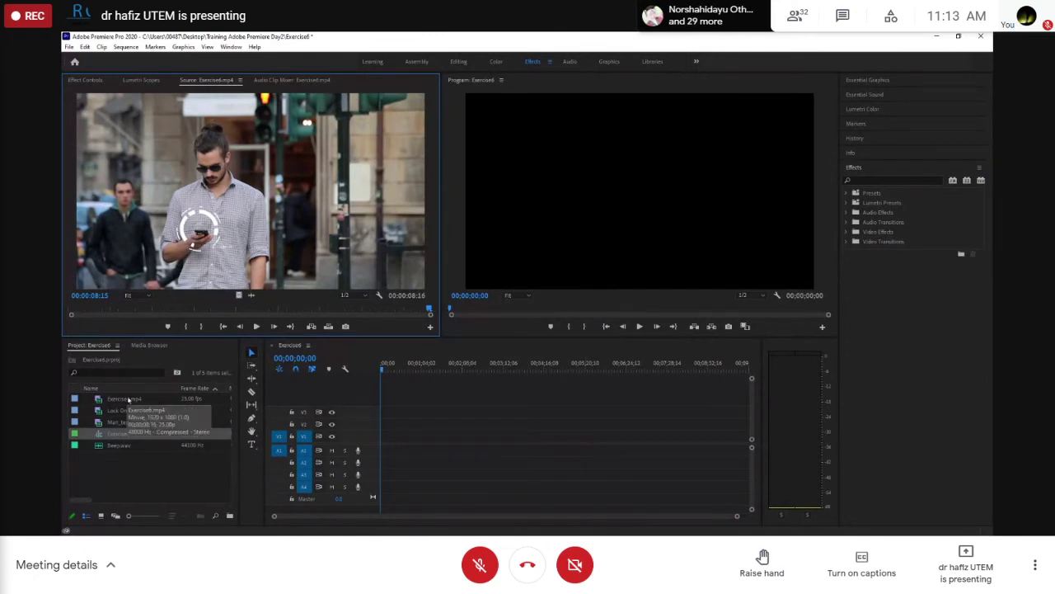
click(128, 399)
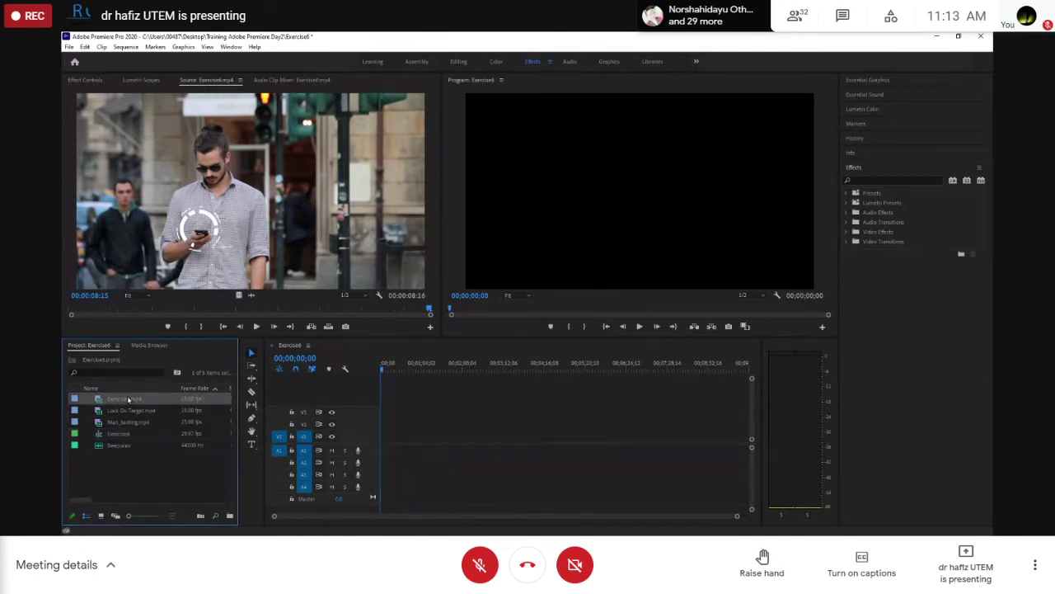
click(131, 469)
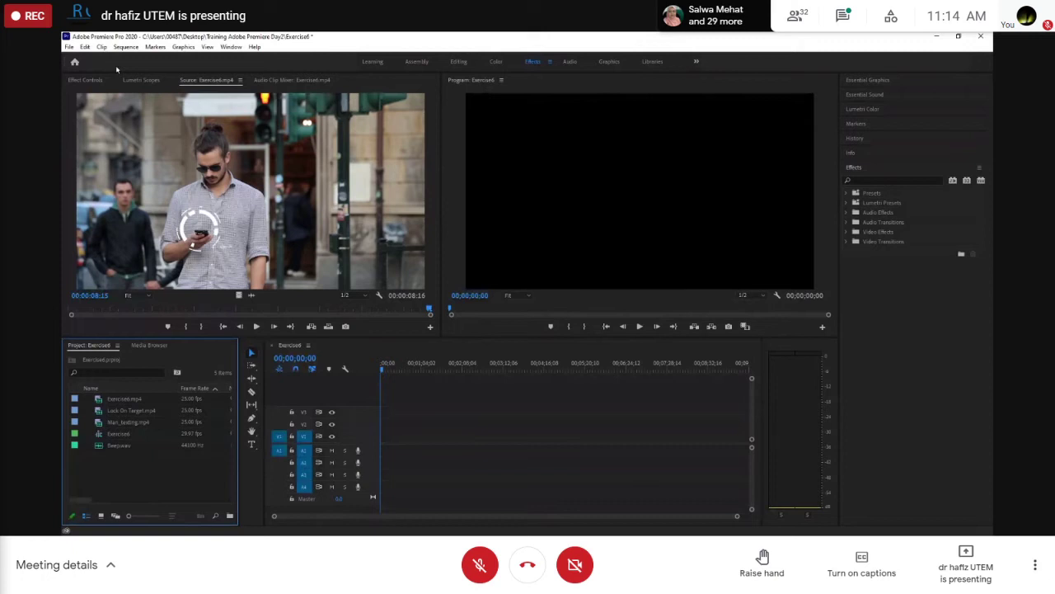
key(ctrl+n)
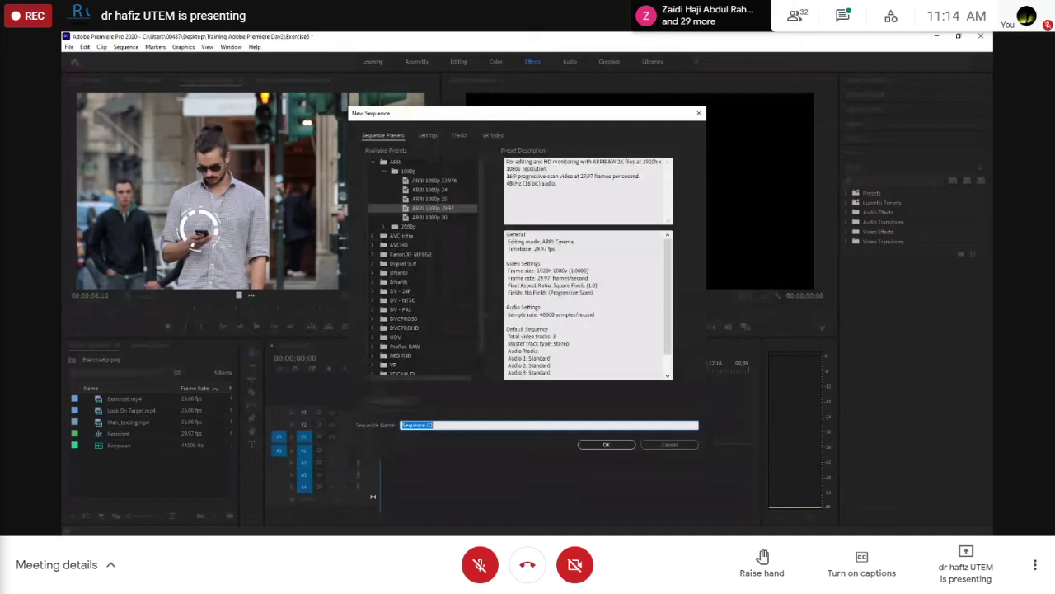
click(670, 445)
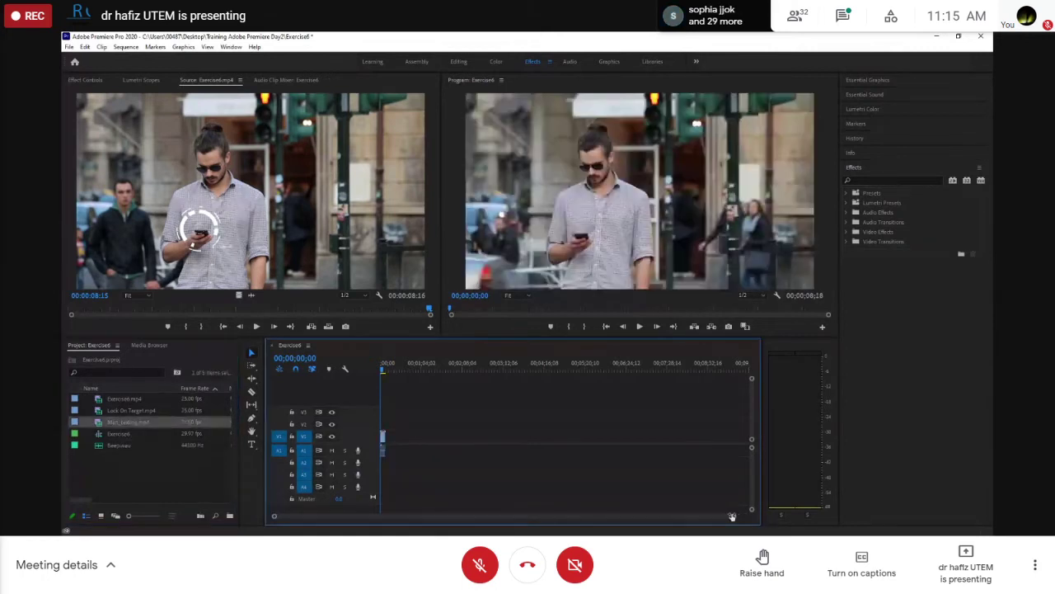
- Delete the linked audio of the Man_texting clip from track A1, keeping its video on V1
drag(732, 517, 551, 532)
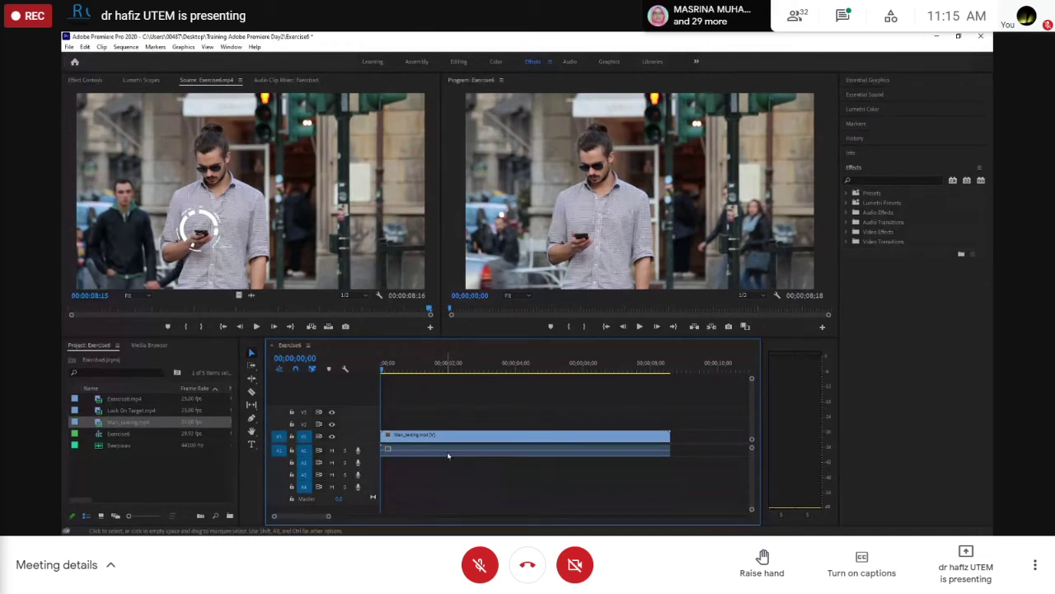
click(448, 452)
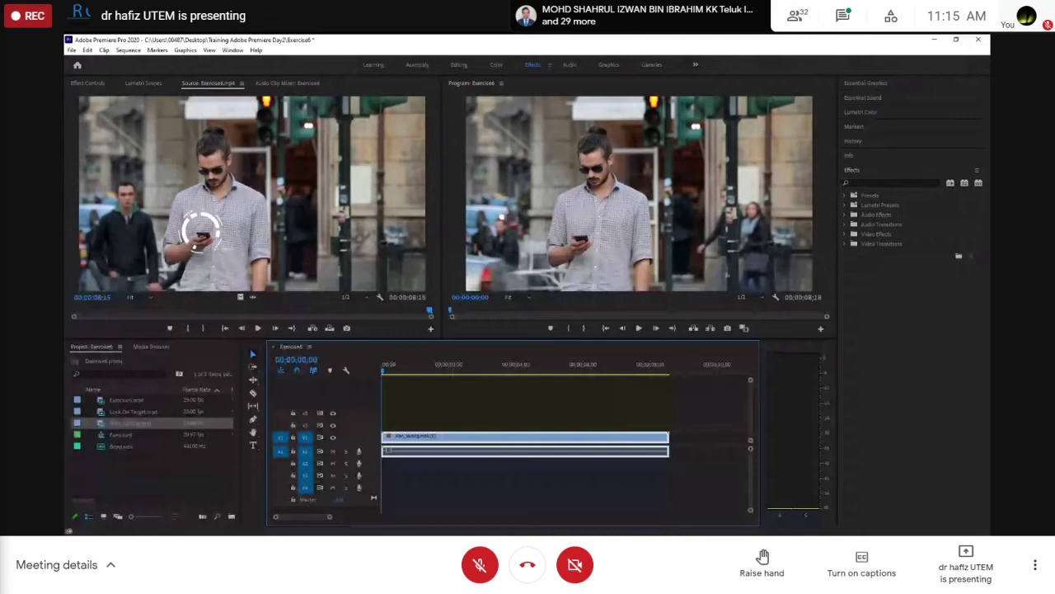
alt+click(513, 452)
key(Delete)
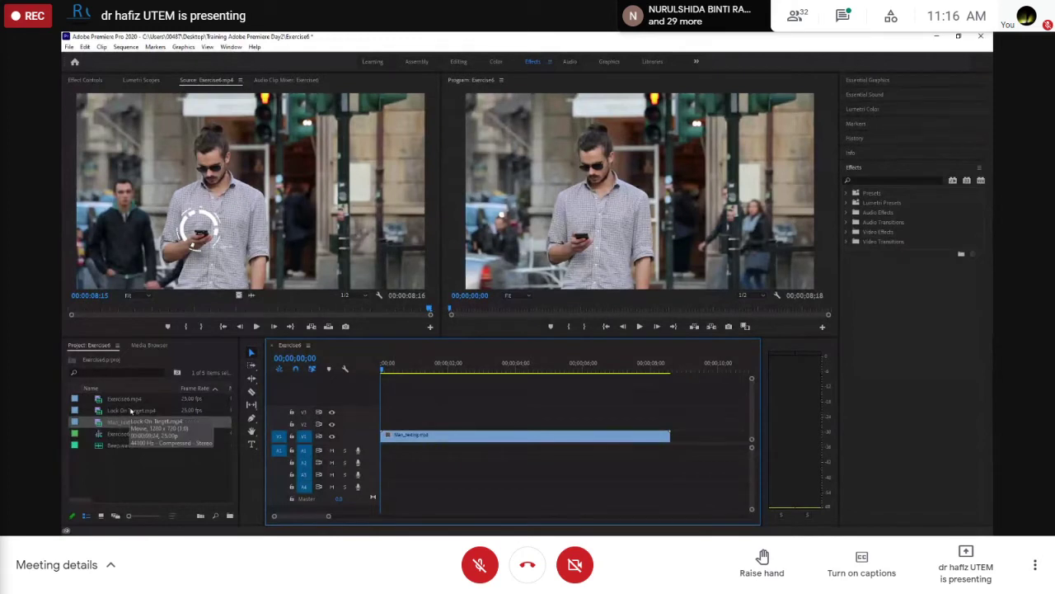
- Place Lock On Target on track V2 at the sequence start, then unlink and delete its audio
click(99, 410)
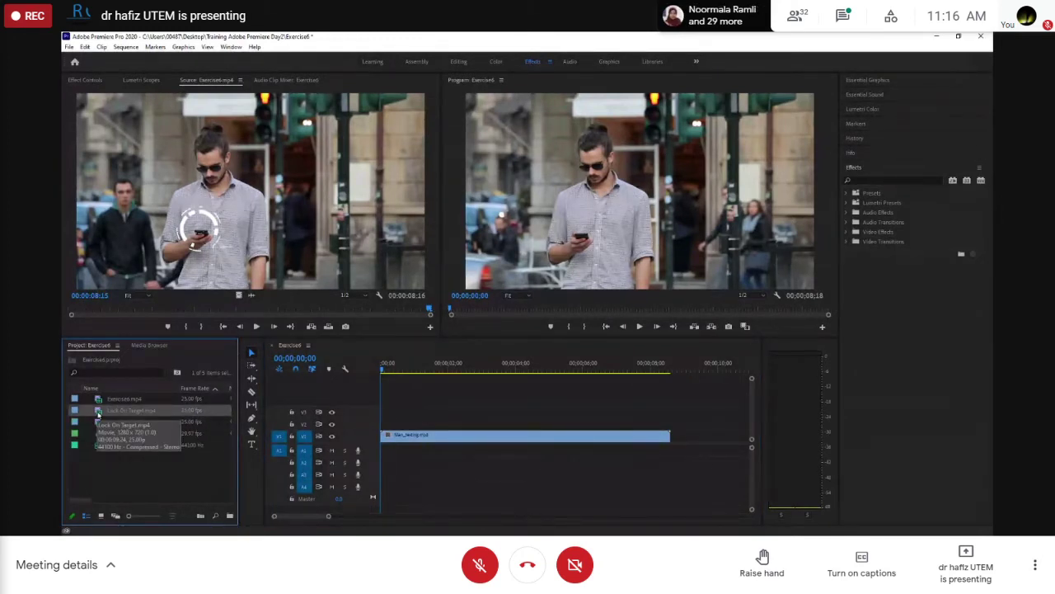
drag(99, 412, 385, 424)
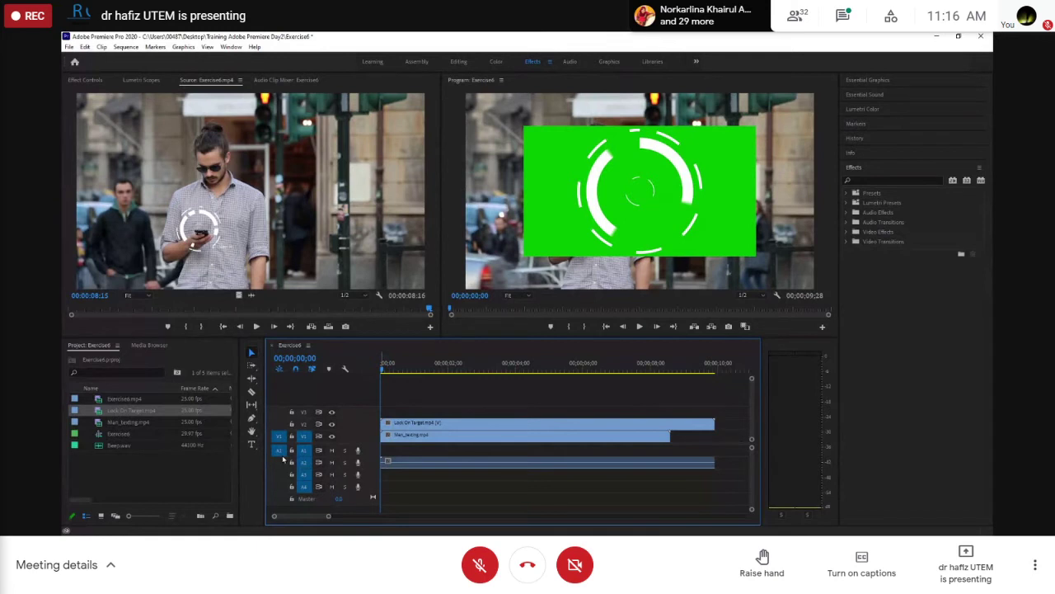
click(438, 463)
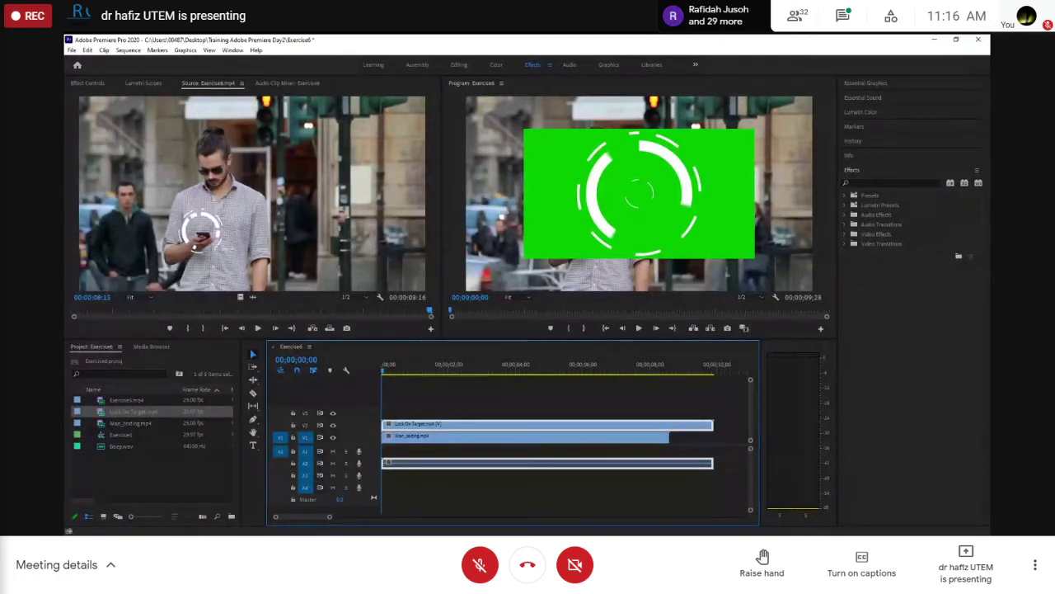
right_click(442, 424)
click(495, 206)
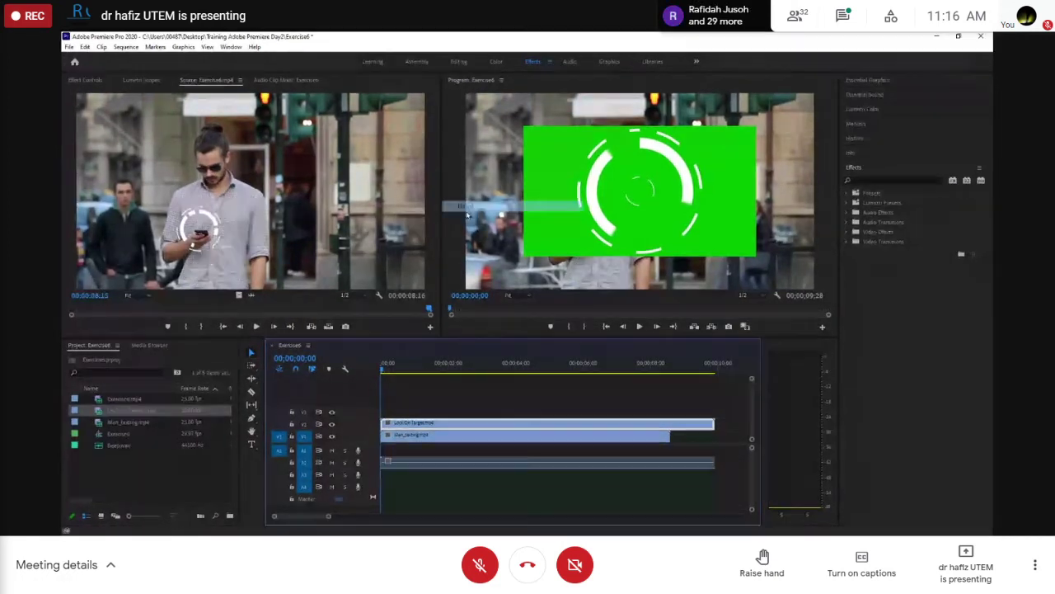
click(558, 465)
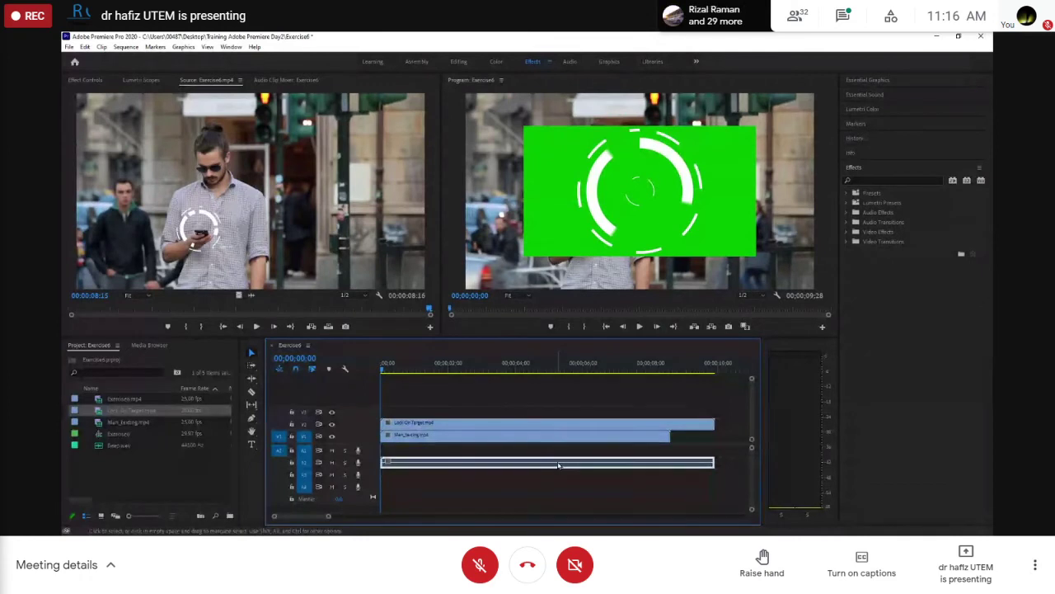
key(Delete)
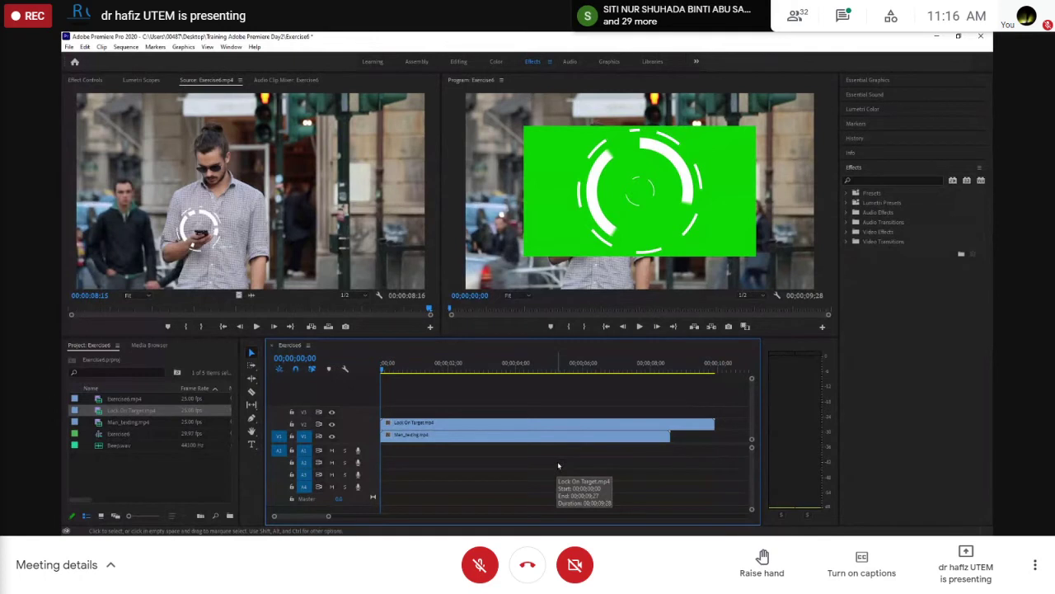
- Trim the end of the Lock On Target clip on V2 to match the end of Man_texting, at about 00;00;08;17
click(668, 370)
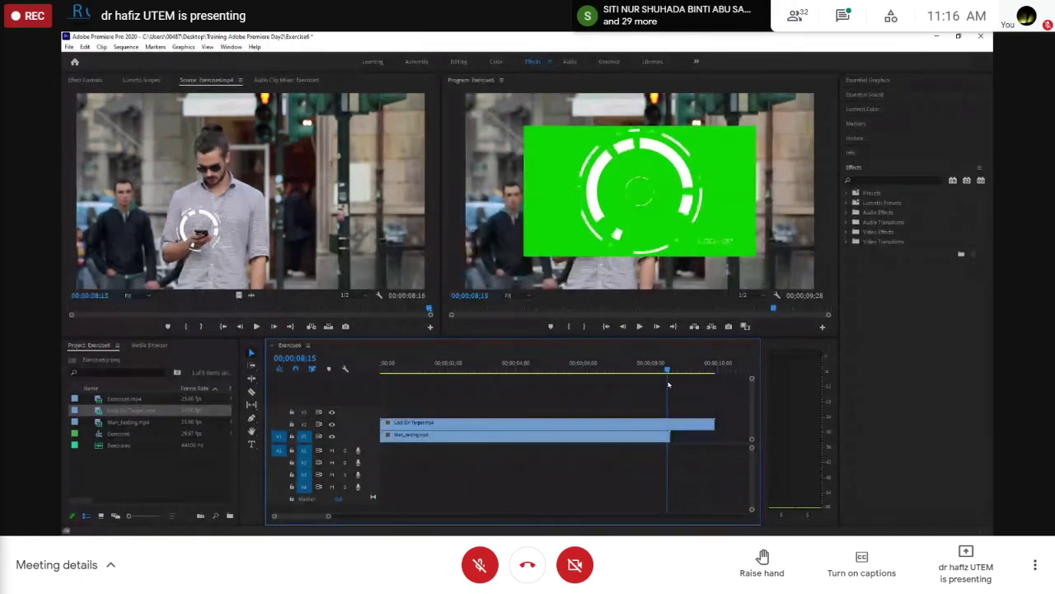
drag(668, 382, 669, 385)
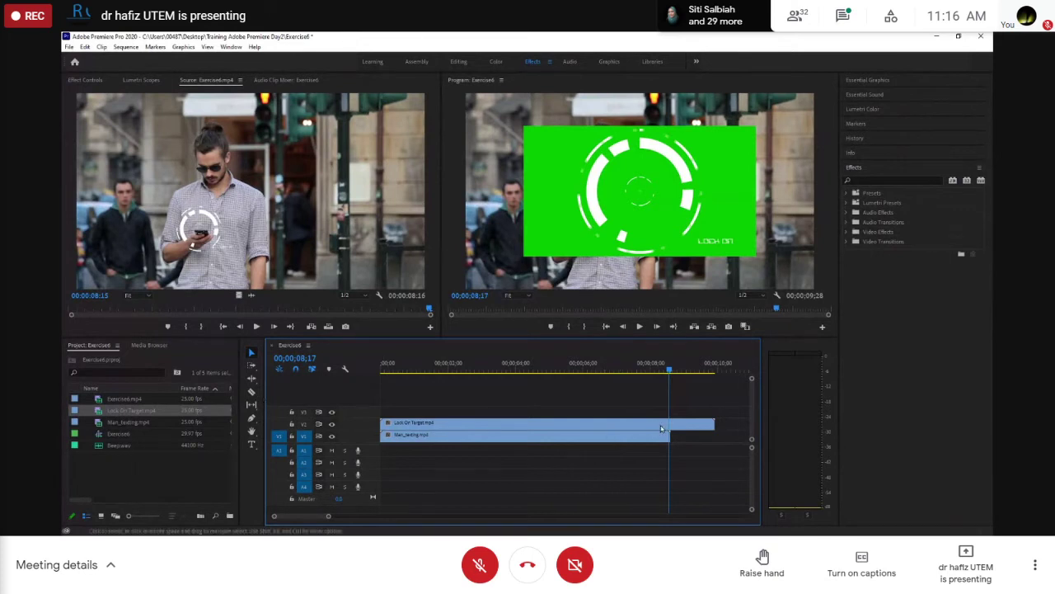
drag(714, 422, 669, 423)
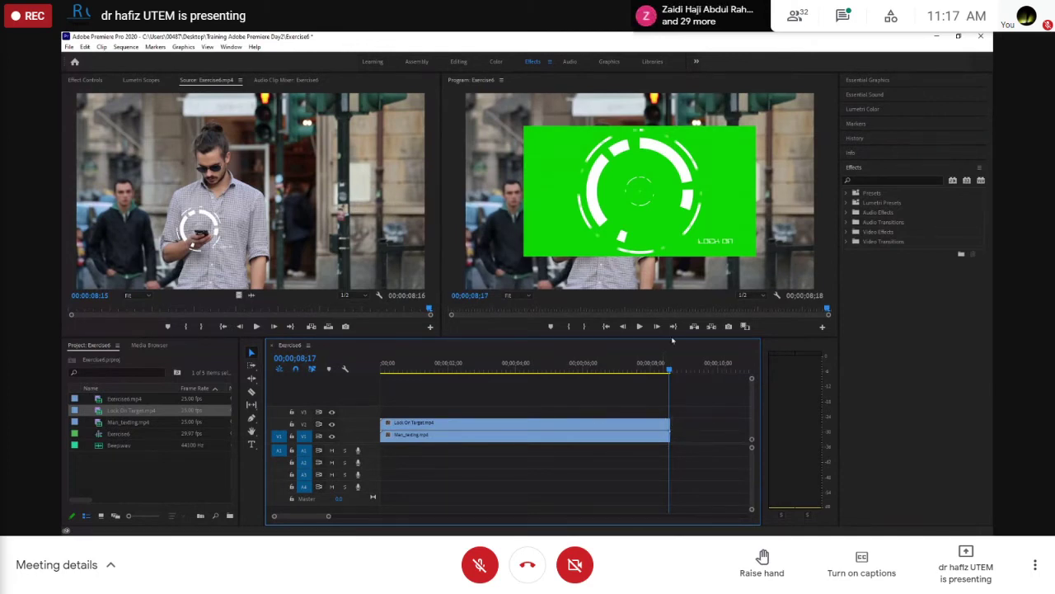
- Scrub through the sequence to review the green-screen target over the man, ending at 00;00;02;08
drag(668, 369, 266, 387)
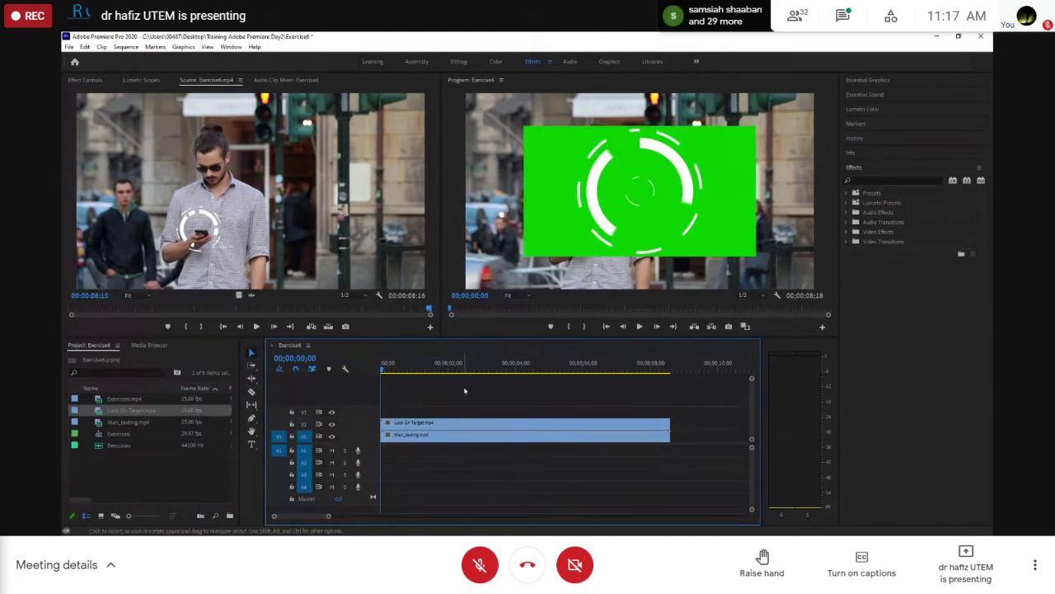
drag(495, 370, 635, 370)
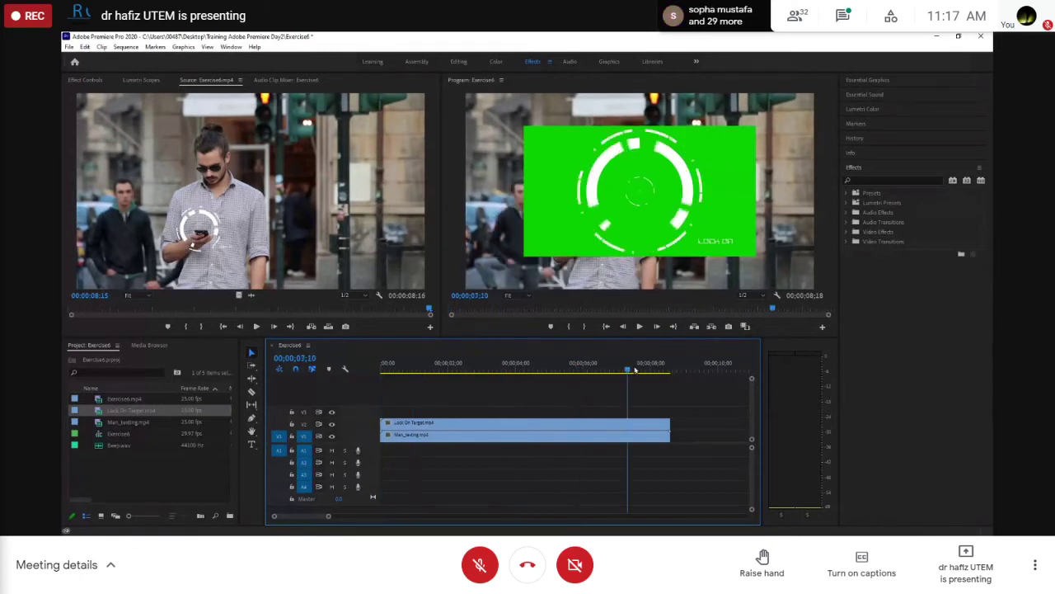
drag(635, 370, 484, 375)
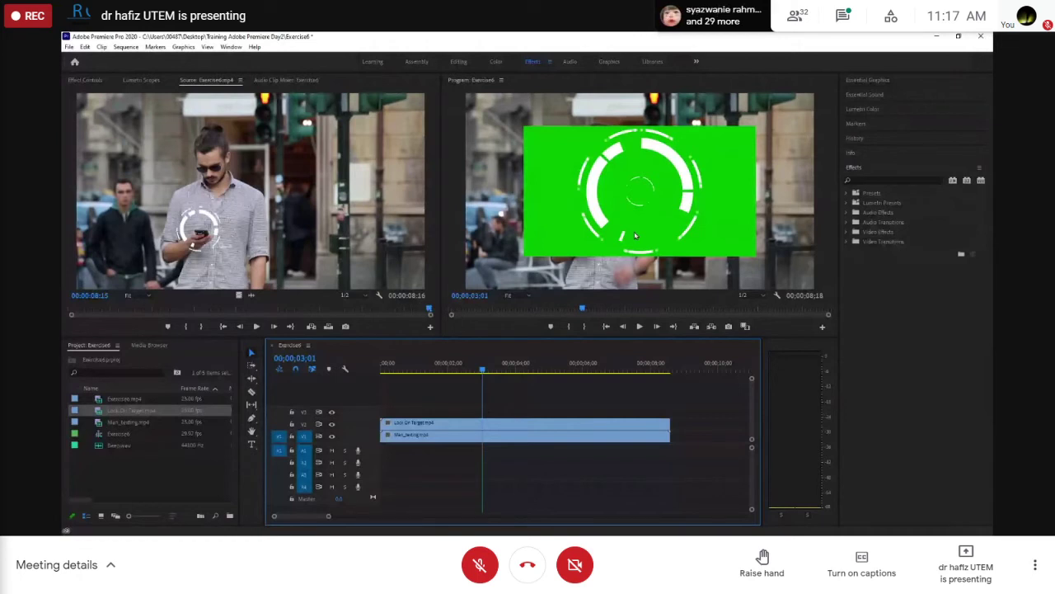
drag(482, 371, 457, 376)
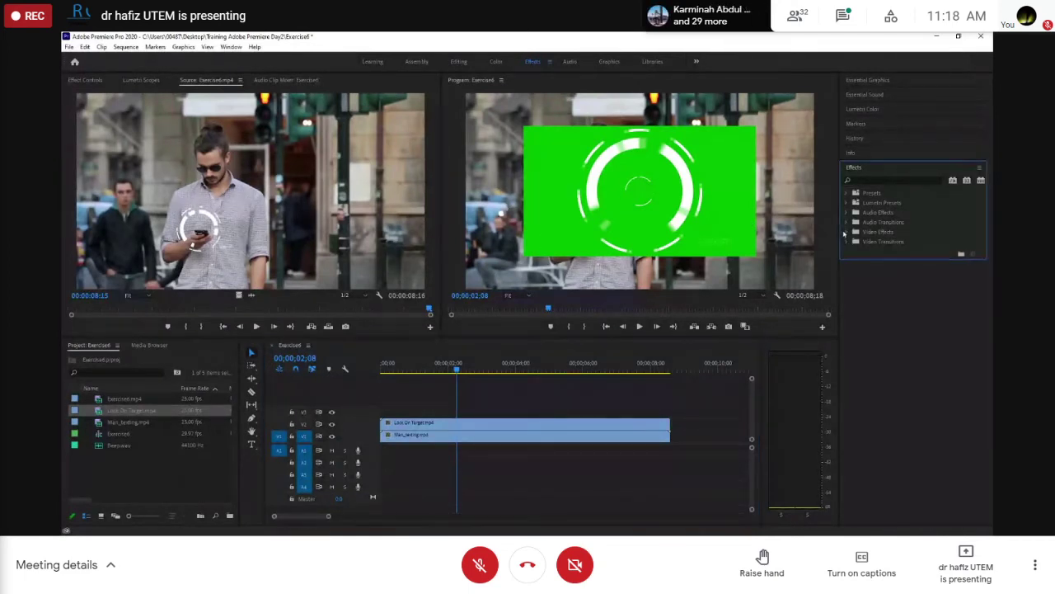
- Look through the Keying group of the video effects and the sequence info, then return to the effects list
click(845, 232)
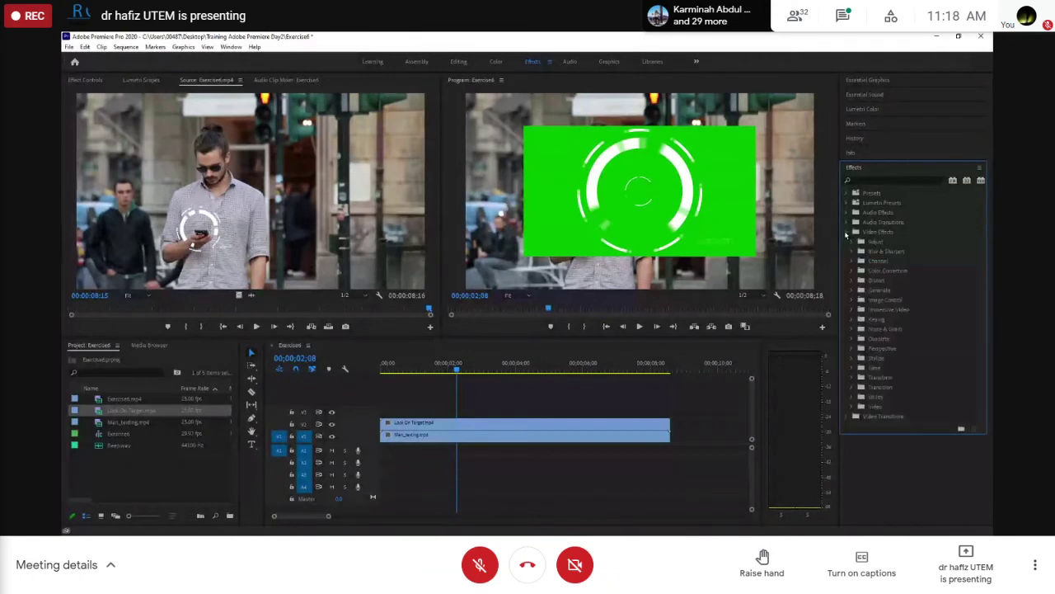
click(851, 320)
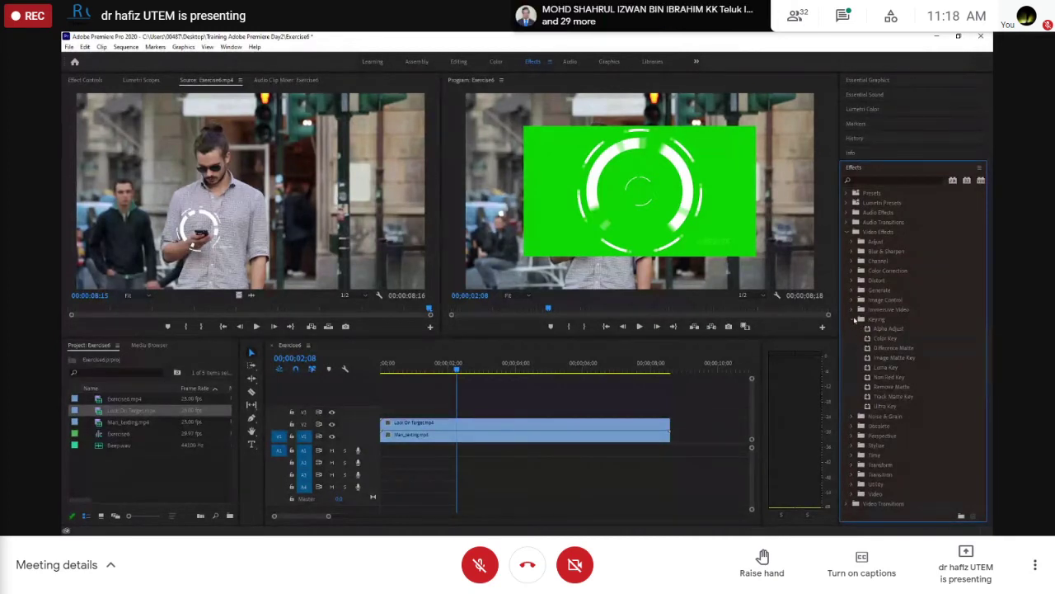
click(853, 320)
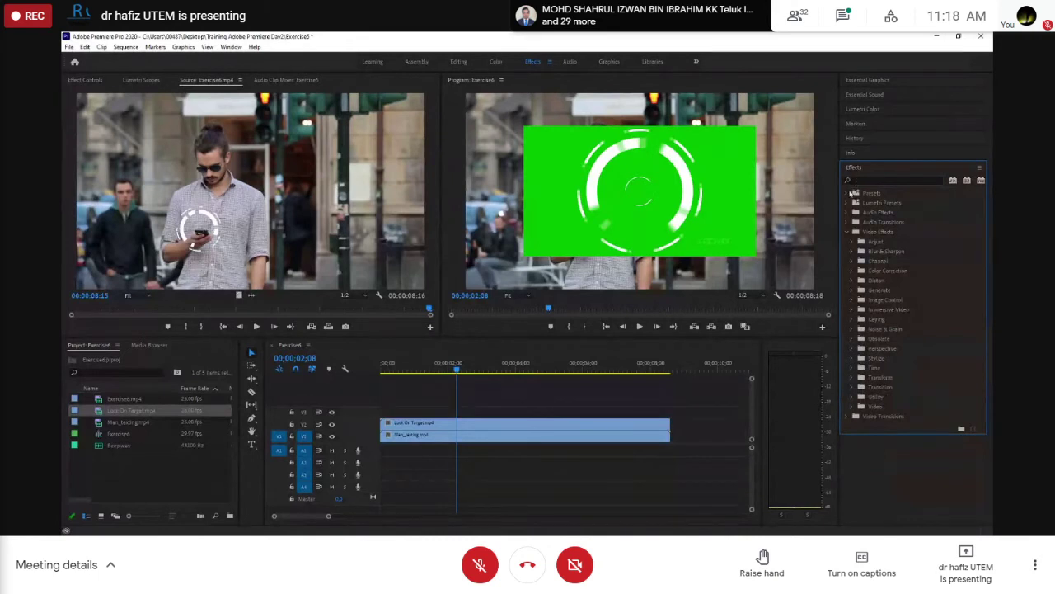
click(864, 157)
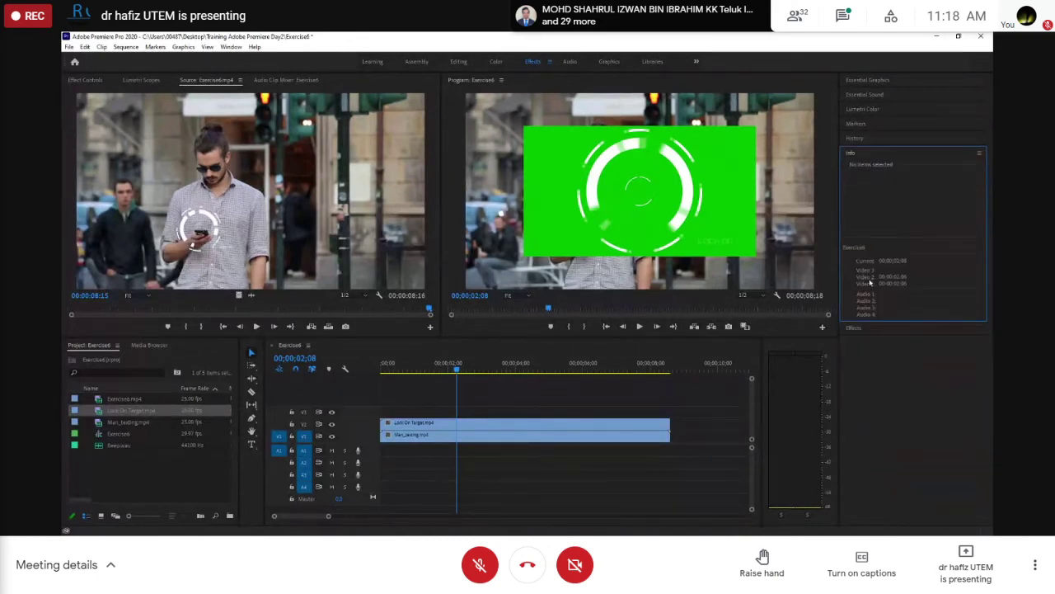
click(863, 329)
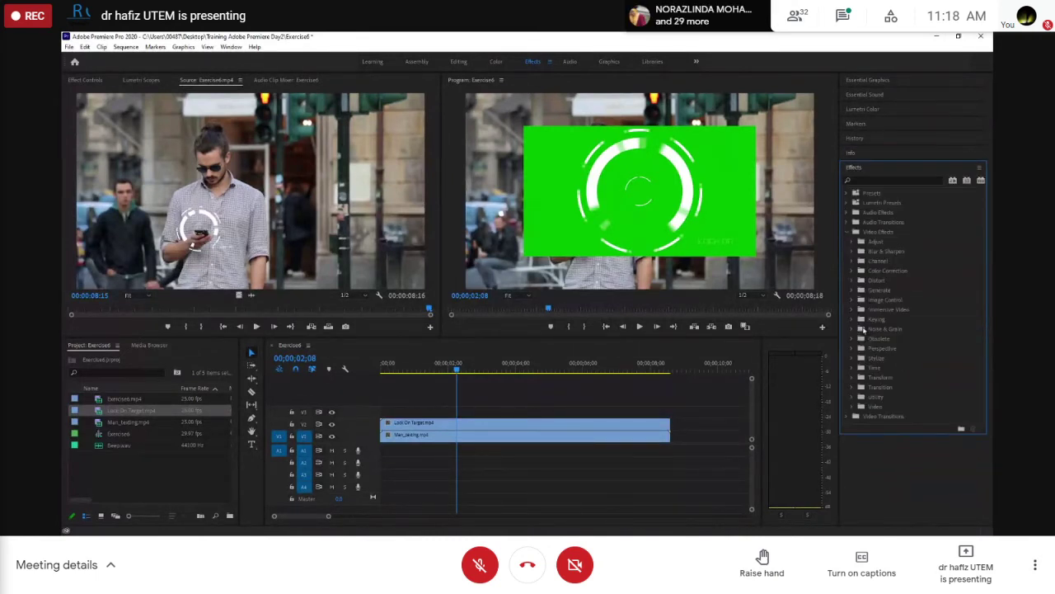
click(847, 224)
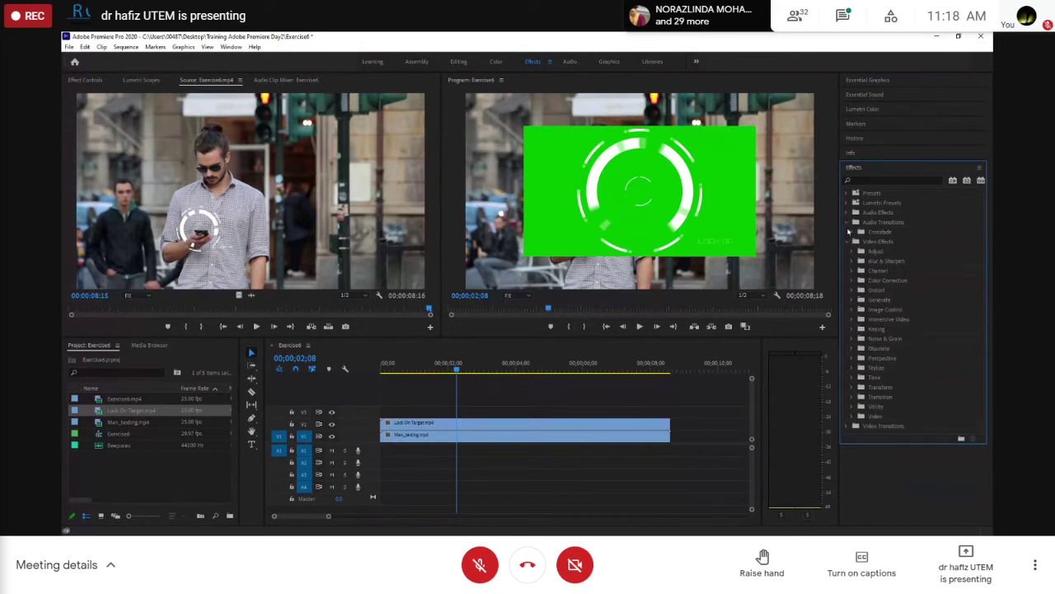
click(851, 232)
click(852, 233)
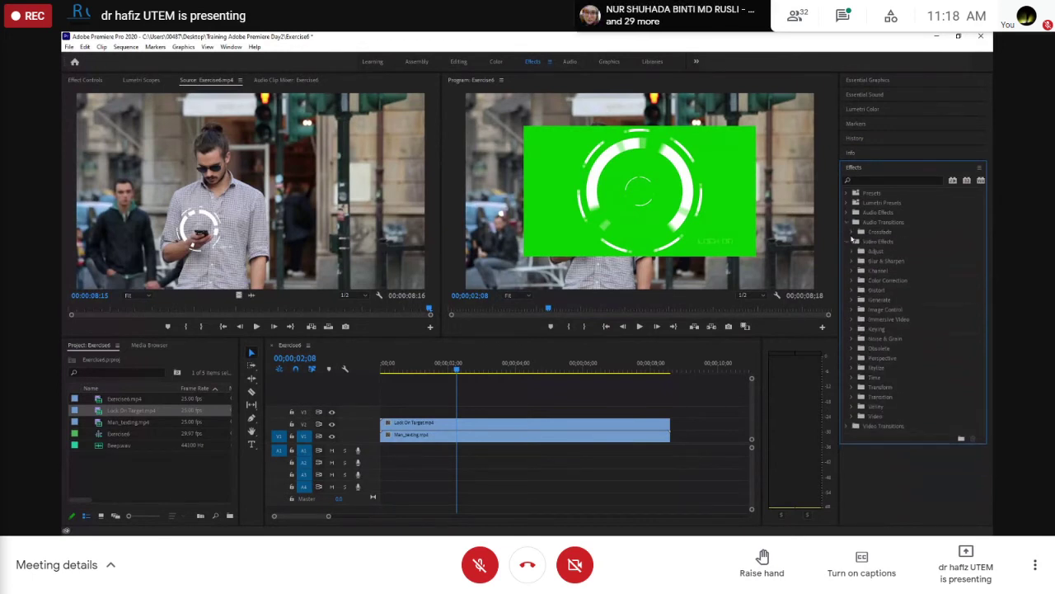
click(852, 234)
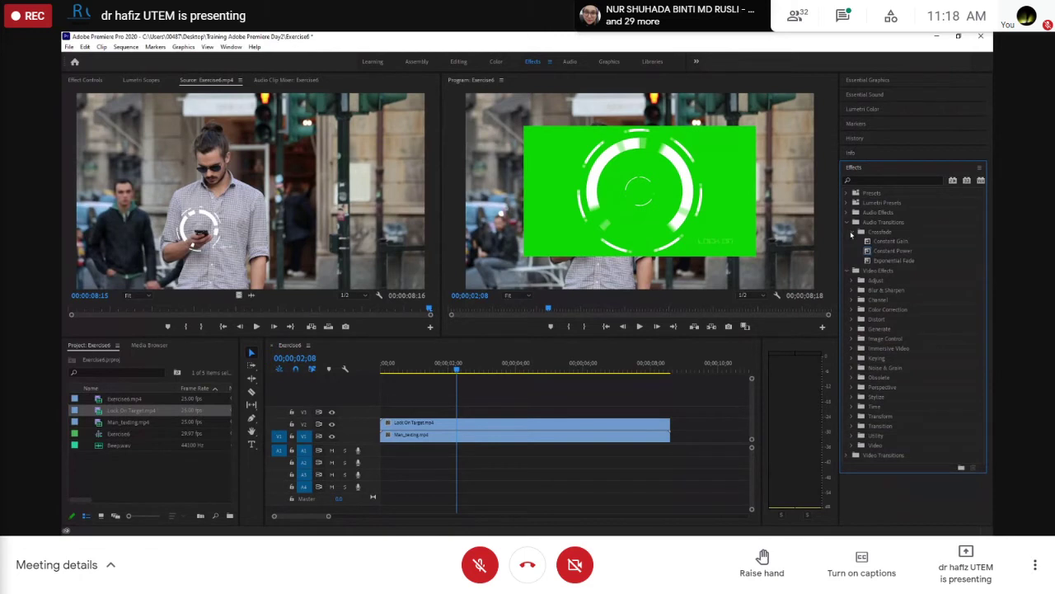
click(846, 223)
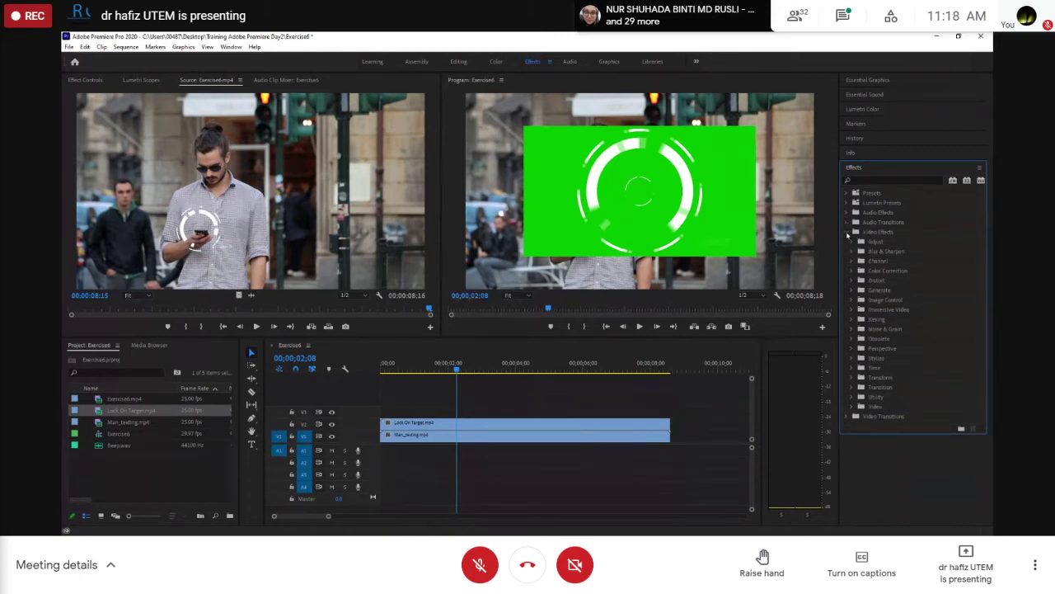
- Apply the Color Key effect from the Keying group to the Lock On Target clip on V2
click(850, 319)
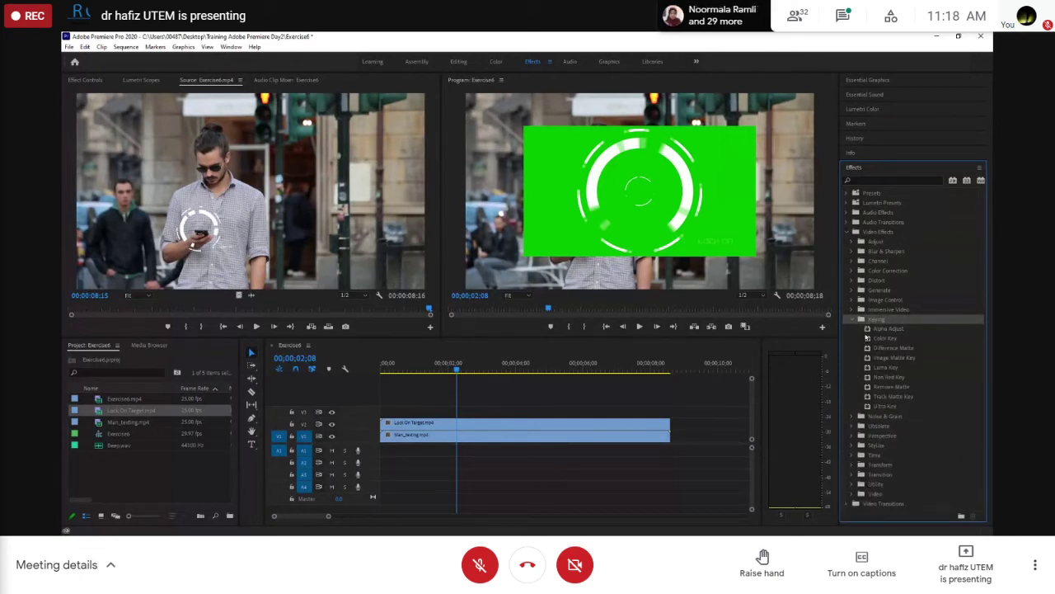
click(884, 338)
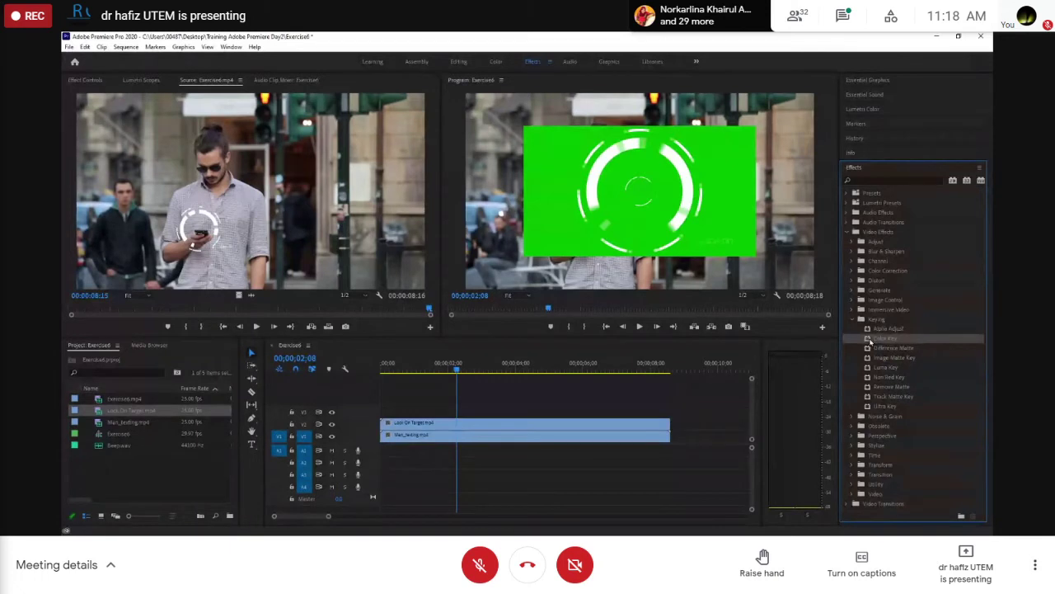
drag(870, 340, 534, 427)
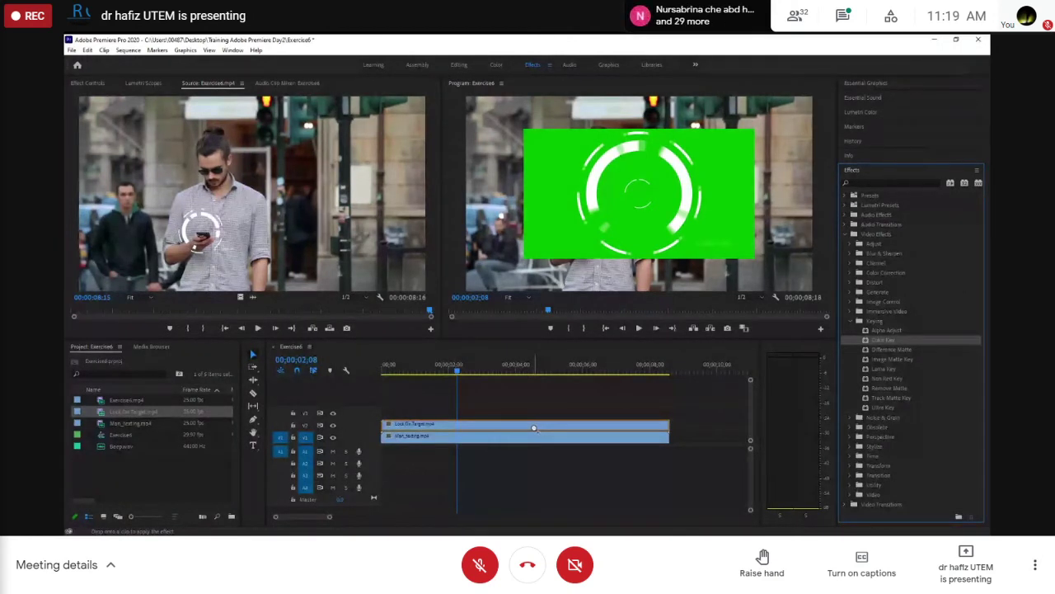
drag(534, 427, 536, 427)
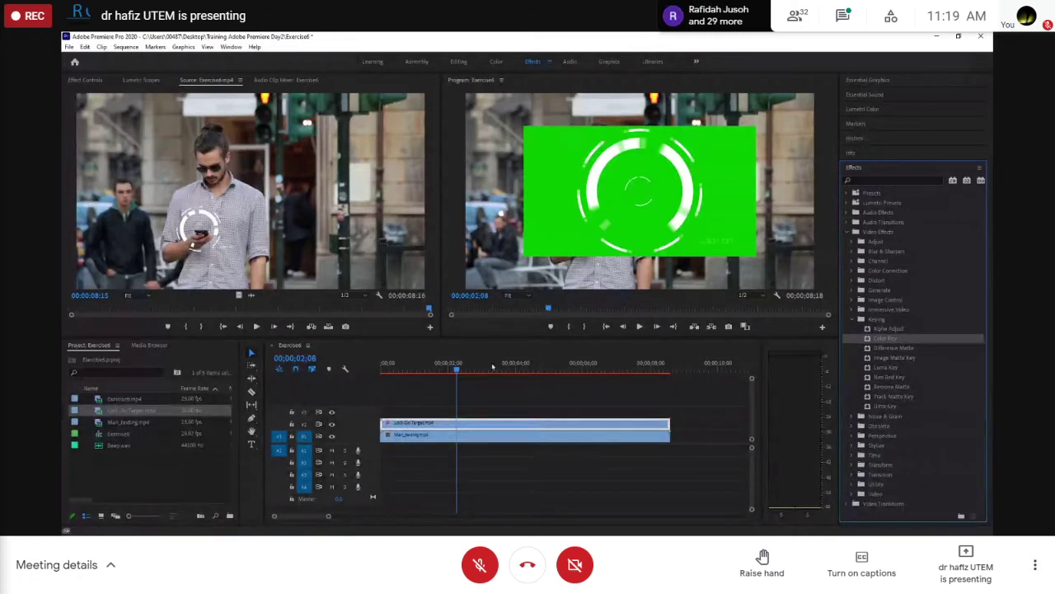
- At 00;00;04;03, sample the green background in the preview as the Key Color of Lock On Target's Color Key
click(518, 366)
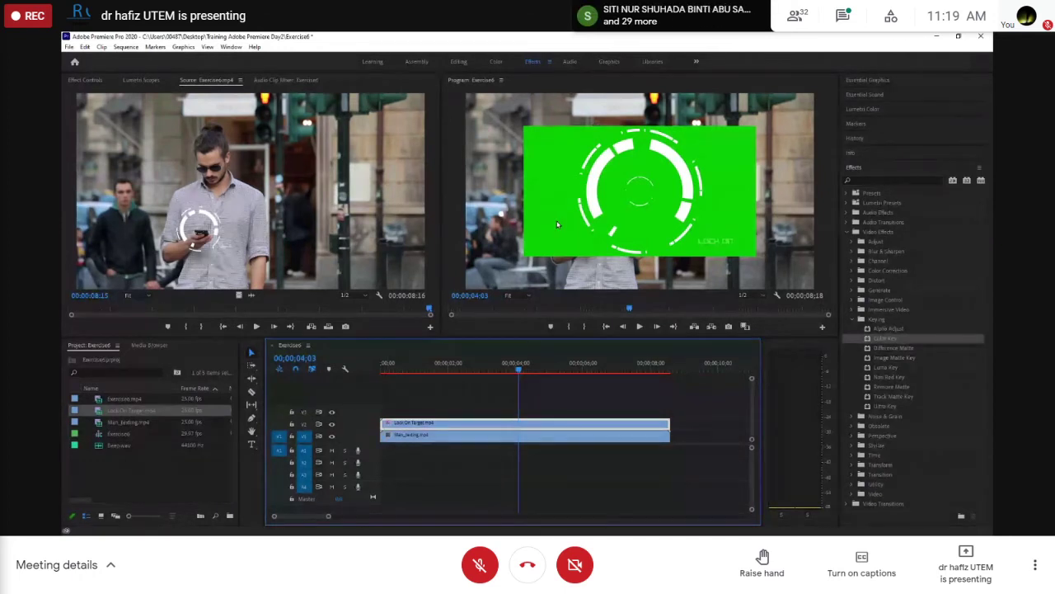
click(86, 80)
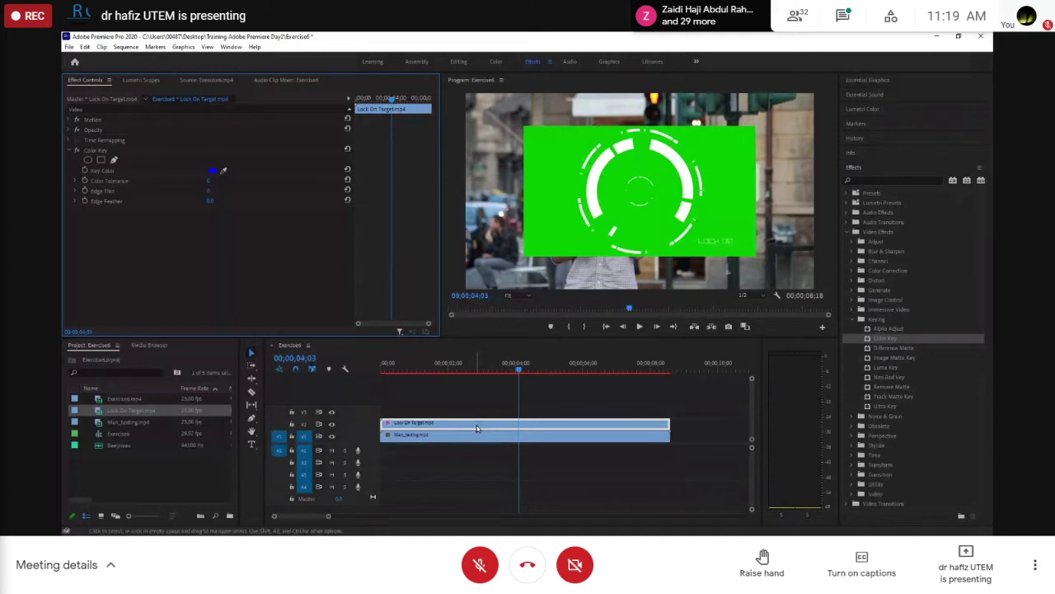
click(69, 150)
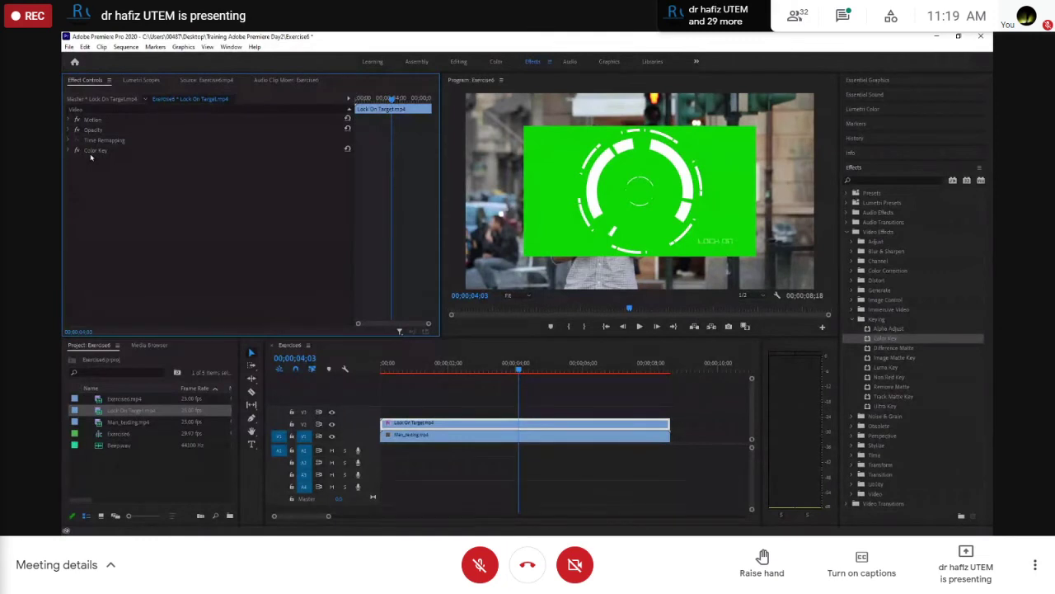
click(69, 151)
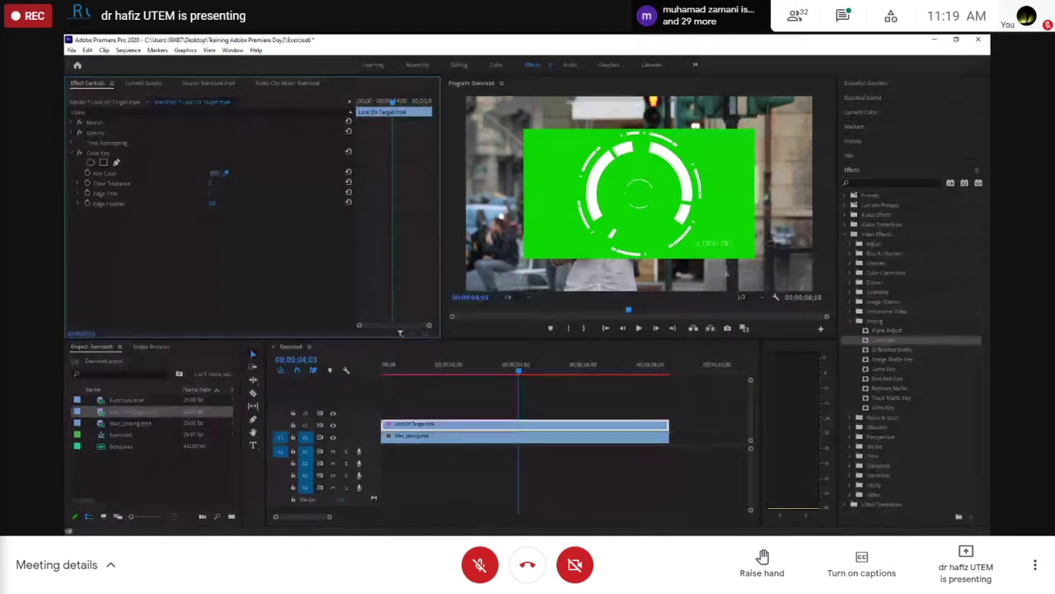
click(225, 173)
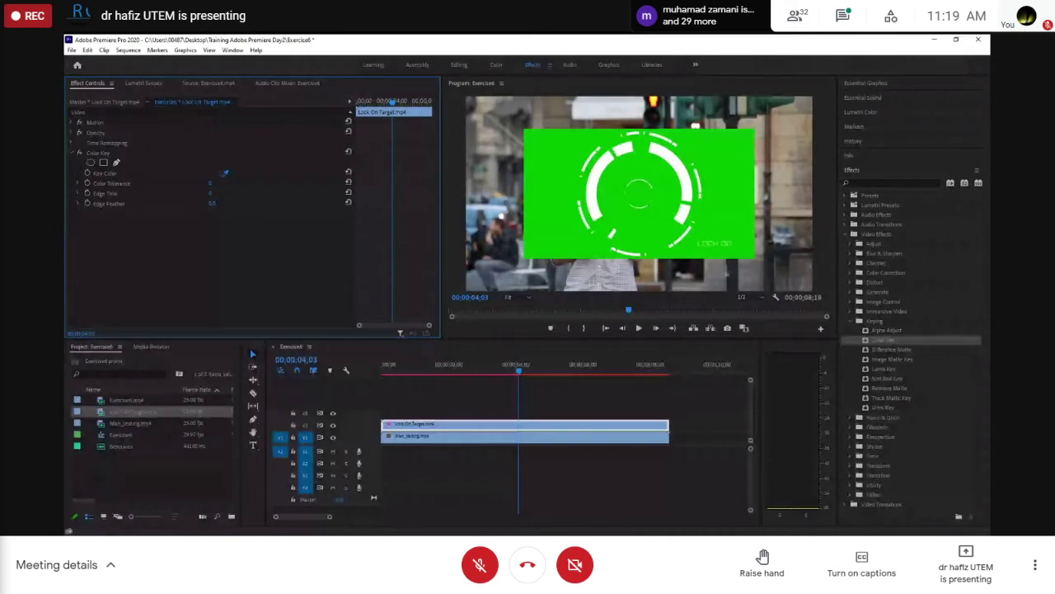
click(547, 165)
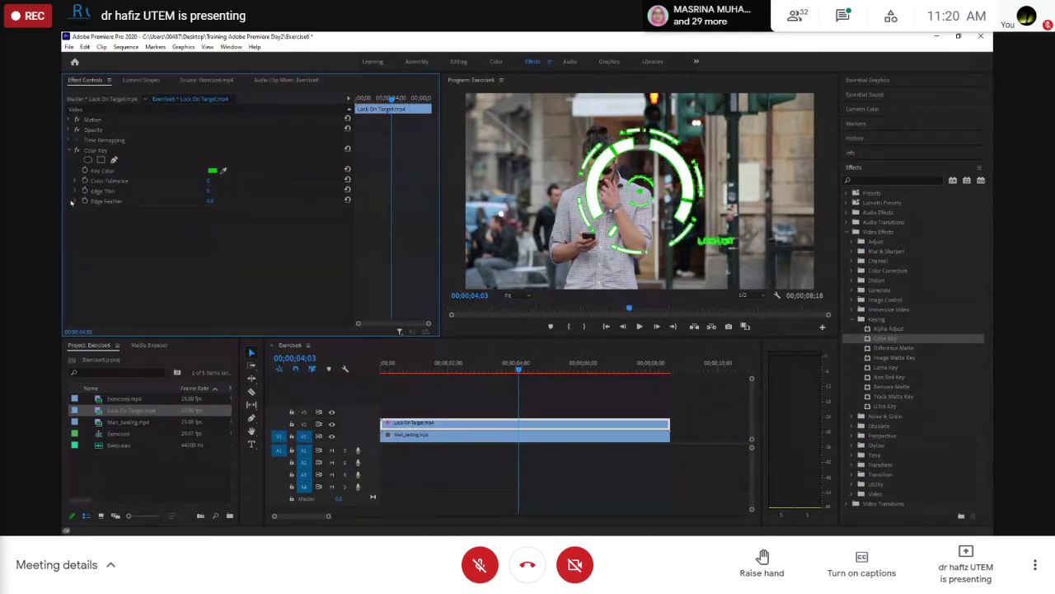
- Adjust the Color Key's Color Tolerance on Lock On Target, settling at 150
click(75, 180)
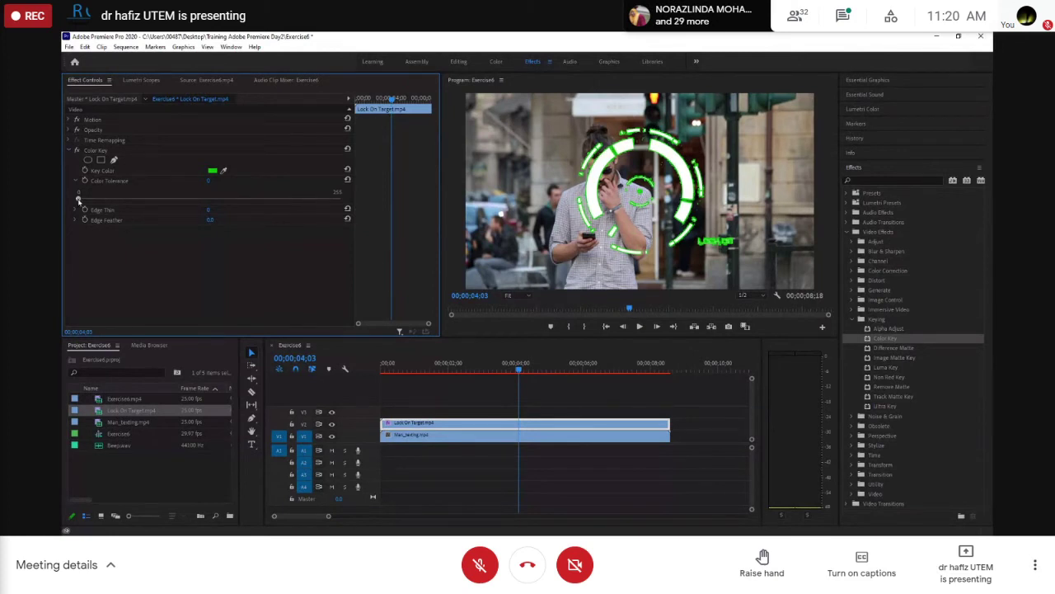
drag(78, 199, 163, 227)
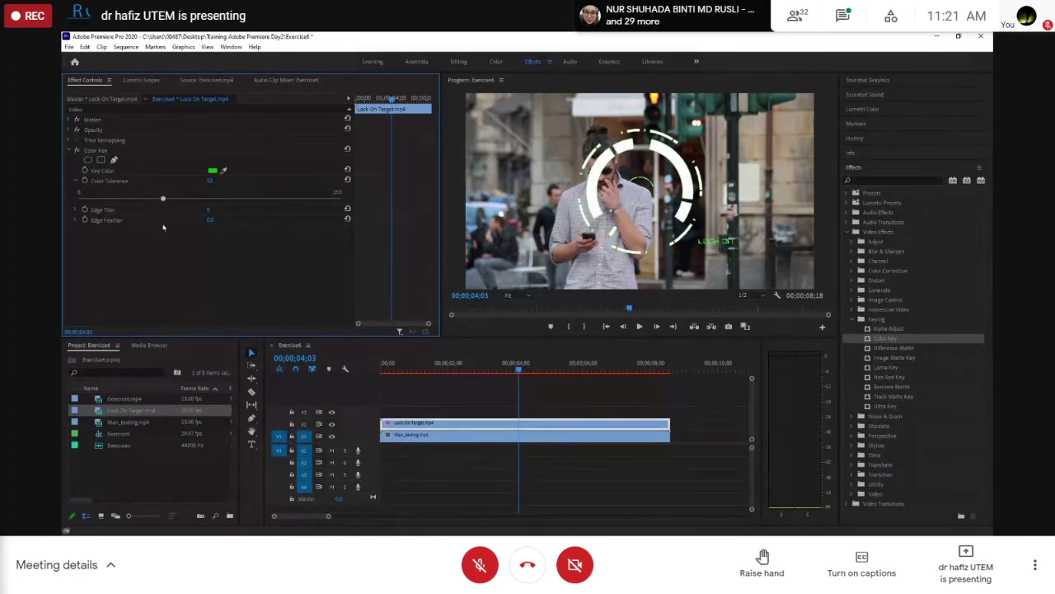
drag(163, 226, 269, 215)
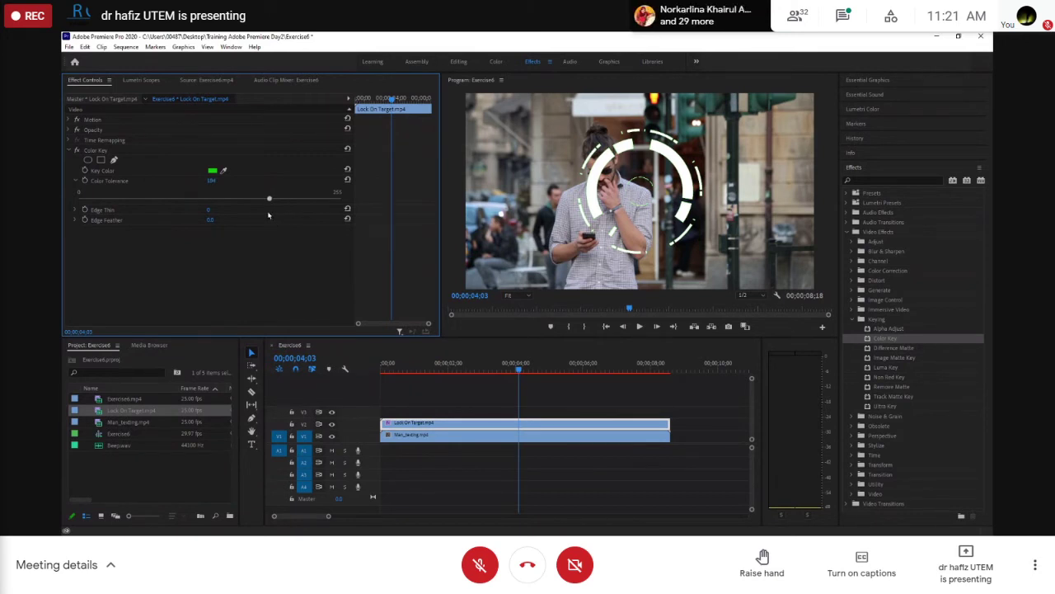
drag(268, 215, 233, 219)
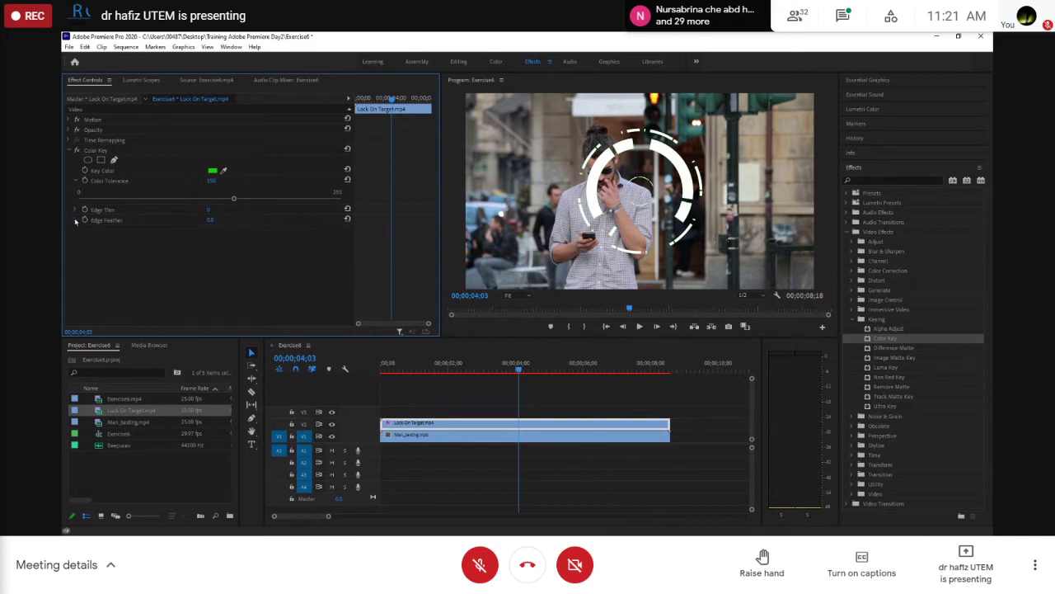
- Try out the Edge Feather and Edge Thin settings of the Color Key effect, leaving both at 0
click(74, 220)
mouse_move(77, 239)
mouse_down()
mouse_move(124, 239)
mouse_move(78, 239)
mouse_up()
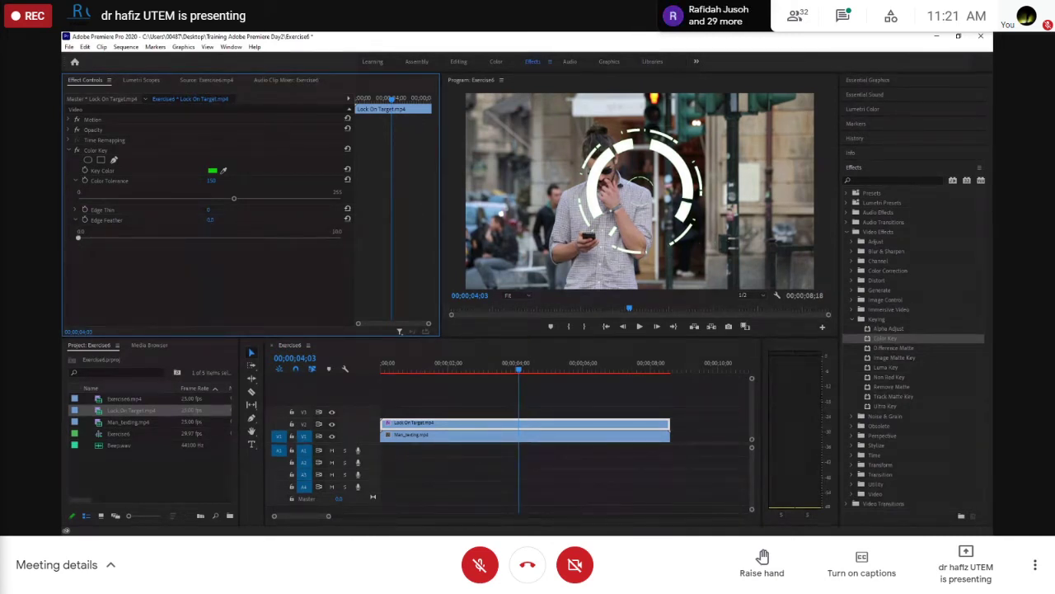
click(76, 211)
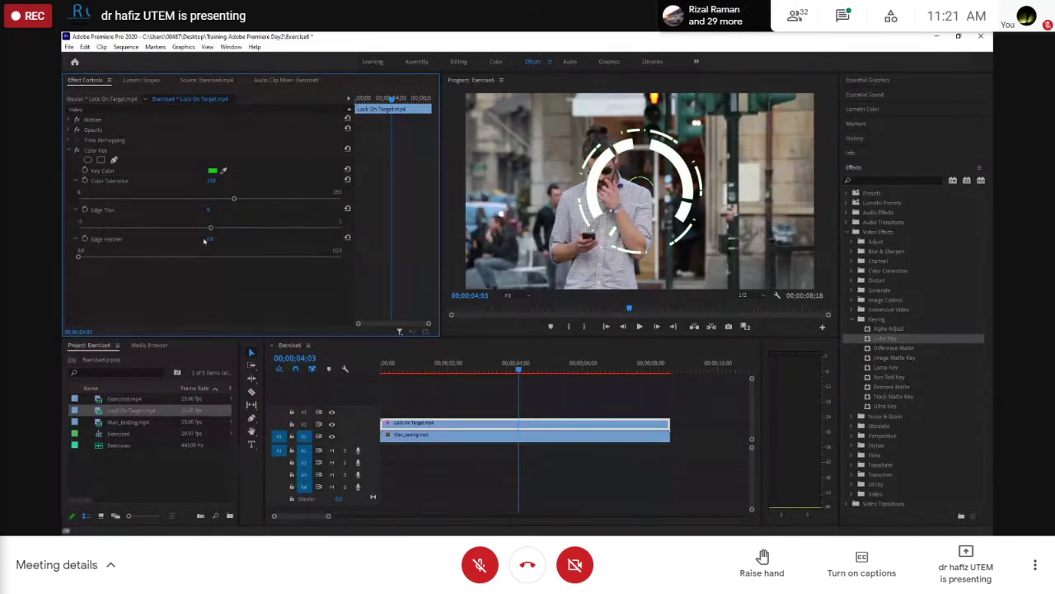
mouse_move(211, 229)
mouse_down()
mouse_move(239, 235)
mouse_move(210, 239)
mouse_up()
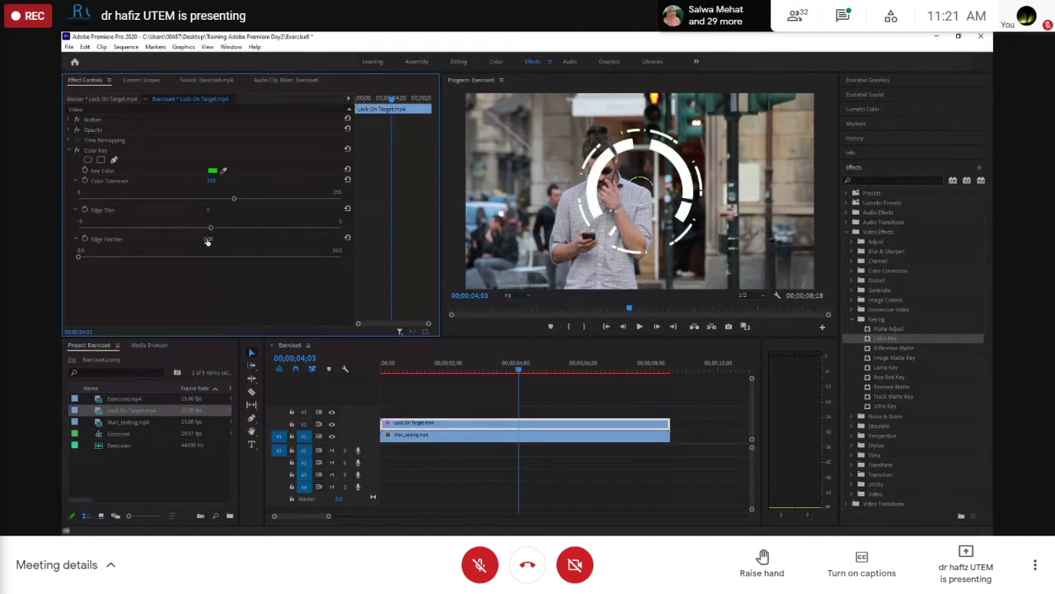
click(75, 210)
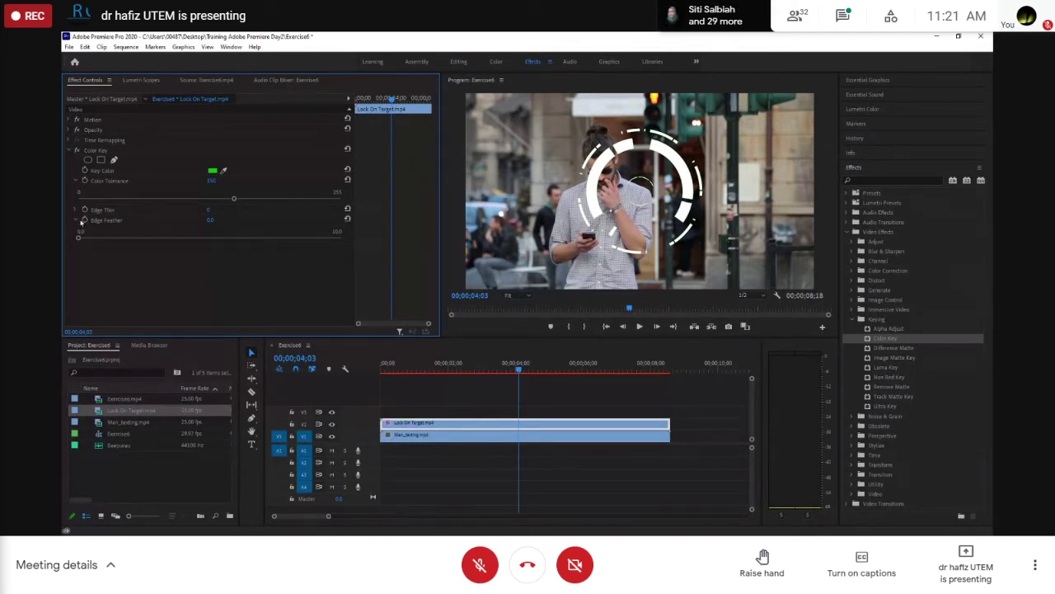
click(77, 220)
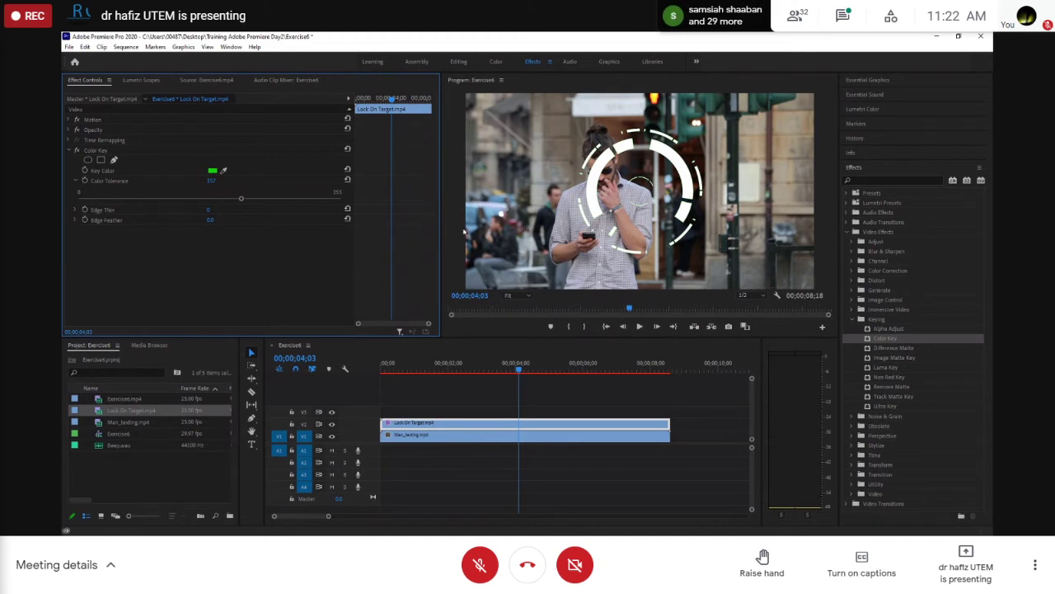
- Undo the Color Key adjustments and the application of the effect to Lock On Target
click(75, 180)
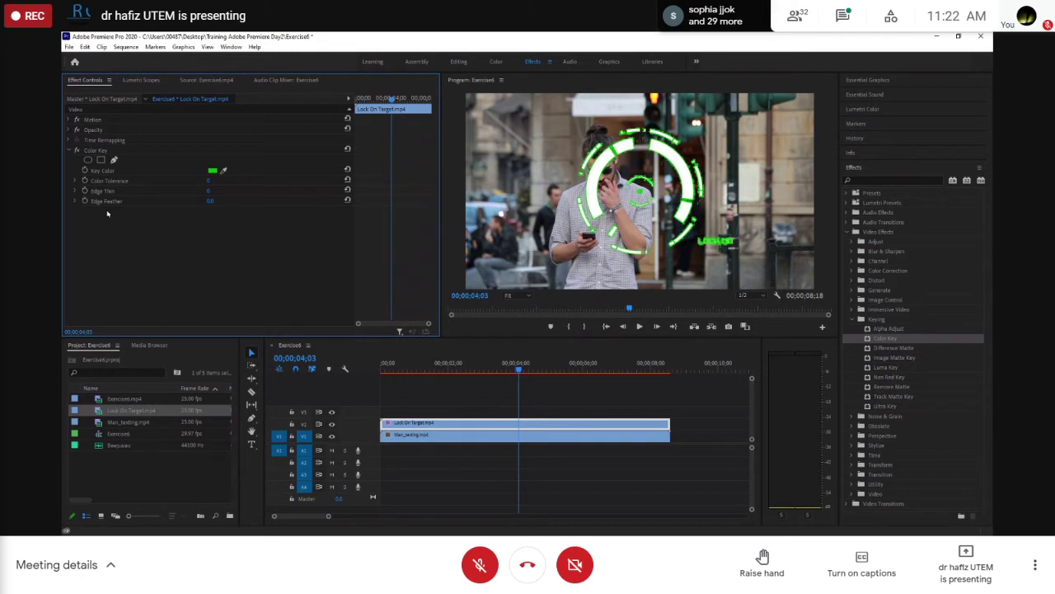
key(ctrl+z)
key(ctrl+z)
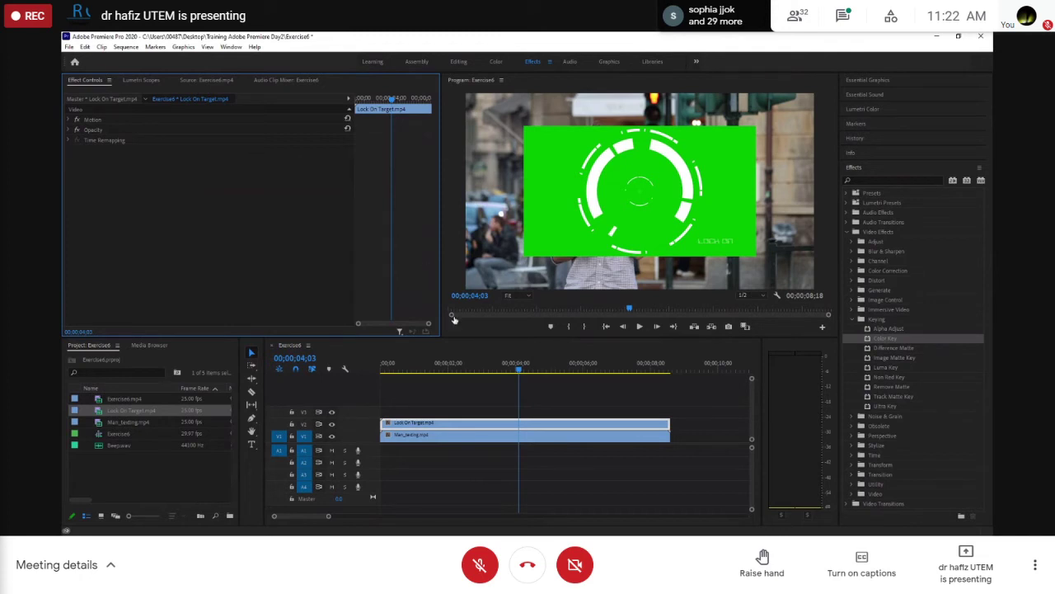
- Play the sequence from the start to review the unkeyed target, stopping at 00;00;04;19
click(518, 368)
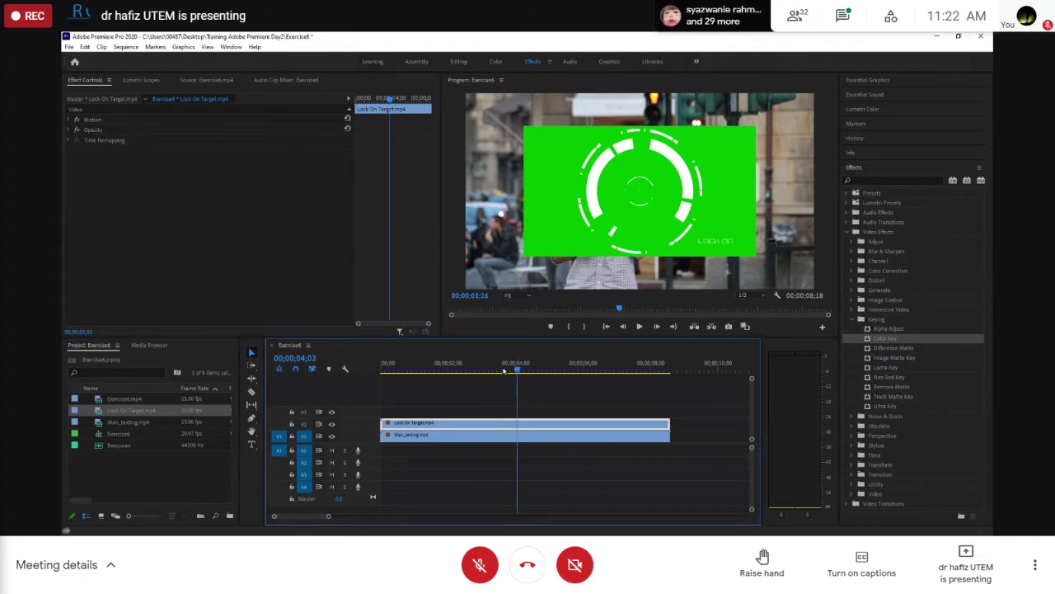
key(Home)
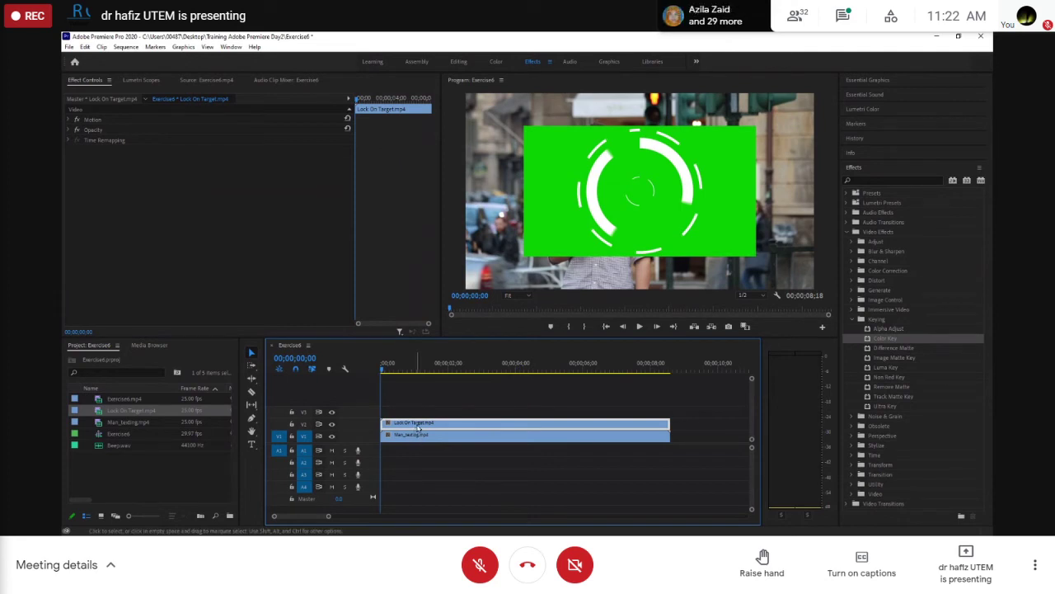
key(space)
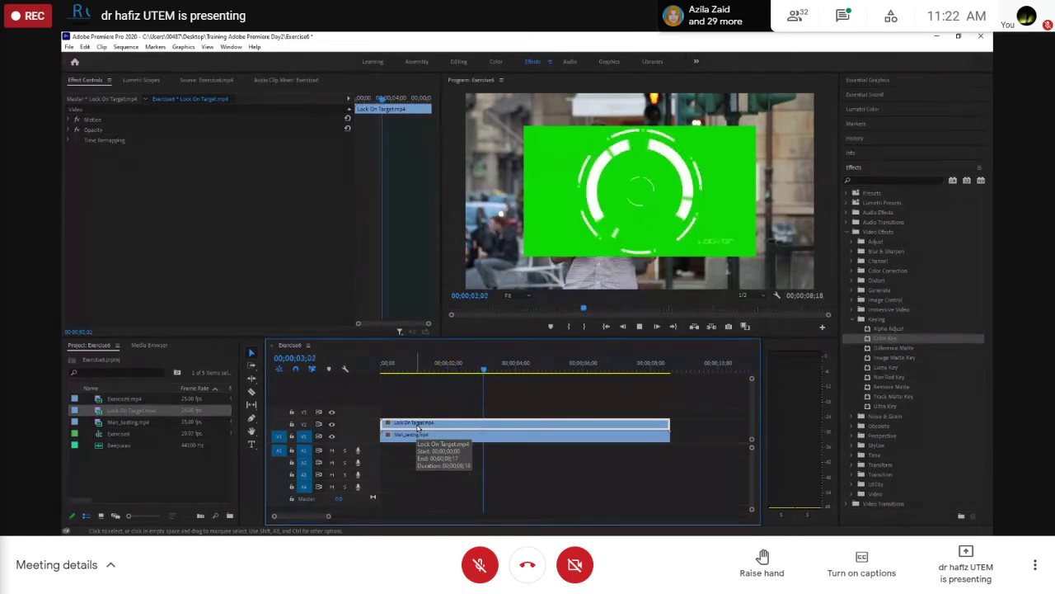
key(space)
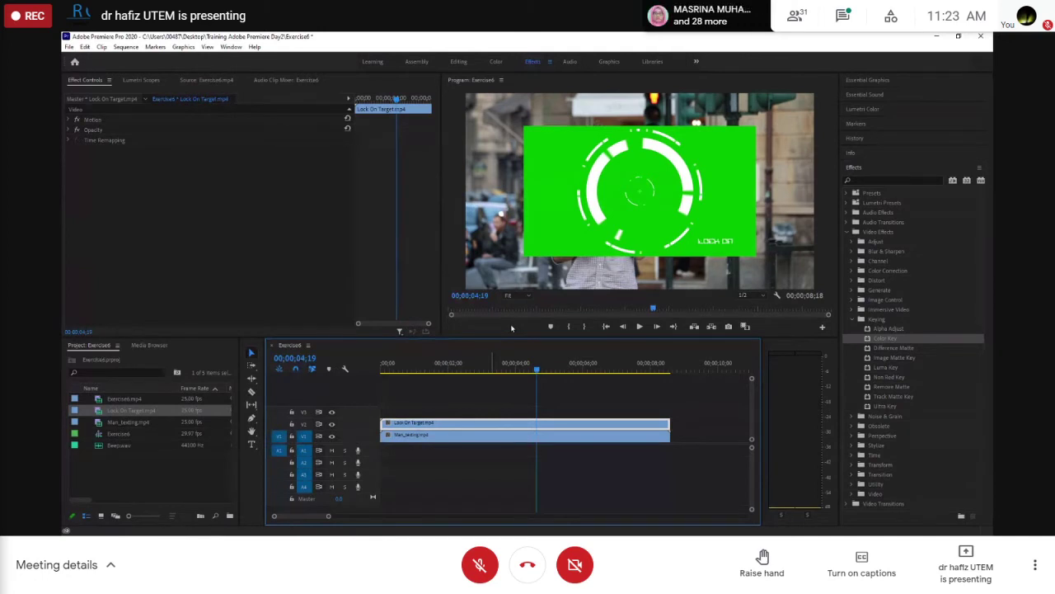
- Search the effects for "color key" and apply Color Key to the Lock On Target clip on V2
click(866, 168)
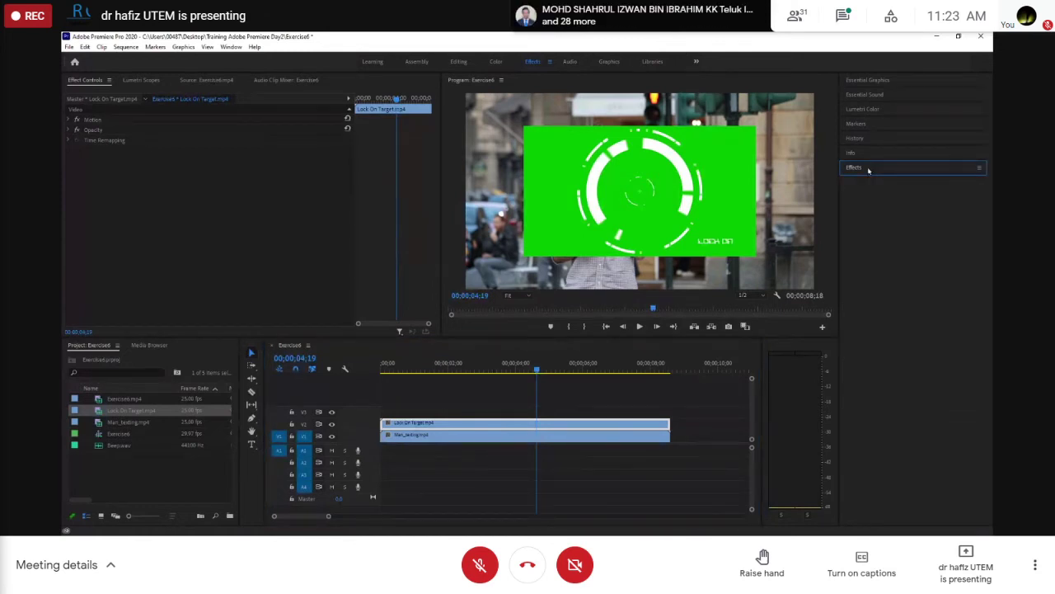
click(887, 169)
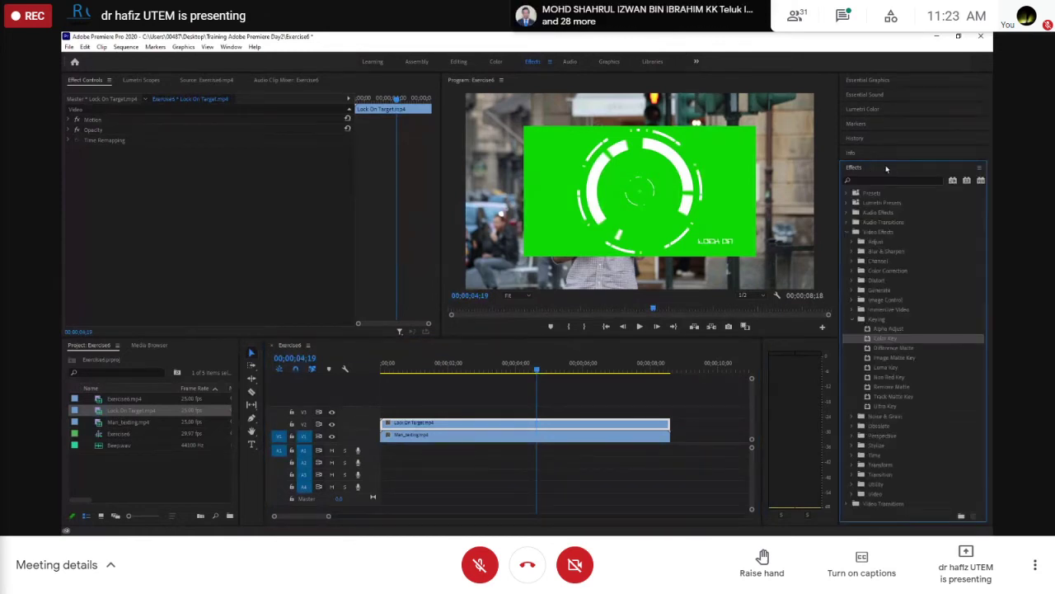
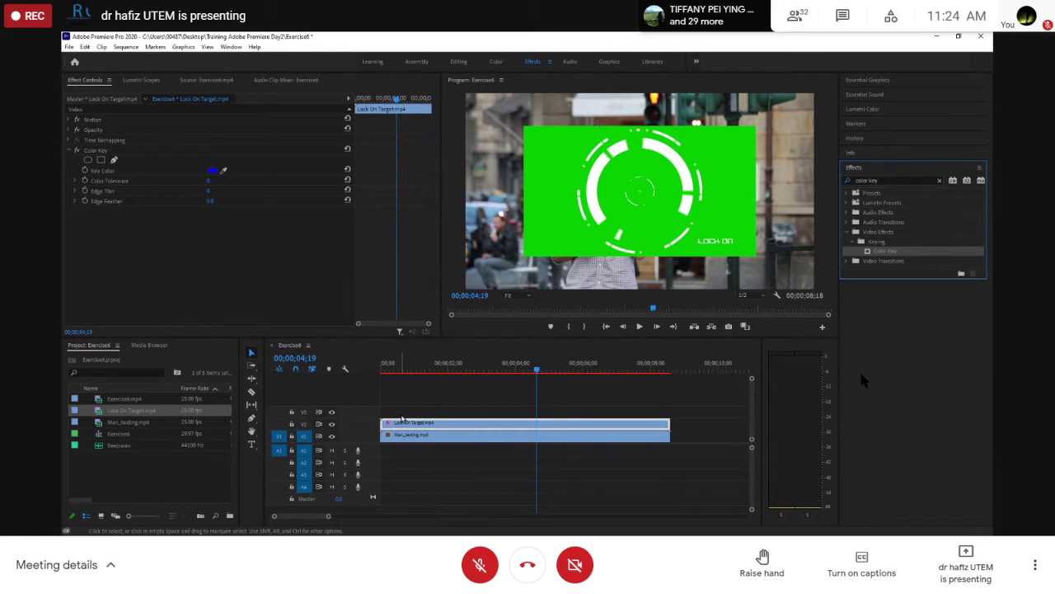
- Key out the green background of Lock On Target by sampling it as Key Color and setting Color Tolerance to 162
click(407, 425)
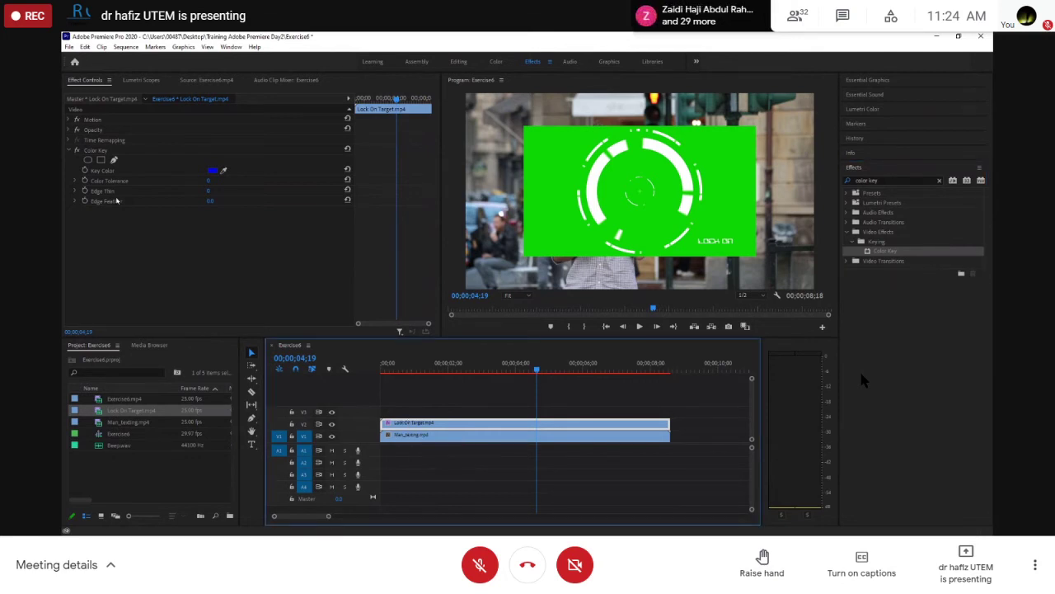
click(69, 150)
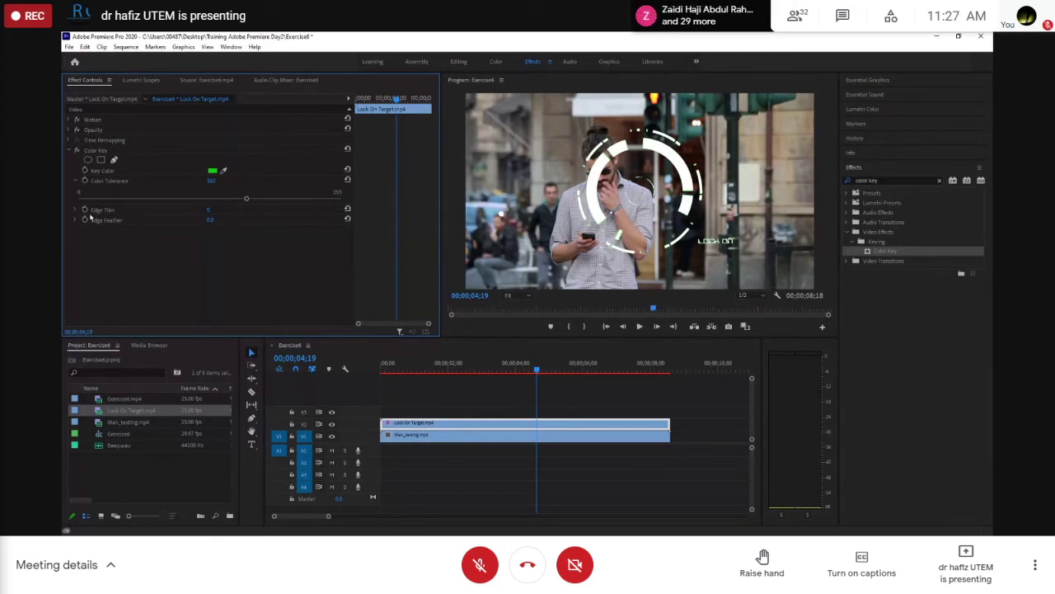
click(70, 150)
- Play the whole sequence from the start to review the keyed target over the man
drag(536, 368, 334, 365)
key(space)
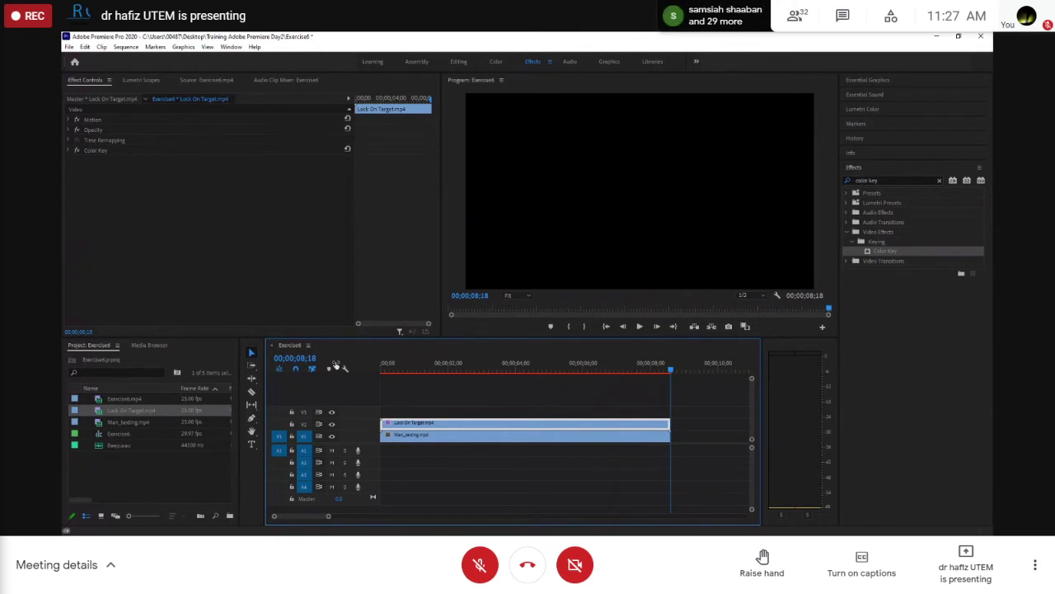
- Play the sequence from the start to 00;00;01;25 and reselect the Lock On Target clip on V2
key(space)
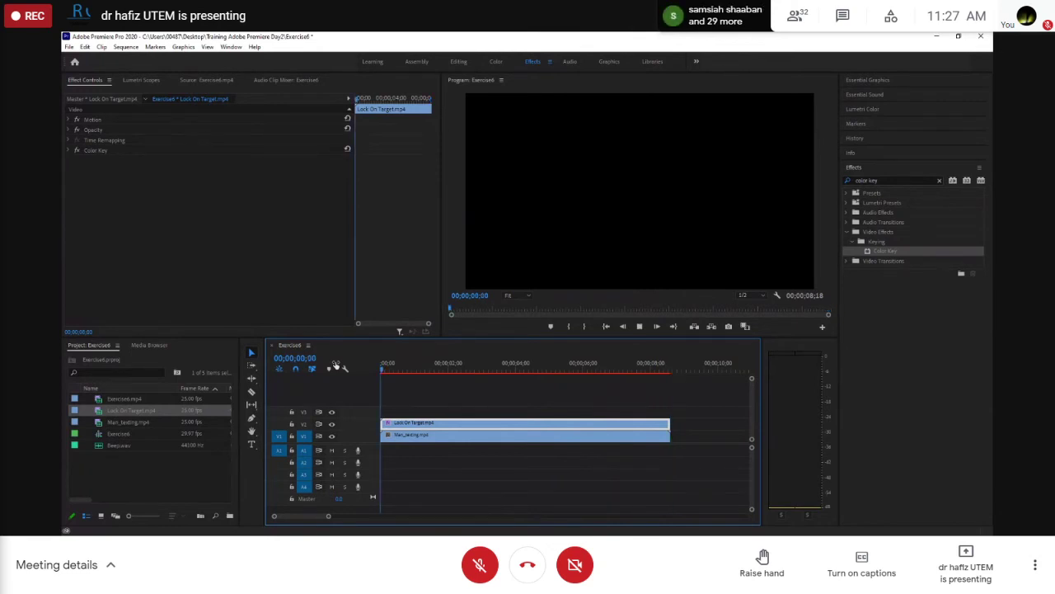
key(space)
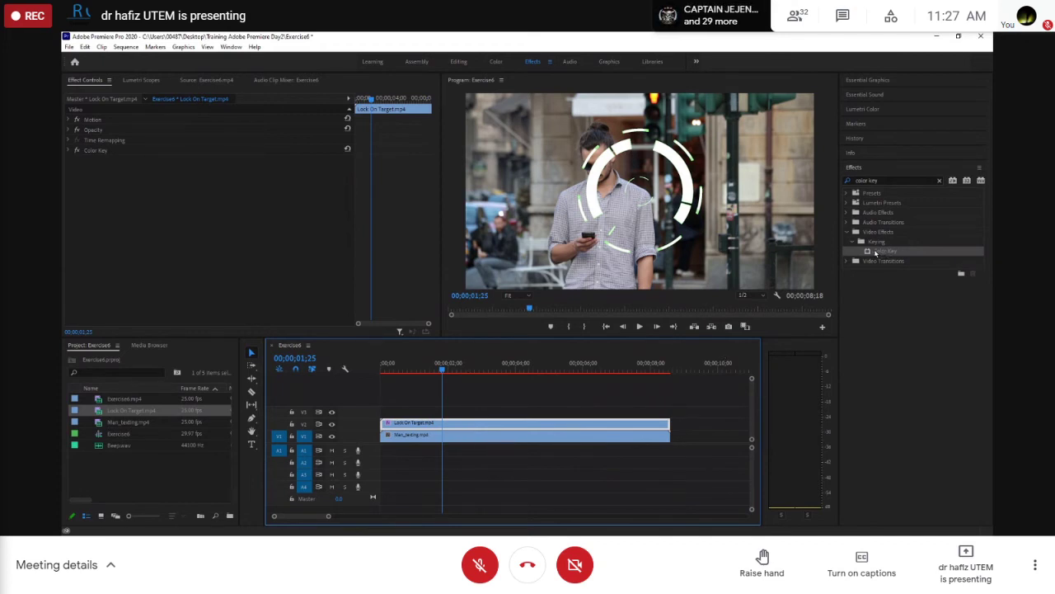
click(508, 441)
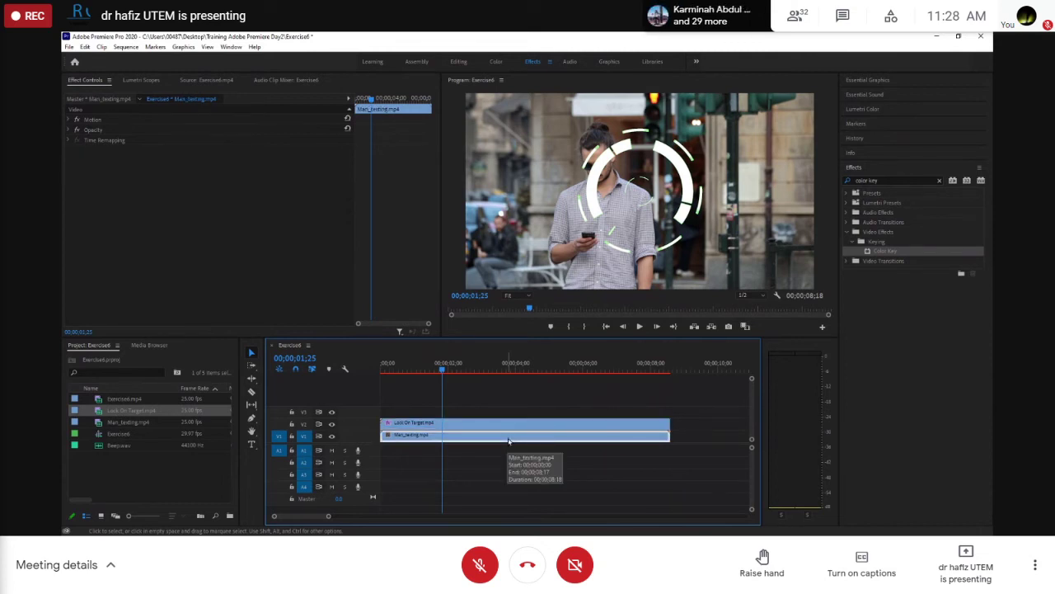
click(505, 424)
click(506, 426)
click(507, 437)
click(509, 427)
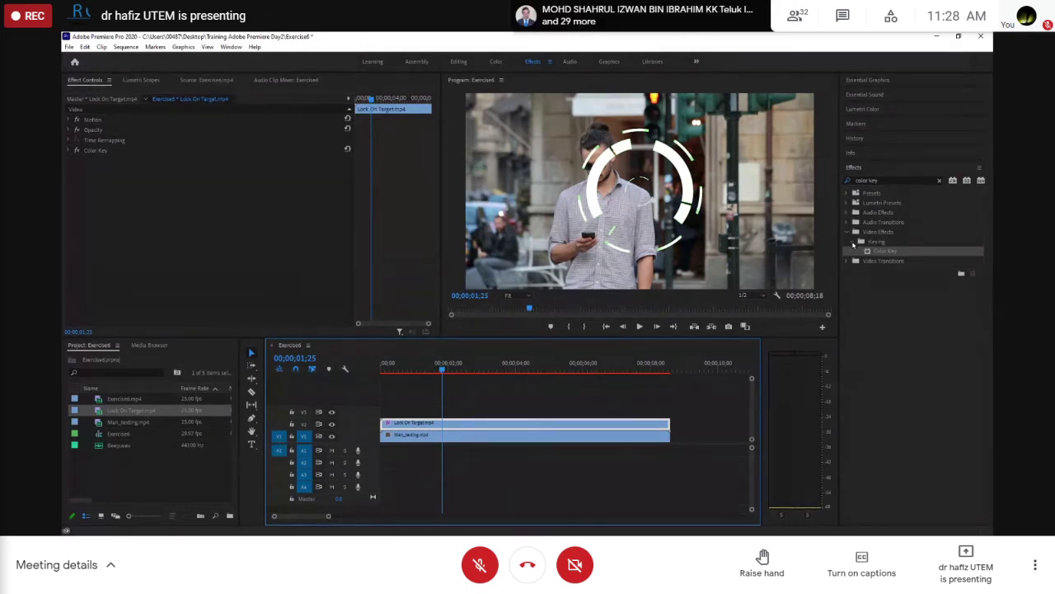
- Collapse the Keying folder in the effects list
click(854, 242)
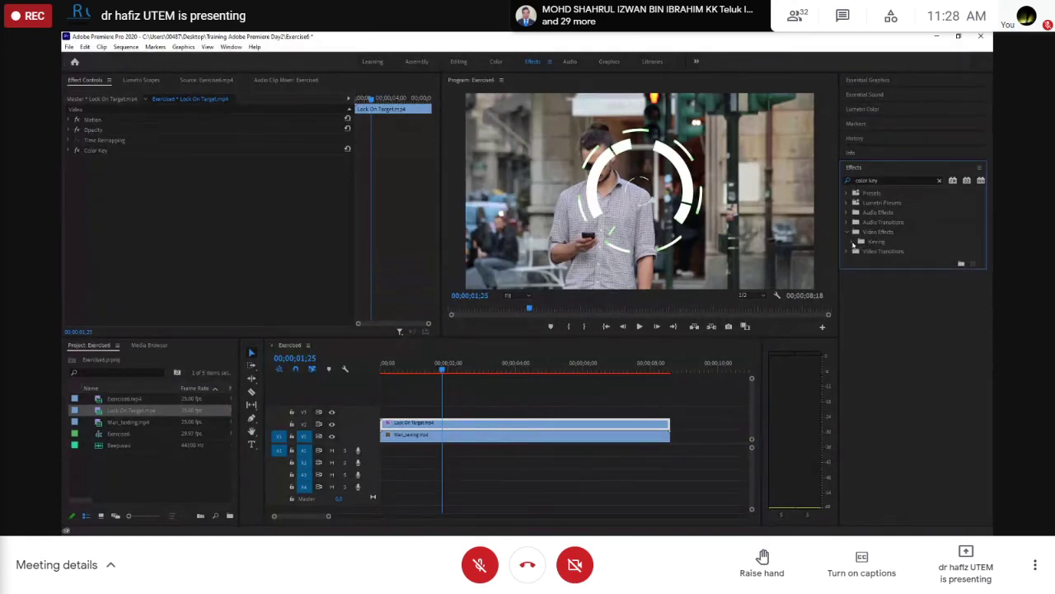
click(855, 242)
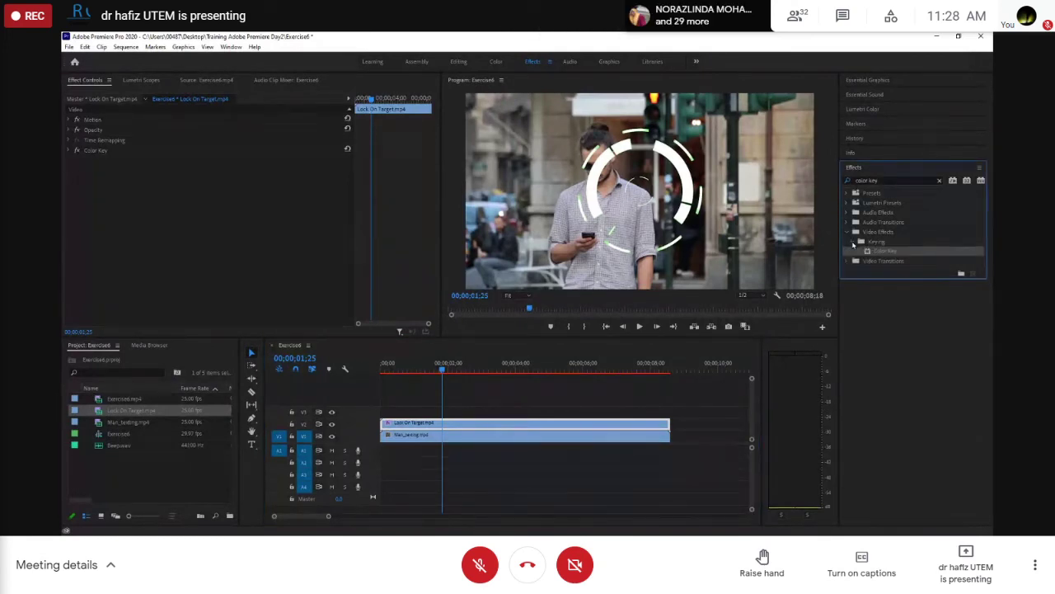
click(855, 242)
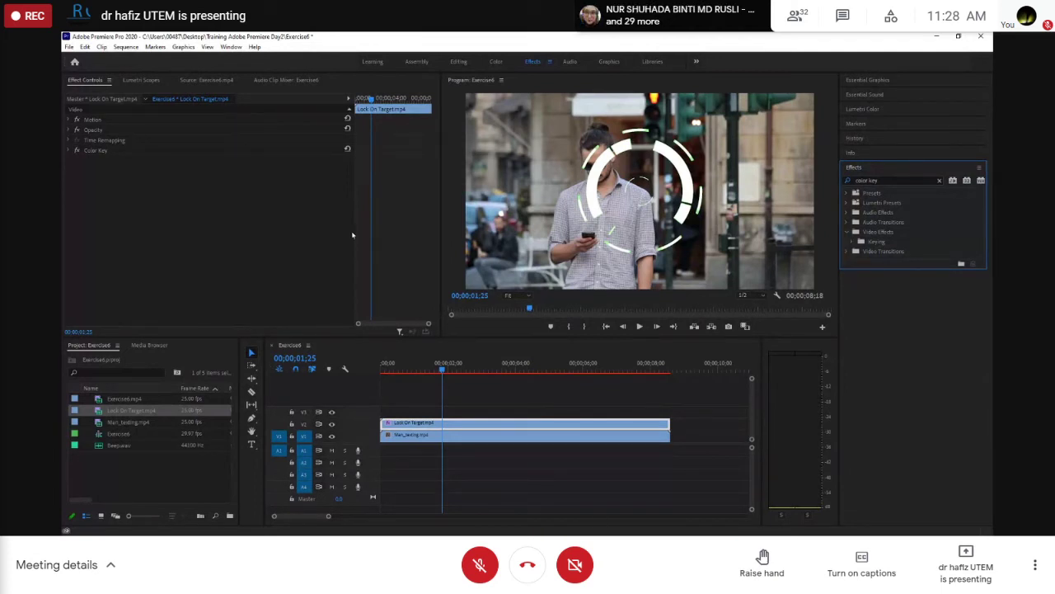
- Return to the sequence start and replay the keyed target, stopping at 00;00;04;09
drag(416, 368, 375, 373)
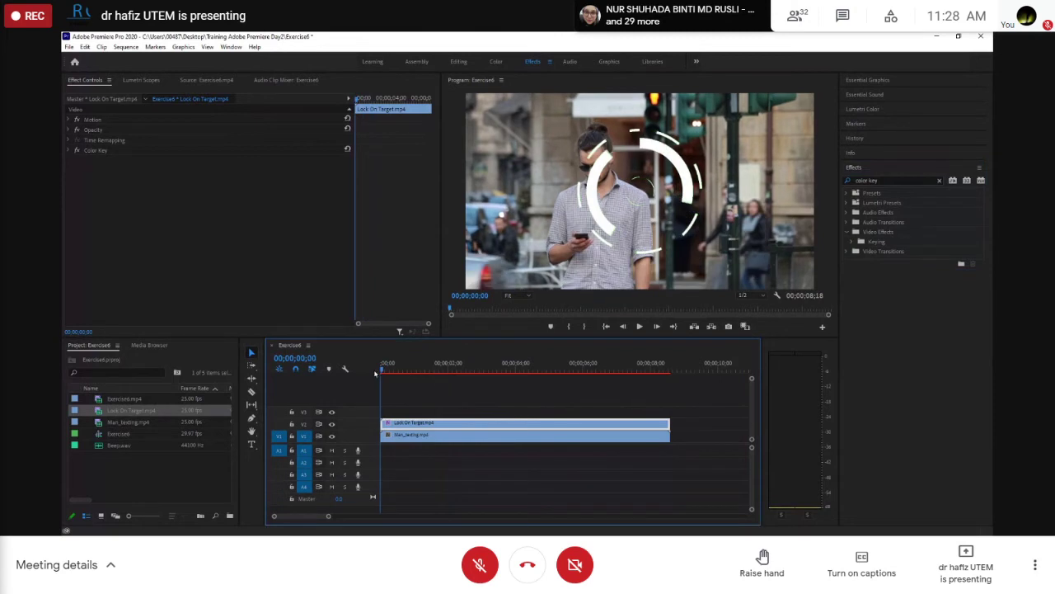
key(space)
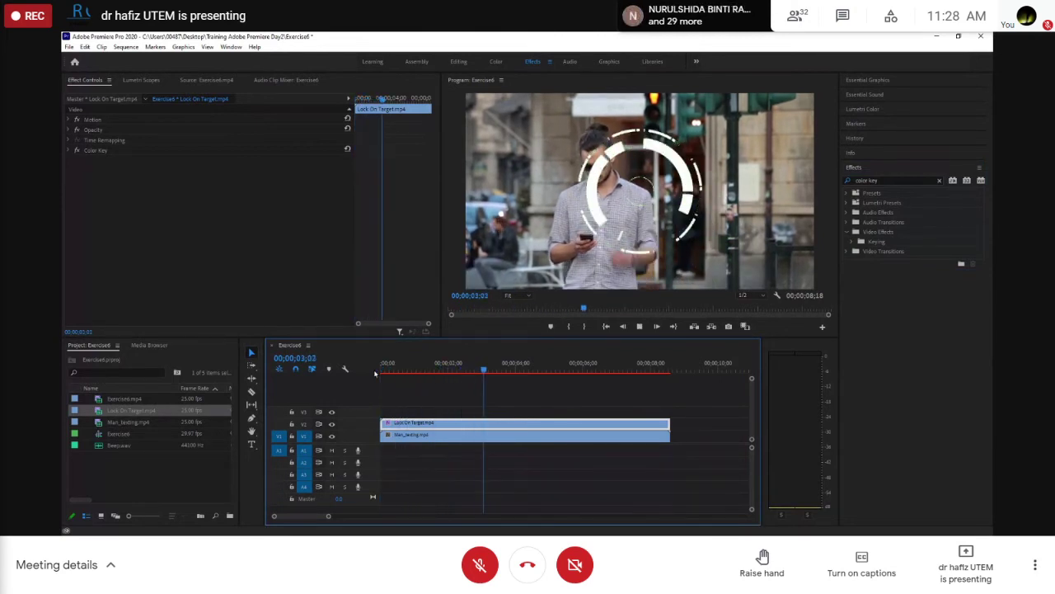
key(space)
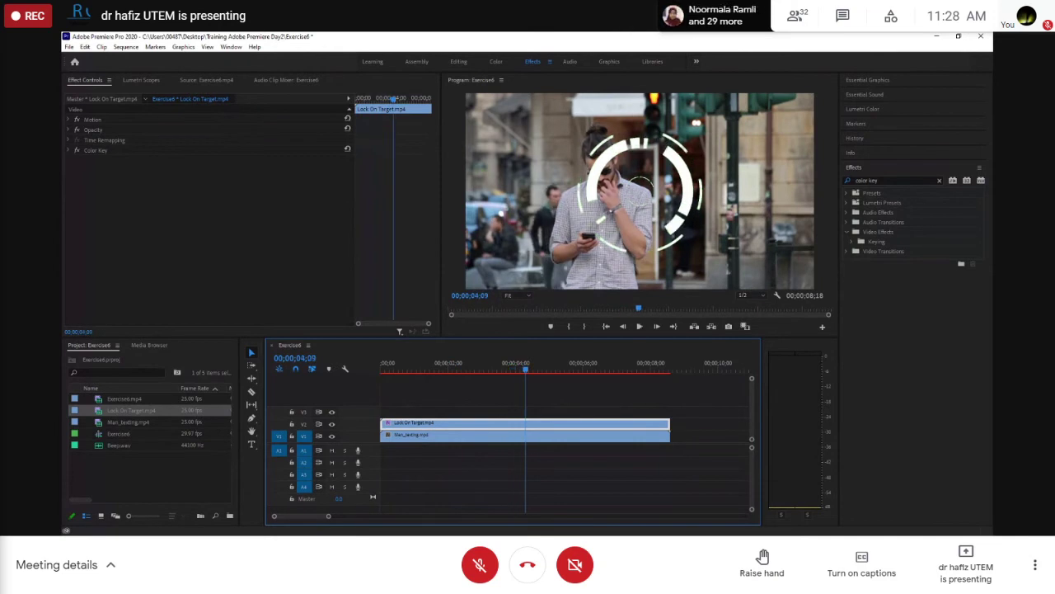
- Open the Man_texting source clip, and play the finished Exercise6.mp4 example for reference
double_click(99, 425)
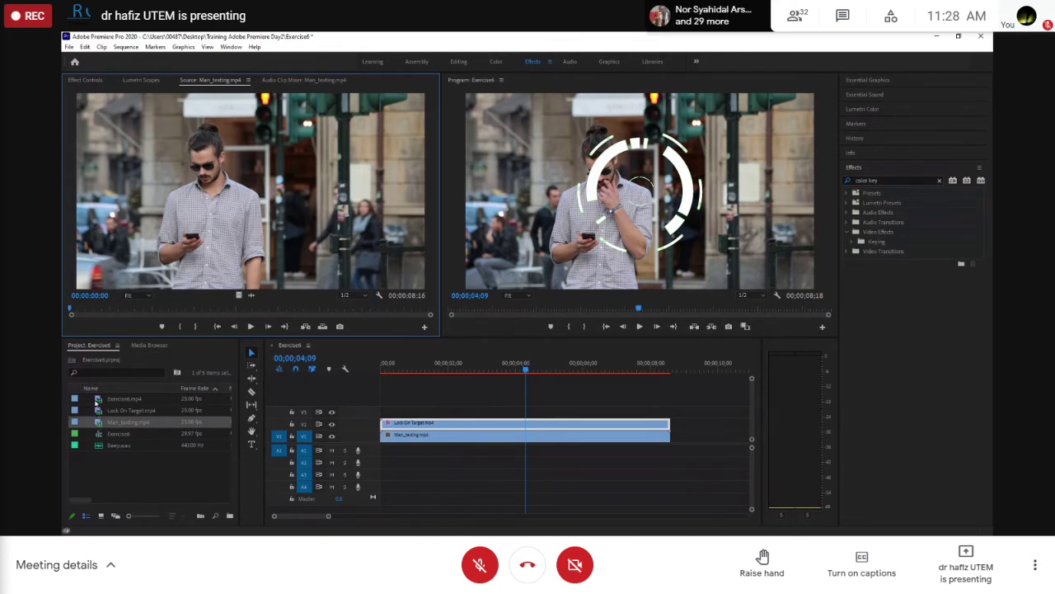
double_click(98, 399)
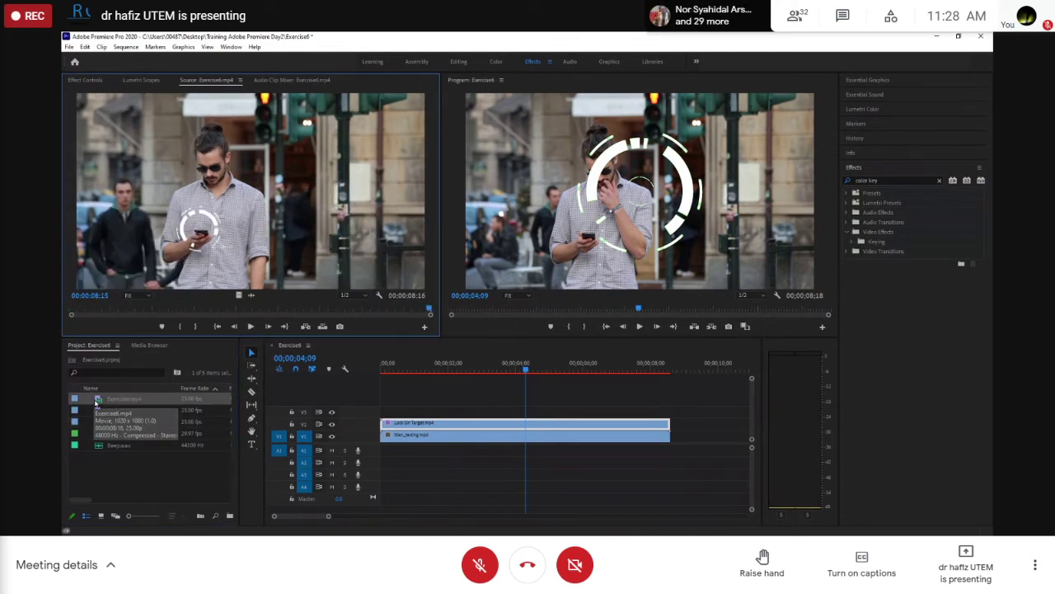
key(space)
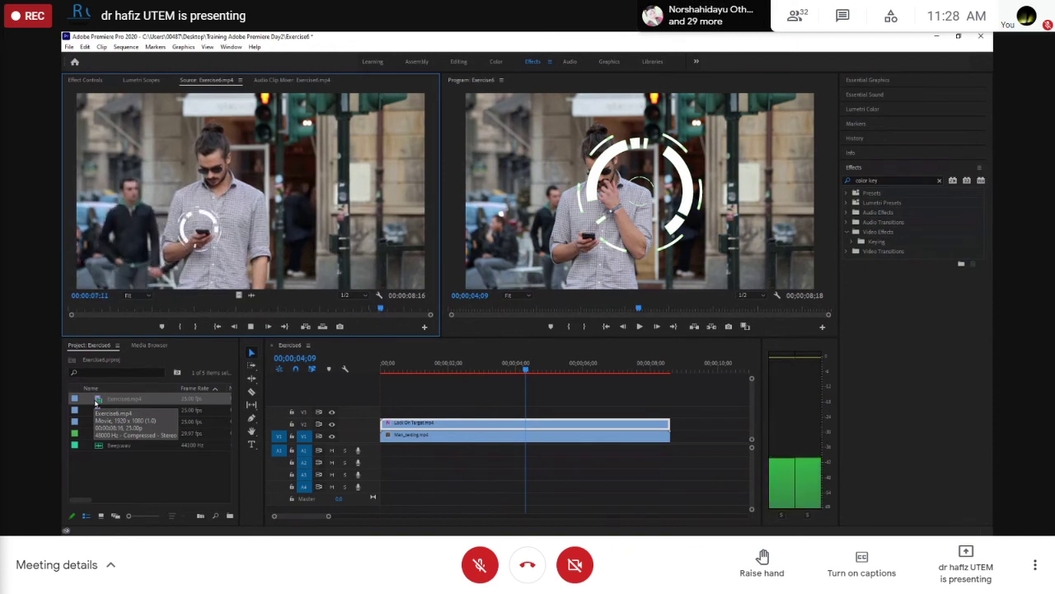
key(space)
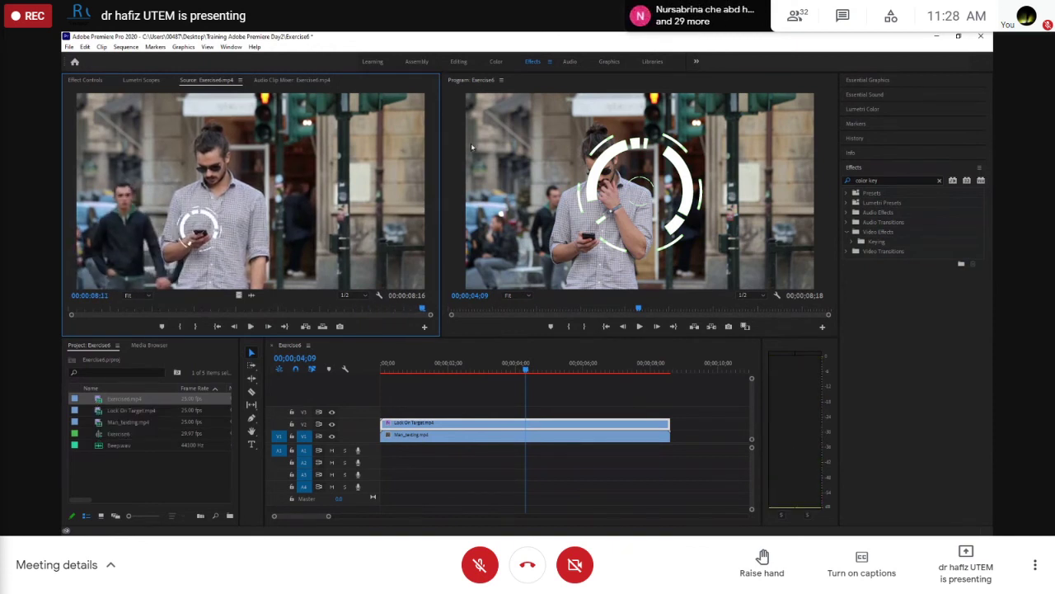
- Play the Exercise6 sequence from the start to 00;00;08;05 to compare it with the reference video
drag(525, 369, 365, 389)
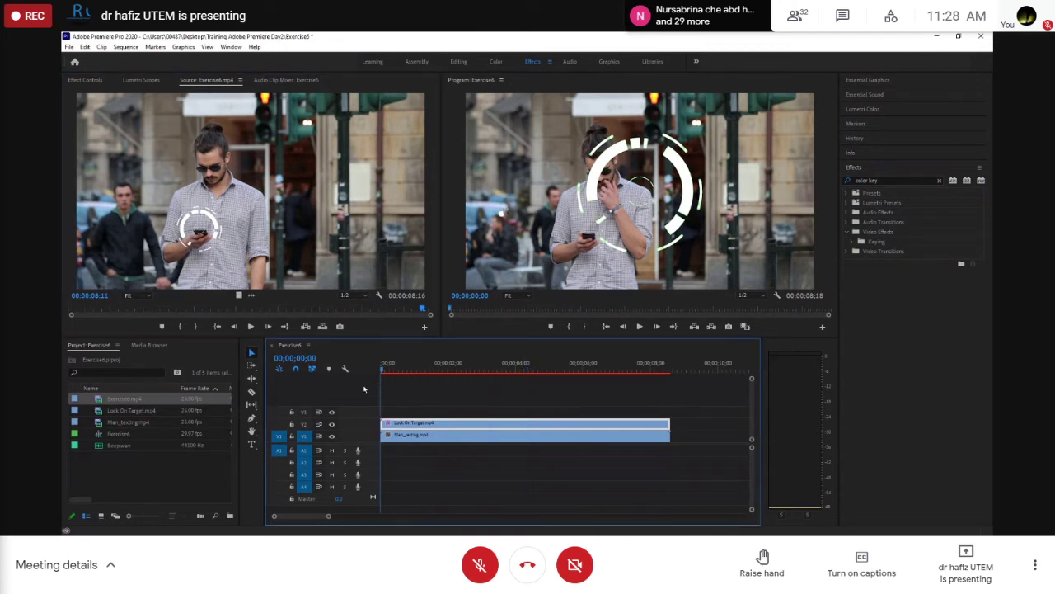
key(space)
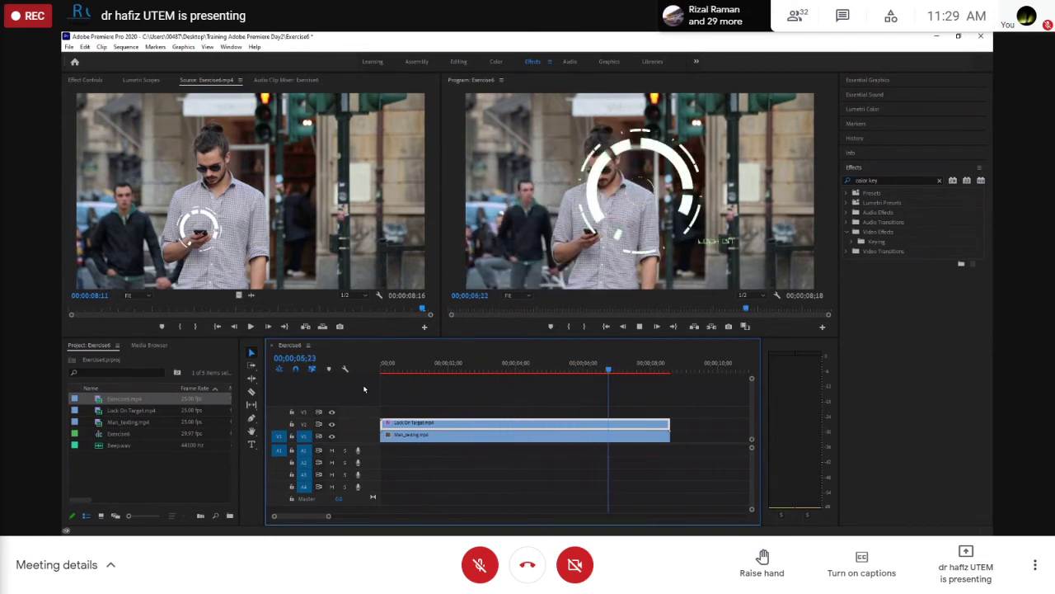
key(space)
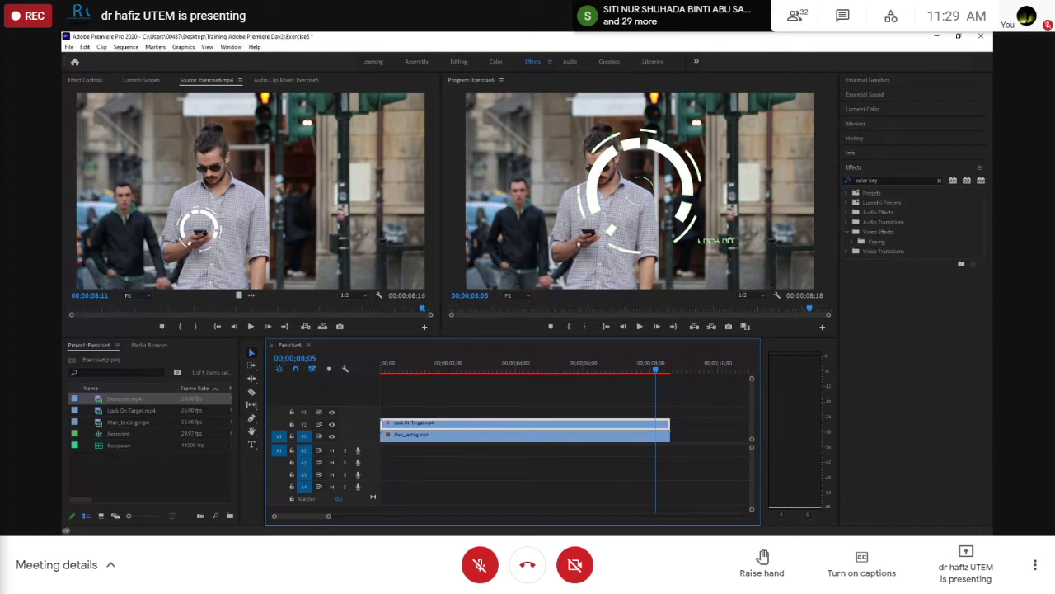
- Add the Beep sound to audio track A1 and shift it to start at 00;00;00;06
click(98, 446)
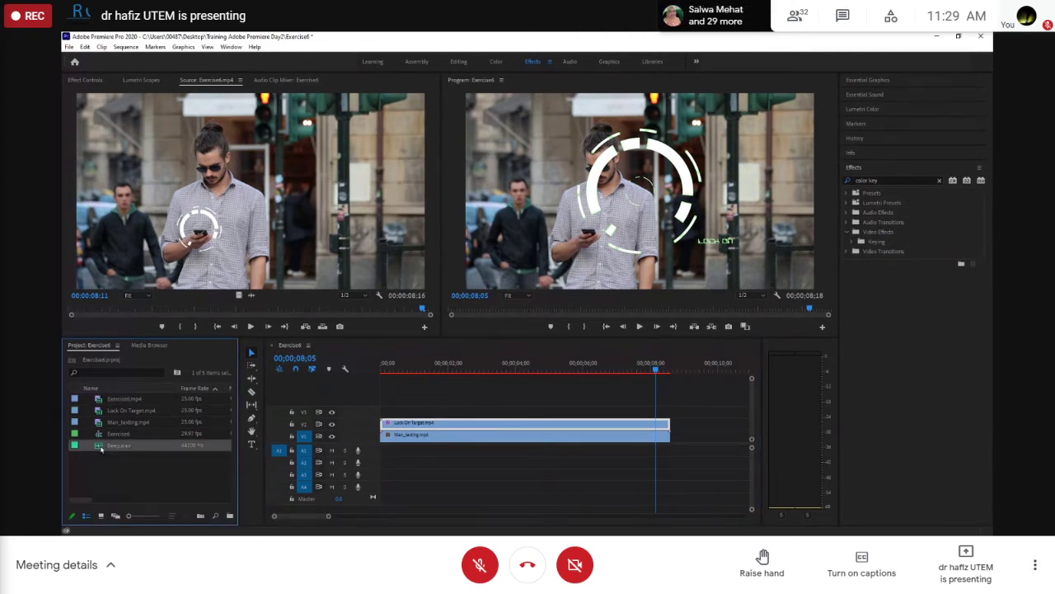
drag(101, 448, 387, 459)
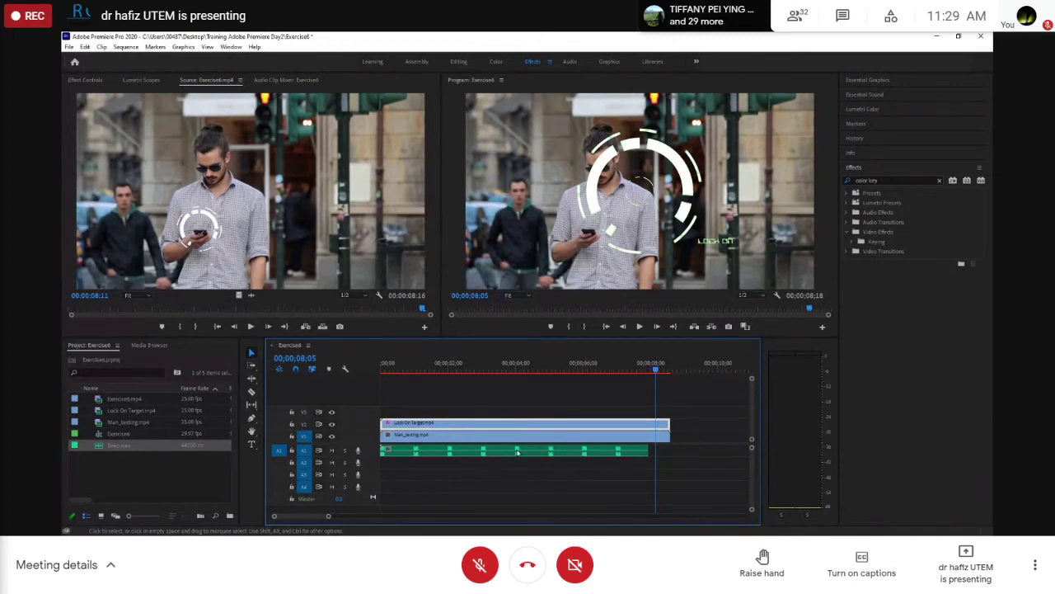
drag(506, 453, 516, 452)
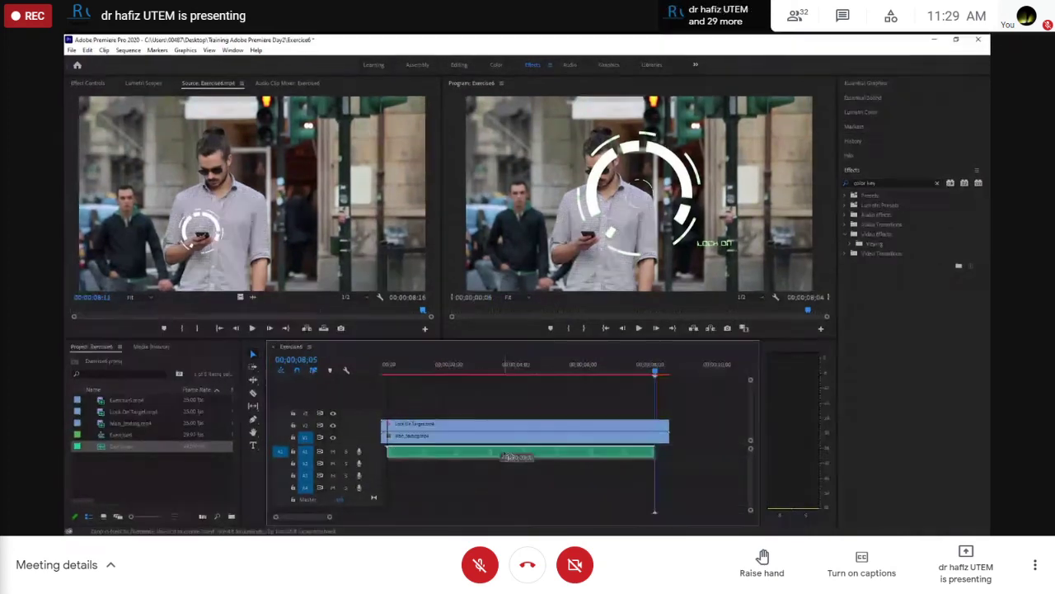
drag(506, 453, 514, 452)
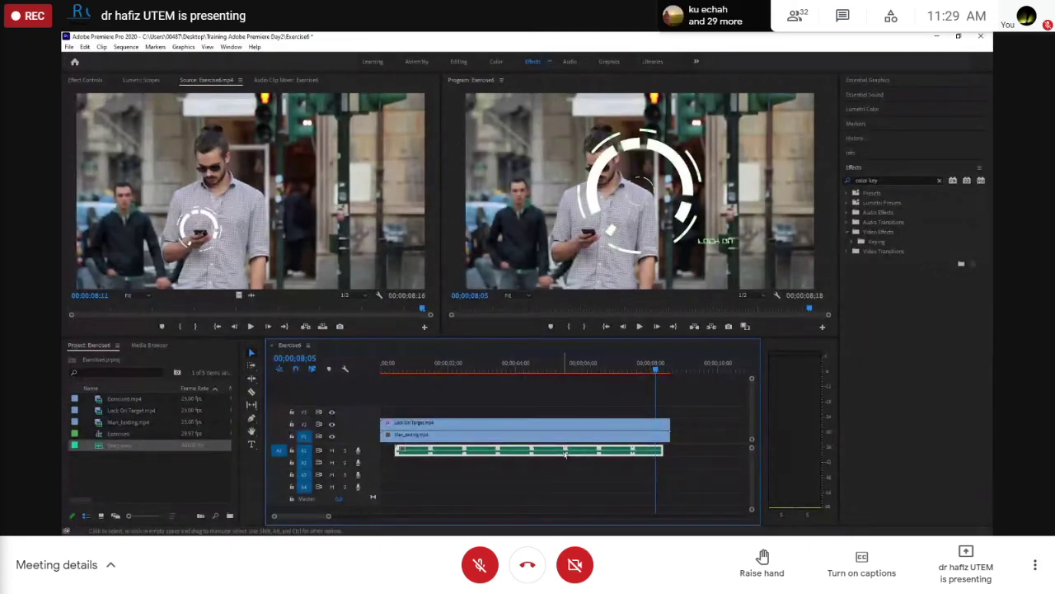
drag(564, 453, 557, 453)
- Play the sequence from the start with the Beep sound, and return the playhead to 00;00;00;00
drag(663, 370, 355, 369)
key(space)
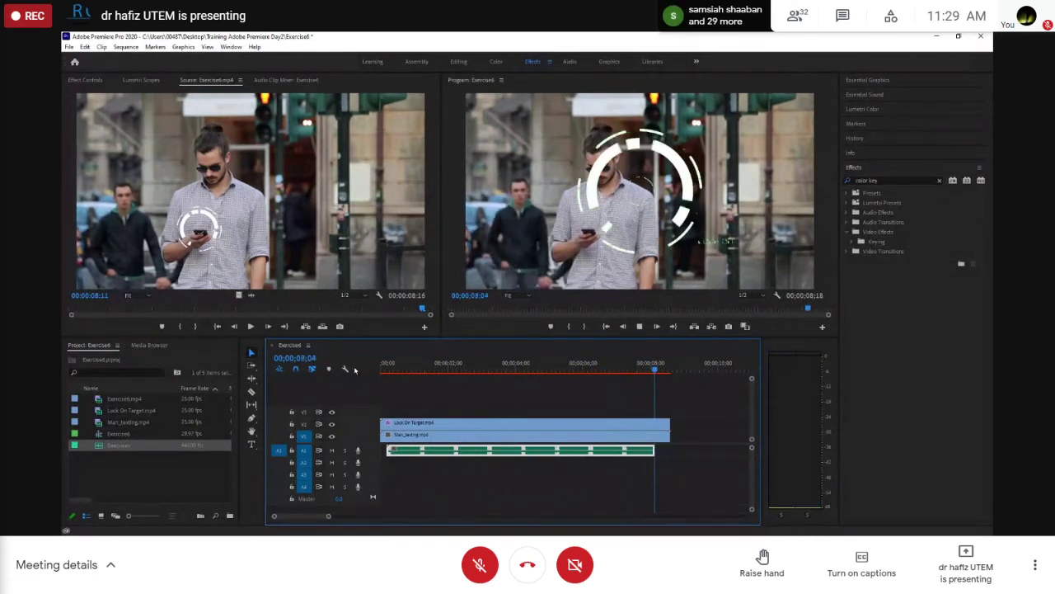
key(space)
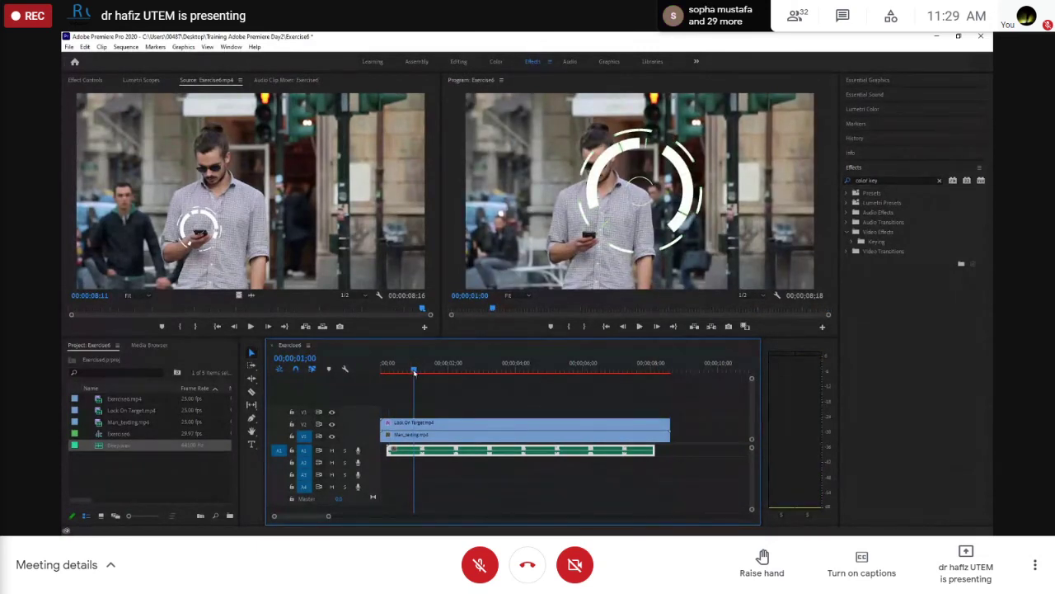
drag(412, 373, 379, 371)
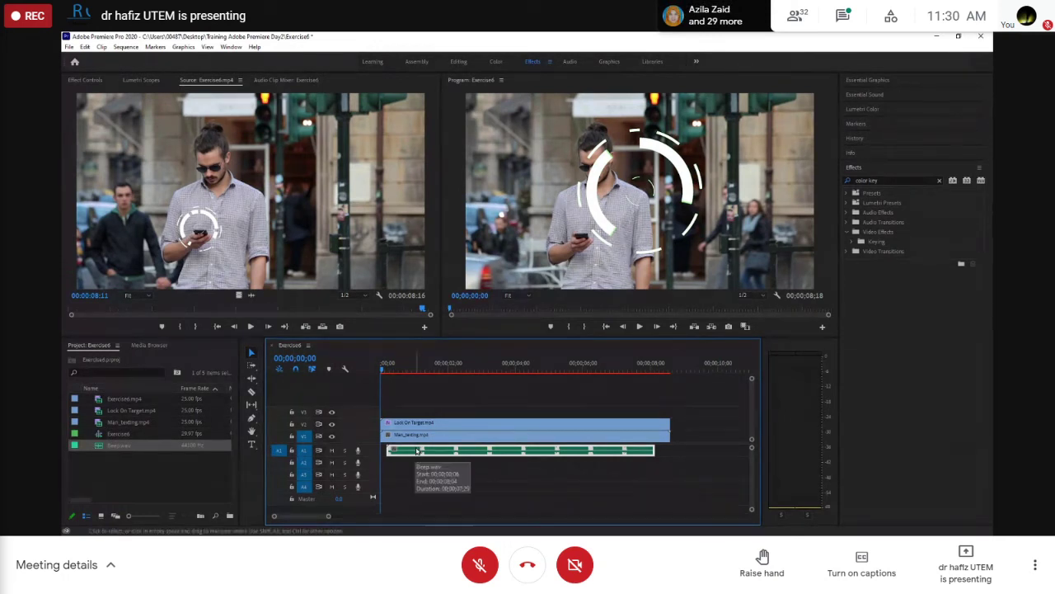
click(197, 444)
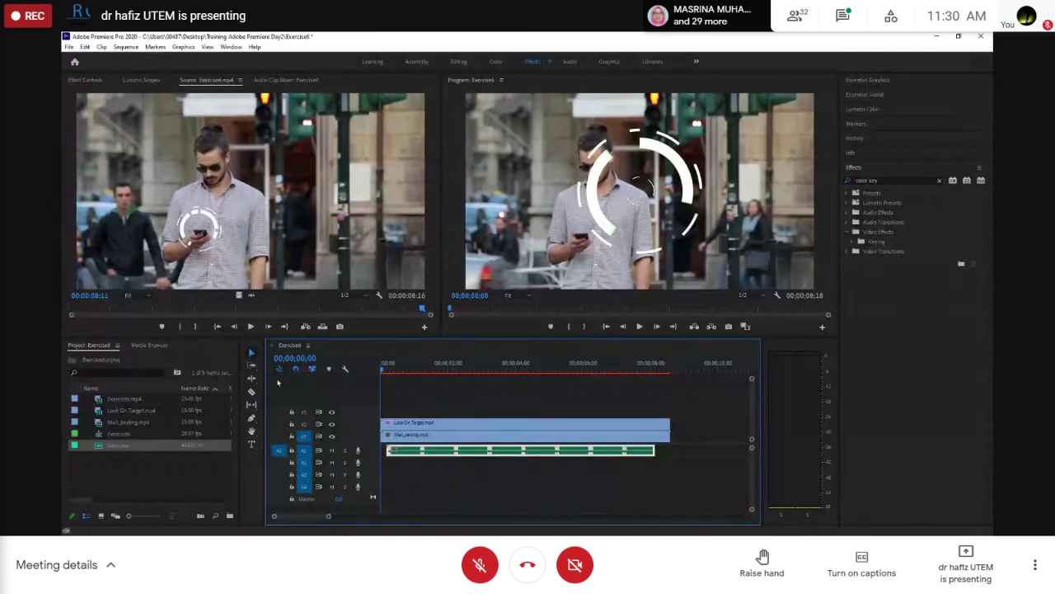
- Turn on Position and Scale keyframing for the Lock On Target clip at 00;00;00;00
click(474, 425)
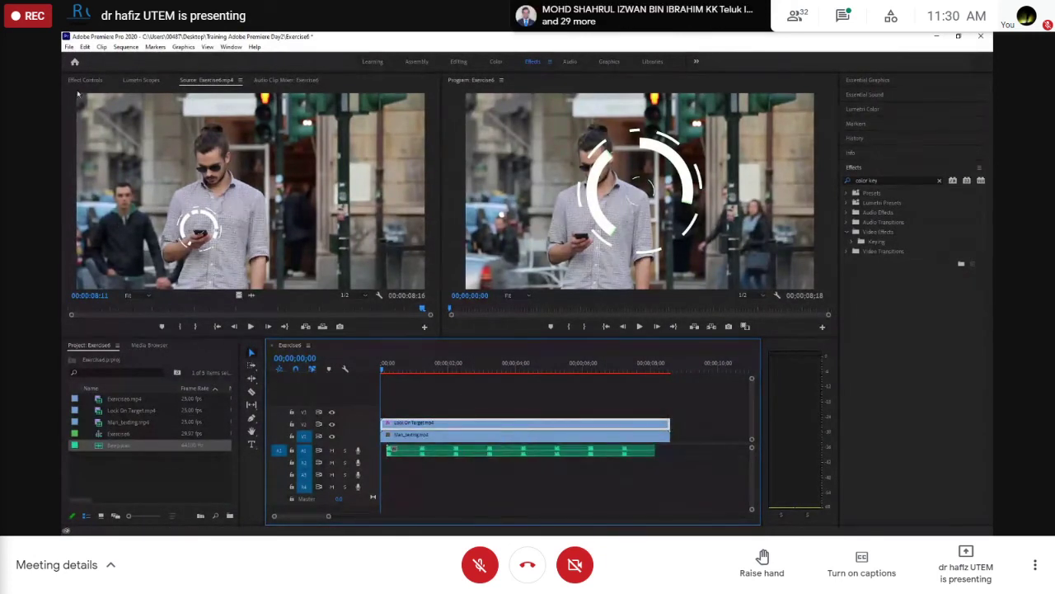
click(75, 80)
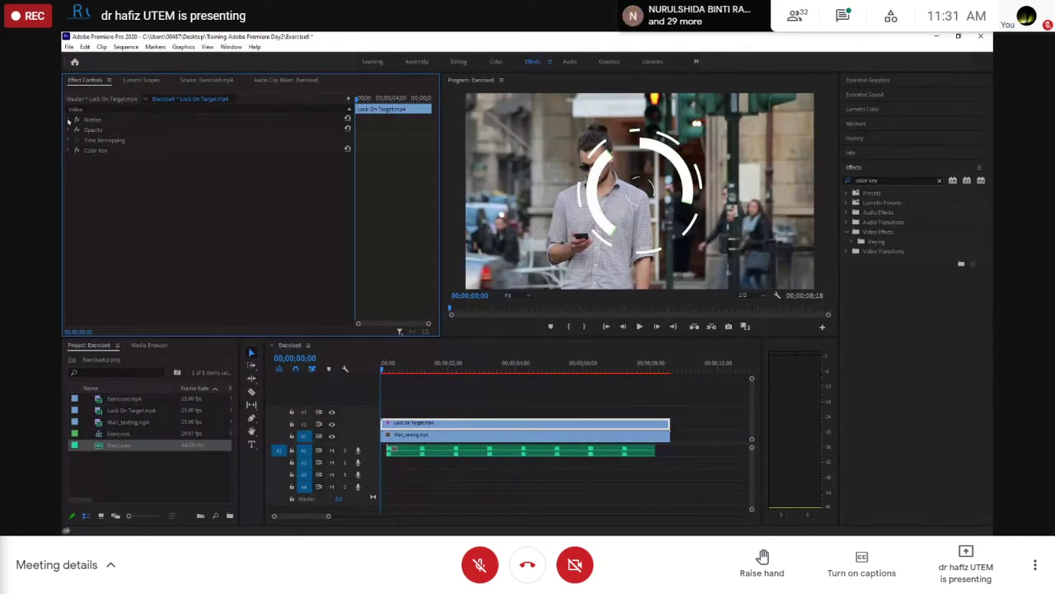
click(69, 119)
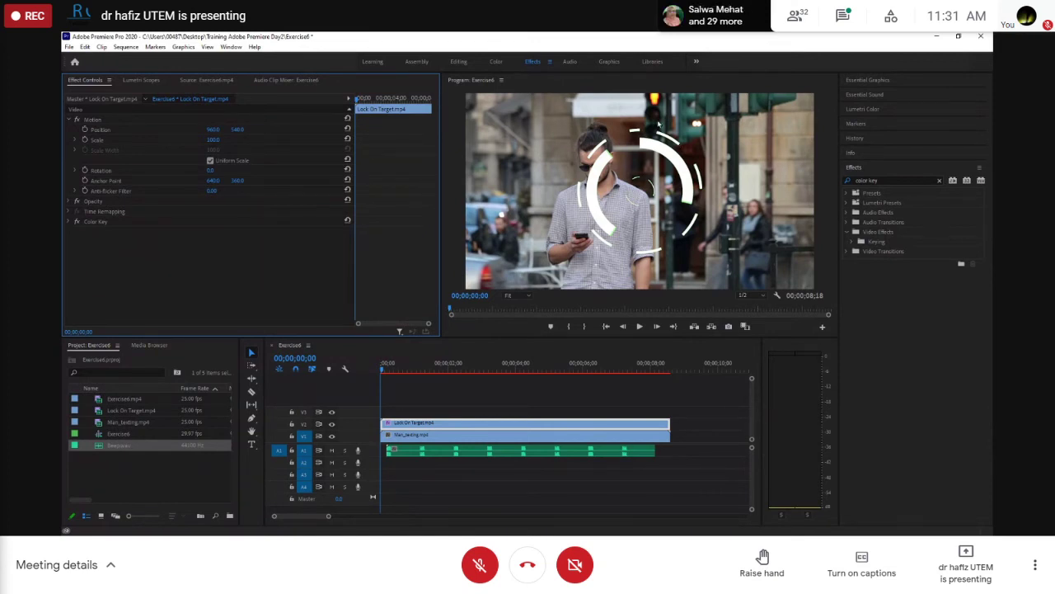
click(85, 129)
click(85, 139)
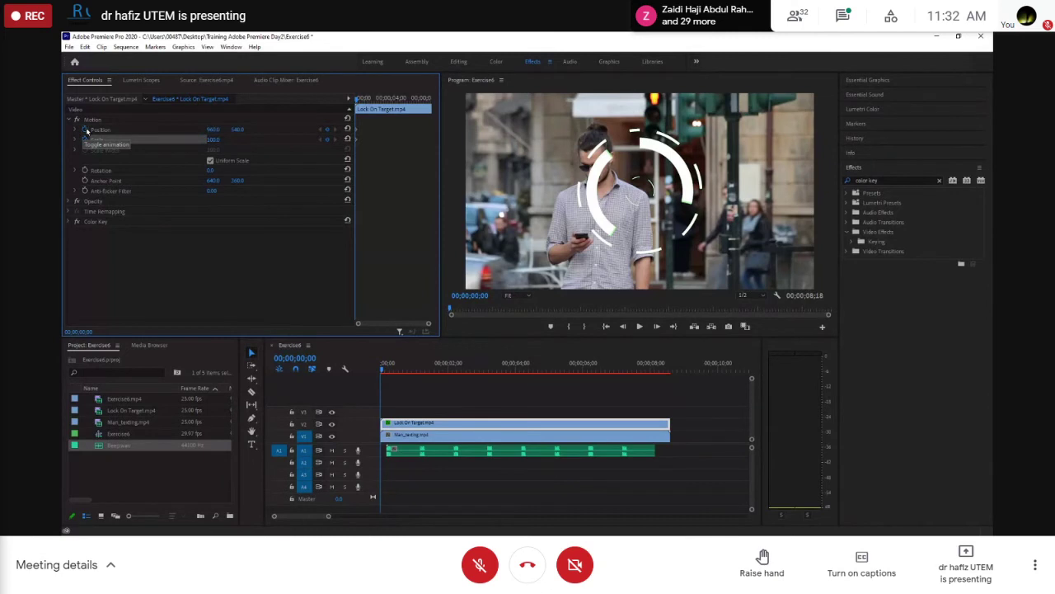
click(85, 131)
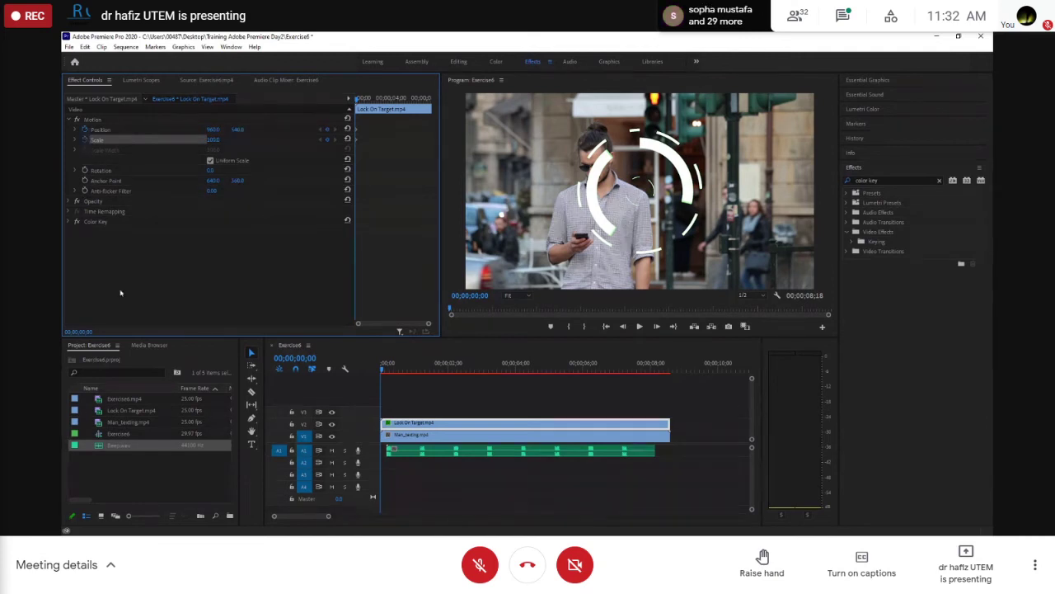
drag(382, 371, 339, 378)
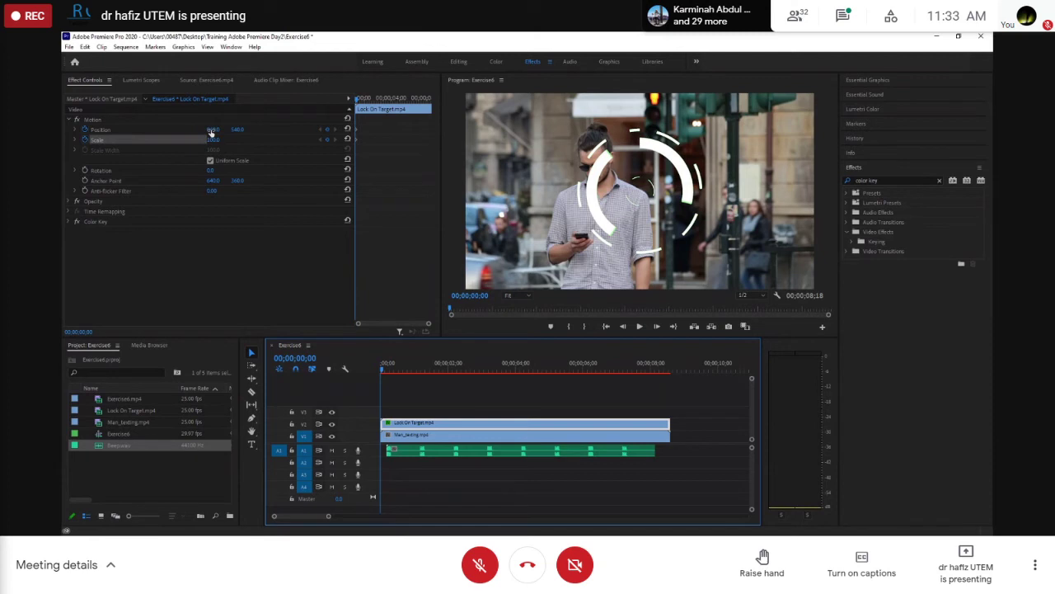
- Set the target's starting Position to about 1499, 62 and its Scale to 60 at 00;00;00;00
drag(212, 132, 478, 157)
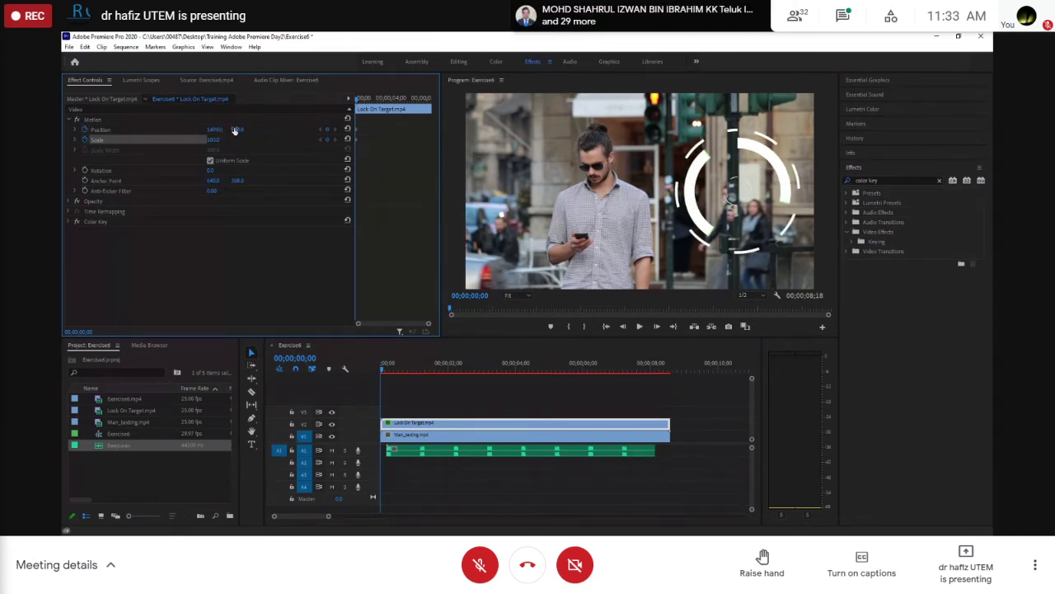
drag(235, 130, 182, 143)
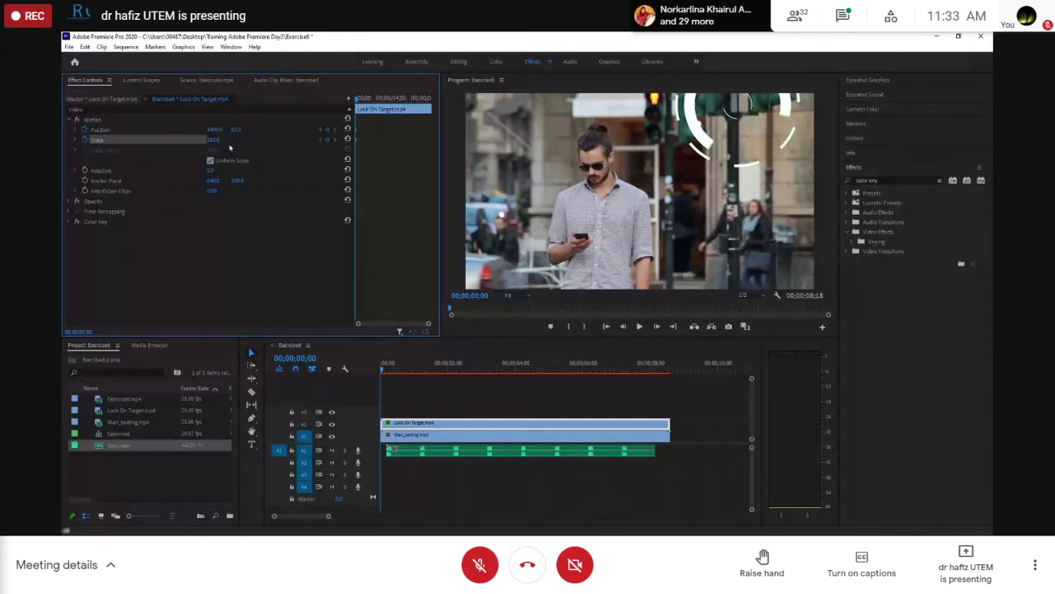
drag(216, 146, 188, 147)
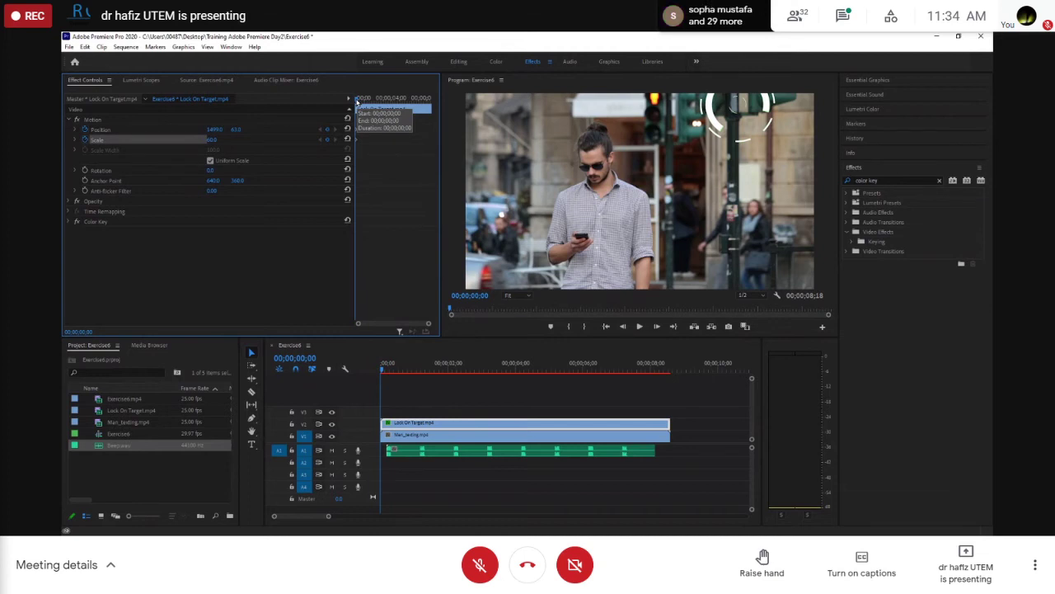
- At 00;00;01;19, set the target's vertical Position to about 819 and add a Scale keyframe
drag(357, 100, 371, 104)
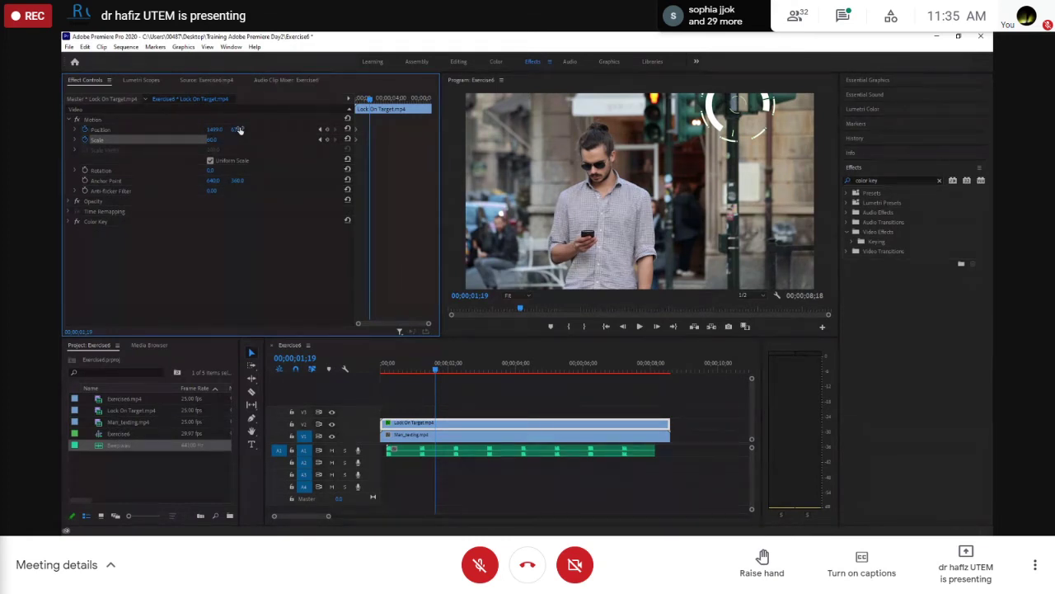
drag(240, 133, 329, 137)
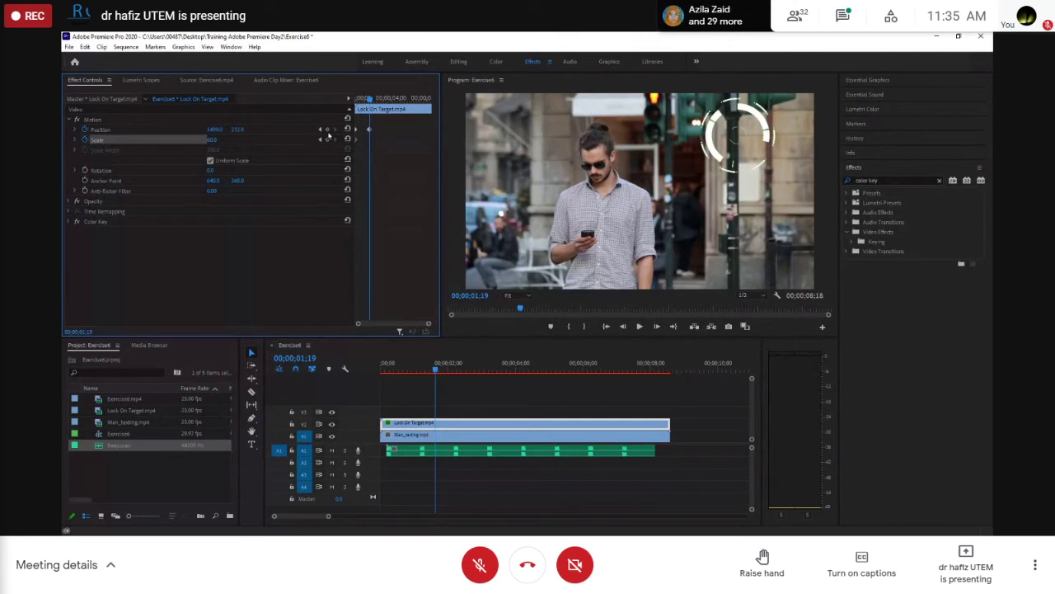
drag(238, 130, 242, 130)
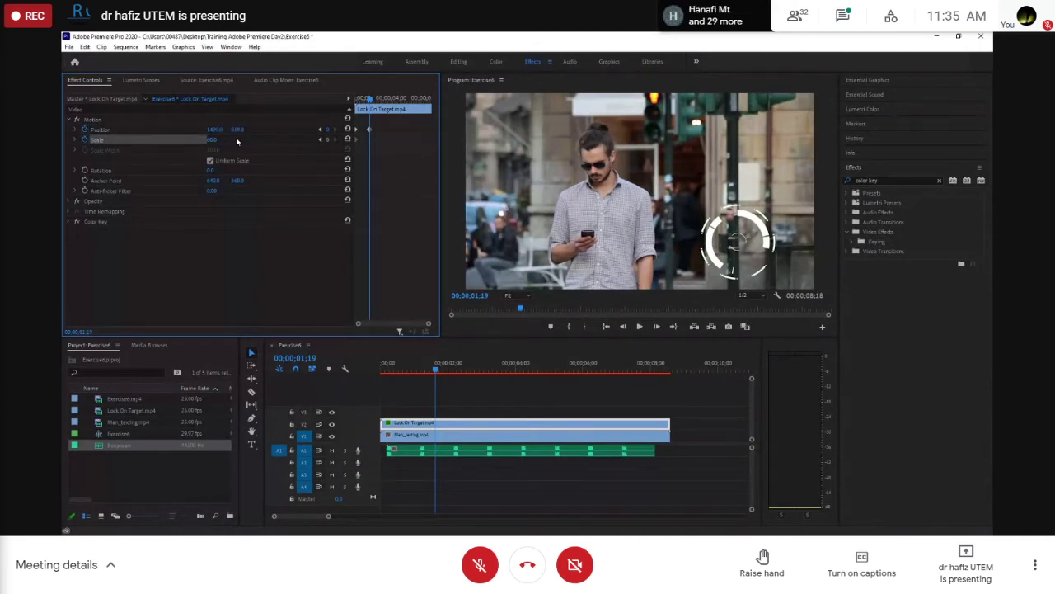
click(327, 141)
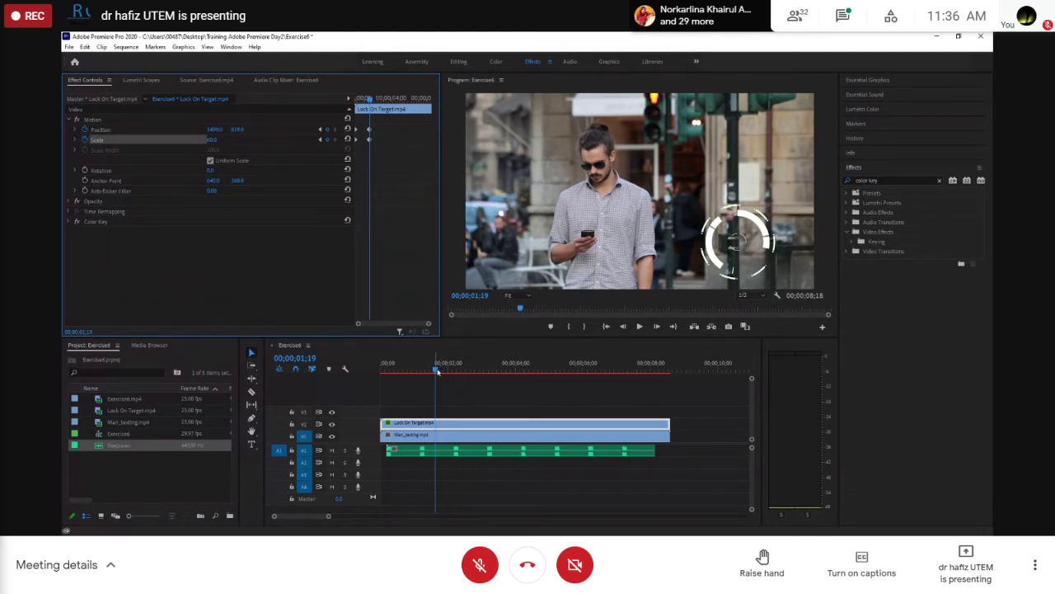
drag(435, 371, 478, 381)
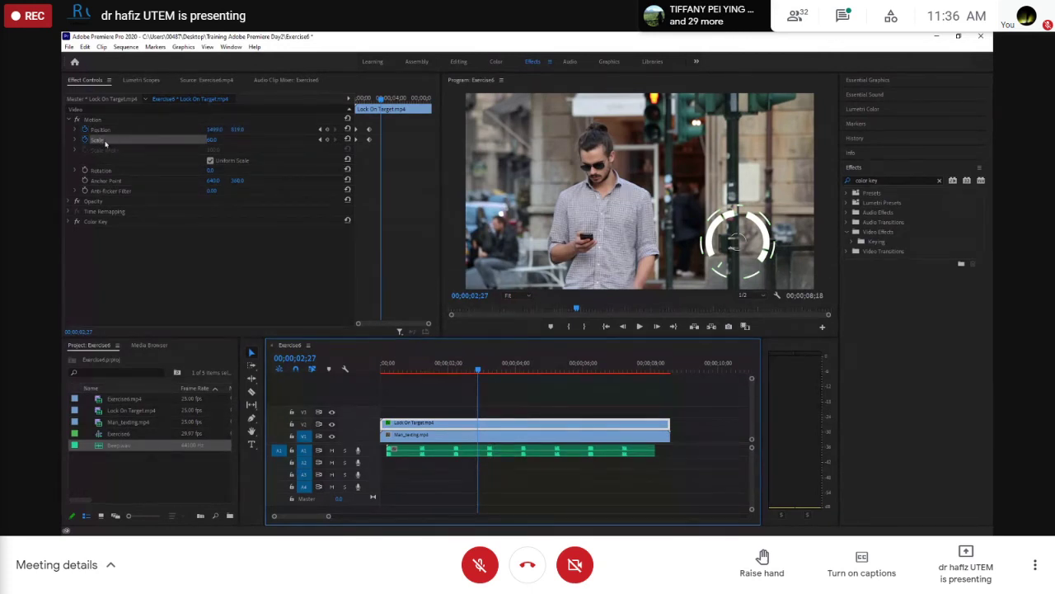
click(71, 120)
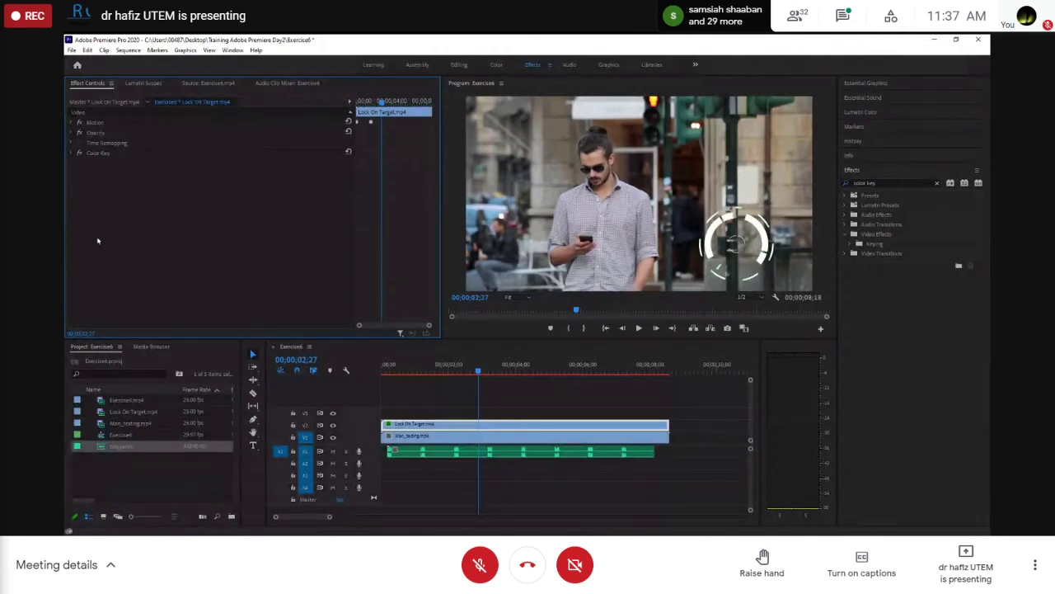
click(68, 120)
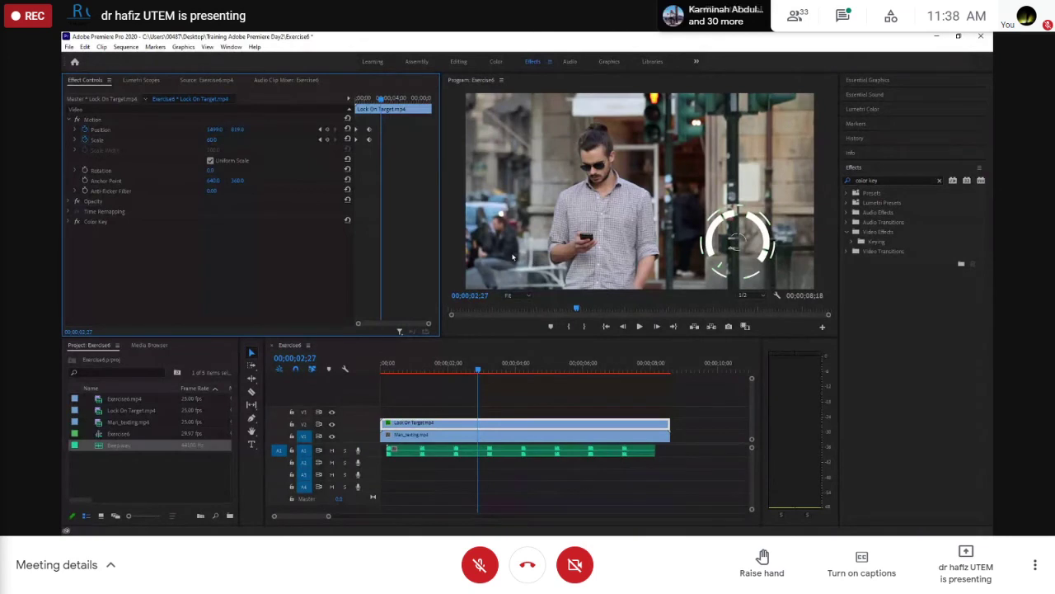
click(379, 99)
drag(379, 99, 370, 99)
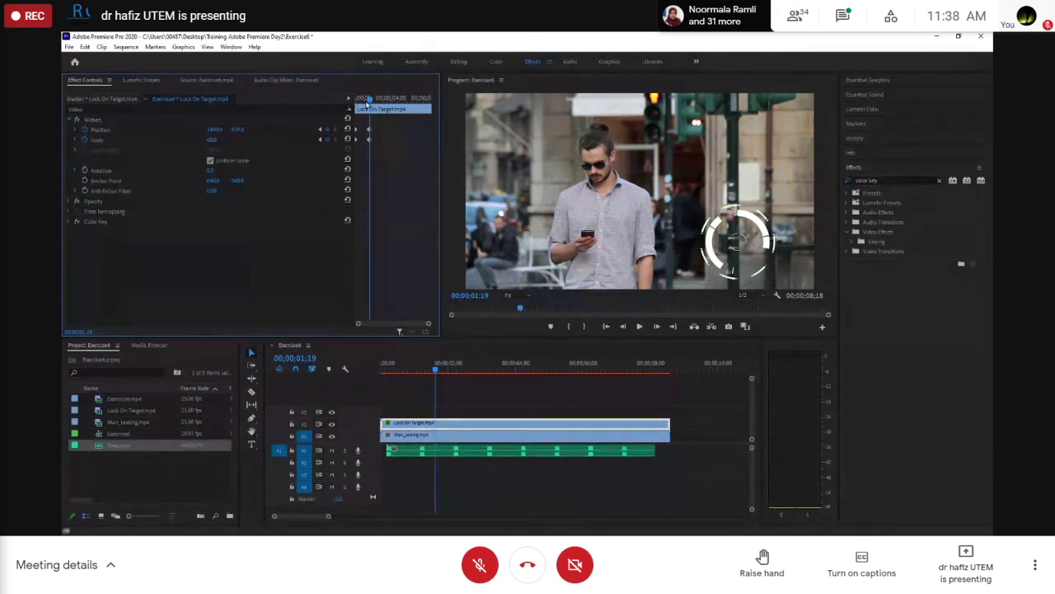
- At 00;00;03;24, move the target over the man's head at Position about 745, 377 and add a Scale keyframe
drag(369, 99, 388, 105)
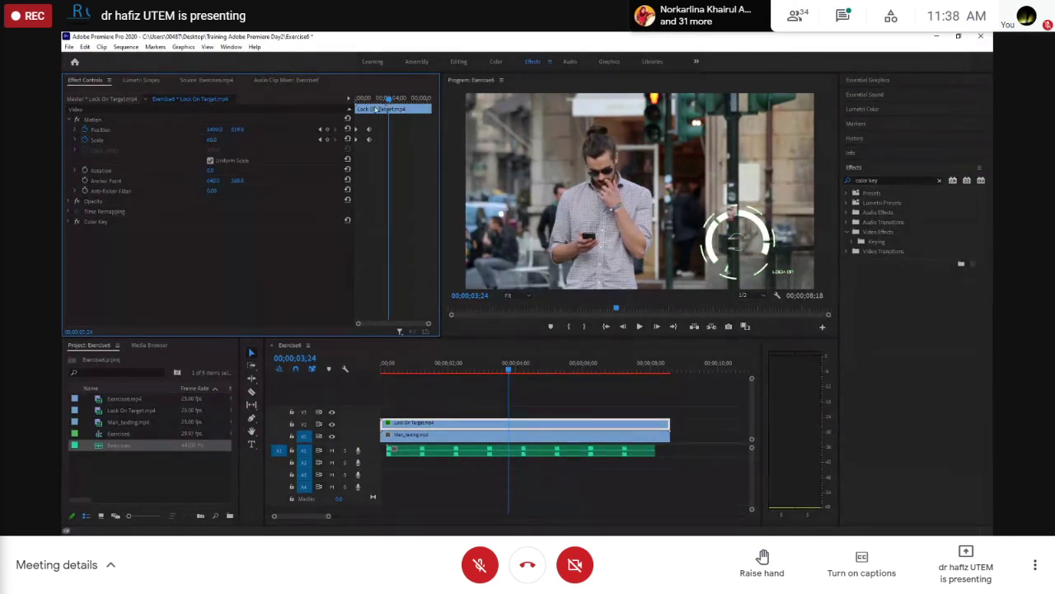
drag(212, 130, 63, 150)
drag(238, 130, 116, 141)
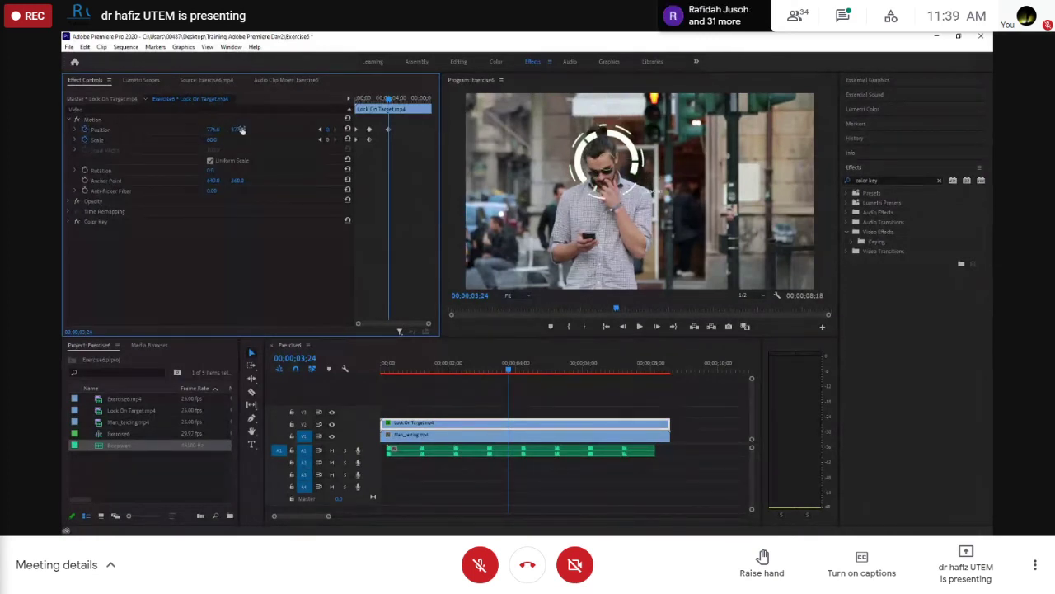
drag(212, 131, 218, 131)
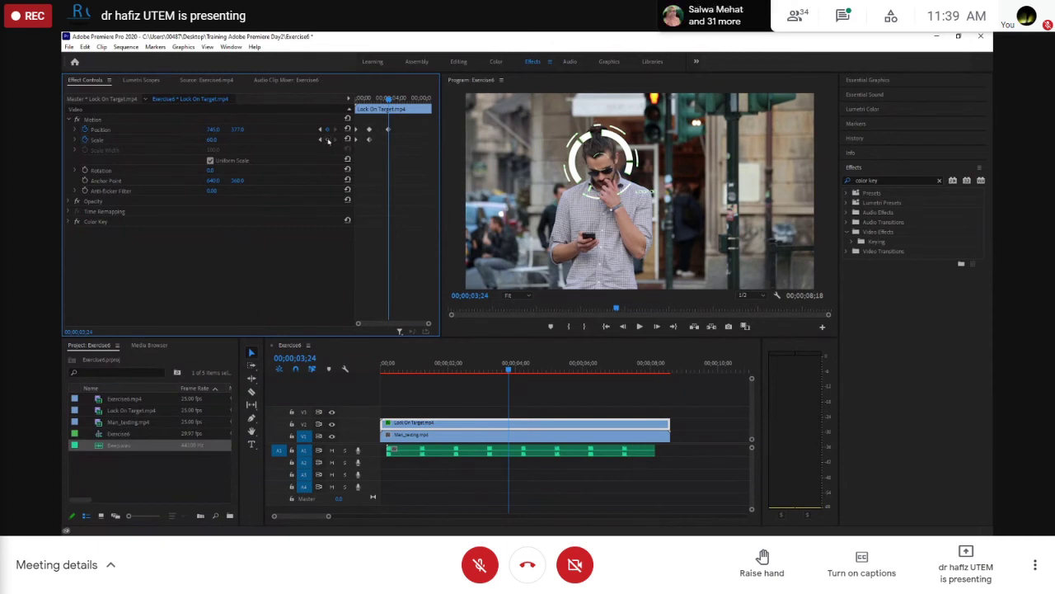
click(328, 140)
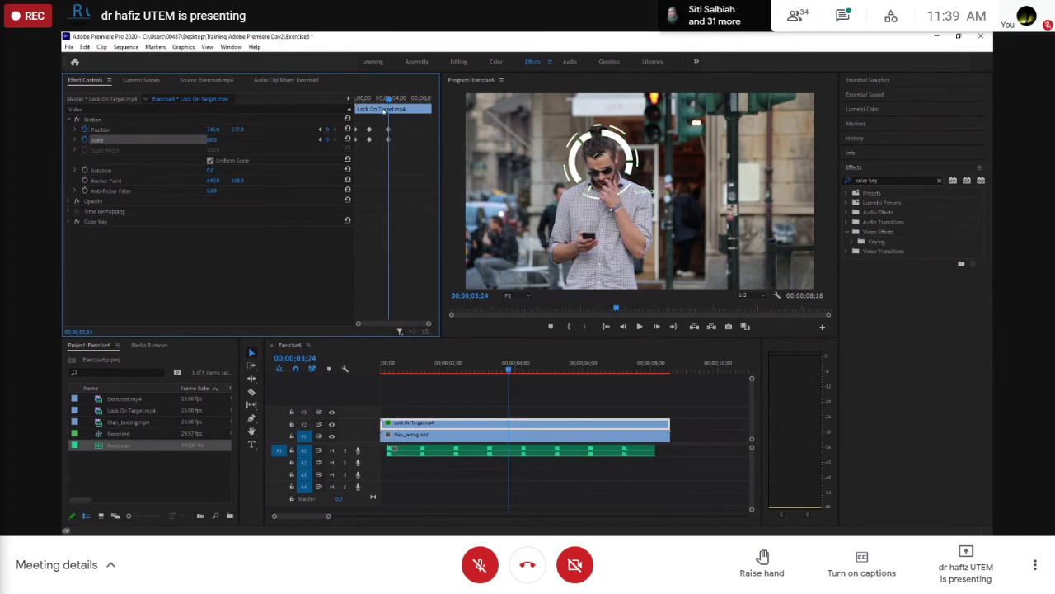
- At 00;00;05;18, set the target's Position to about 339, 246 and enlarge its Scale to about 123
drag(386, 100, 410, 104)
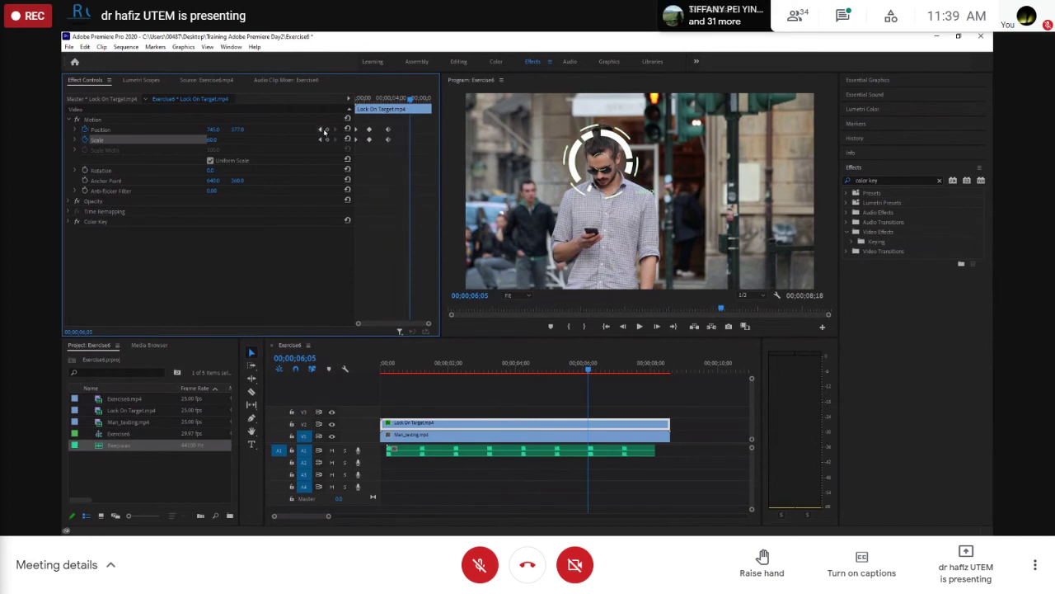
click(402, 100)
drag(402, 101, 404, 102)
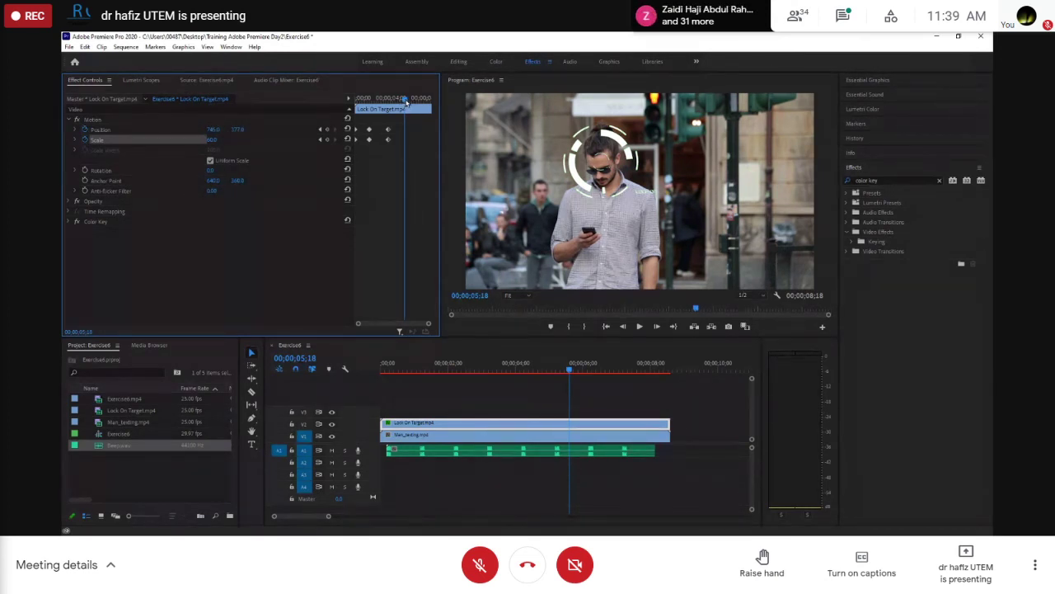
drag(214, 129, 112, 138)
drag(213, 129, 202, 130)
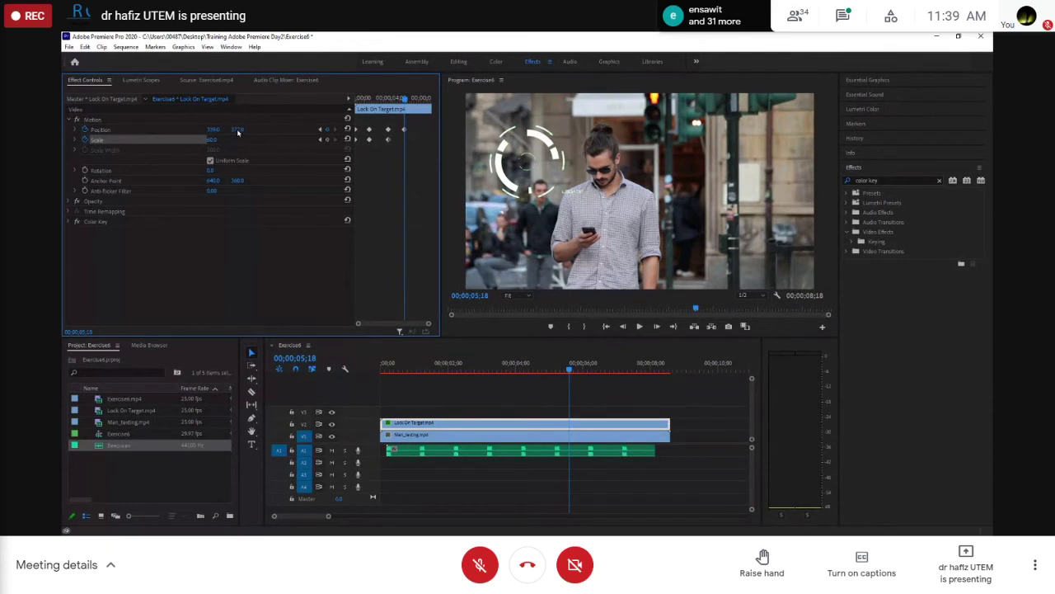
drag(237, 132, 171, 151)
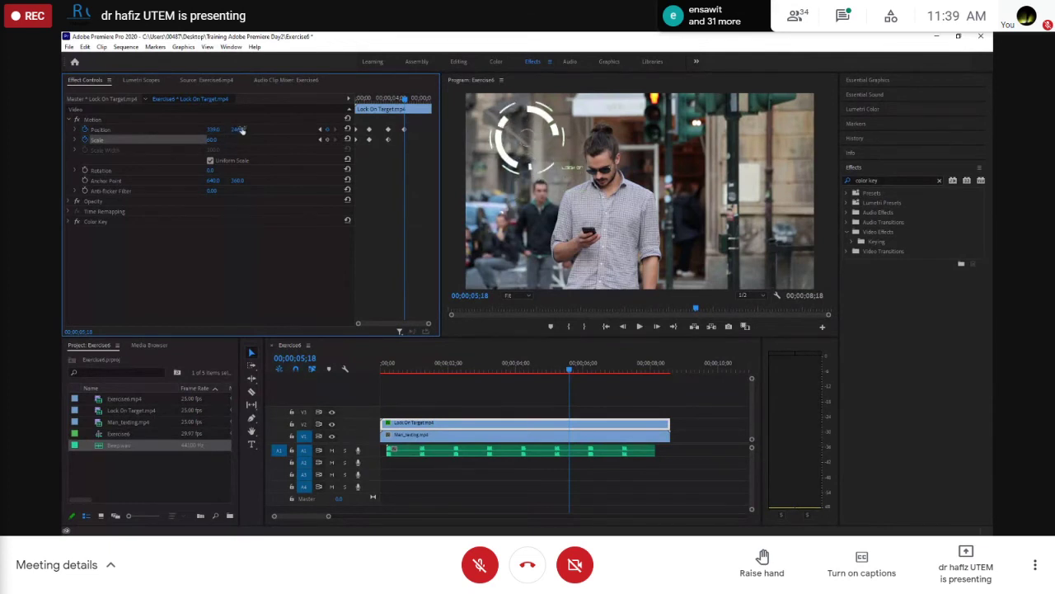
drag(203, 141, 251, 155)
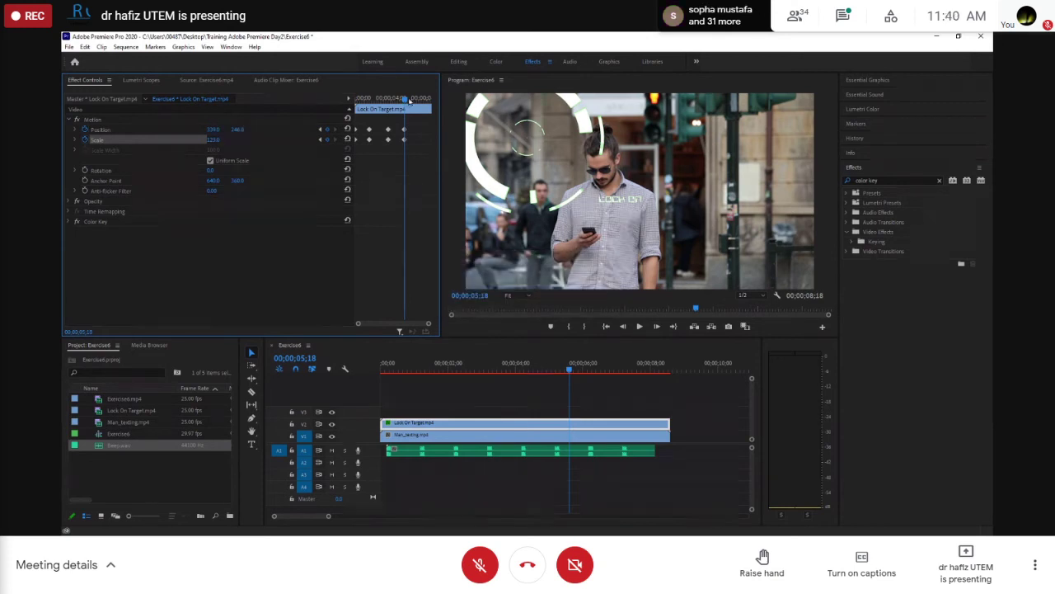
- At 00;00;06;29, set the target's Position to about 396, 919 and its Scale to about 101
drag(404, 98, 418, 99)
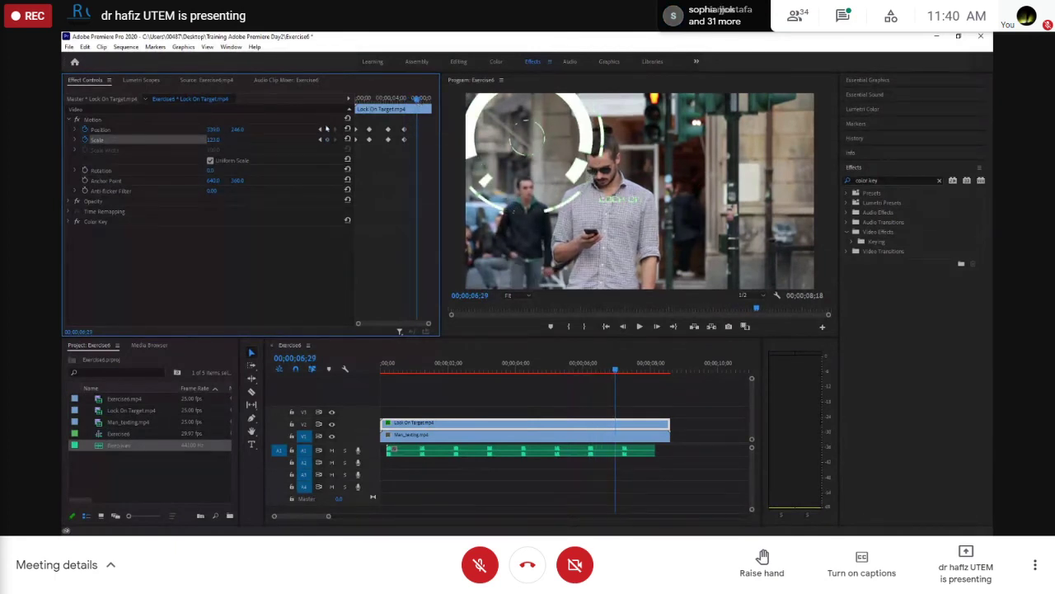
drag(231, 129, 241, 134)
drag(342, 152, 484, 194)
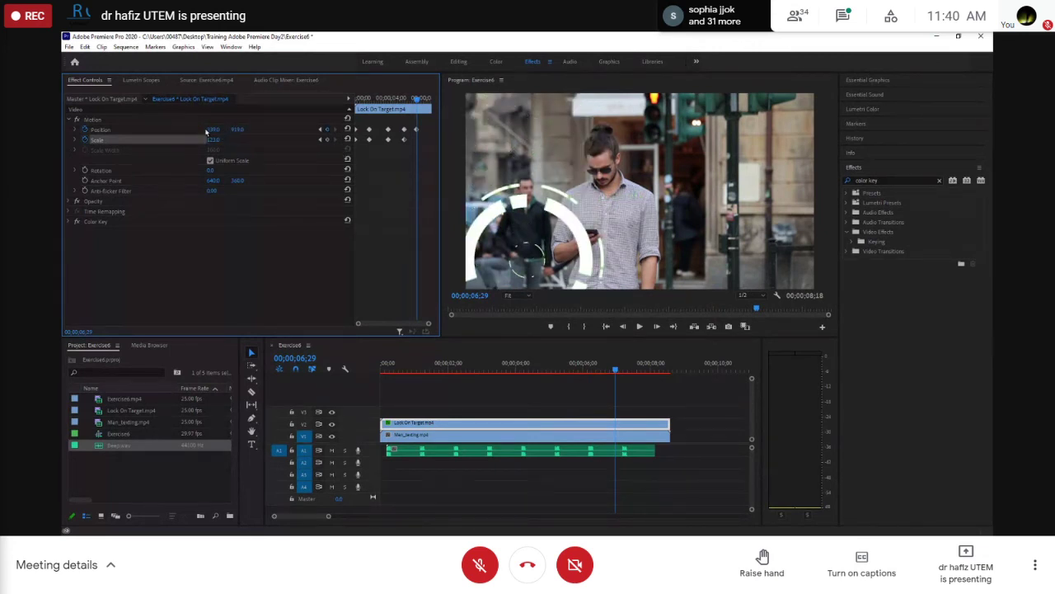
drag(210, 130, 178, 149)
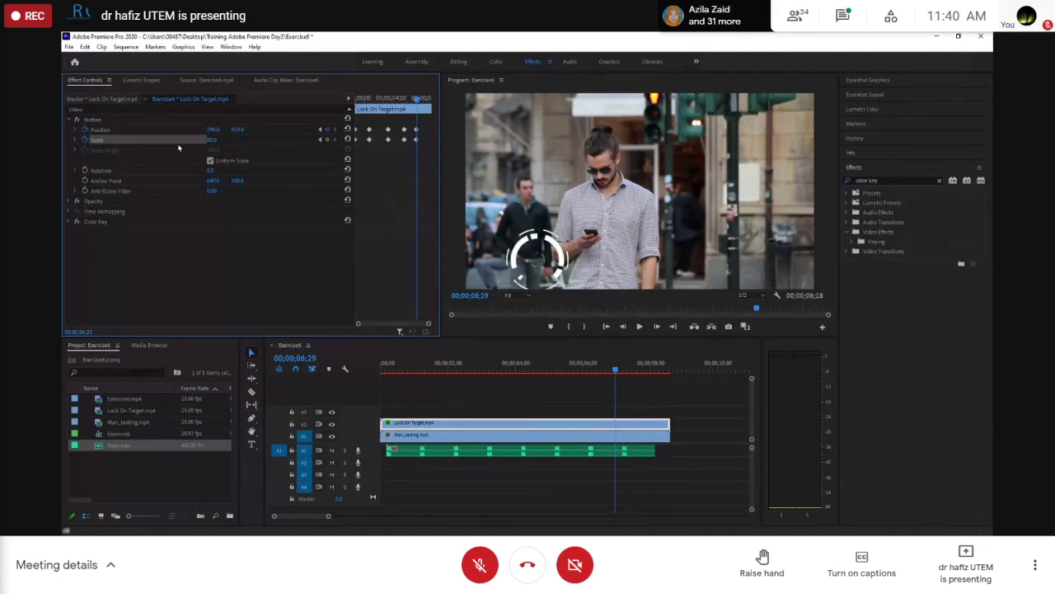
drag(178, 148, 204, 151)
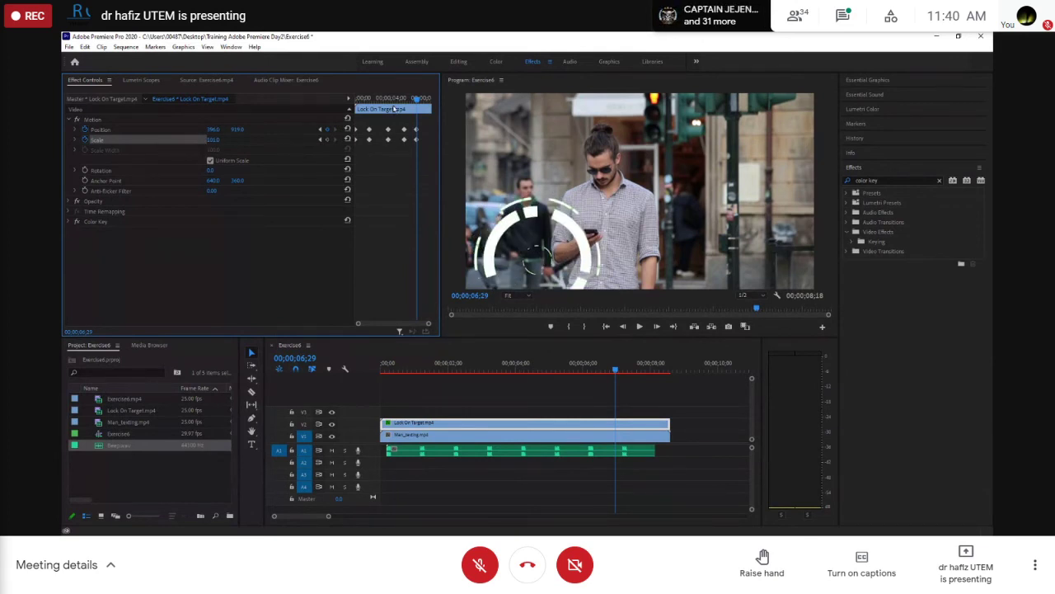
- At 00;00;07;28, place the target over the phone at Position about 693, 765 with Scale about 35
drag(419, 98, 426, 99)
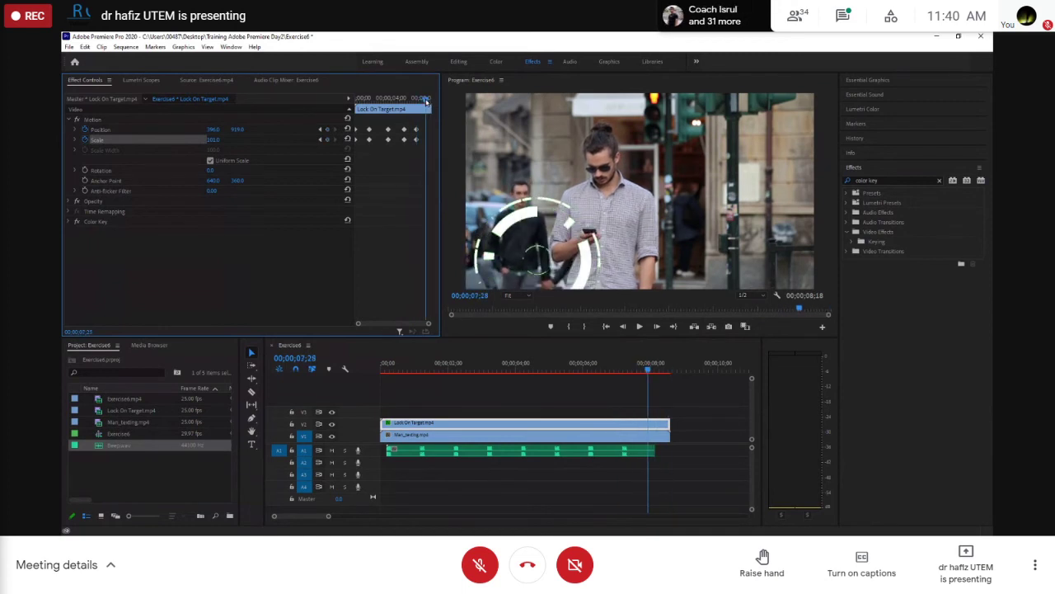
drag(210, 131, 168, 146)
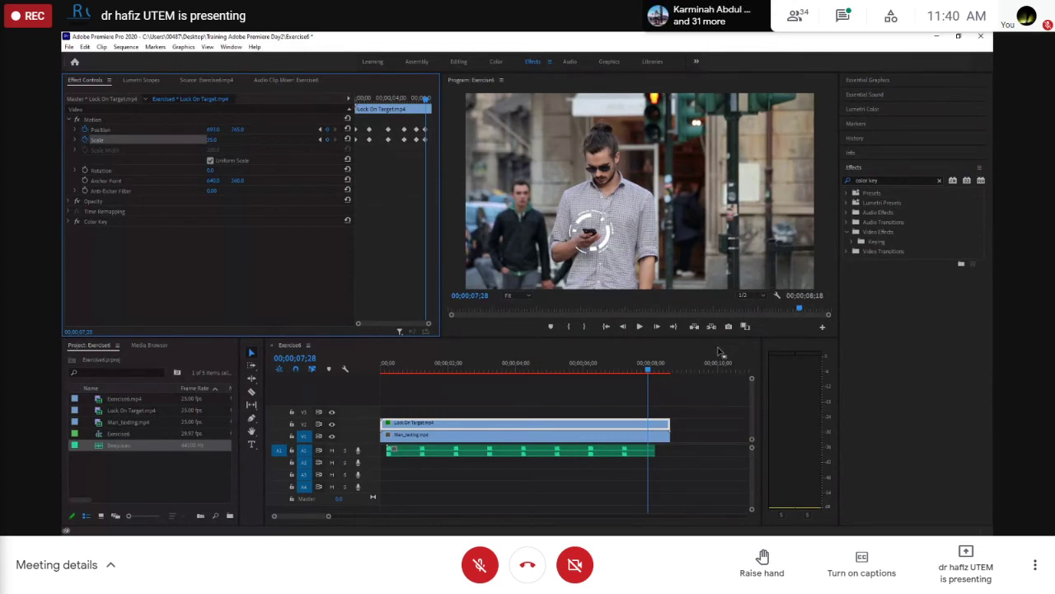
- Play the animated sequence from 00;00;00;00 to the end, and replay its beginning to review the target's movement
drag(648, 370, 319, 352)
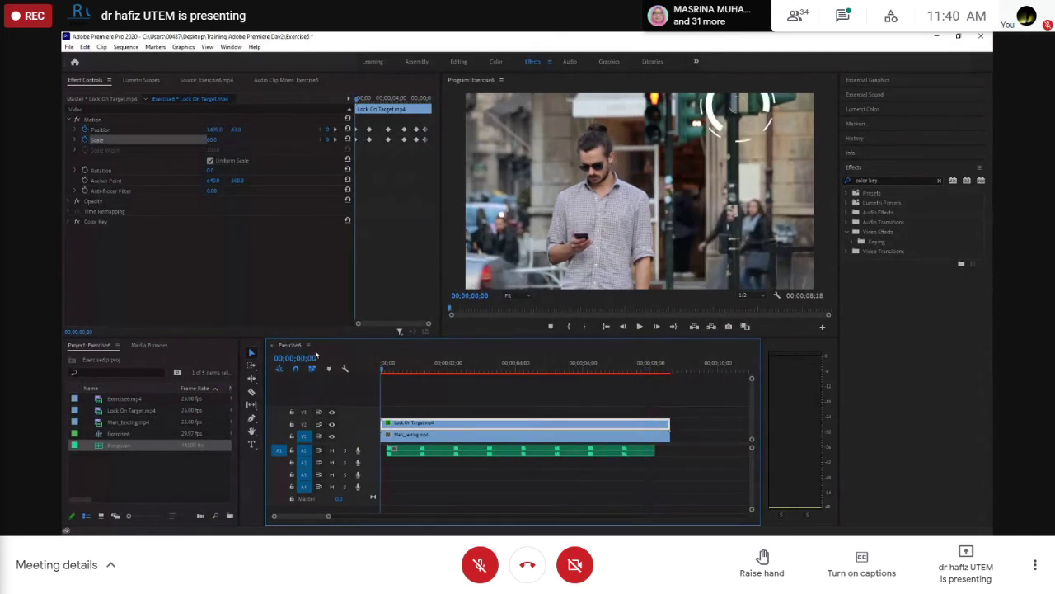
key(space)
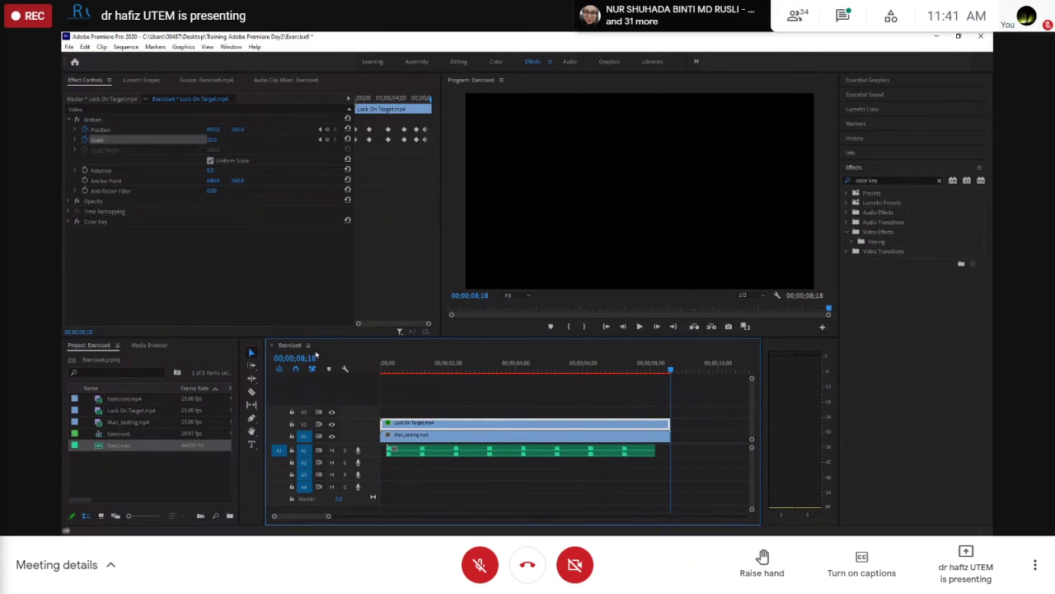
key(space)
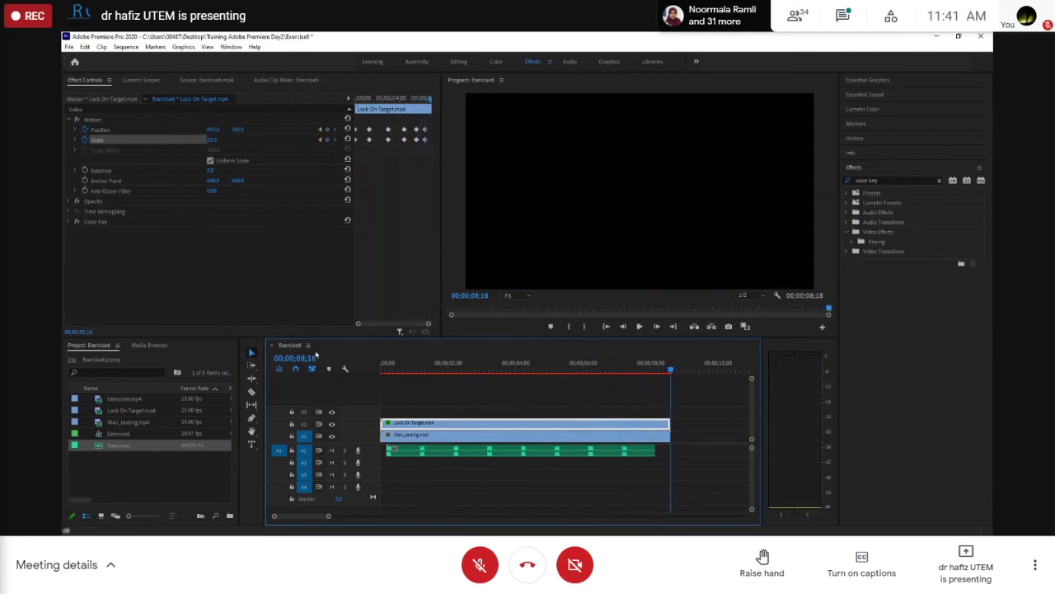
key(space)
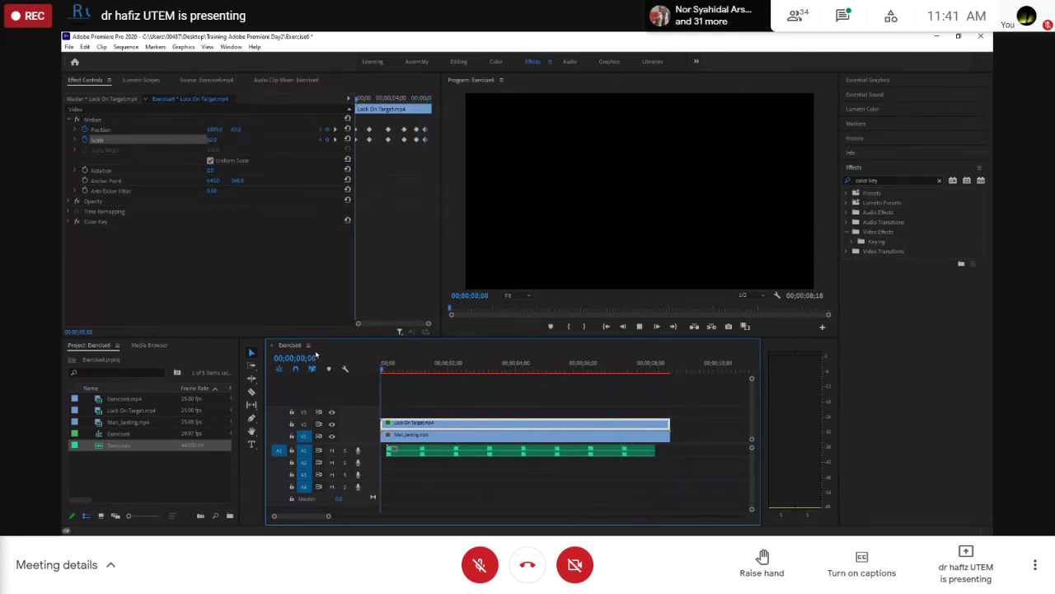
key(space)
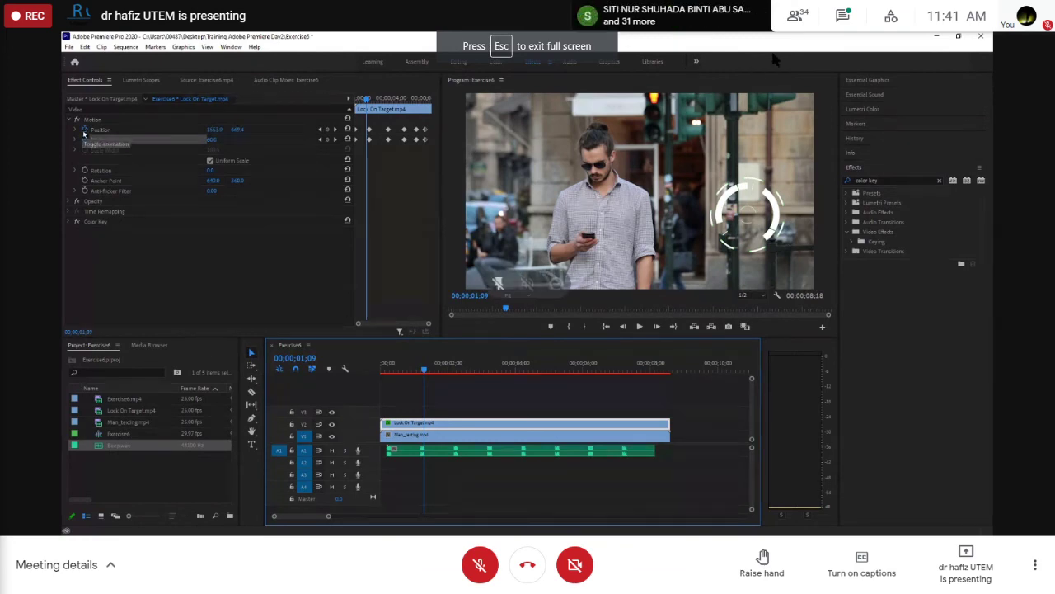
click(841, 13)
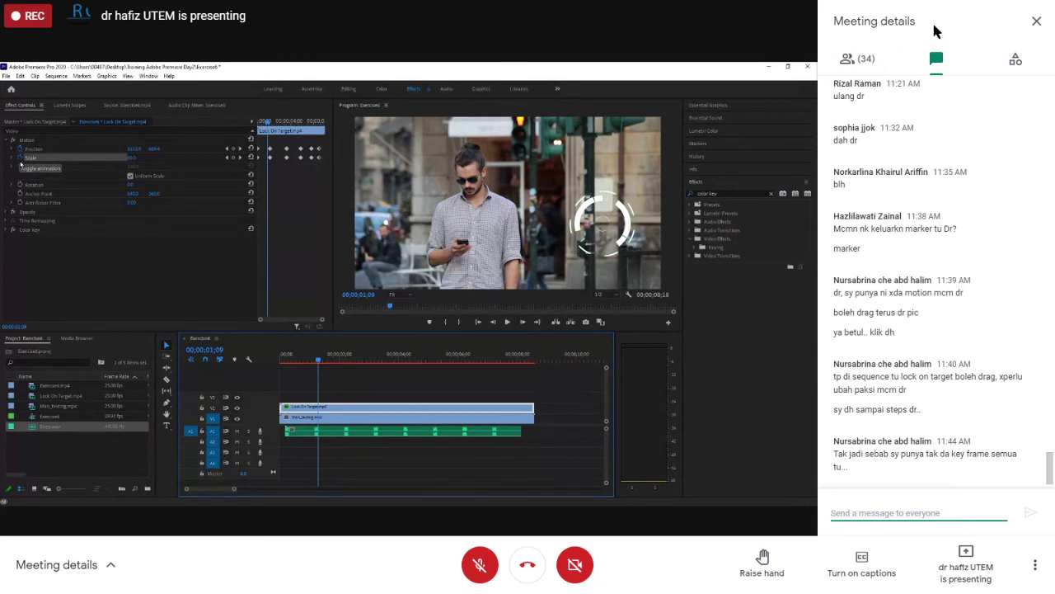
click(1036, 21)
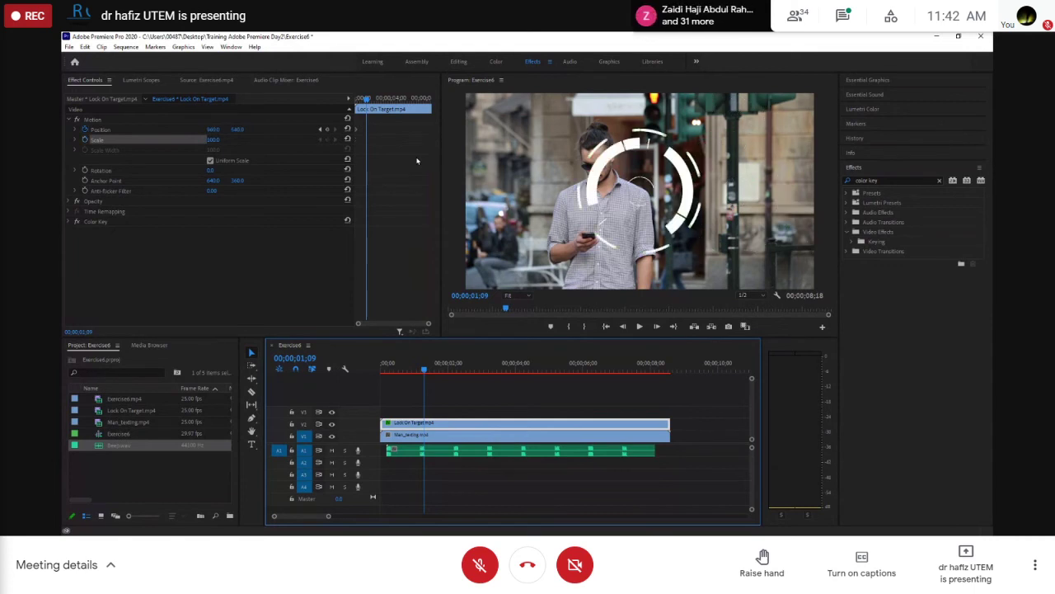
- Undo the target's Position and Scale keyframing and the Beep clip's shift, and return the playhead to 00;00;00;00
key(ctrl+z)
key(ctrl+z)
drag(366, 100, 323, 100)
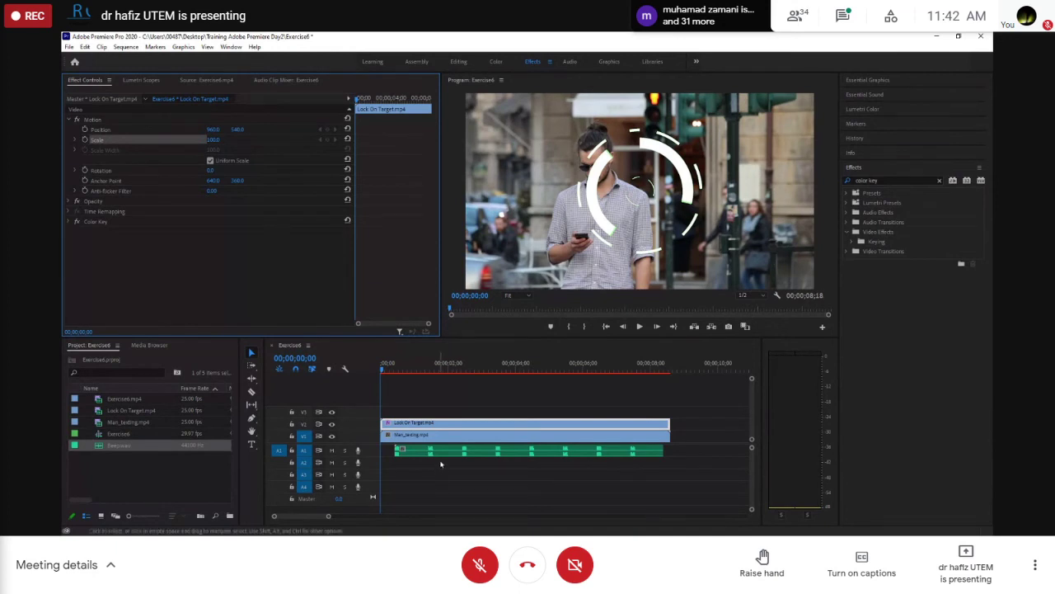
- Play the sequence without keyframes, and go back to 00;00;00;00 with the Lock On Target clip's Motion properties collapsed
key(space)
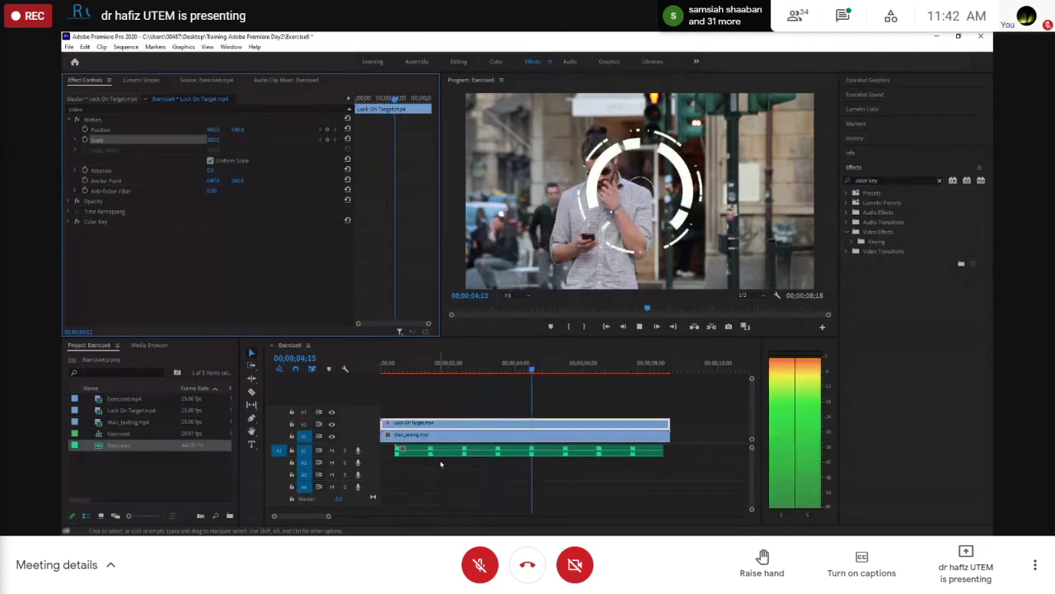
key(space)
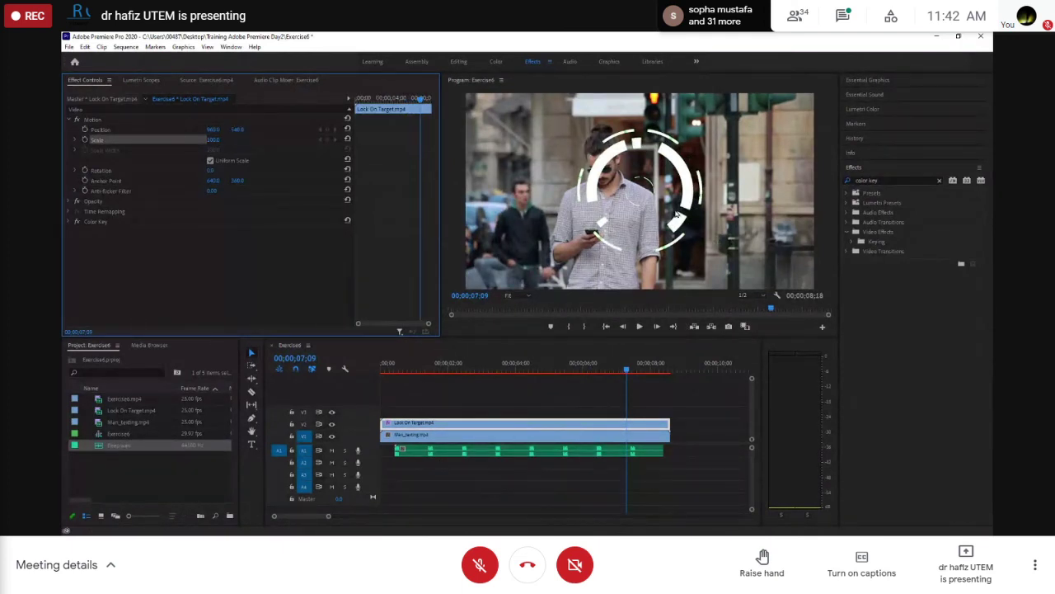
click(627, 369)
drag(627, 370, 300, 359)
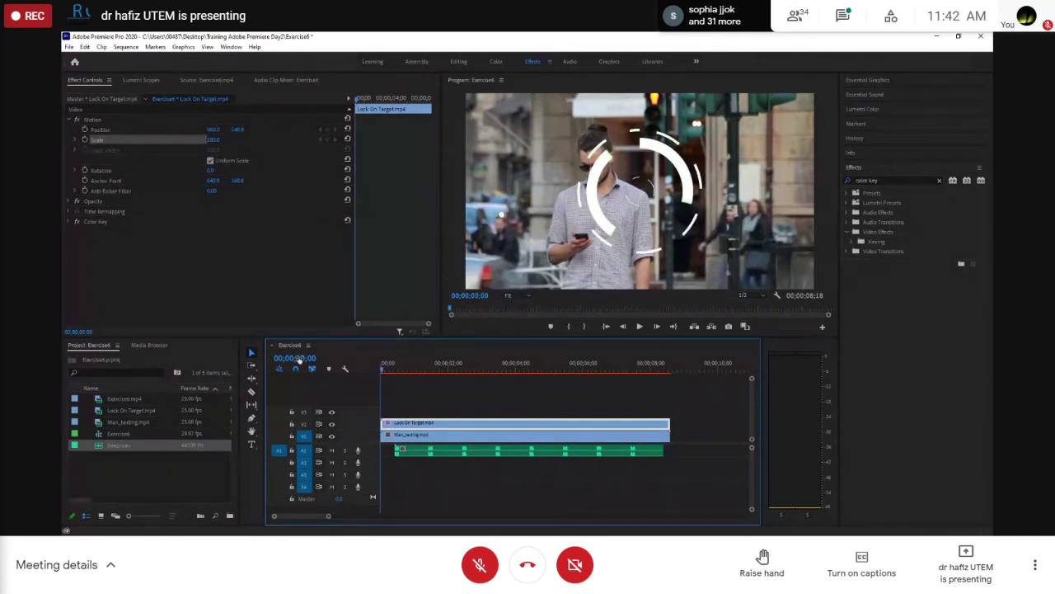
click(68, 121)
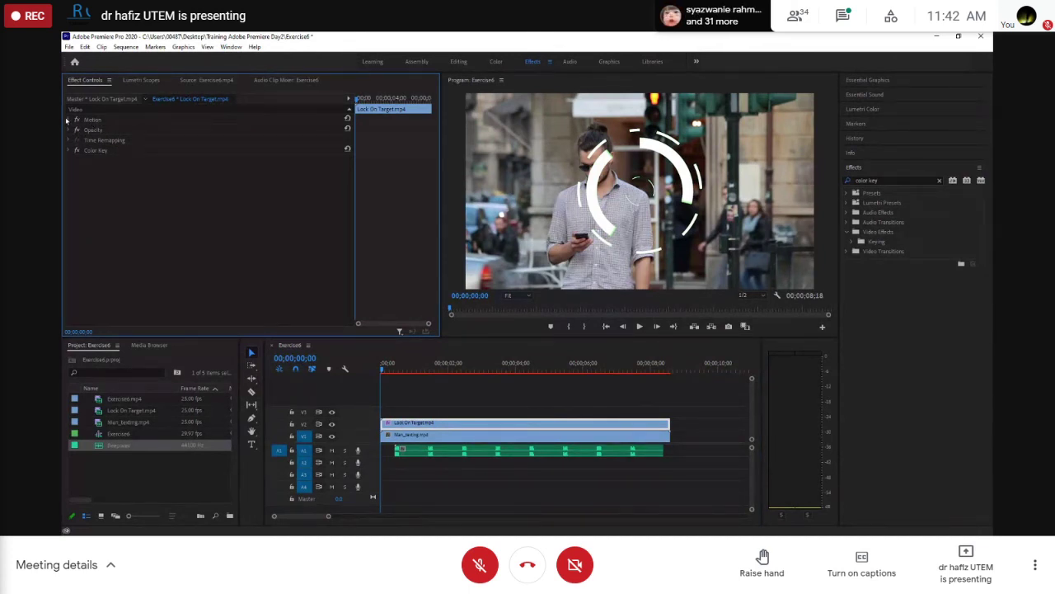
- Expand the Lock On Target clip's Motion properties and enable Position and Scale keyframing at 00;00;00;00
click(67, 120)
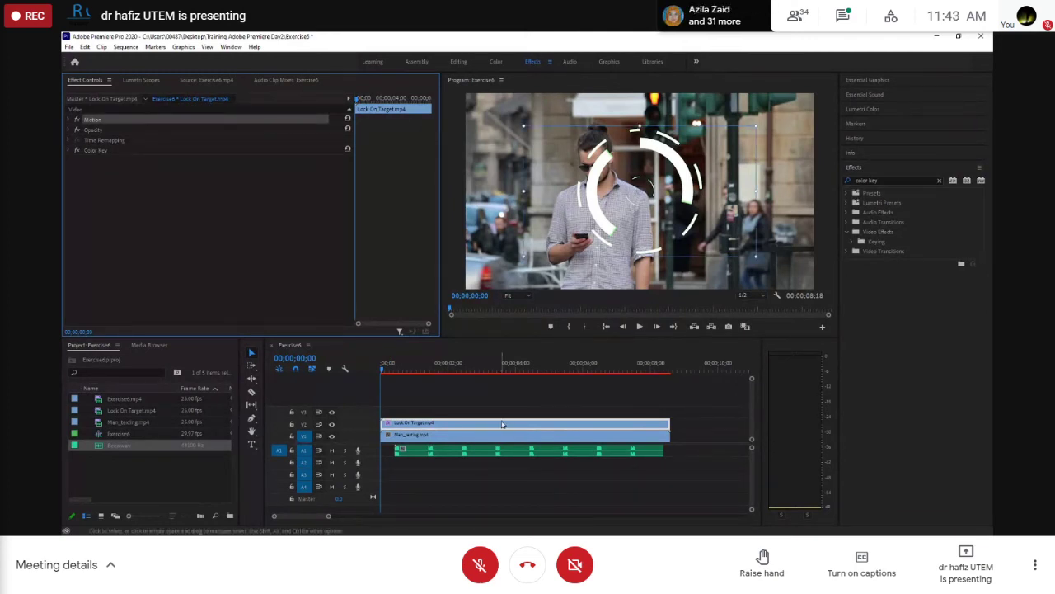
click(70, 121)
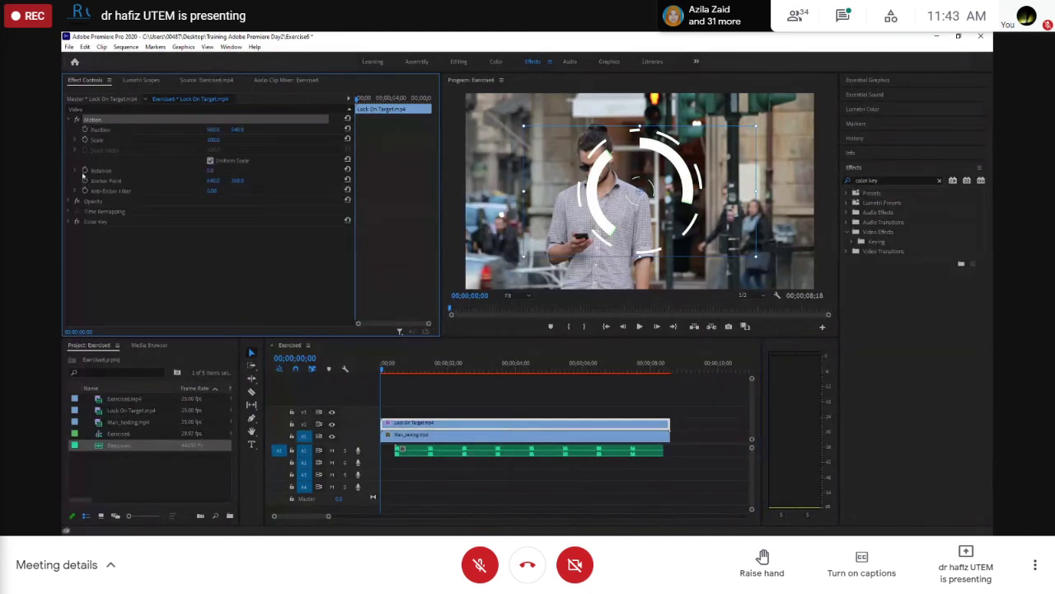
click(176, 285)
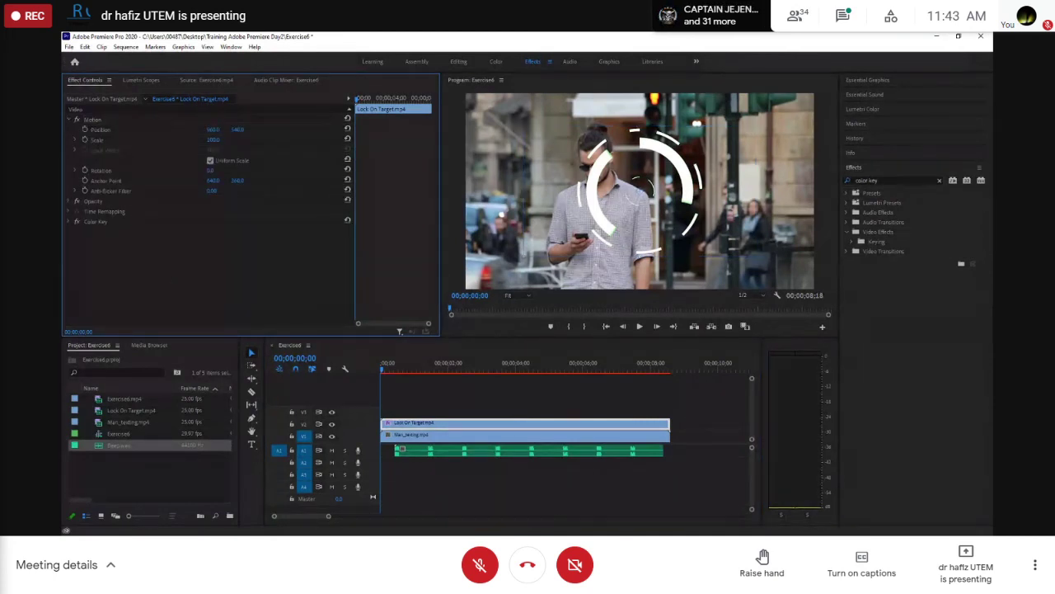
click(84, 130)
click(85, 140)
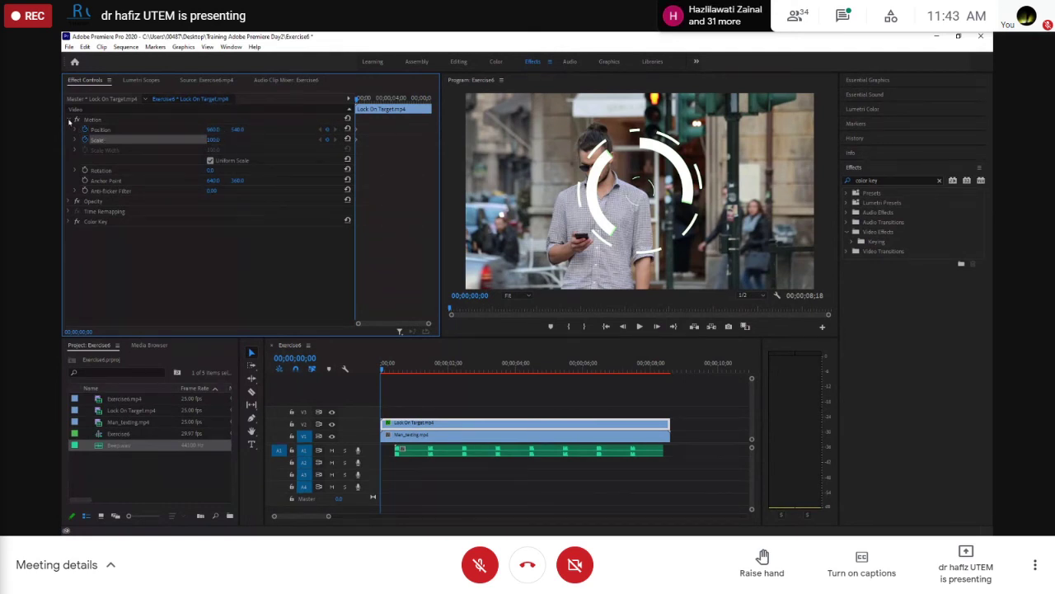
click(69, 119)
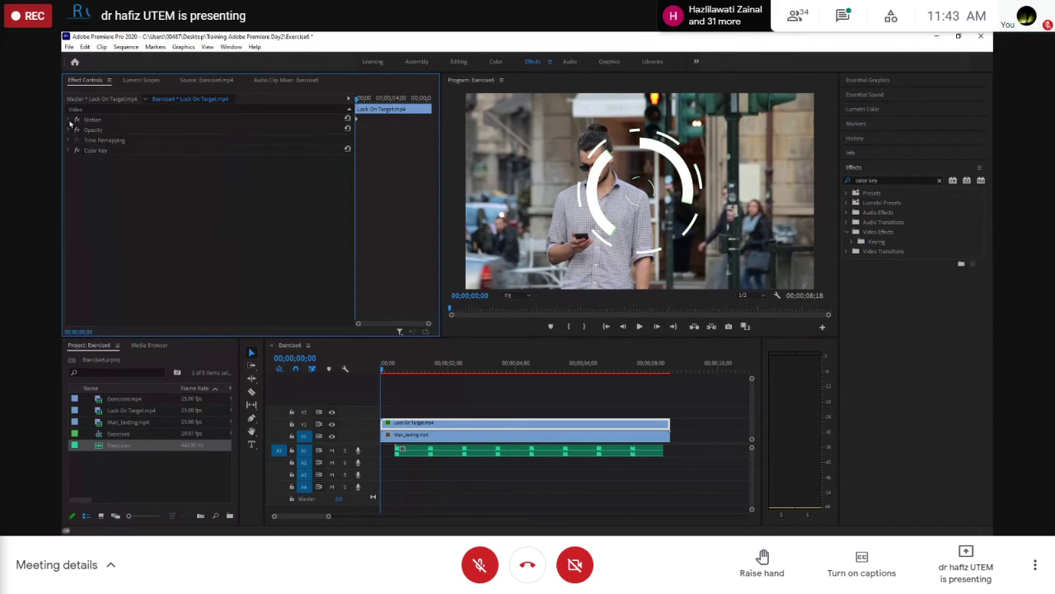
click(70, 121)
click(69, 121)
click(89, 120)
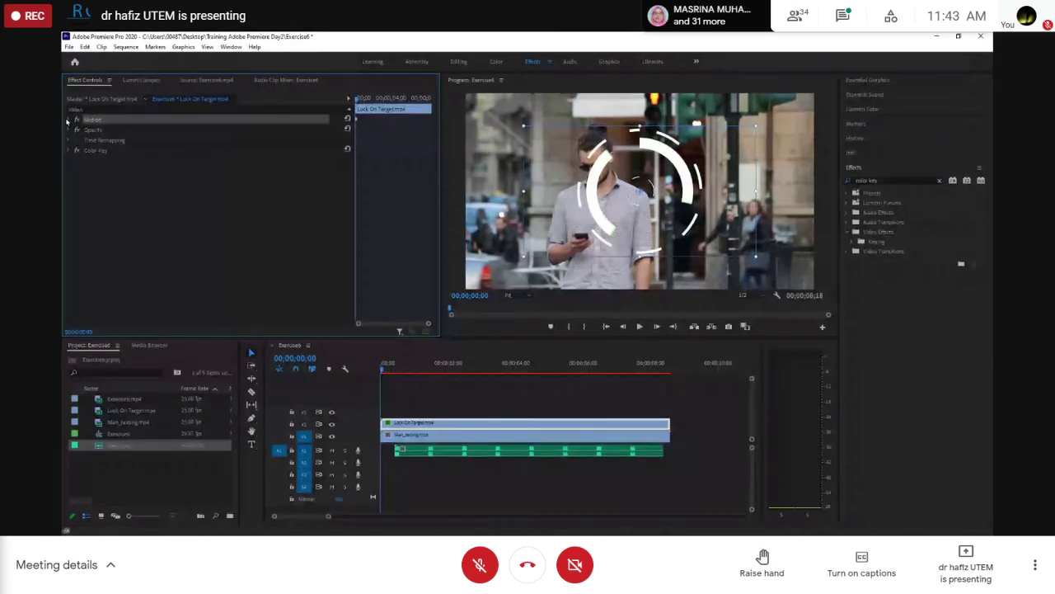
click(68, 120)
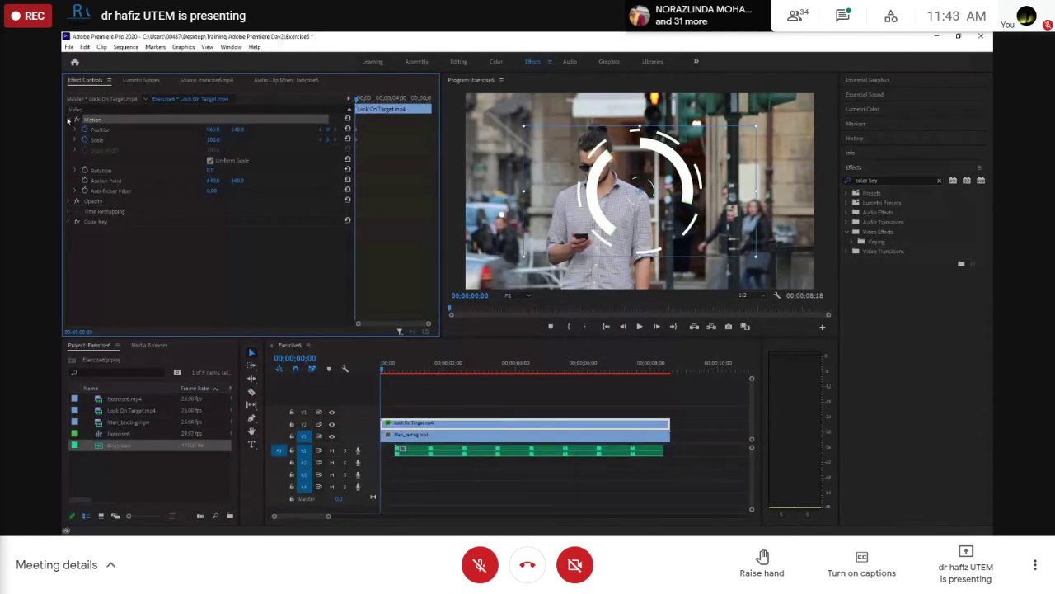
click(69, 120)
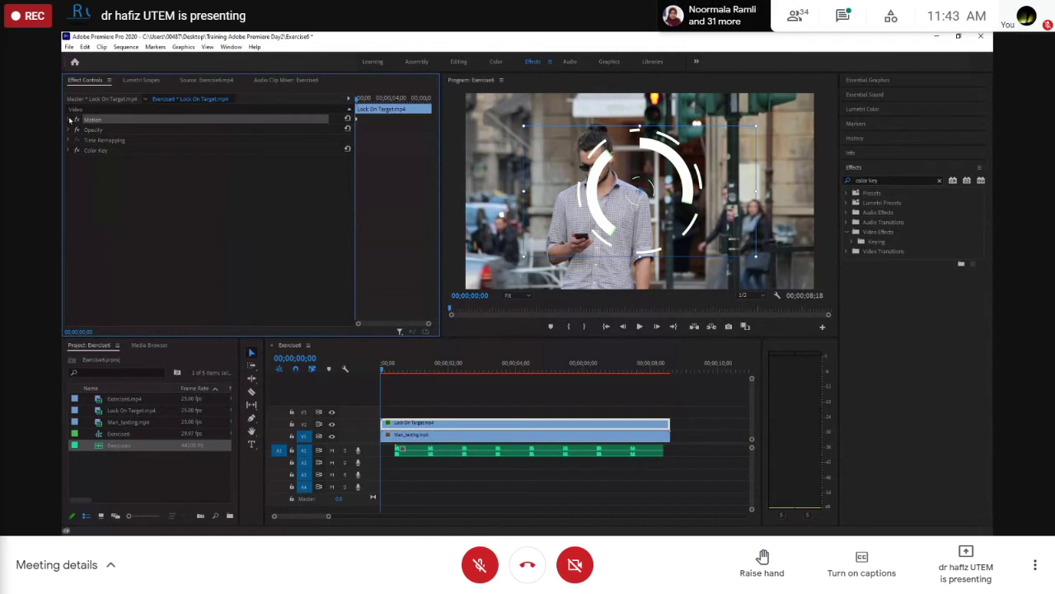
click(70, 120)
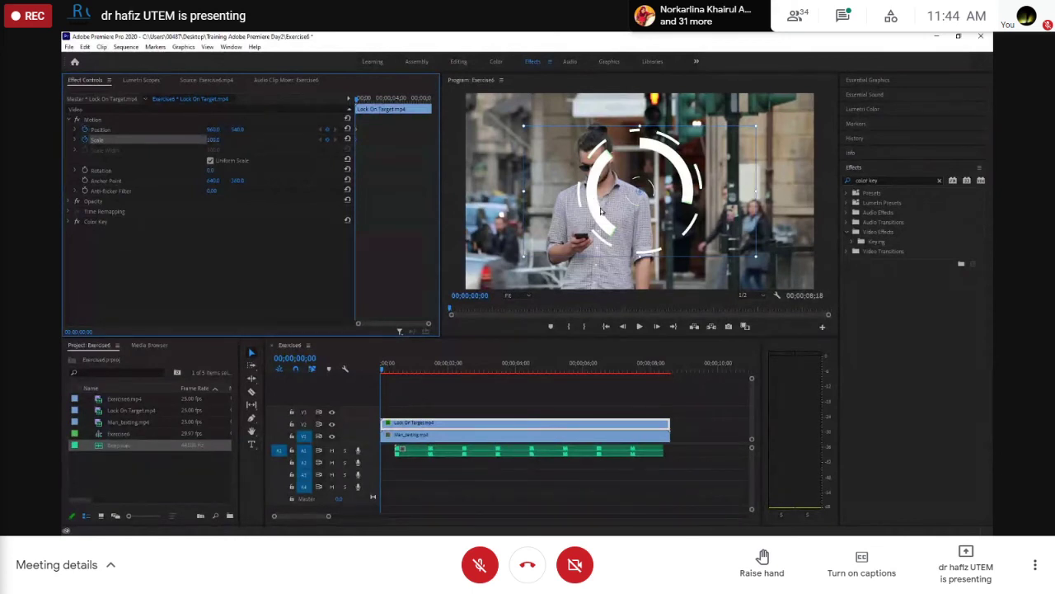
- Place the target in the frame's upper right at 00;00;00;00, Position about 1669, 216, and move it straight down at 00;00;02;25
drag(597, 219, 736, 150)
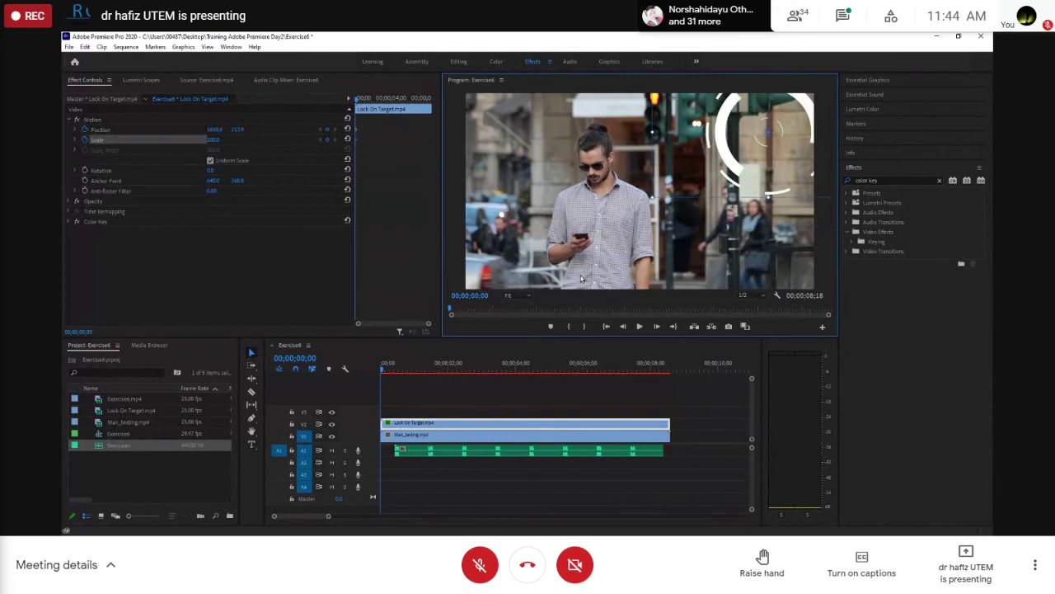
drag(384, 371, 475, 373)
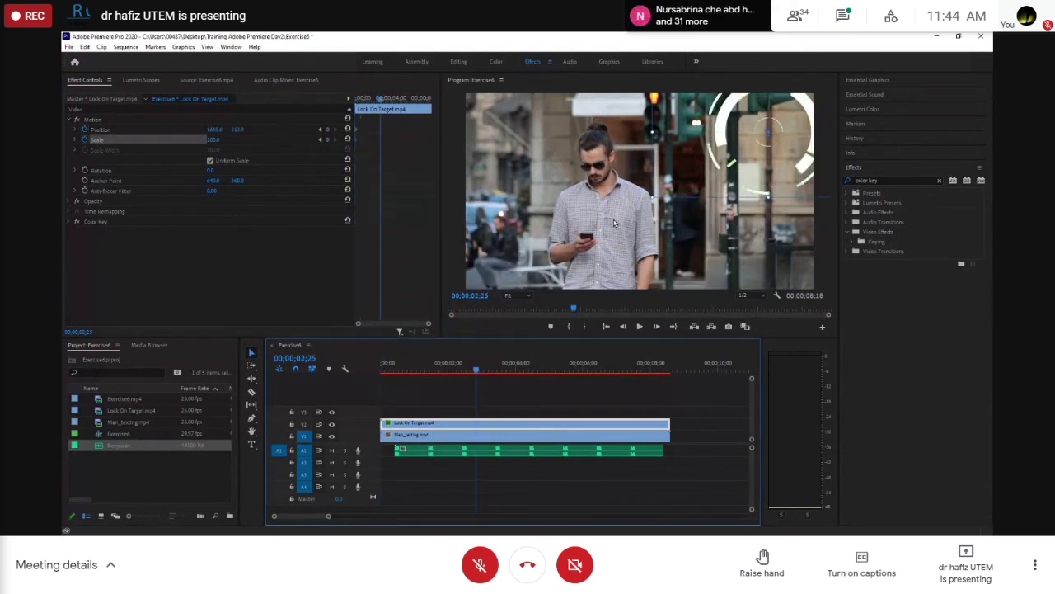
drag(768, 133, 768, 241)
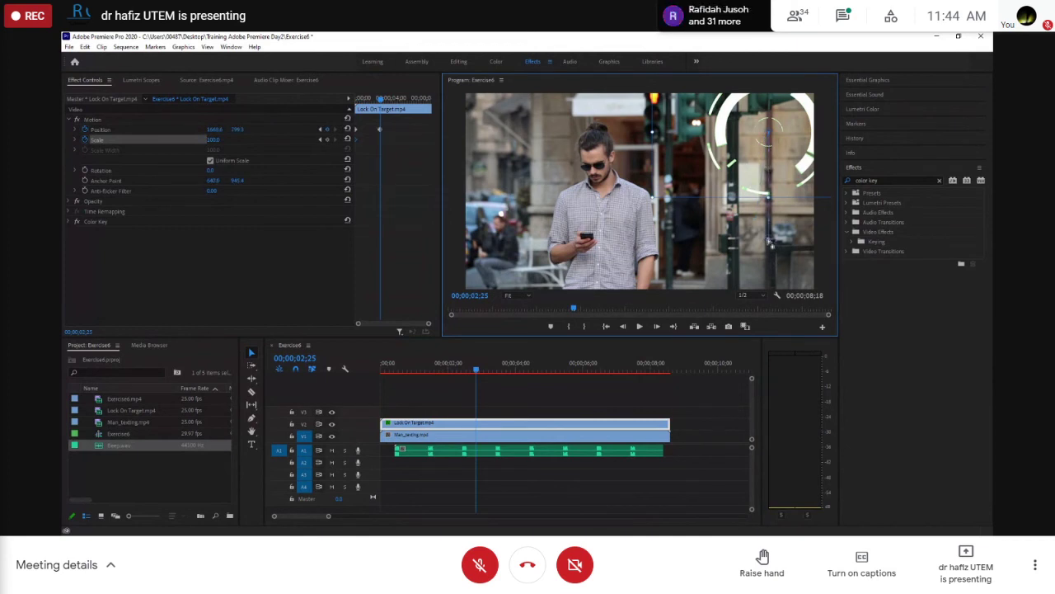
drag(726, 134, 724, 238)
- At 00;00;04;15, move the target to the lower left beside the man and shrink it to Scale about 44
drag(476, 370, 532, 370)
drag(717, 234, 493, 240)
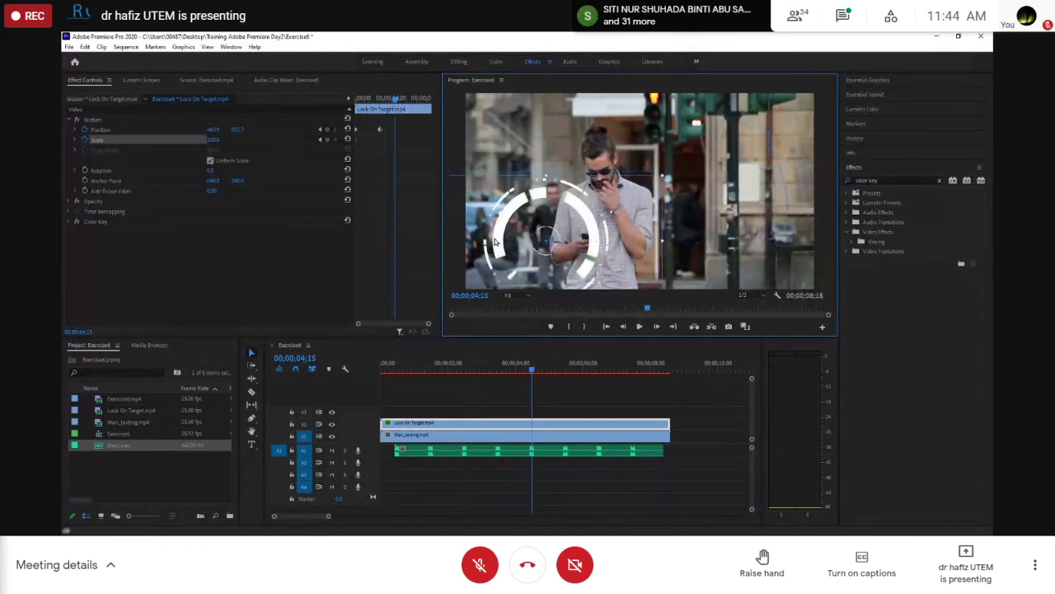
drag(665, 177, 576, 212)
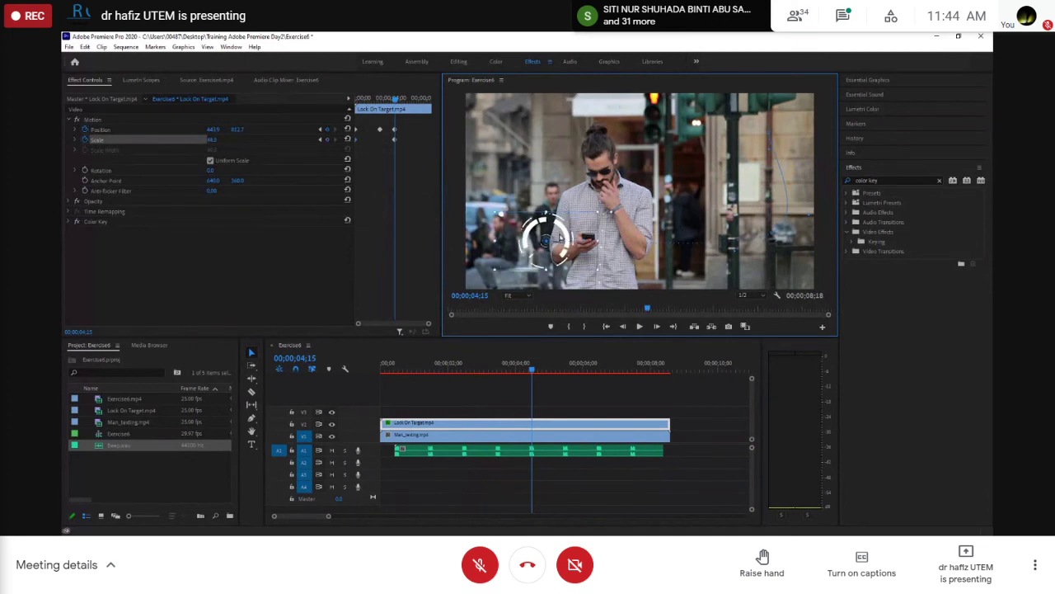
- At 00;00;05;20, move the target to the upper left, Position about 371, 229, and enlarge it to Scale about 83
click(533, 364)
click(571, 369)
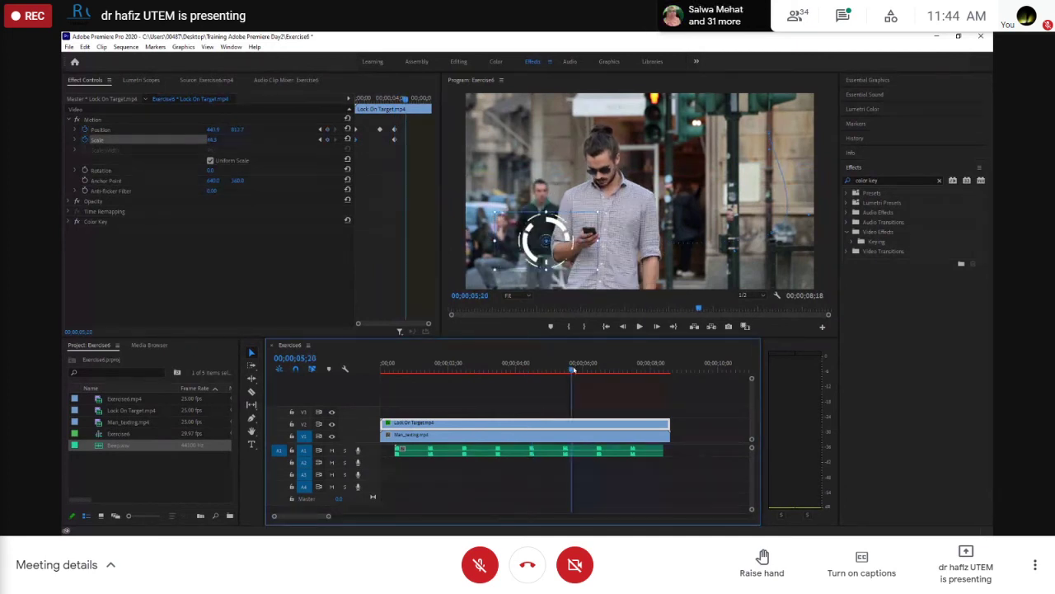
click(573, 148)
drag(573, 148, 552, 124)
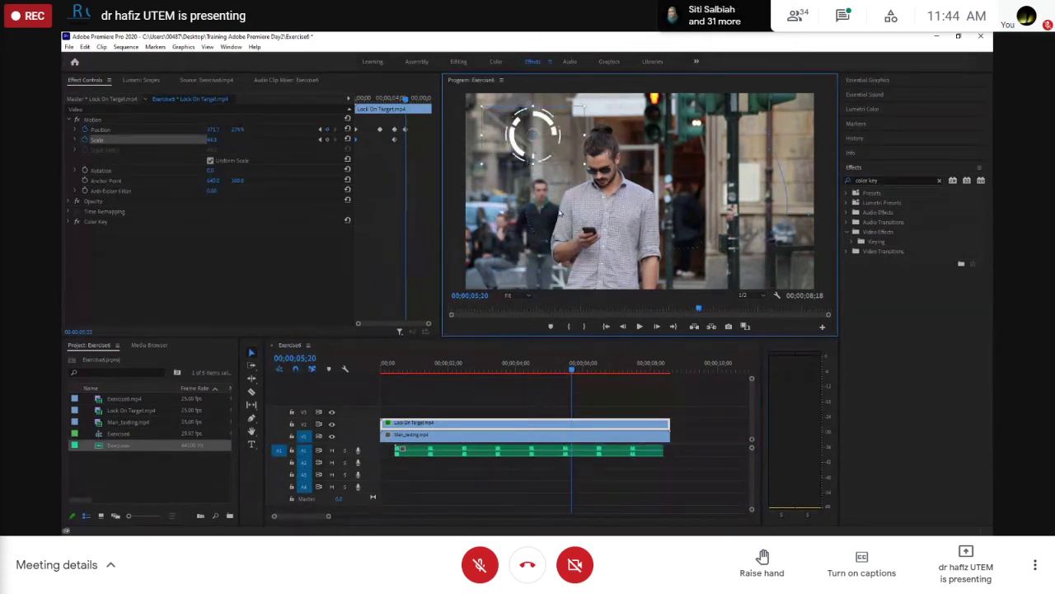
drag(583, 165, 634, 196)
- At 00;00;07;16, place the target over the phone at Position about 687, 775 with Scale about 22
click(575, 385)
click(635, 368)
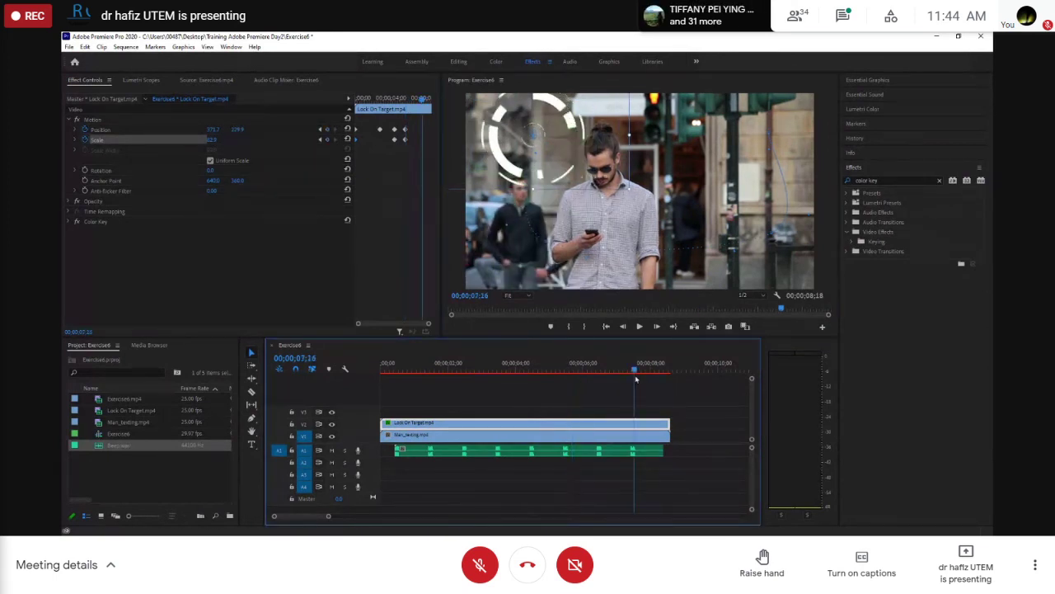
drag(563, 126, 629, 223)
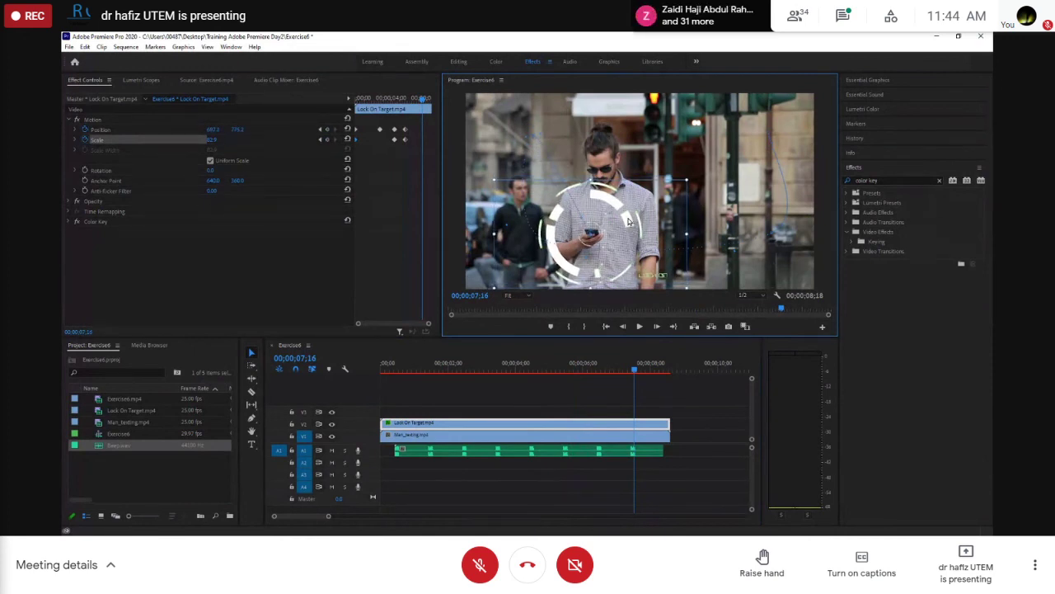
drag(686, 177, 615, 217)
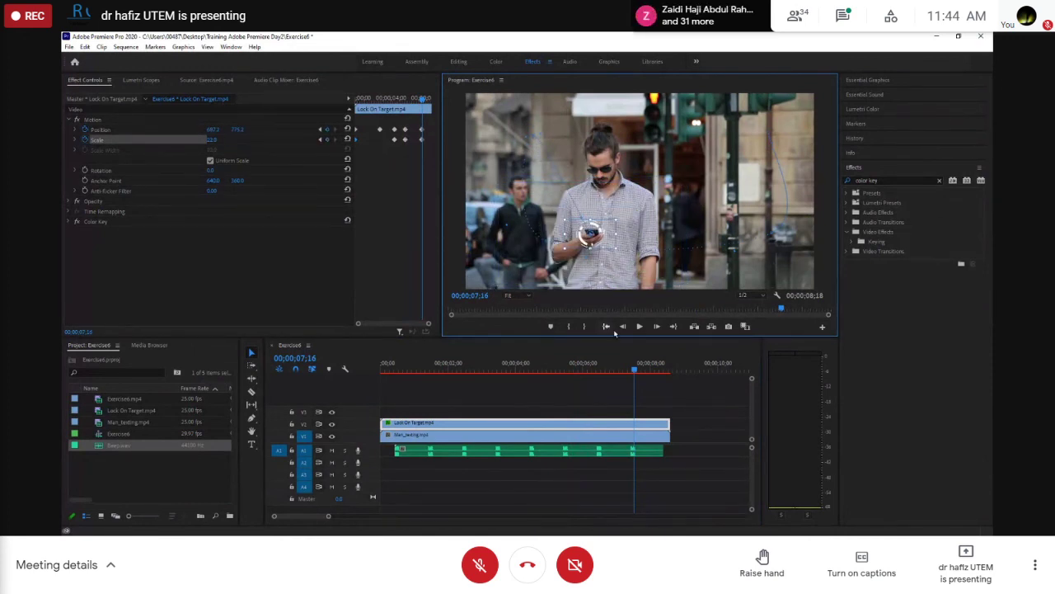
- Play the sequence from 00;00;00;00 to near its end to review the target's movement and scaling
click(357, 362)
key(Home)
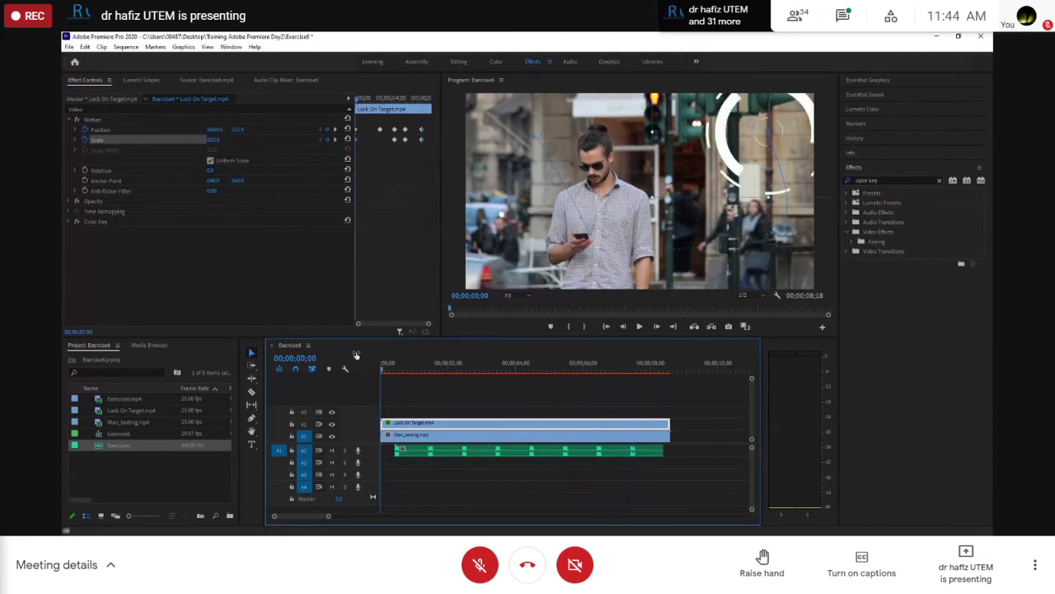
key(space)
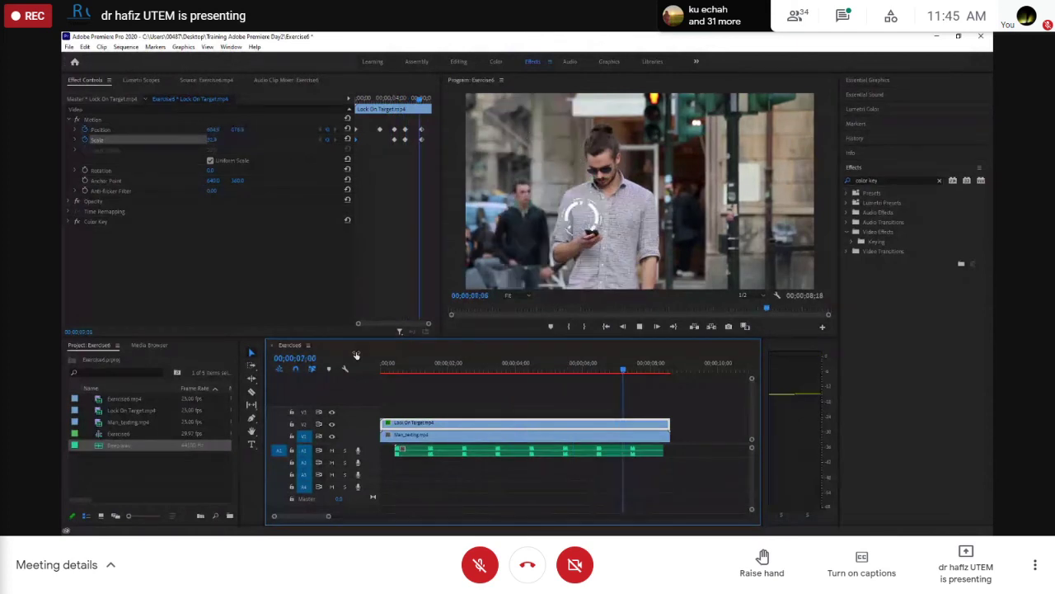
key(space)
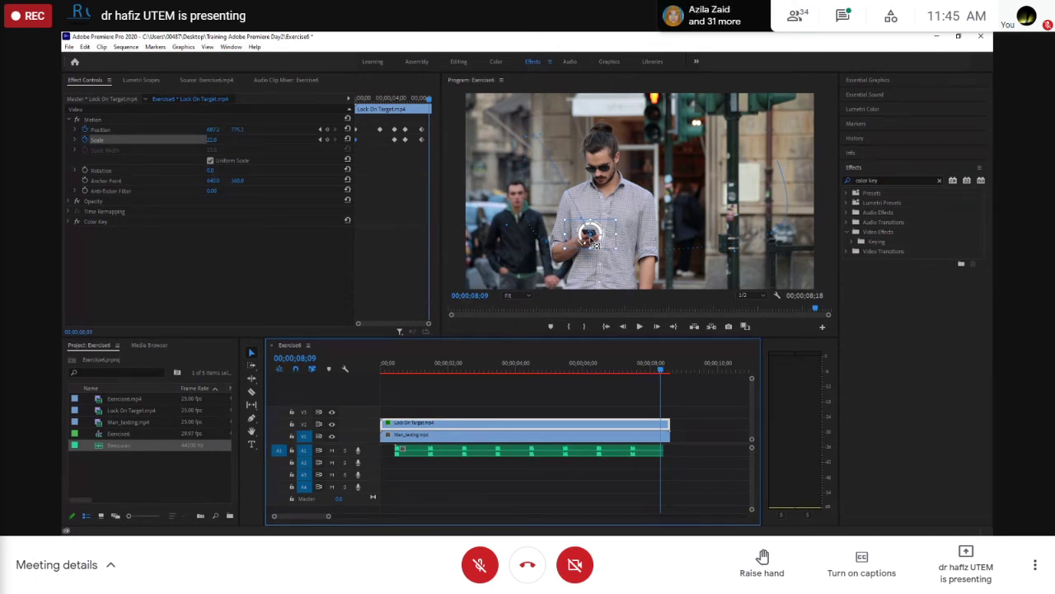
- Undo all of the target's Position and Scale keyframing, and return the playhead to 00;00;00;00 with the target selected
key(ctrl+z)
key(ctrl+z)
key(ctrl+z)
key(ctrl+z)
key(ctrl+z)
key(ctrl+z)
key(ctrl+z)
key(ctrl+z)
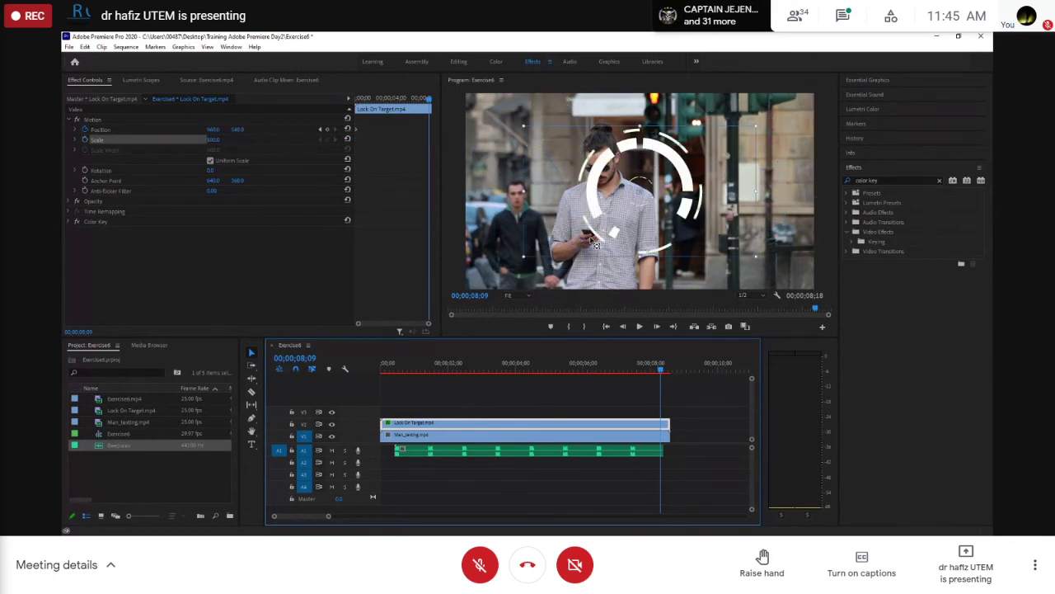
key(ctrl+z)
click(262, 301)
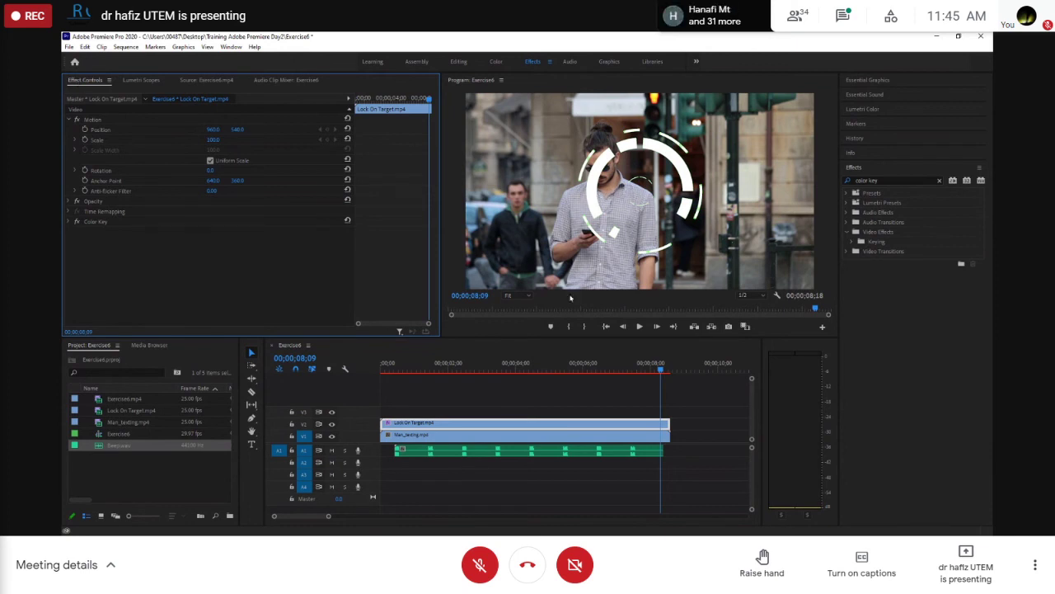
click(592, 210)
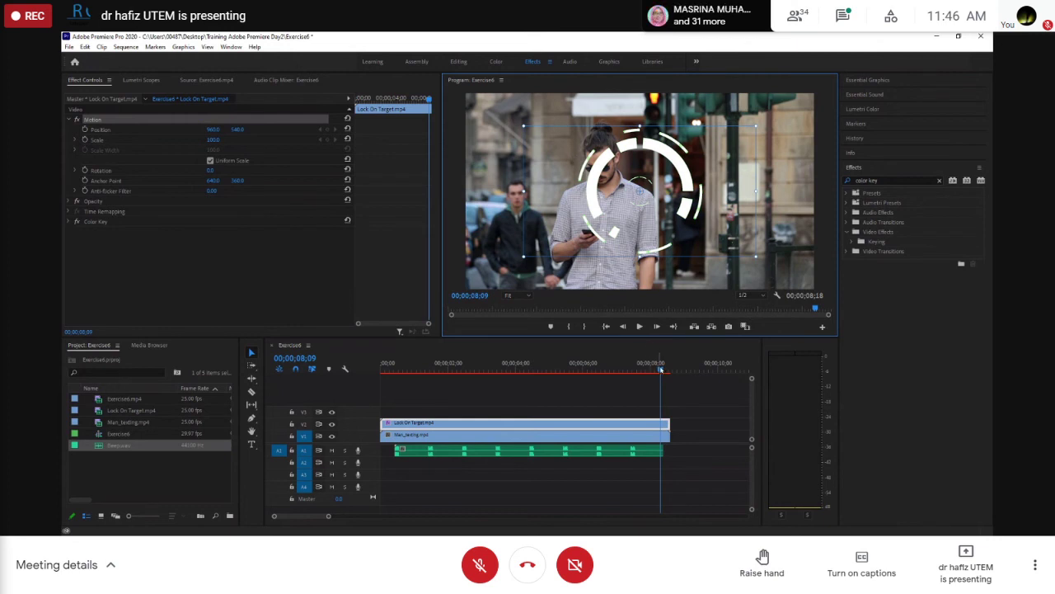
click(617, 365)
drag(618, 365, 358, 367)
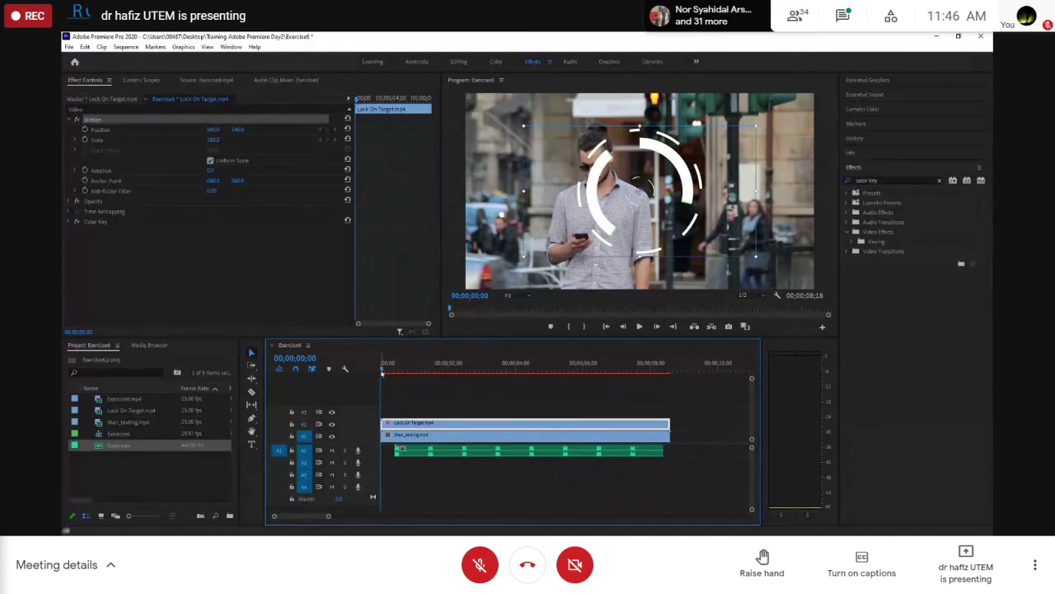
- Without keyframing, move the target to Position about 1794, 101 at 00;00;00;00 and about 1502, 785 at 00;00;01;08
click(672, 157)
drag(672, 156, 812, 84)
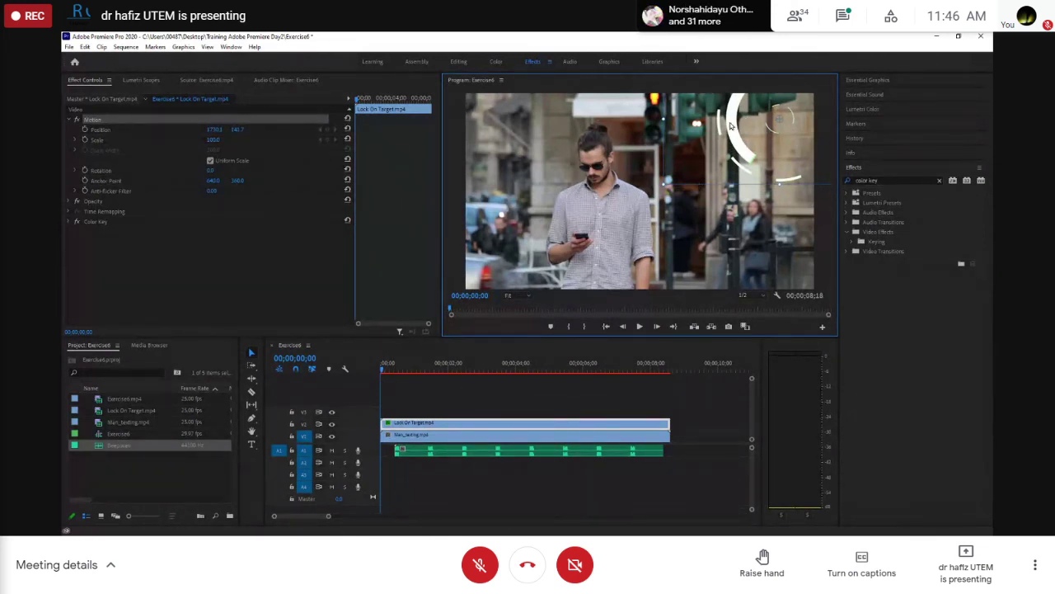
drag(732, 130, 744, 123)
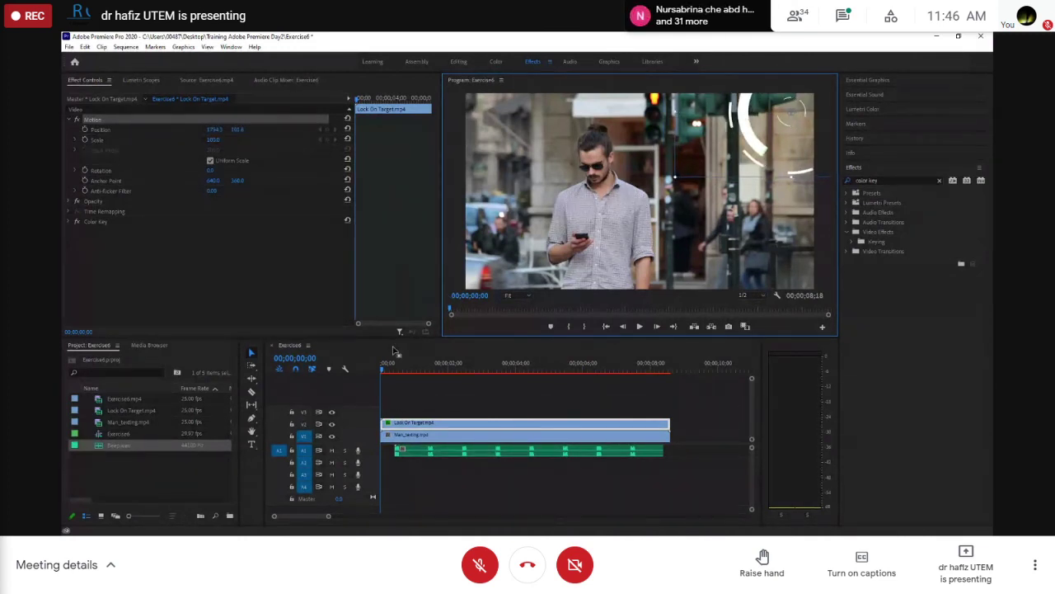
drag(382, 371, 423, 373)
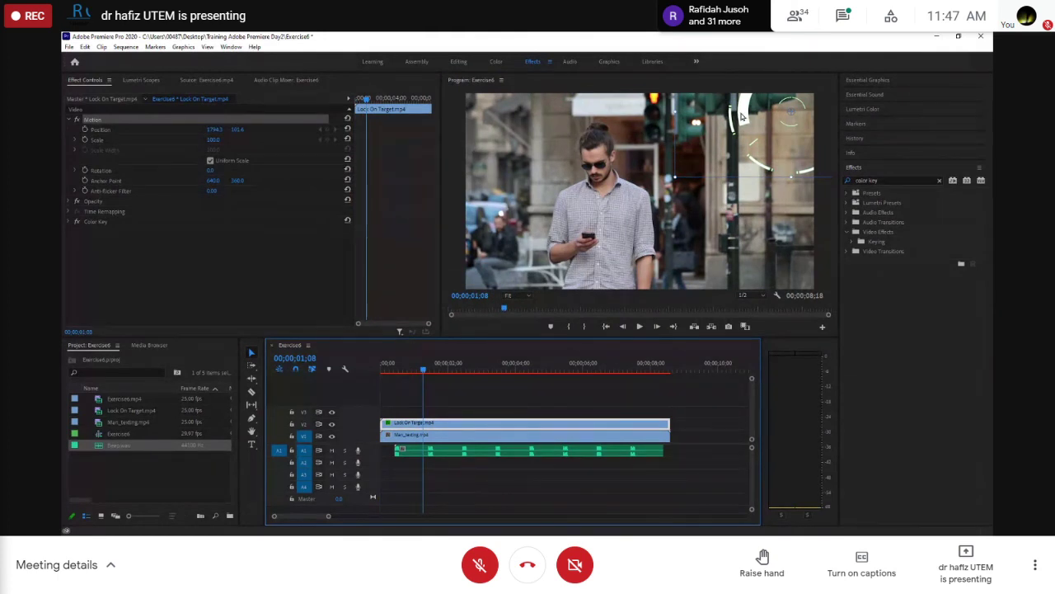
drag(741, 117, 689, 240)
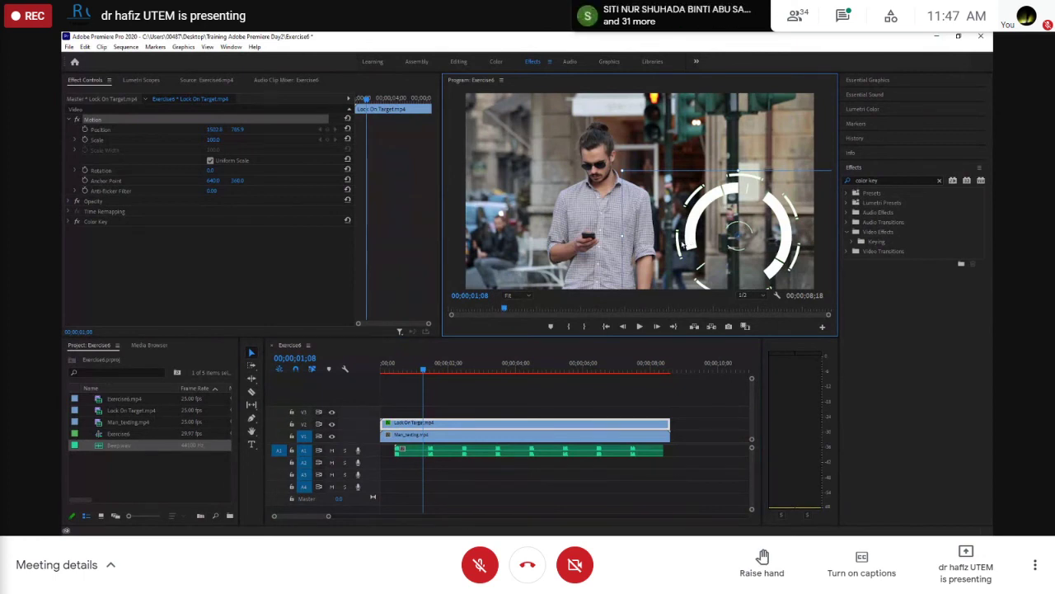
- Enable Position and Scale keyframing at 00;00;00;00 and place the target in the upper right at Position about 1751, 168
drag(369, 102, 347, 100)
click(85, 130)
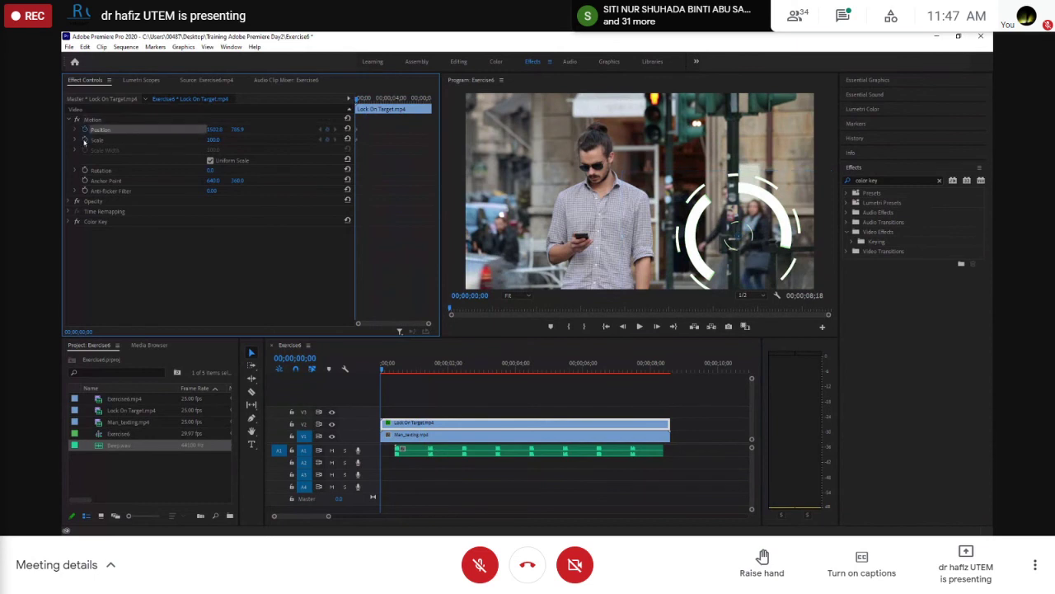
click(85, 141)
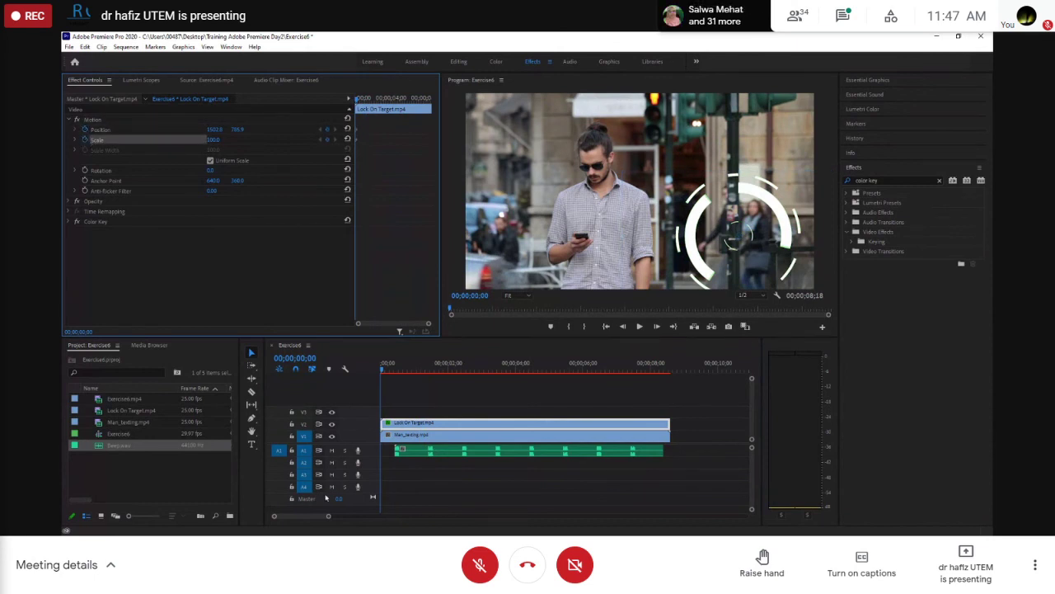
click(694, 230)
click(748, 187)
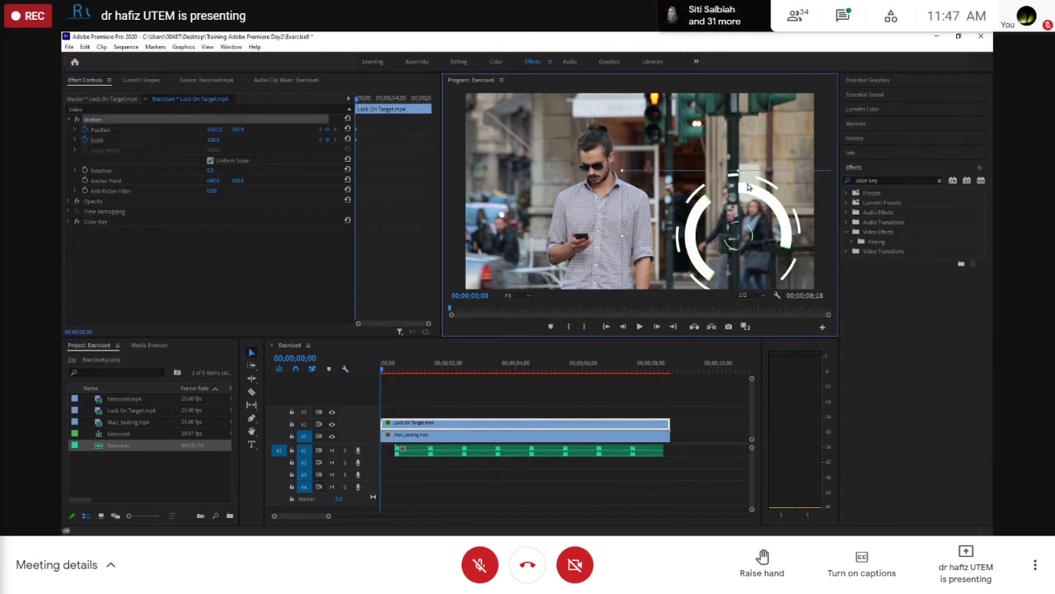
drag(748, 186, 793, 73)
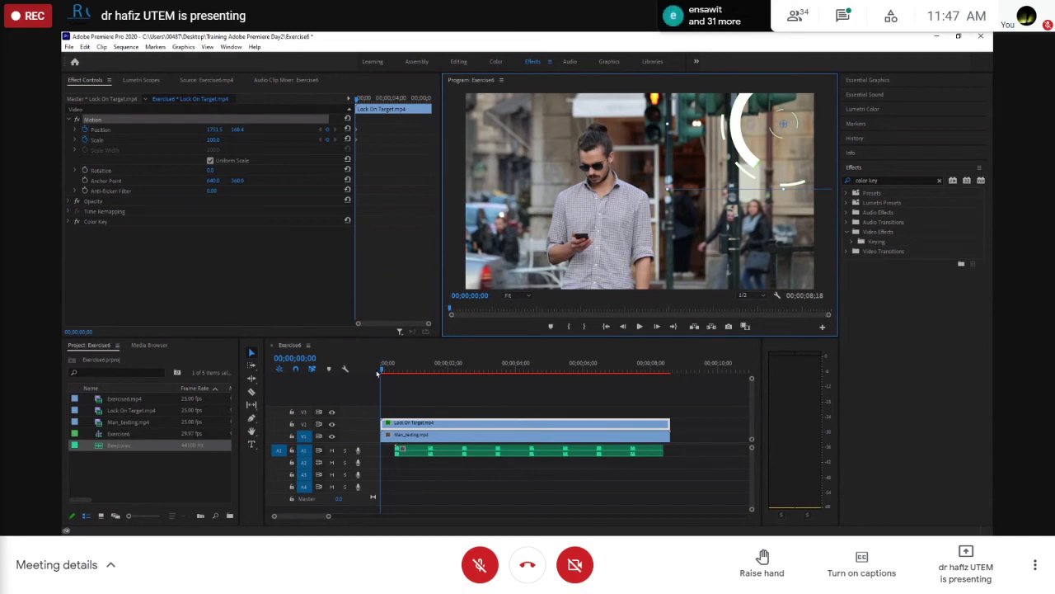
- At 00;00;01;00, move the target to the lower right at Position about 1767, 834 and shrink it to Scale about 35
drag(383, 373, 417, 375)
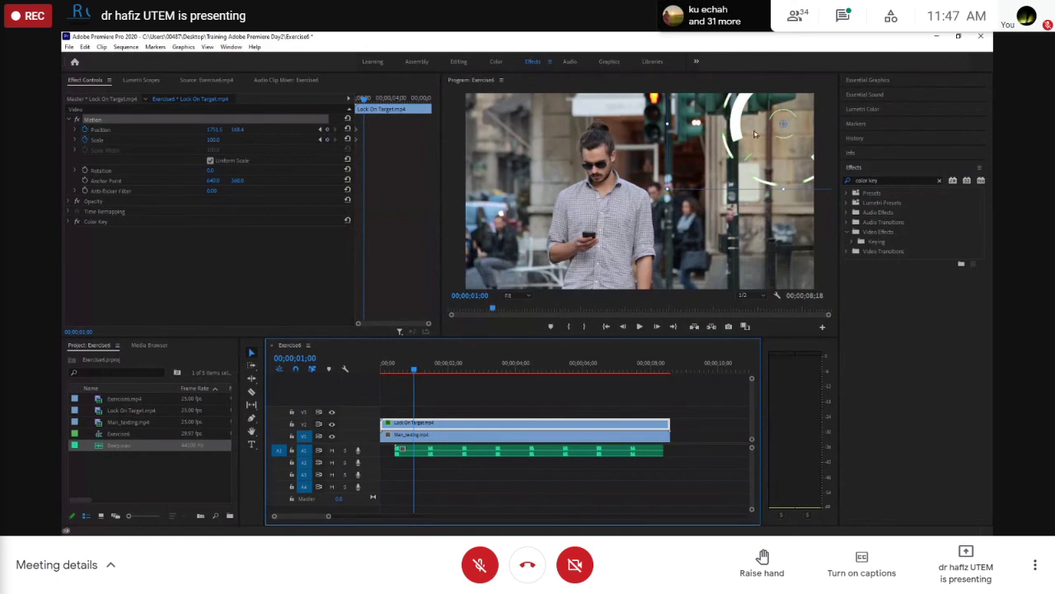
drag(735, 132, 741, 255)
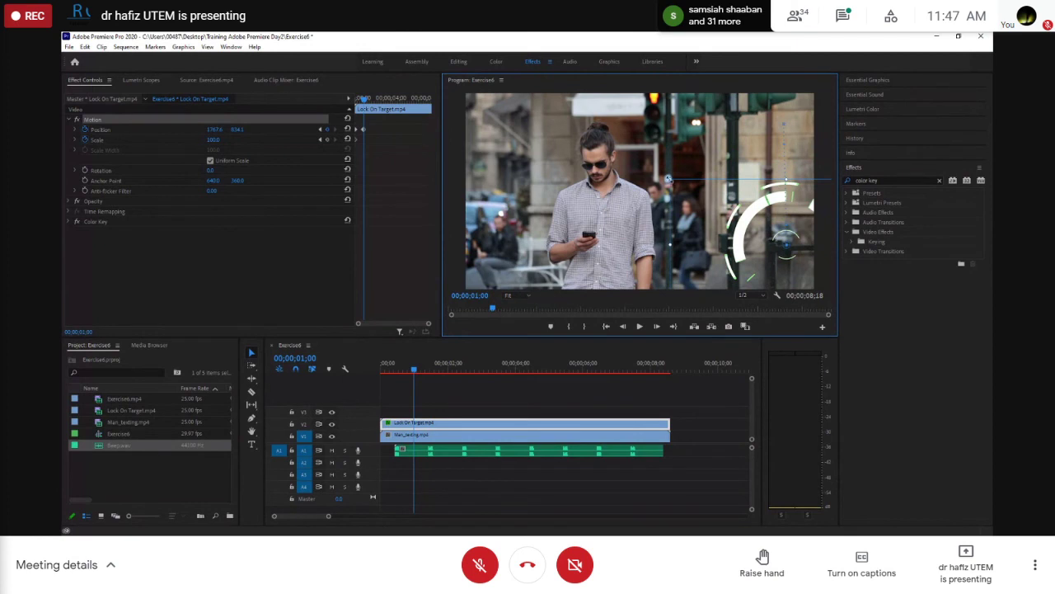
drag(669, 178, 715, 226)
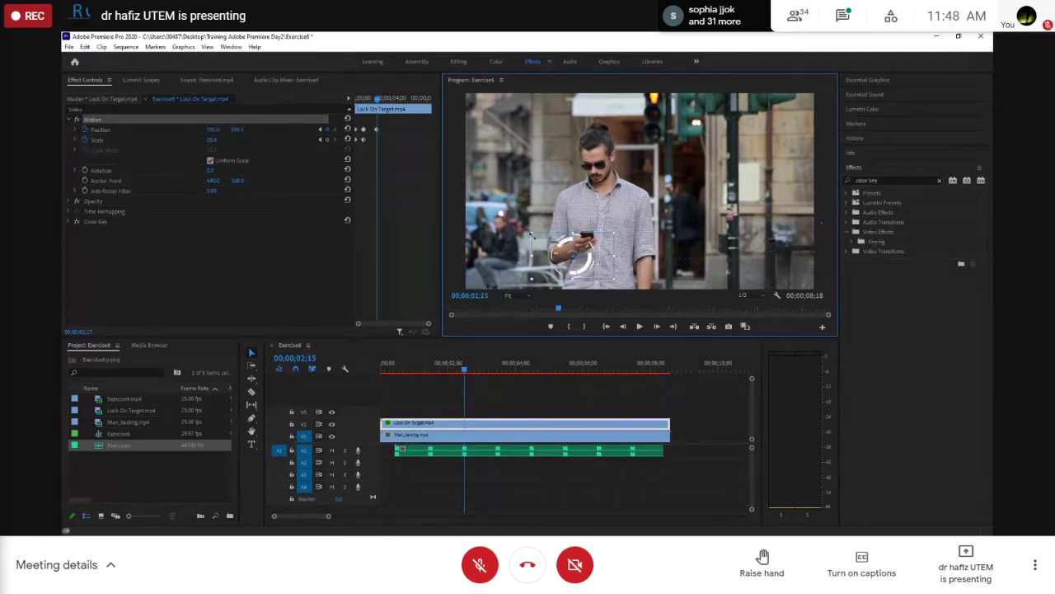
- Enlarge the target to Scale about 54.7 at 00;00;02;15, and move it to Position about 390, 278 at 00;00;03;14
drag(532, 235, 519, 222)
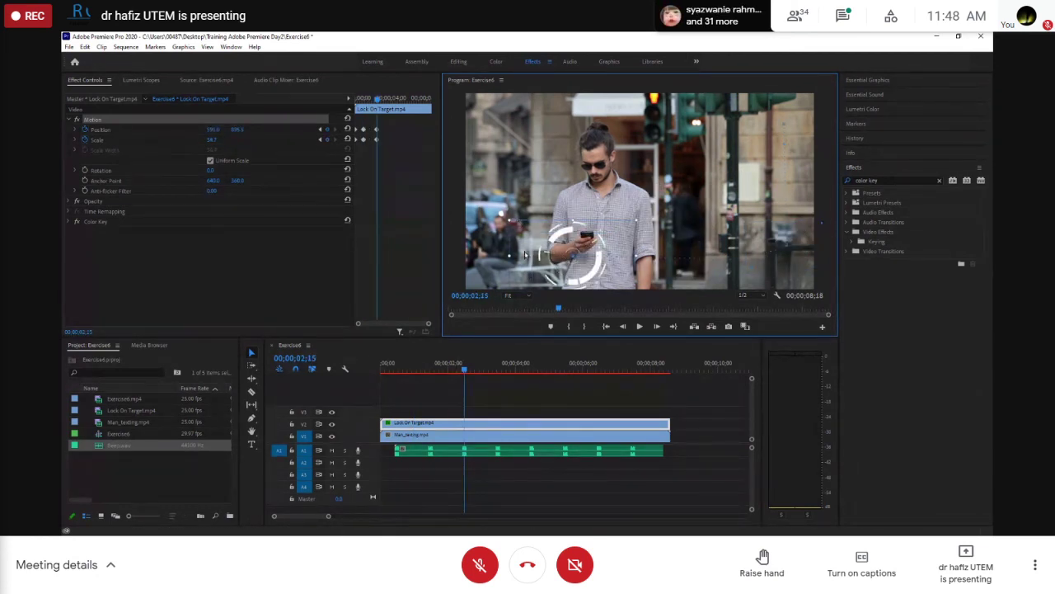
click(493, 371)
drag(493, 371, 497, 371)
click(542, 255)
drag(543, 256, 505, 140)
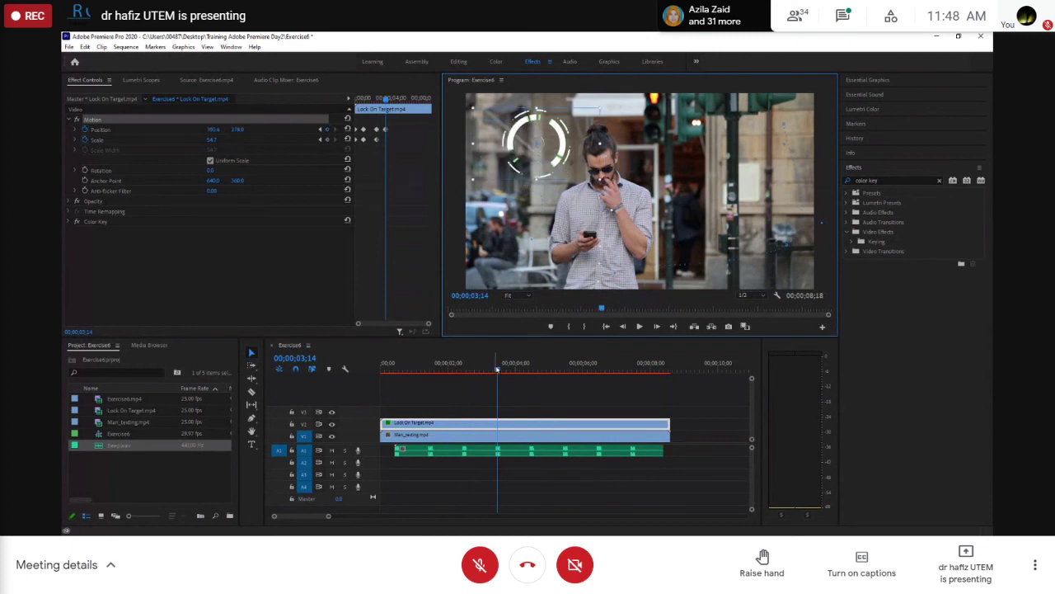
- At 00;00;05;03, move the target over the man's face and enlarge it to Scale about 109
click(499, 371)
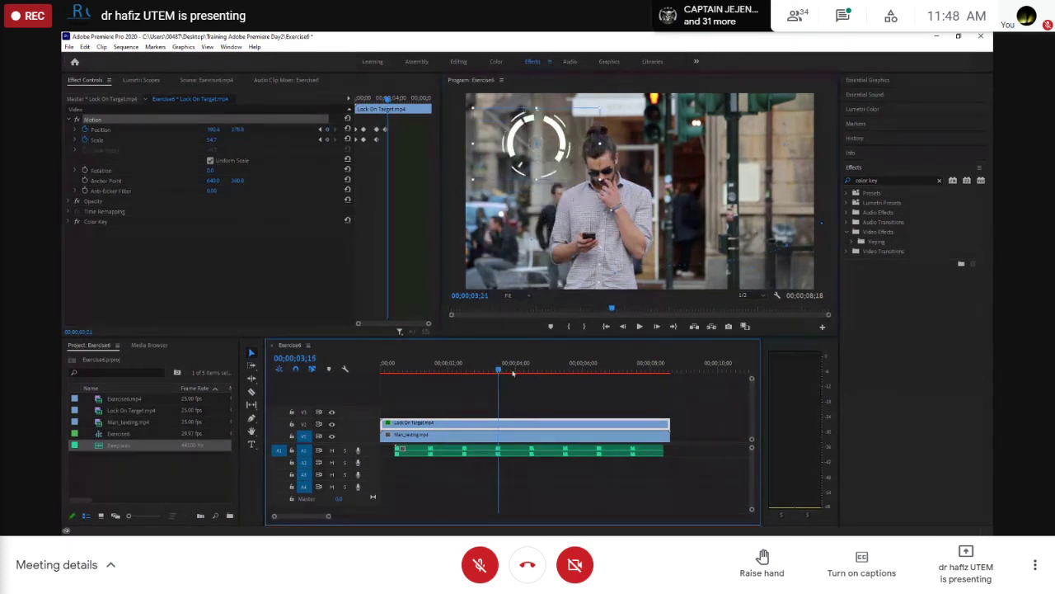
click(539, 372)
click(553, 370)
click(553, 124)
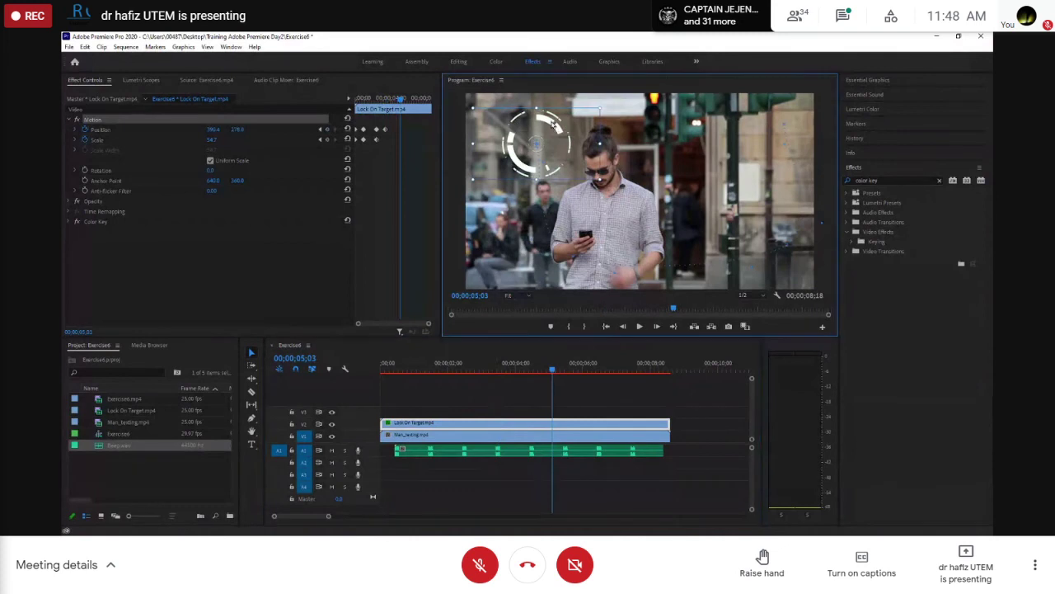
drag(553, 124, 633, 153)
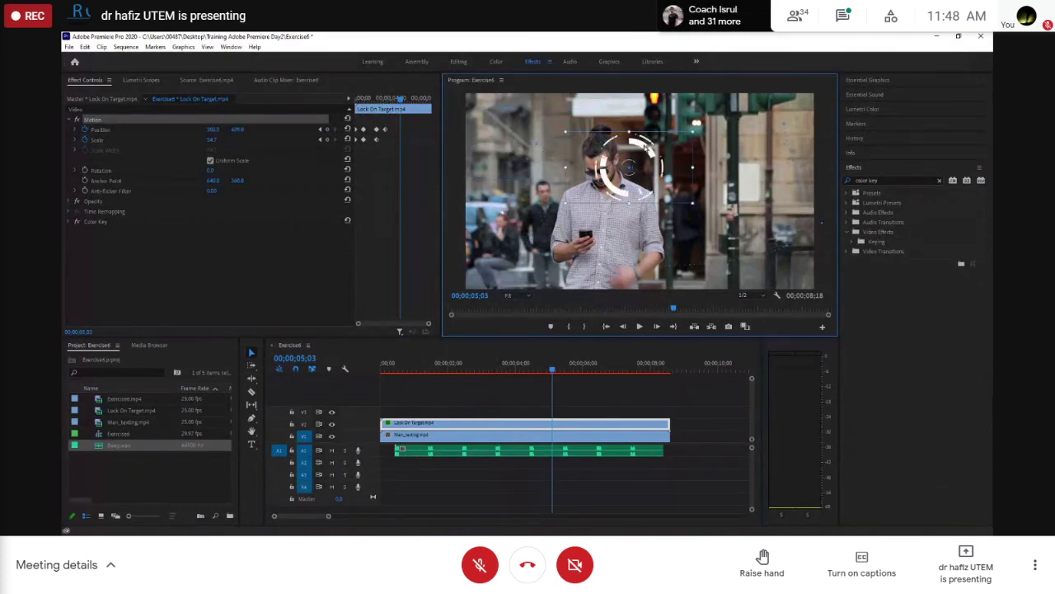
drag(681, 202, 723, 240)
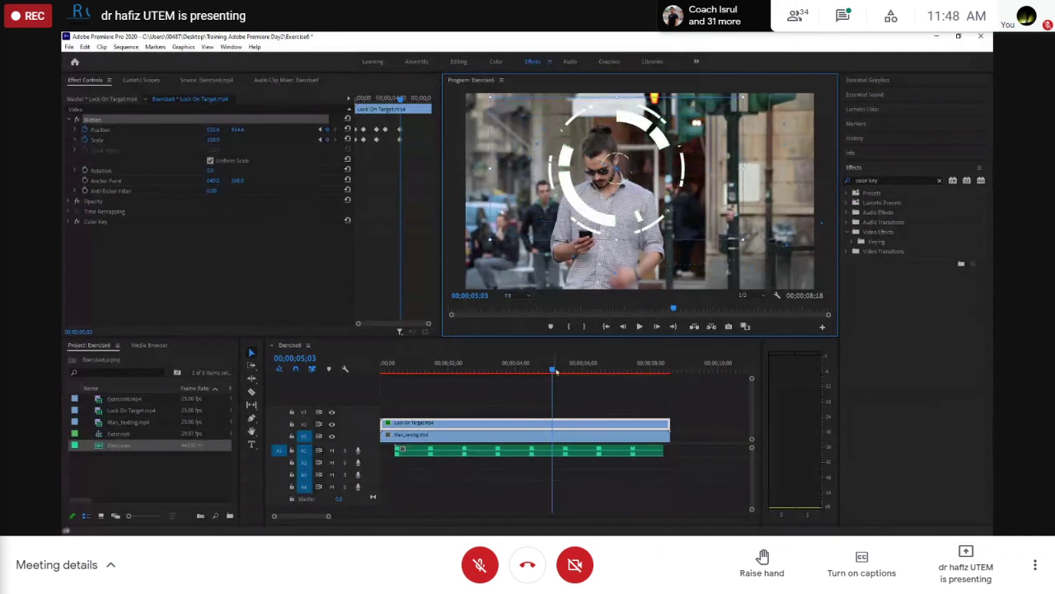
- At 00;00;07;28, place the target over the man's phone and shrink it to Scale about 28.7
drag(555, 371, 560, 371)
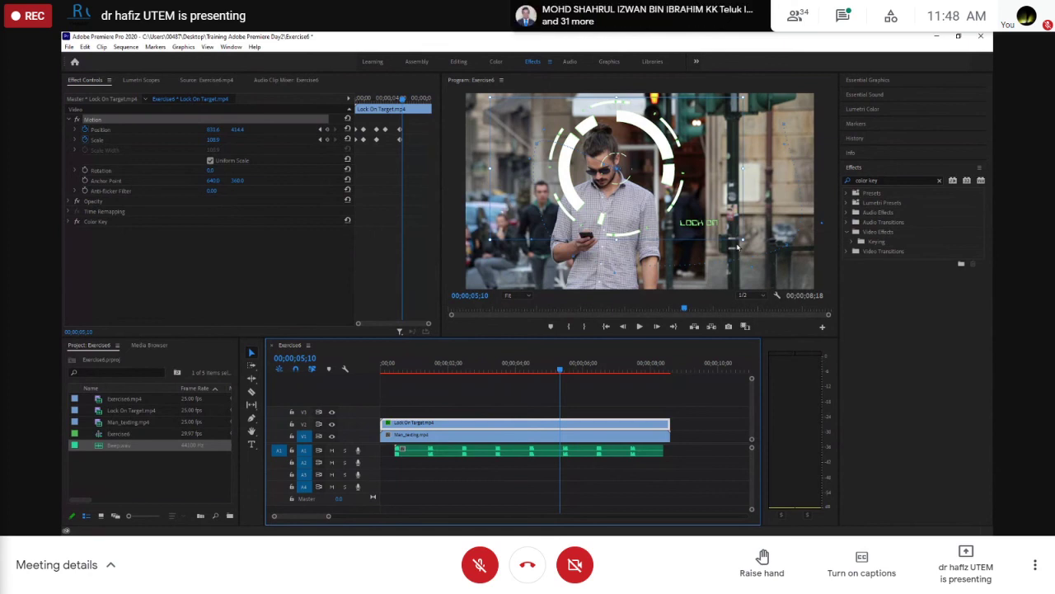
click(426, 100)
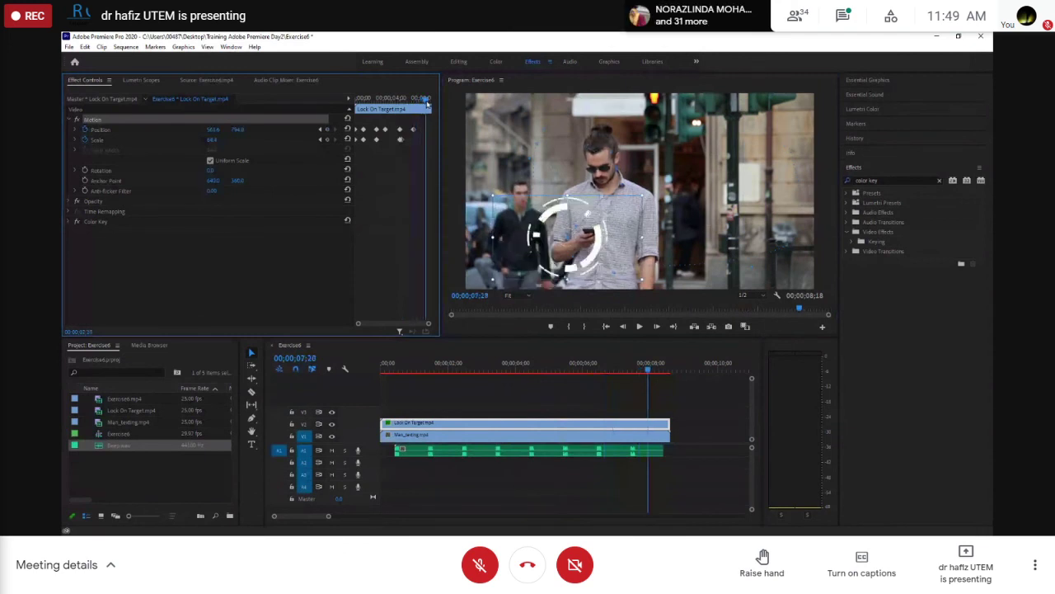
drag(567, 238, 594, 231)
drag(668, 273, 627, 250)
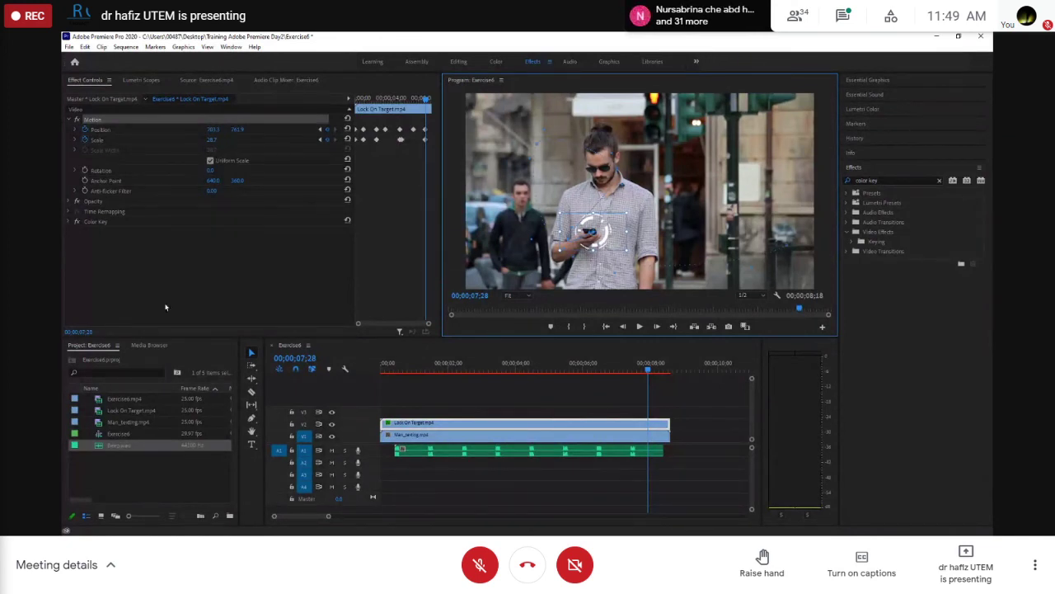
- Play the sequence through from its start to review the target's keyframed movement and scaling
key(space)
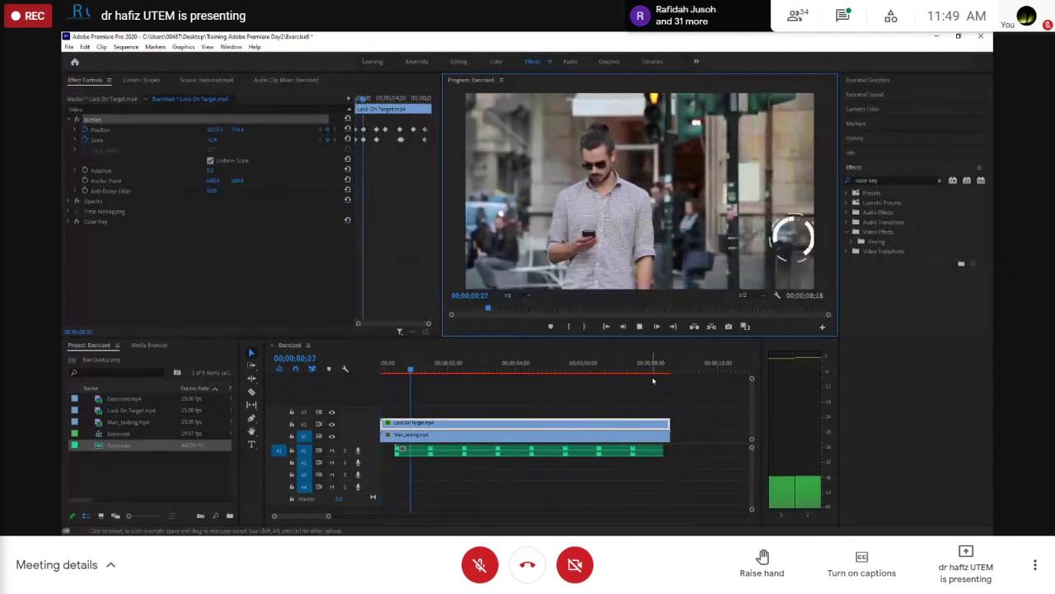
click(589, 356)
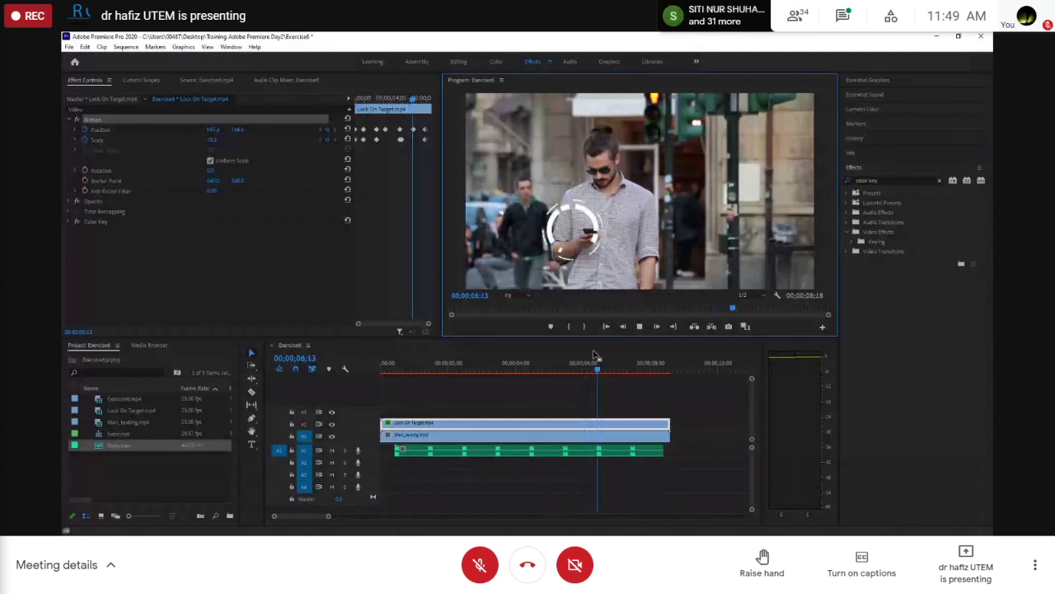
key(space)
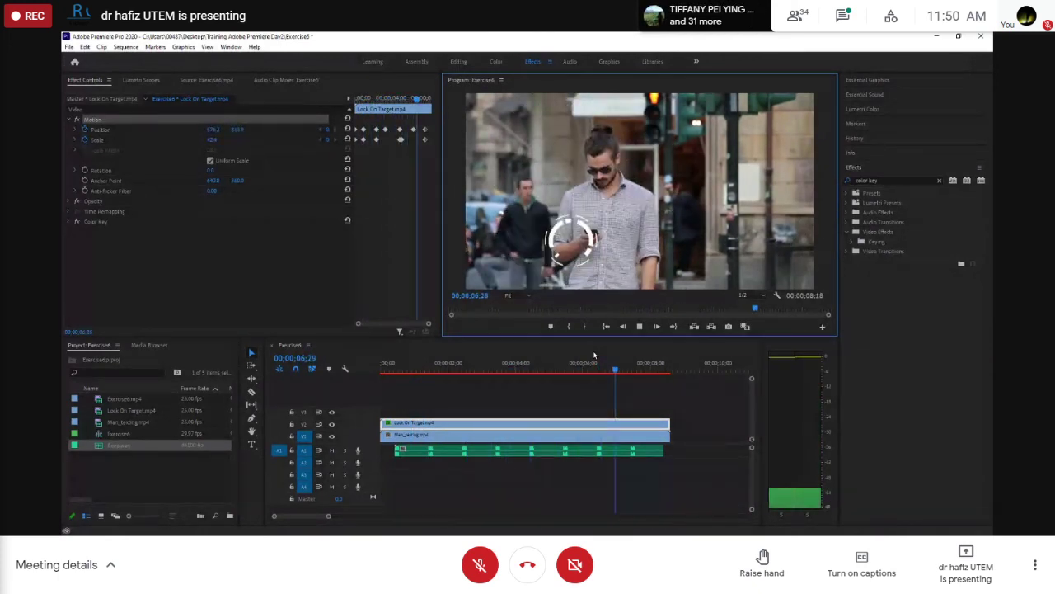
key(space)
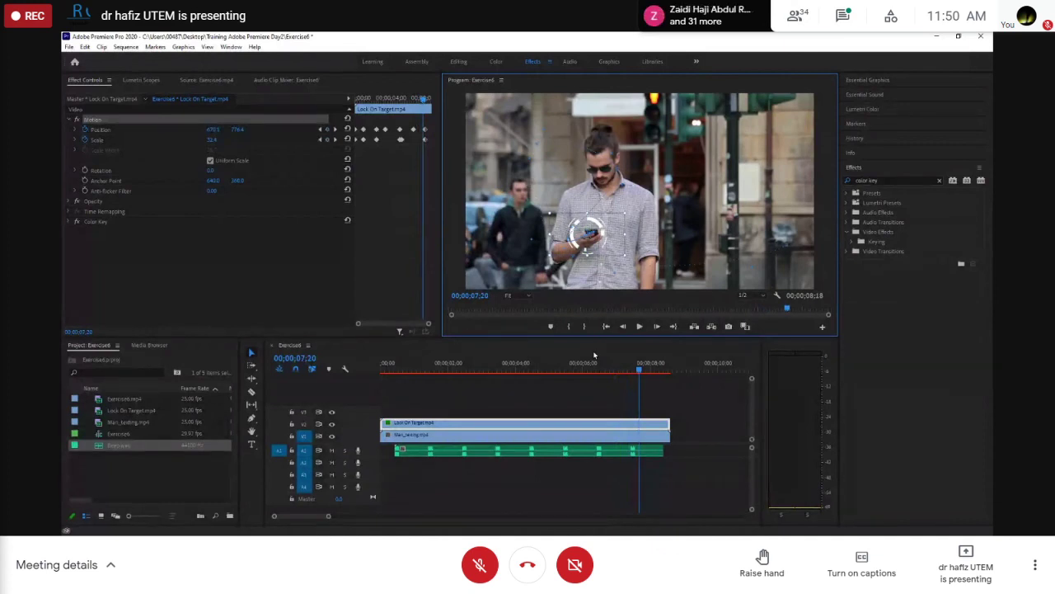
key(space)
key(space)
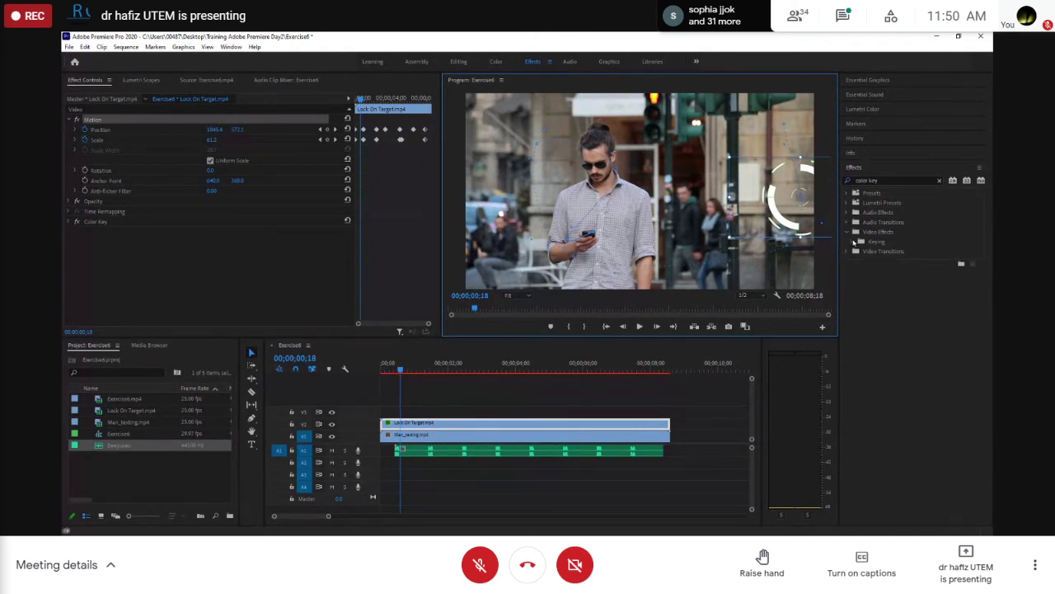
- Clear the color key search from the effects list and expand Video Effects and its Keying category
click(853, 242)
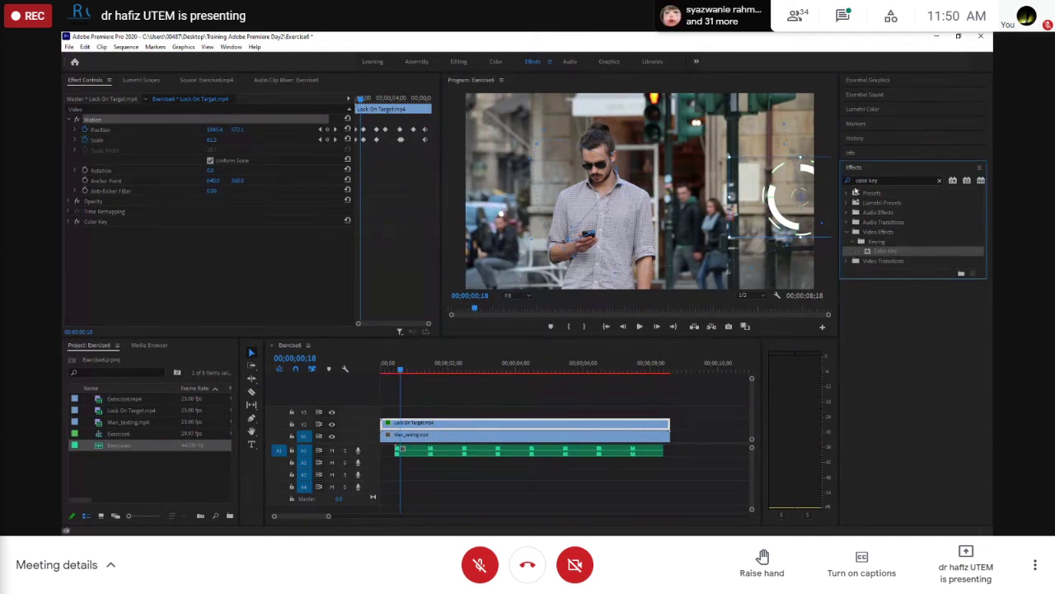
drag(881, 178, 833, 175)
key(BackSpace)
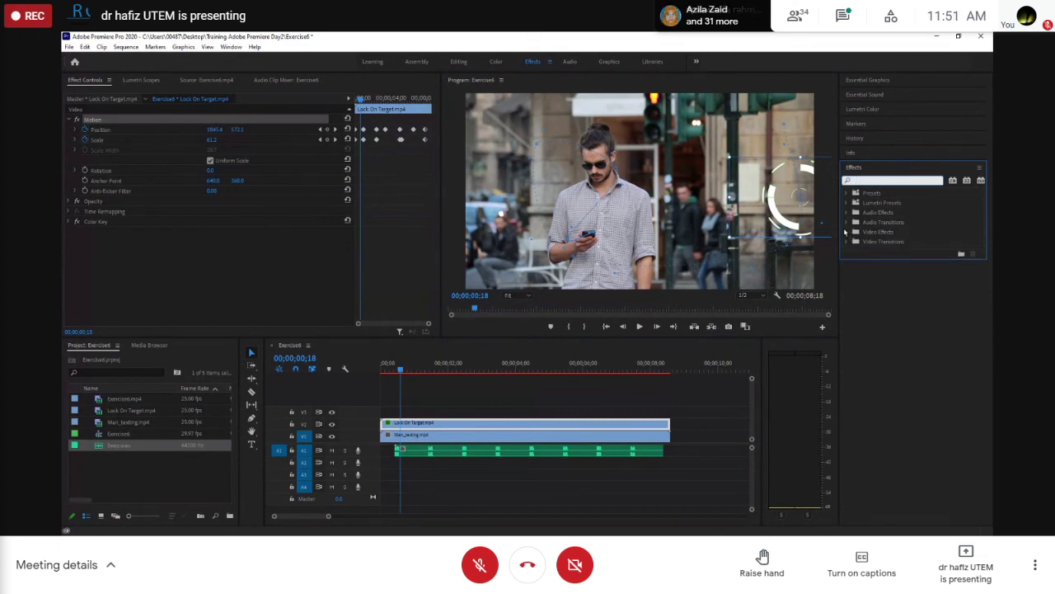
click(846, 233)
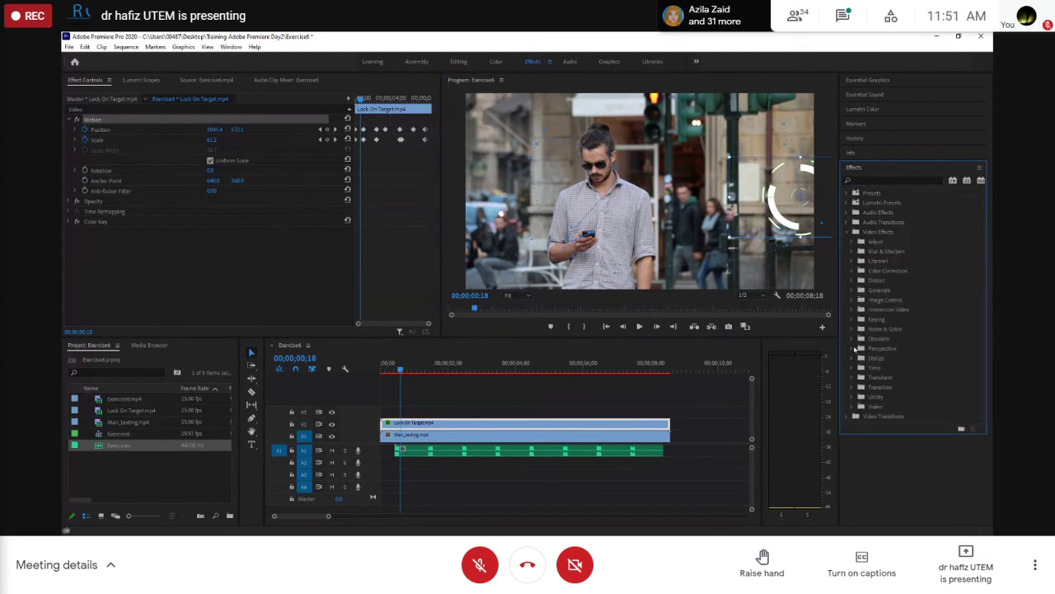
click(852, 320)
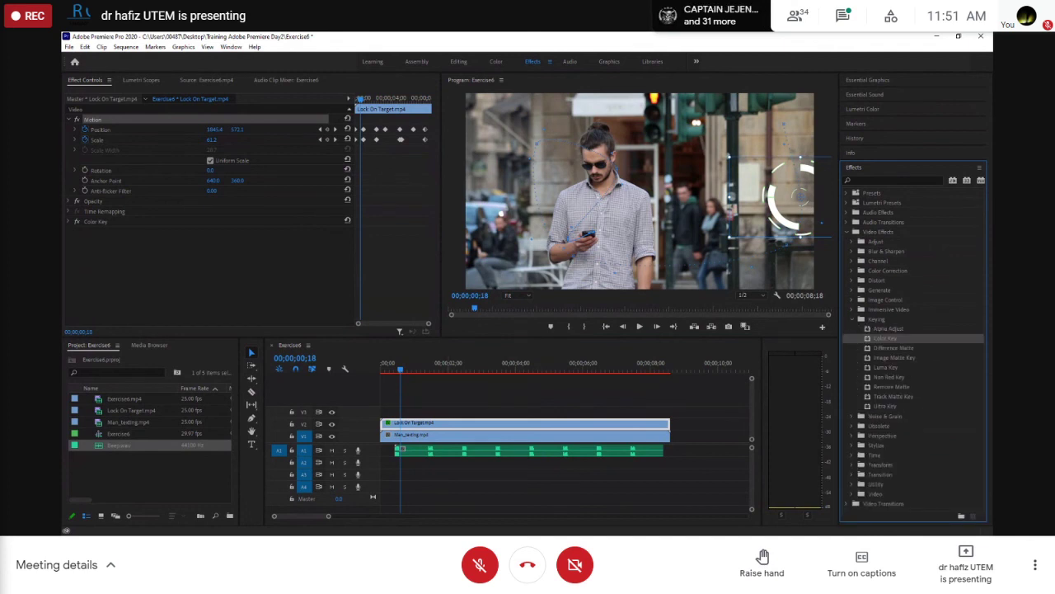
key(alt+Tab)
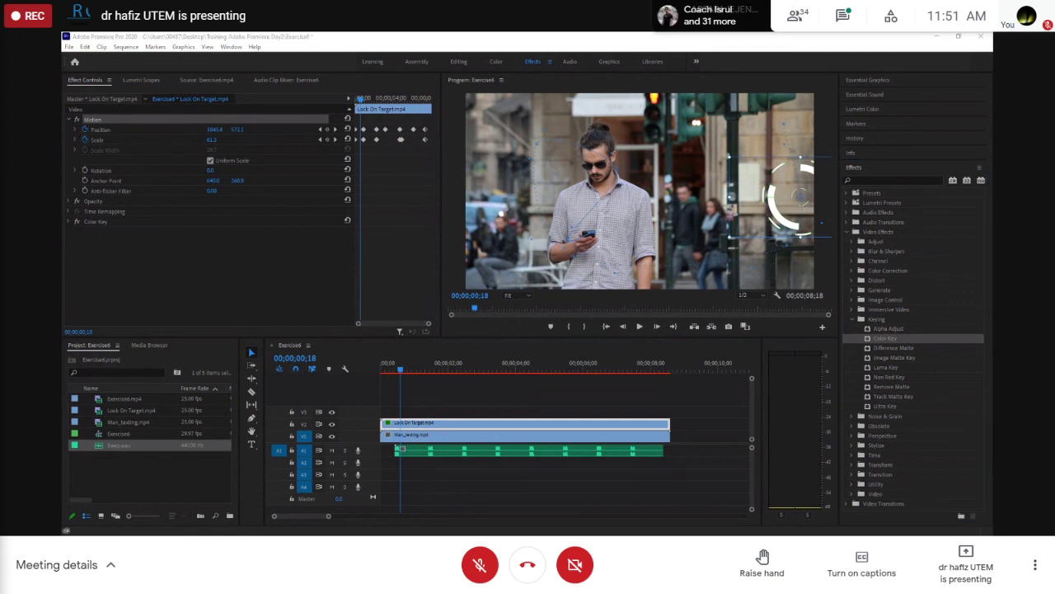
key(alt+Tab)
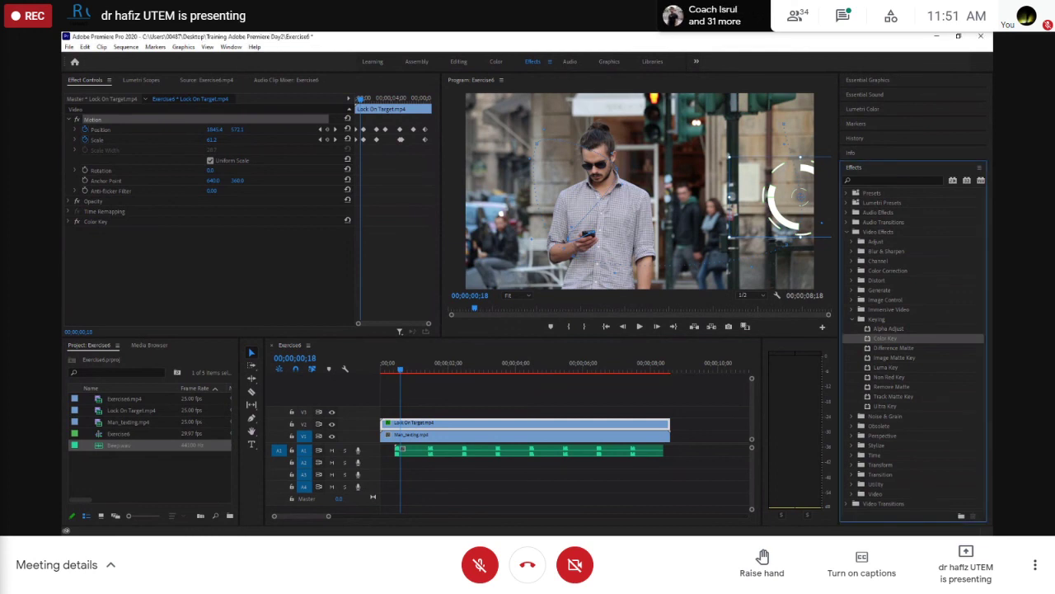
key(alt+Tab)
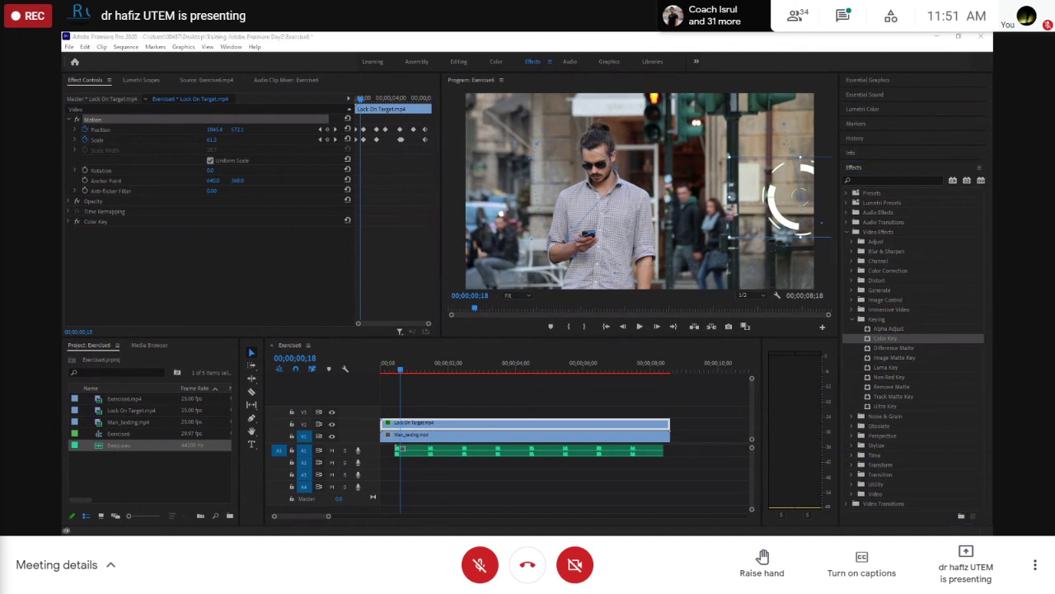
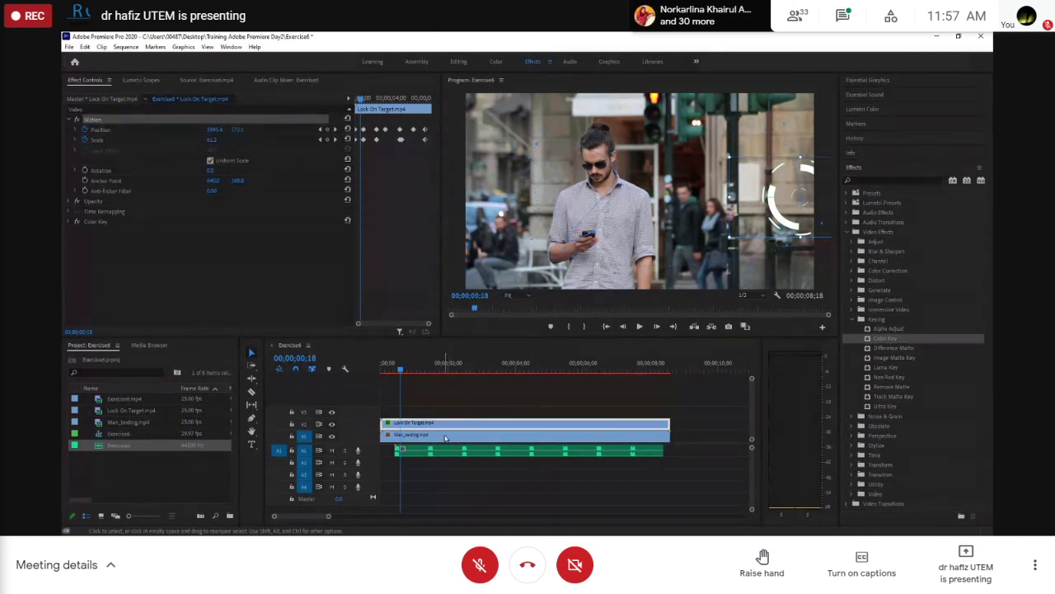
- Lock and unlock track V1, and try the Color Key effect on Man_texting with Color Tolerance 121
click(292, 437)
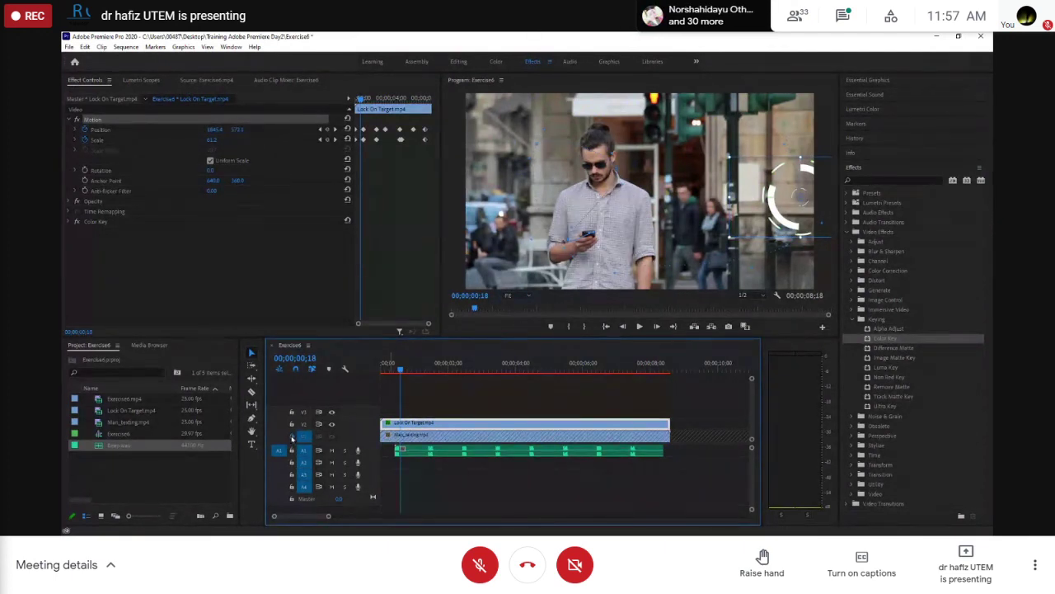
click(291, 437)
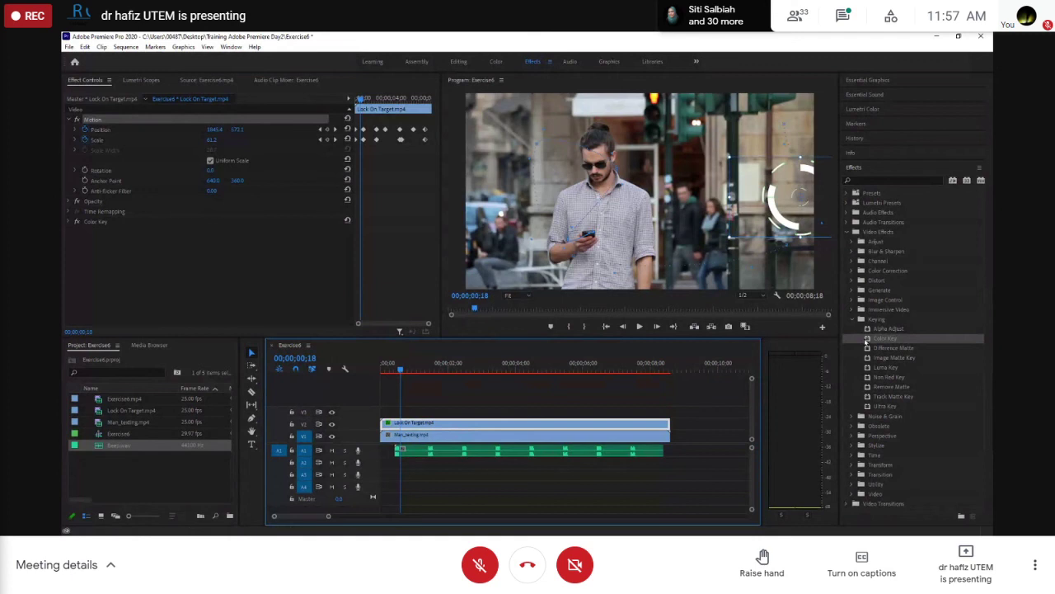
drag(866, 339, 461, 434)
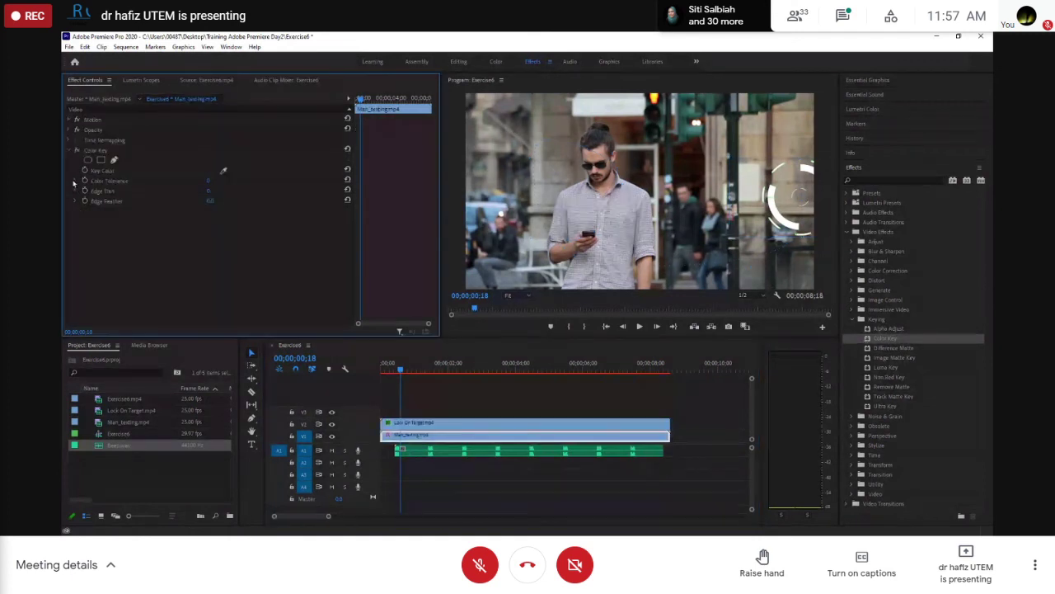
drag(210, 181, 271, 194)
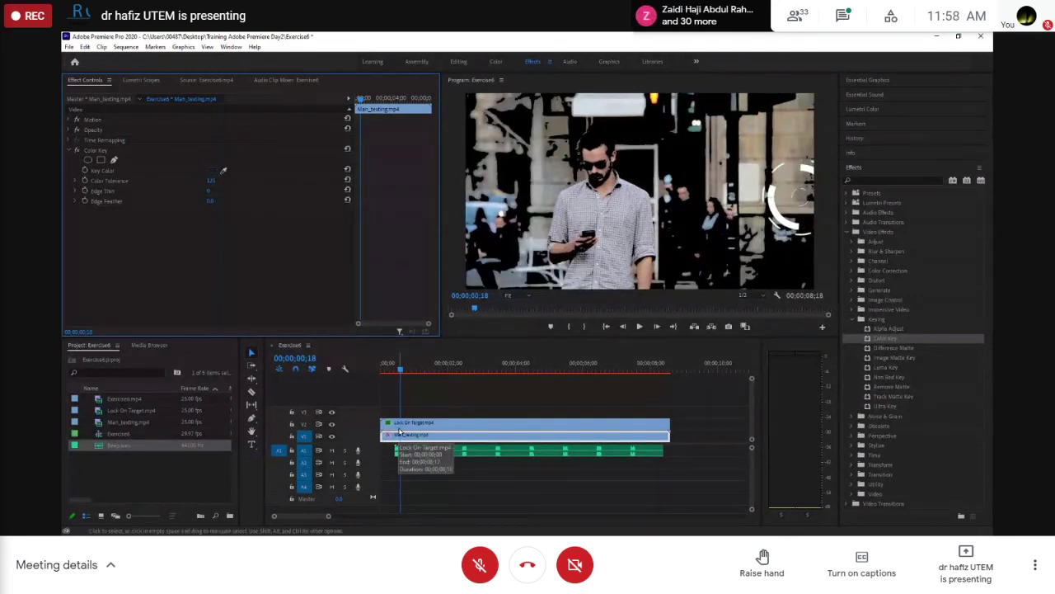
- Delete the Color Key effect from the Man_texting clip
click(94, 151)
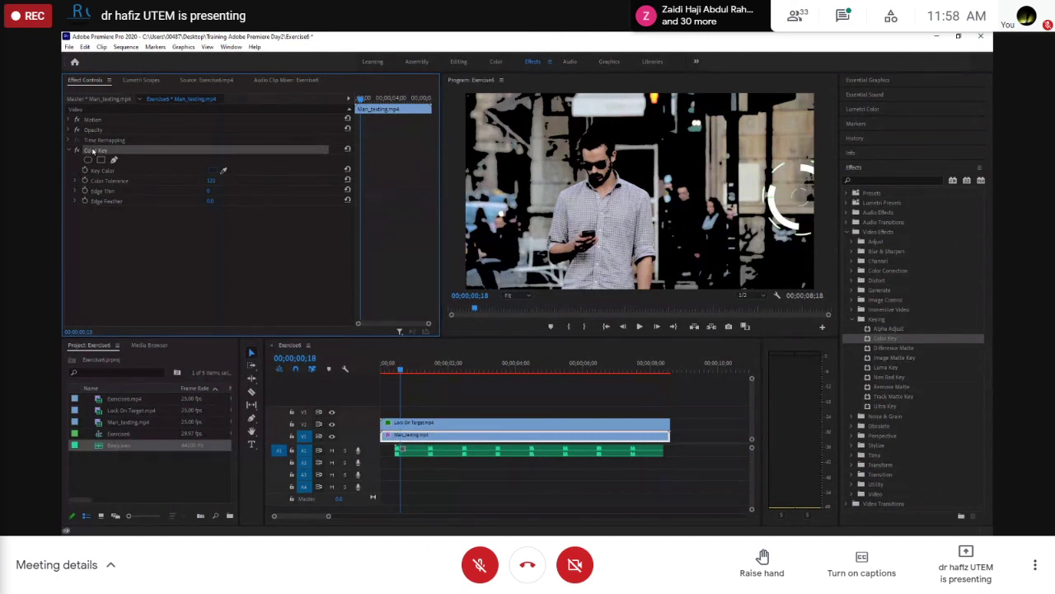
key(Delete)
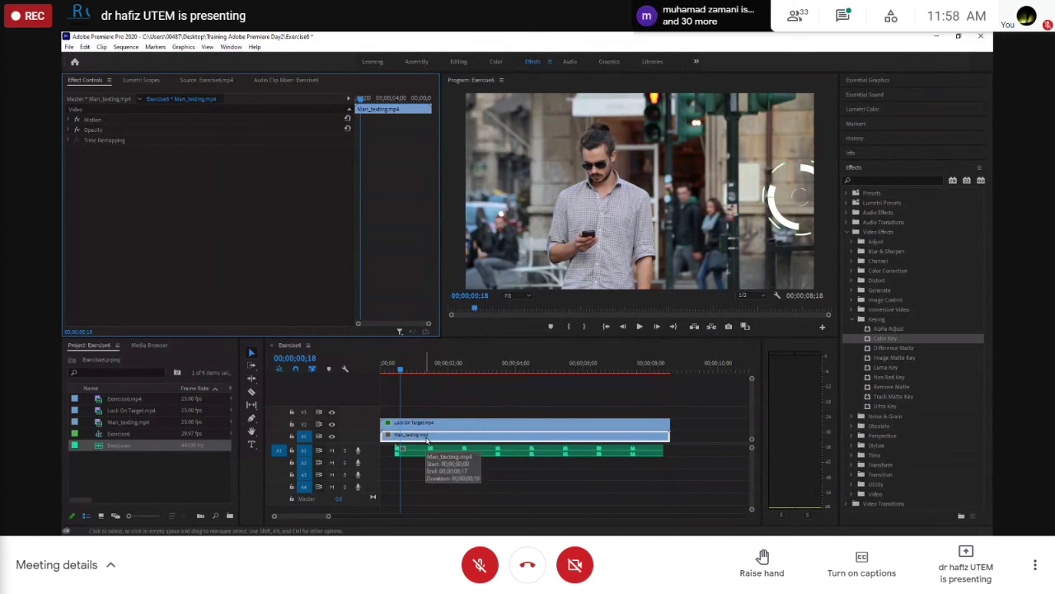
- Lock and unlock track V1 again, and try shortening the end of the Beep clip on A1, undoing the trim
click(291, 436)
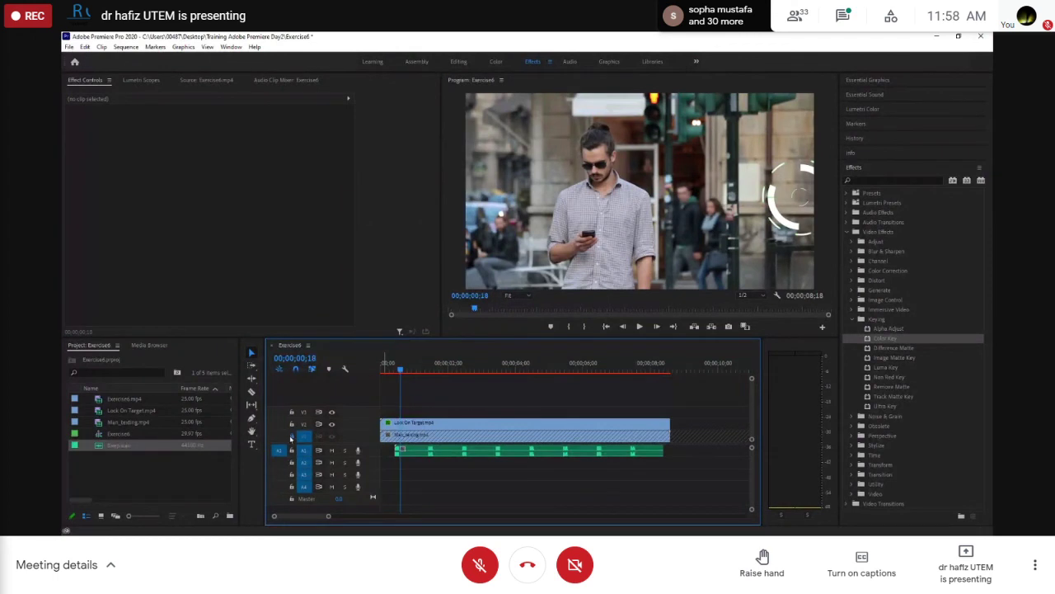
click(291, 436)
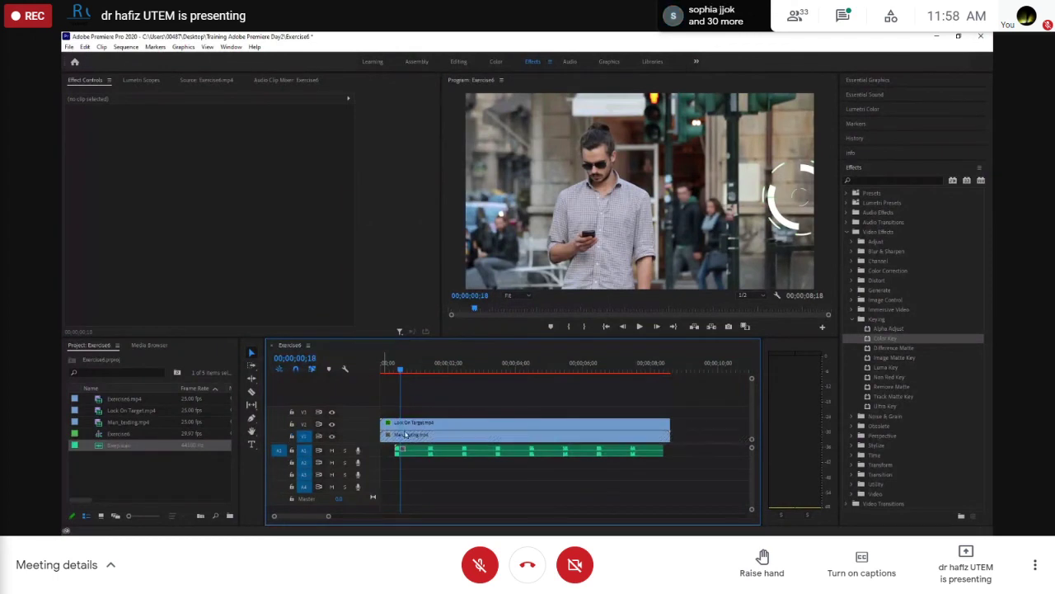
drag(662, 449, 621, 449)
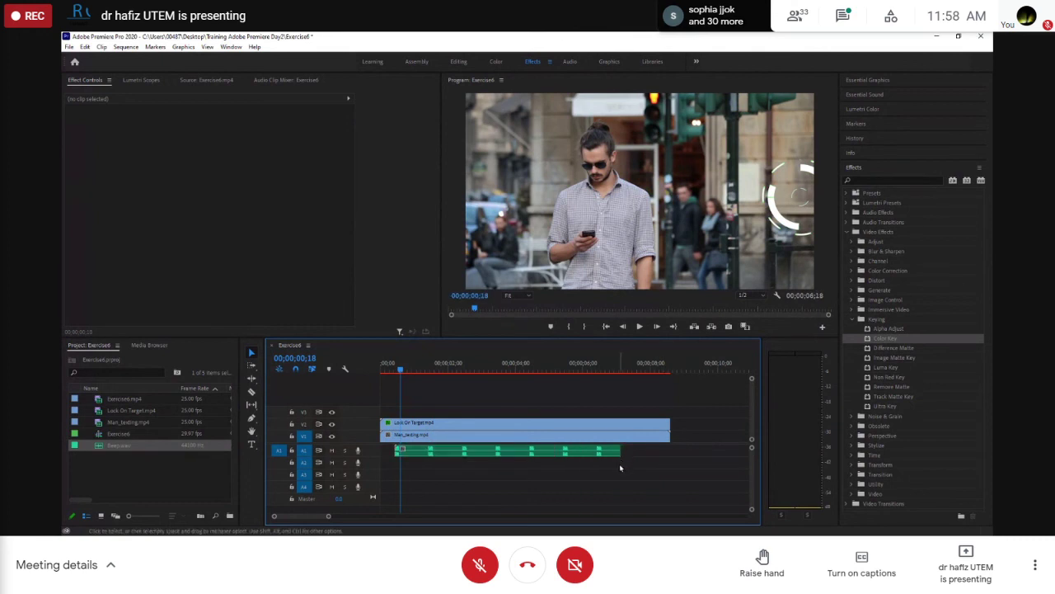
key(ctrl+z)
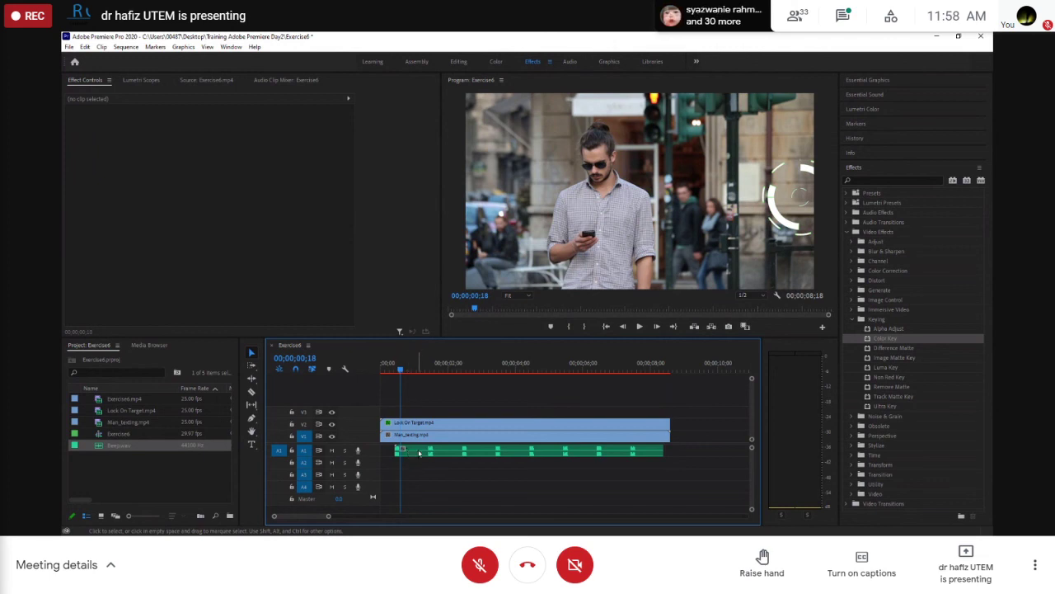
- Open the Beep clip from track A1 in the Source monitor to view its waveform, and deselect it in the timeline
click(419, 453)
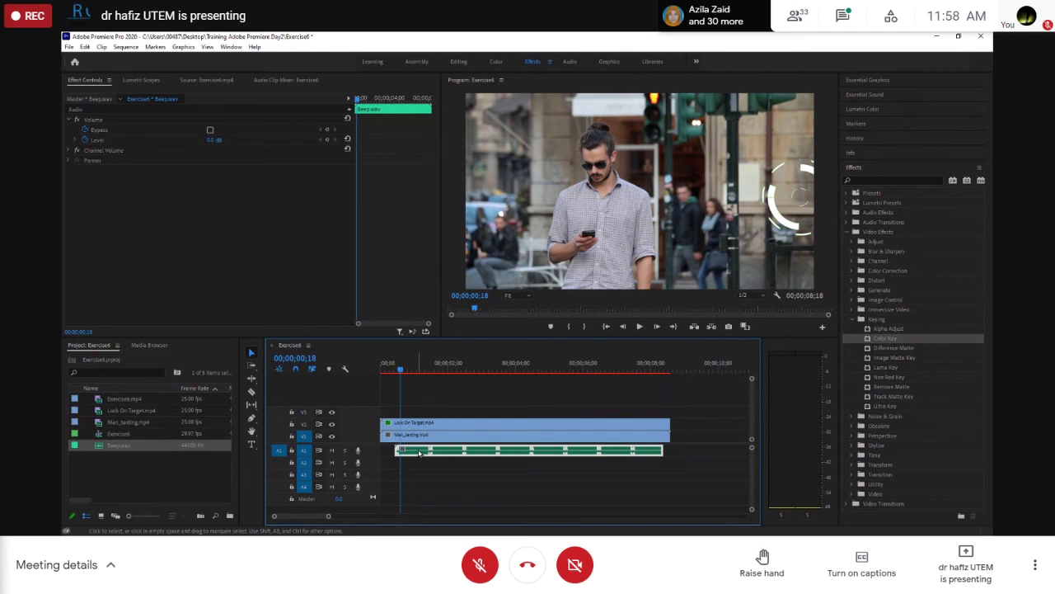
double_click(419, 452)
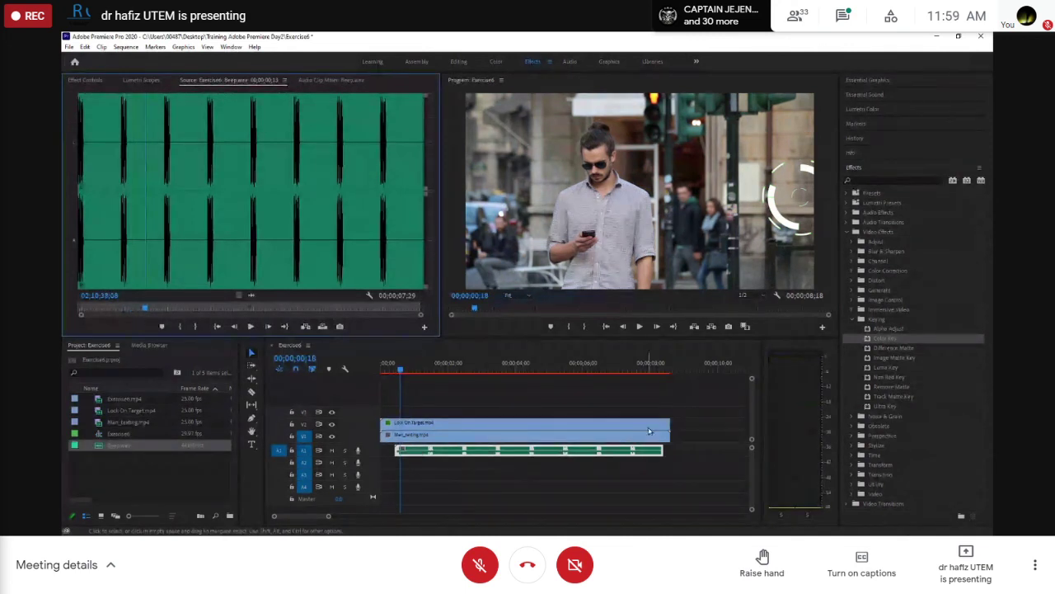
click(689, 426)
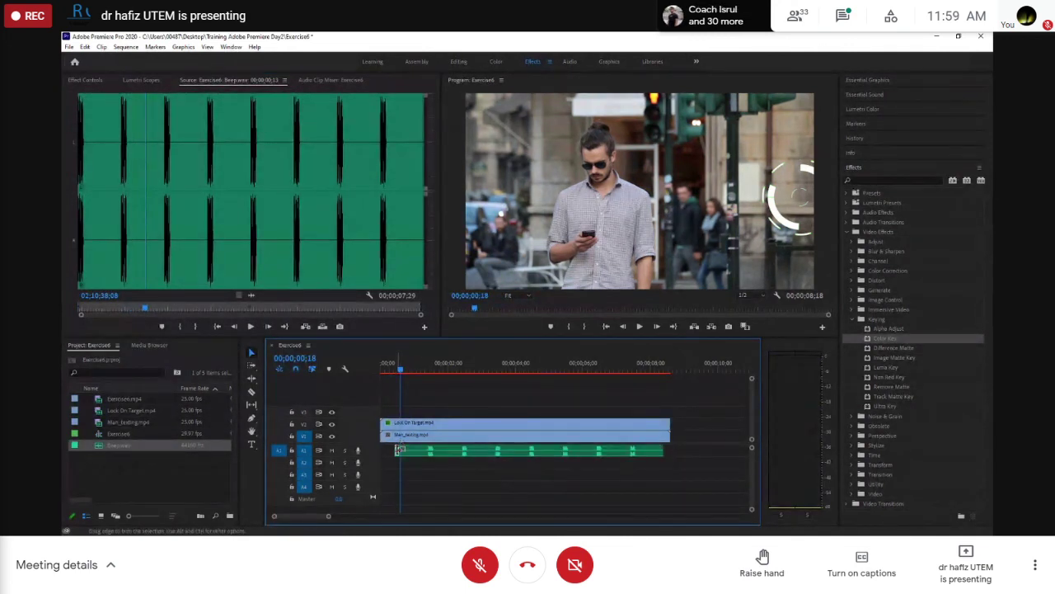
- Select the Beep clip on A1 and lock video track V1
click(448, 452)
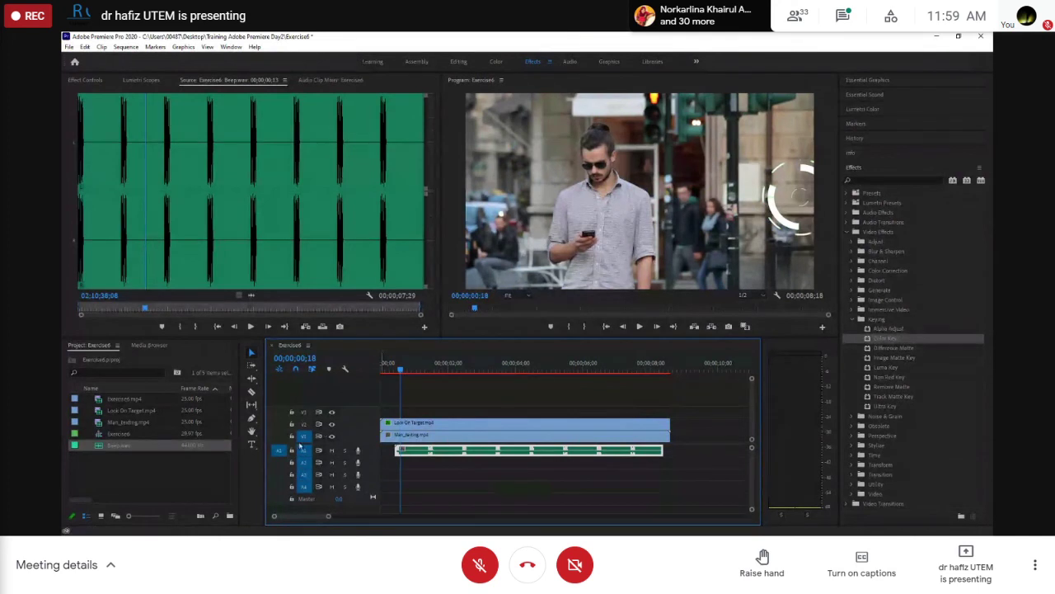
click(291, 437)
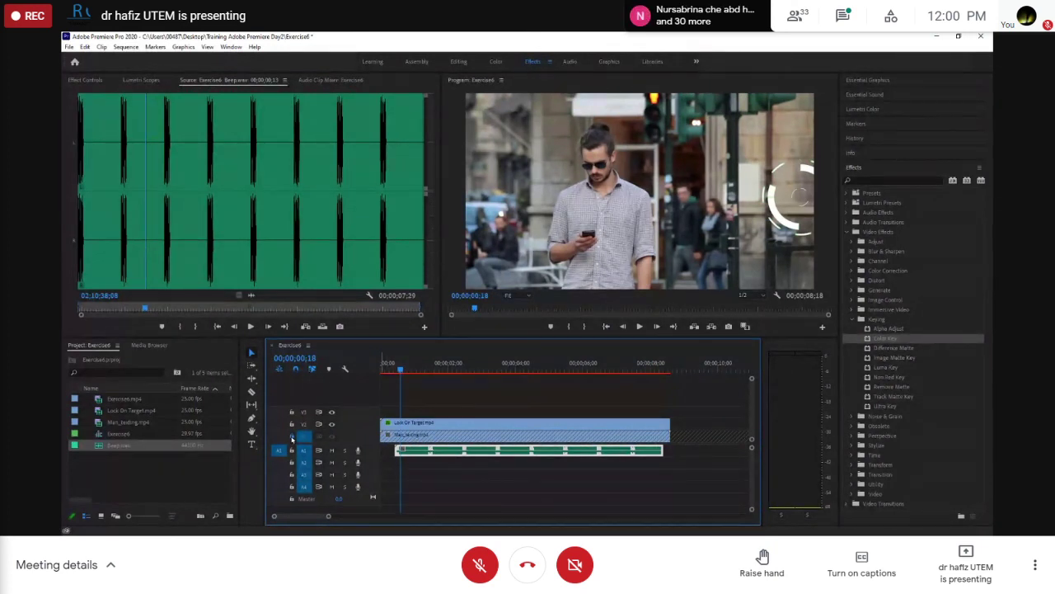
key(alt+Tab)
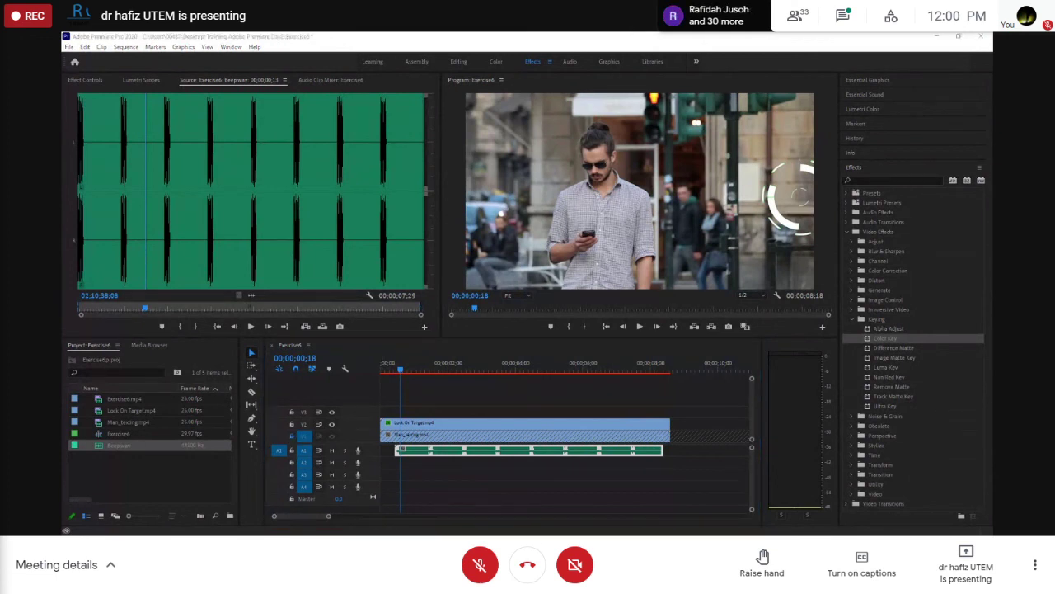
key(alt+Tab)
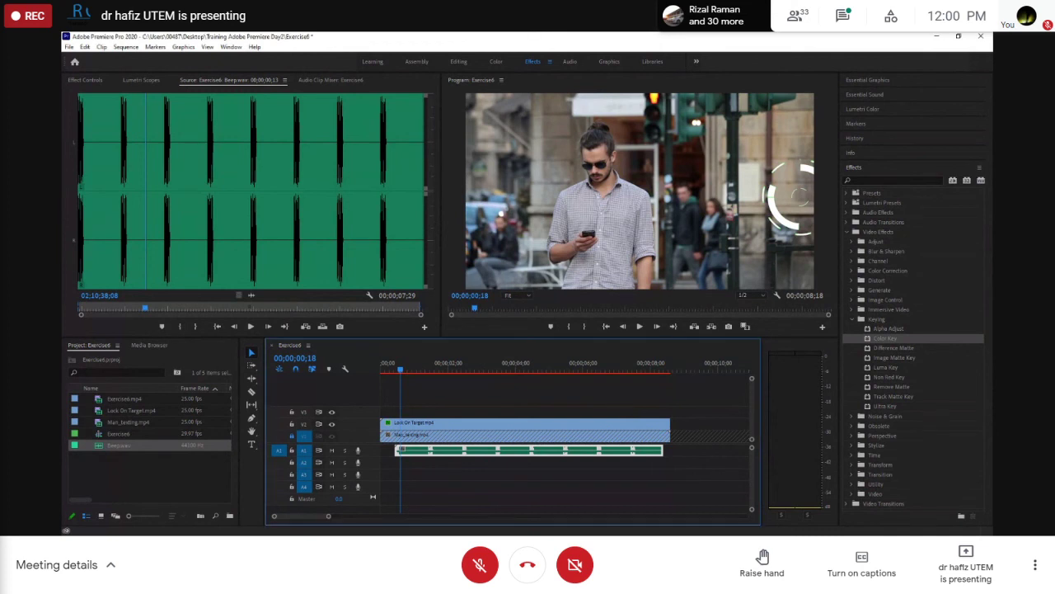